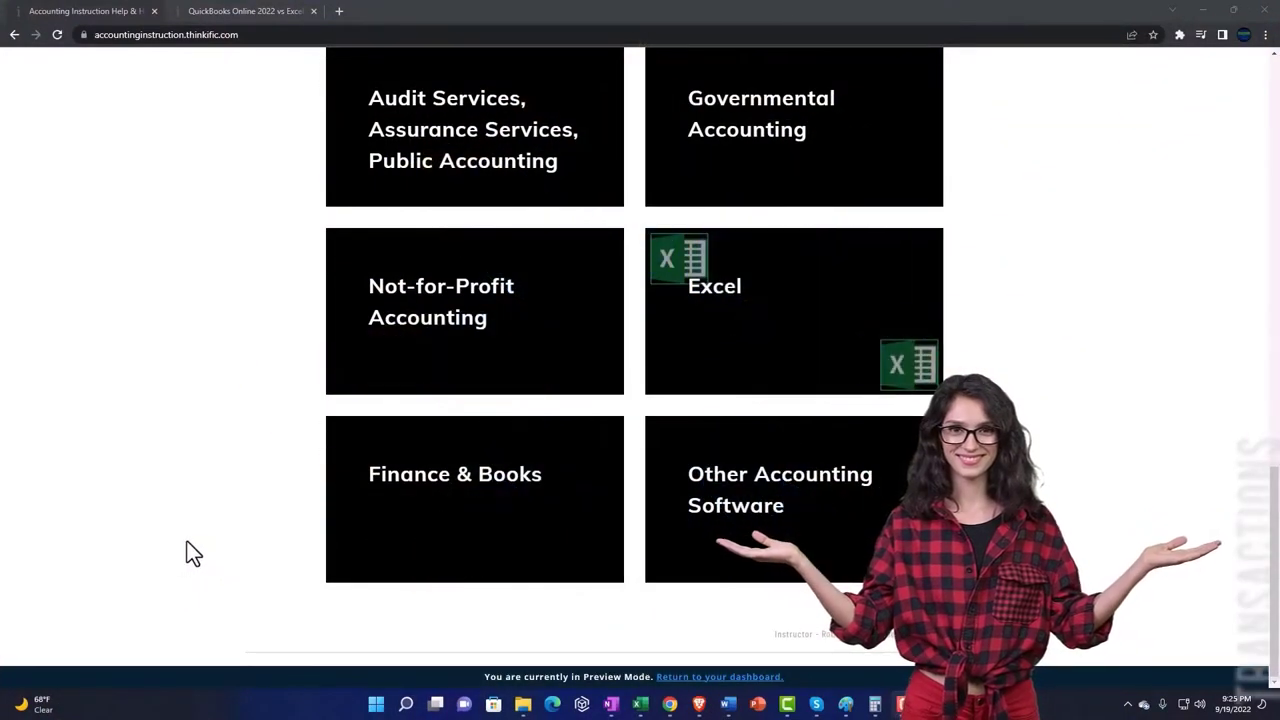
Open the QuickBooks Online 2022 vs Excel course and look at its OneNote - Getting Started 2022 section.
{"action": "left_click", "coordinate": [228, 10]}
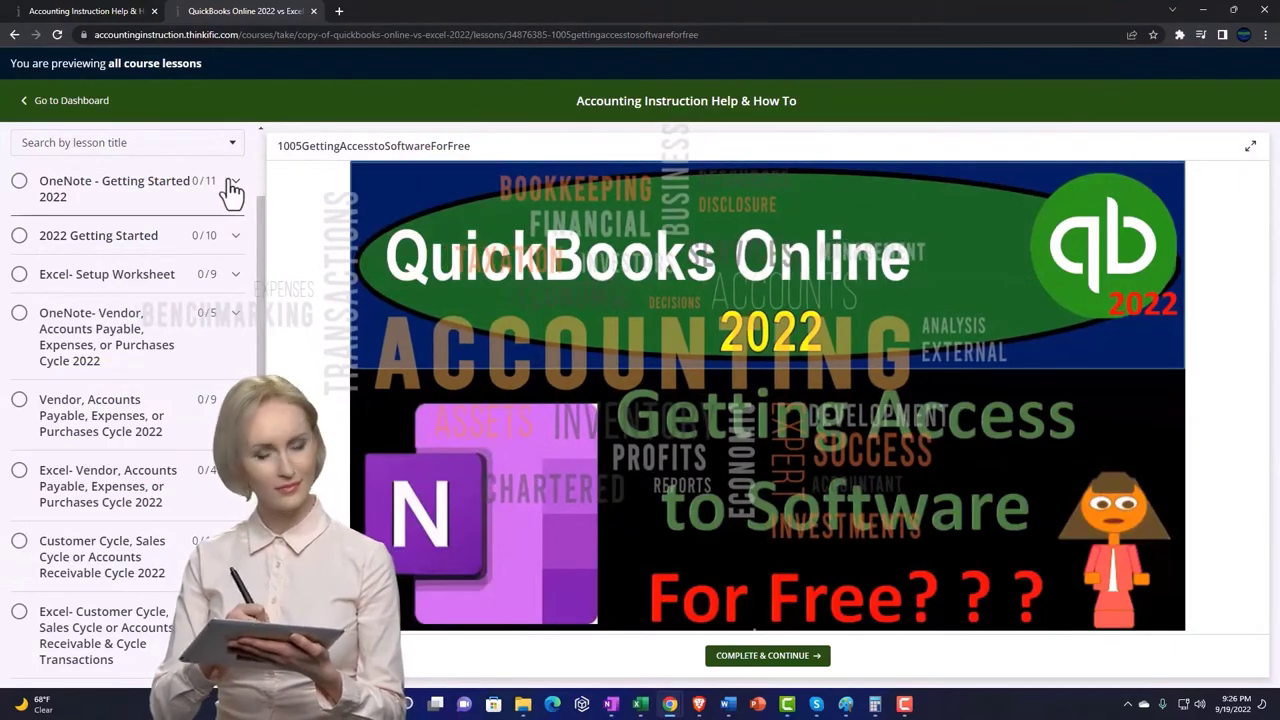
{"action": "left_click", "coordinate": [233, 184]}
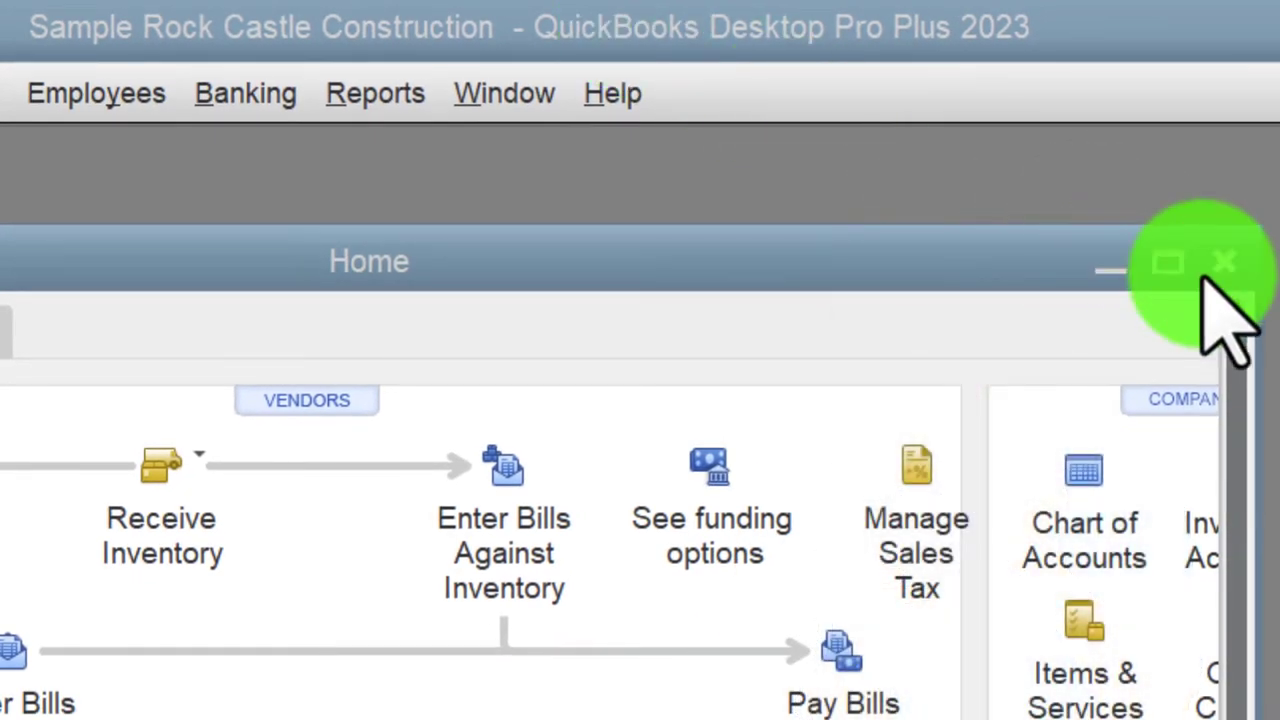
Maximize the Home page window and check the setting for the open window list.
{"action": "left_click", "coordinate": [1165, 265]}
{"action": "left_click", "coordinate": [205, 92]}
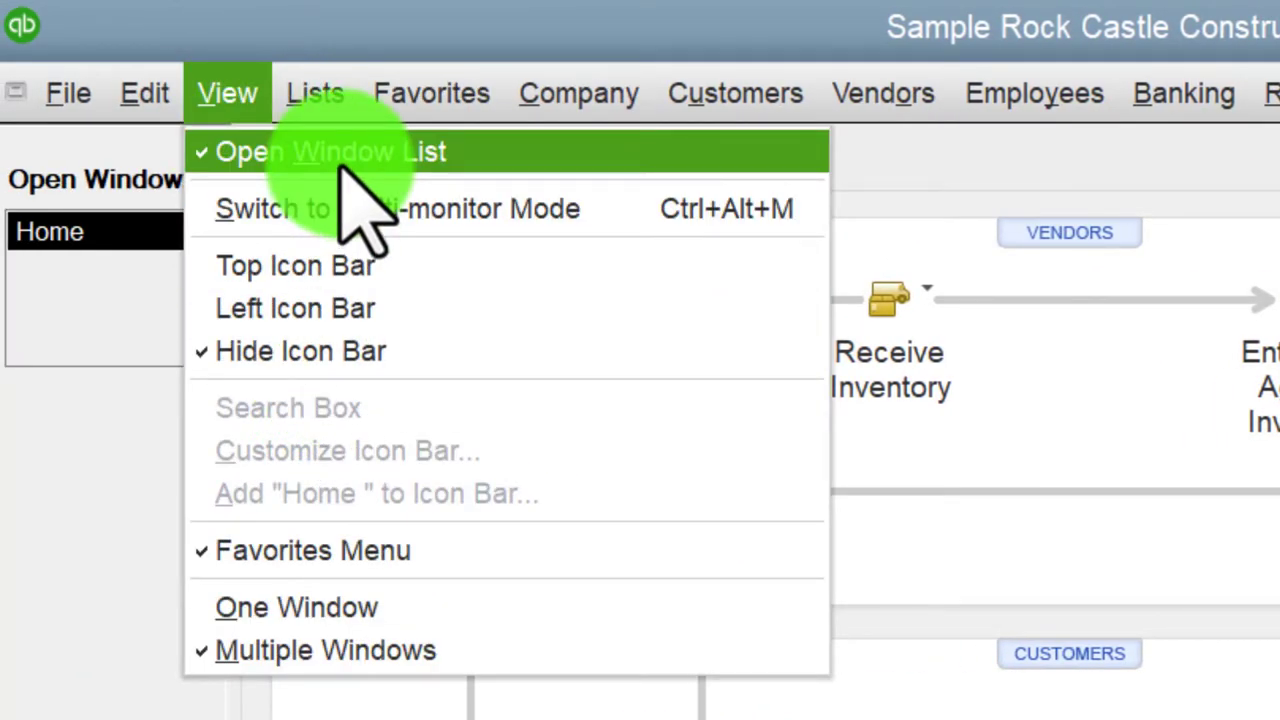
{"action": "left_click", "coordinate": [100, 500]}
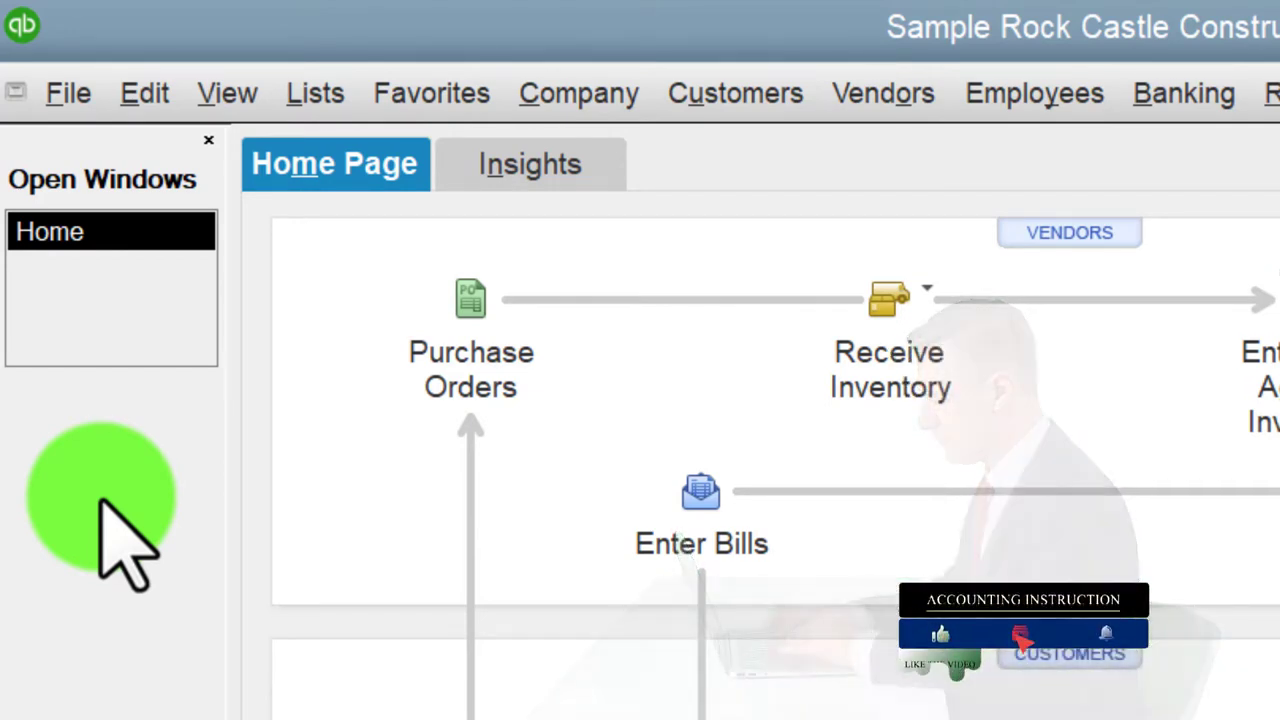
Open the Report Center maximized and show the memorized reports in list view.
{"action": "left_click", "coordinate": [1276, 93]}
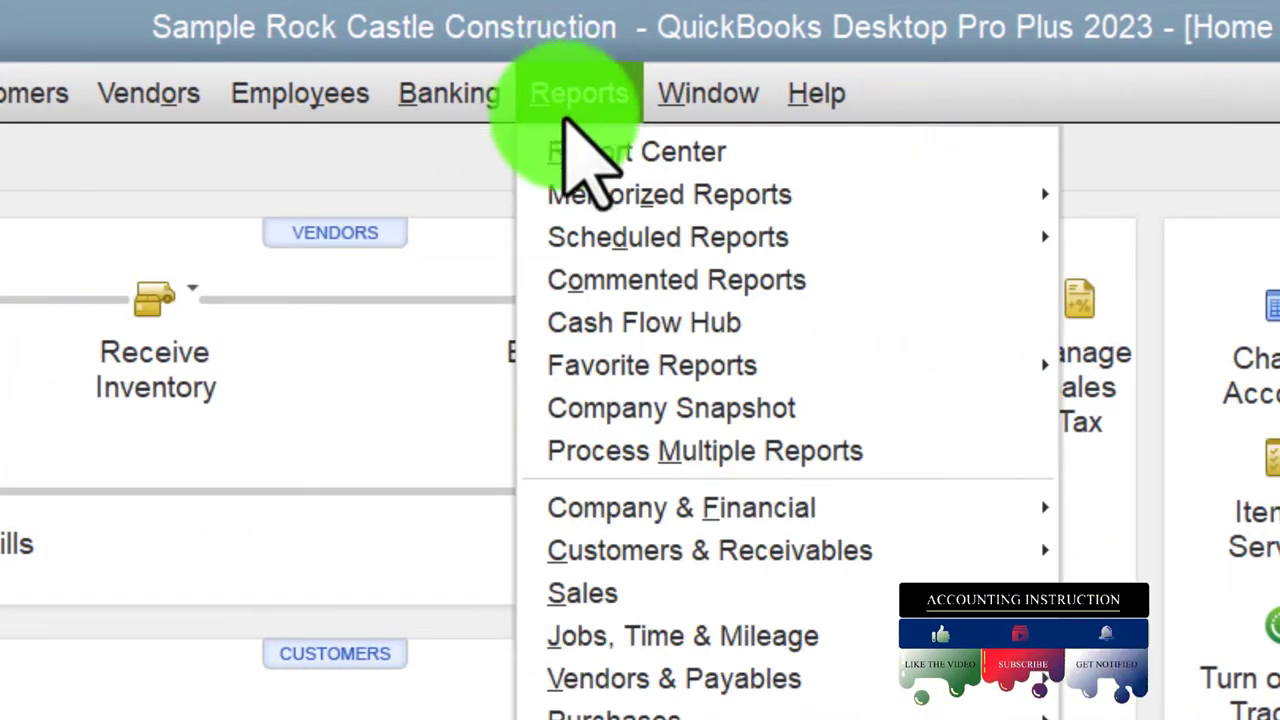
{"action": "left_click", "coordinate": [580, 152]}
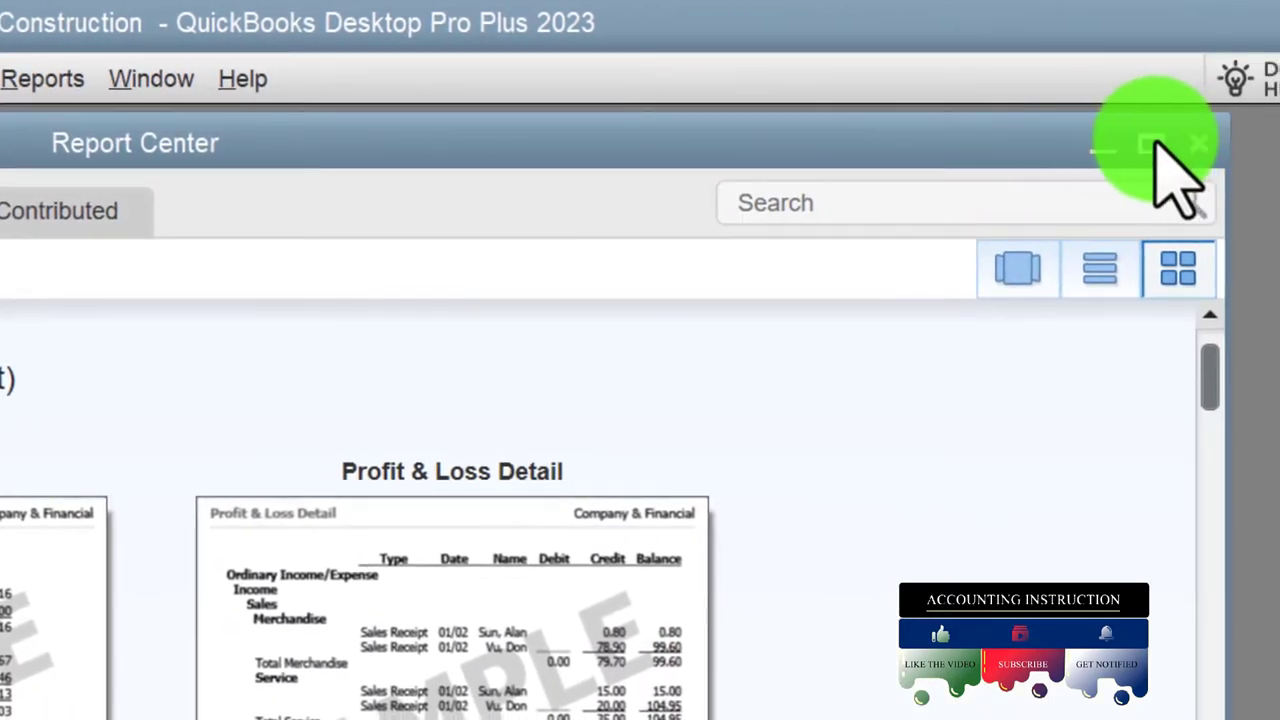
{"action": "left_click", "coordinate": [1148, 146]}
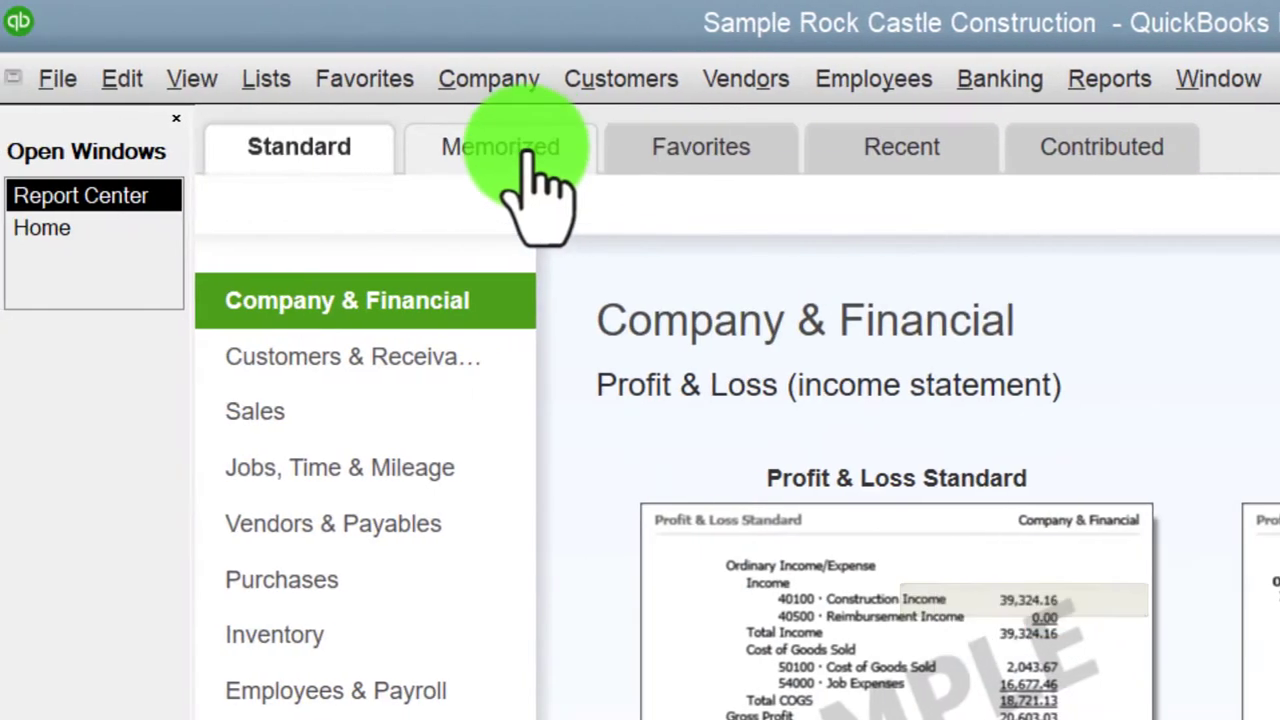
{"action": "left_click", "coordinate": [525, 150]}
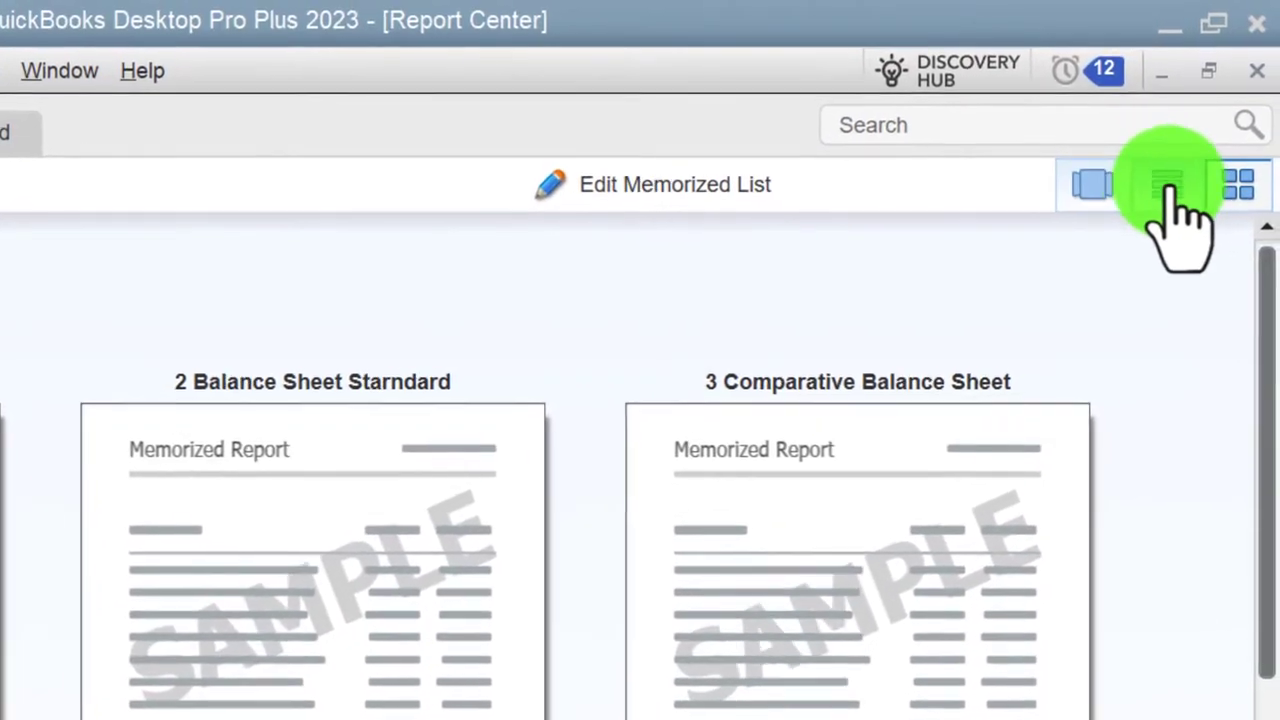
{"action": "left_click", "coordinate": [1168, 186]}
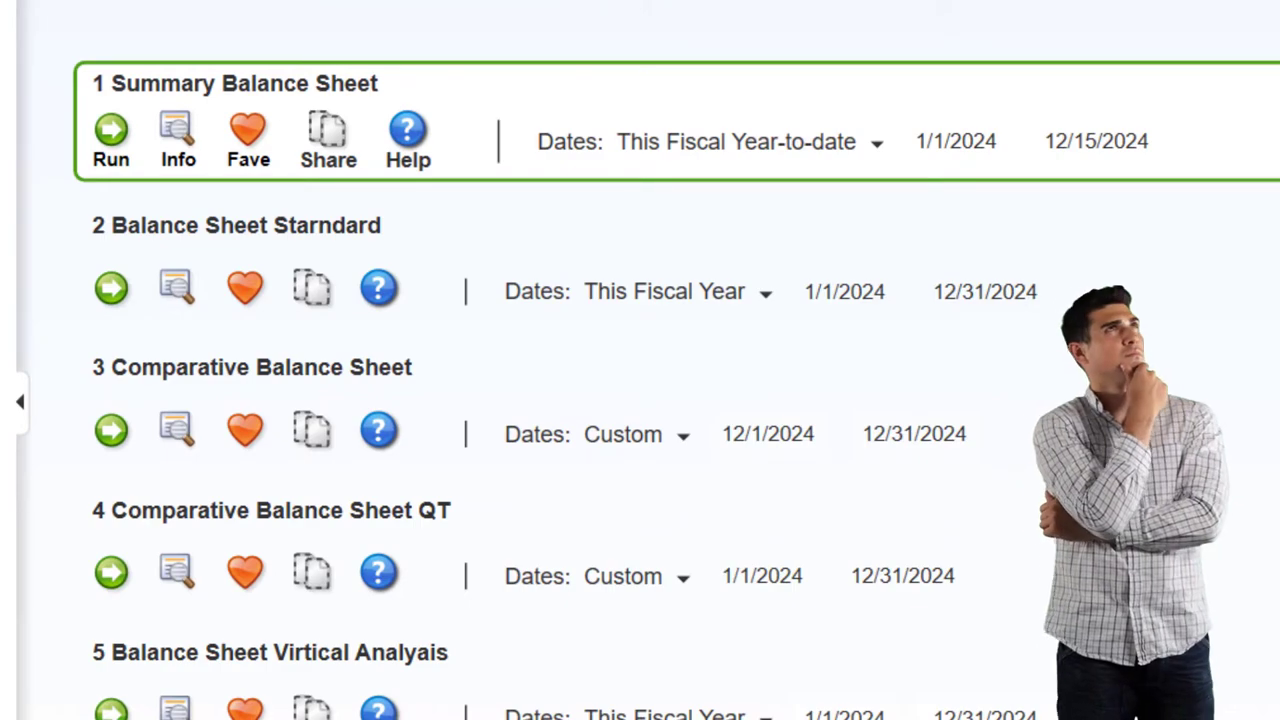
Run the memorized report 1 Summary Balance Sheet from the Client Month End Reports group.
{"action": "scroll", "coordinate": [640, 400], "scroll_direction": "down", "scroll_amount": 1}
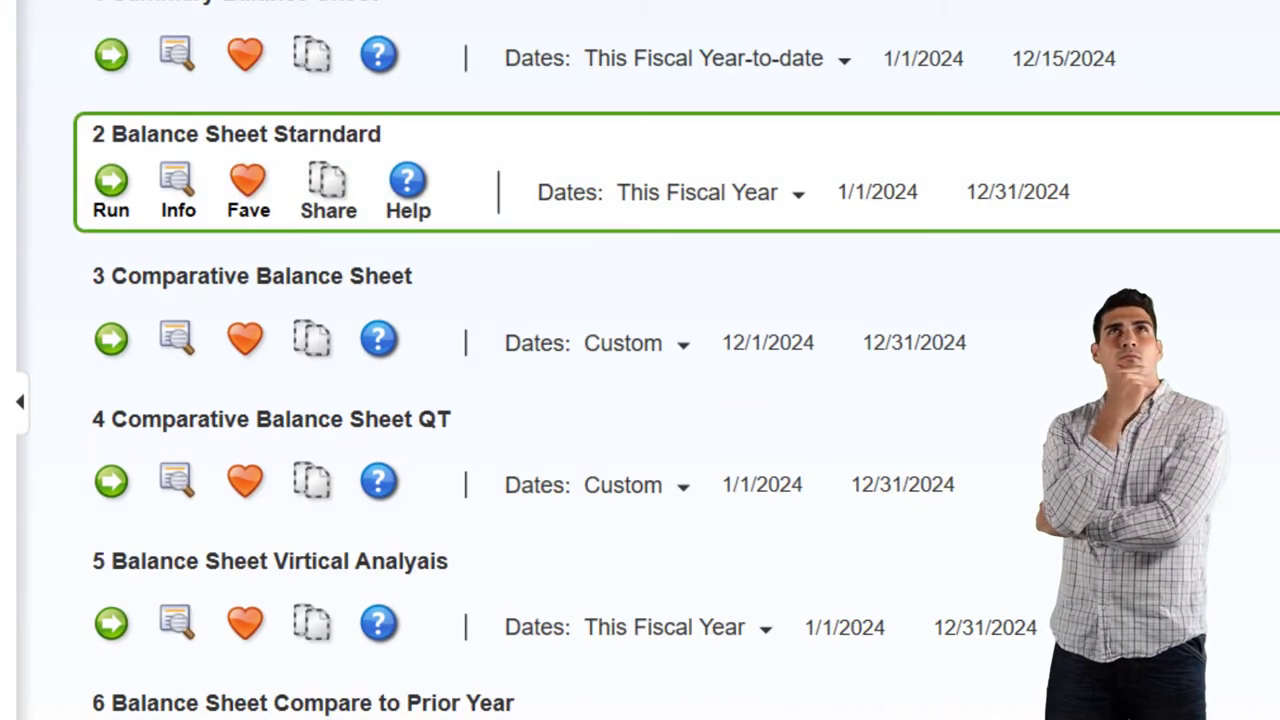
{"action": "scroll", "coordinate": [640, 400], "scroll_direction": "up", "scroll_amount": 1}
{"action": "left_click", "coordinate": [1270, 125]}
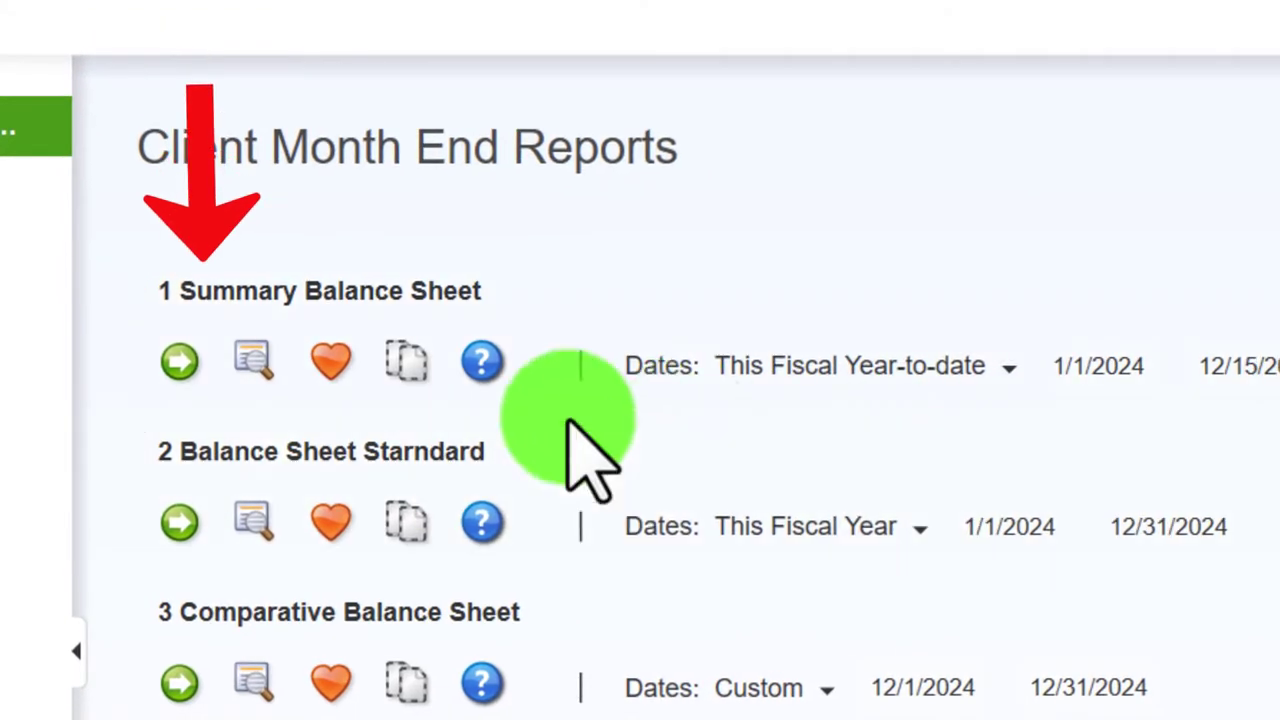
{"action": "left_click", "coordinate": [178, 350]}
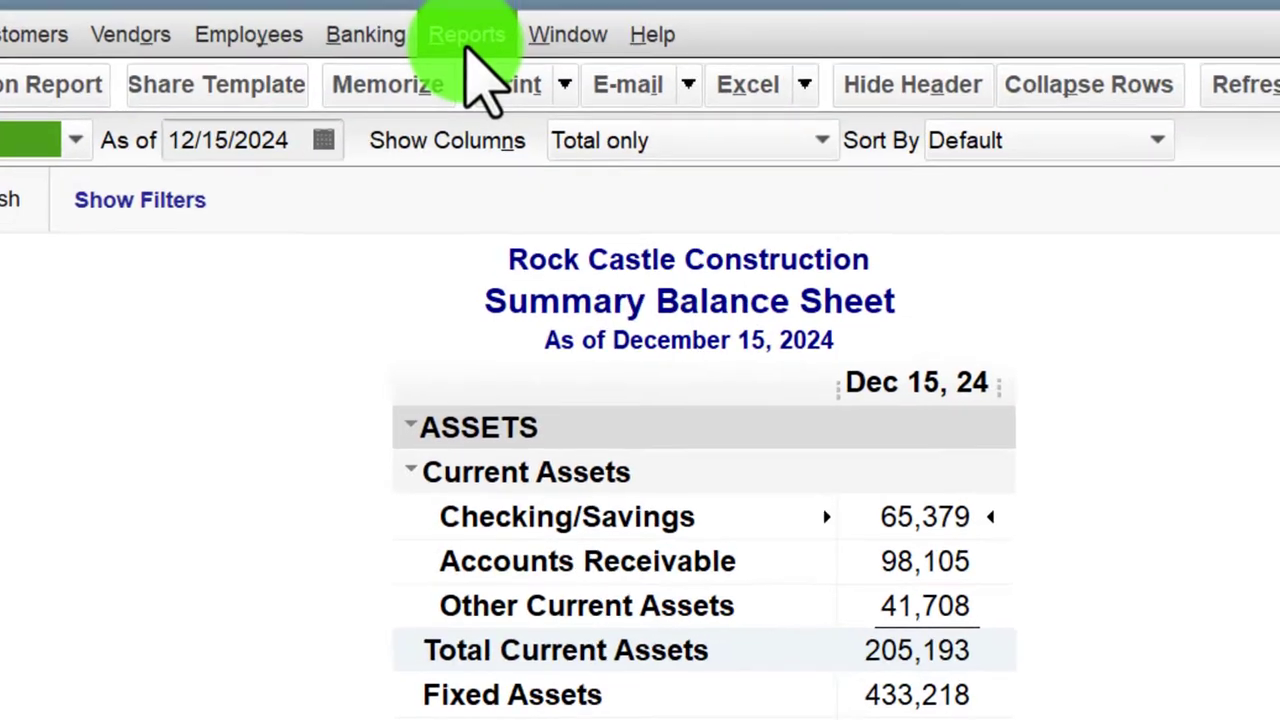
Locate the standard Balance Sheet Summary among the Company & Financial reports.
{"action": "left_click", "coordinate": [466, 38]}
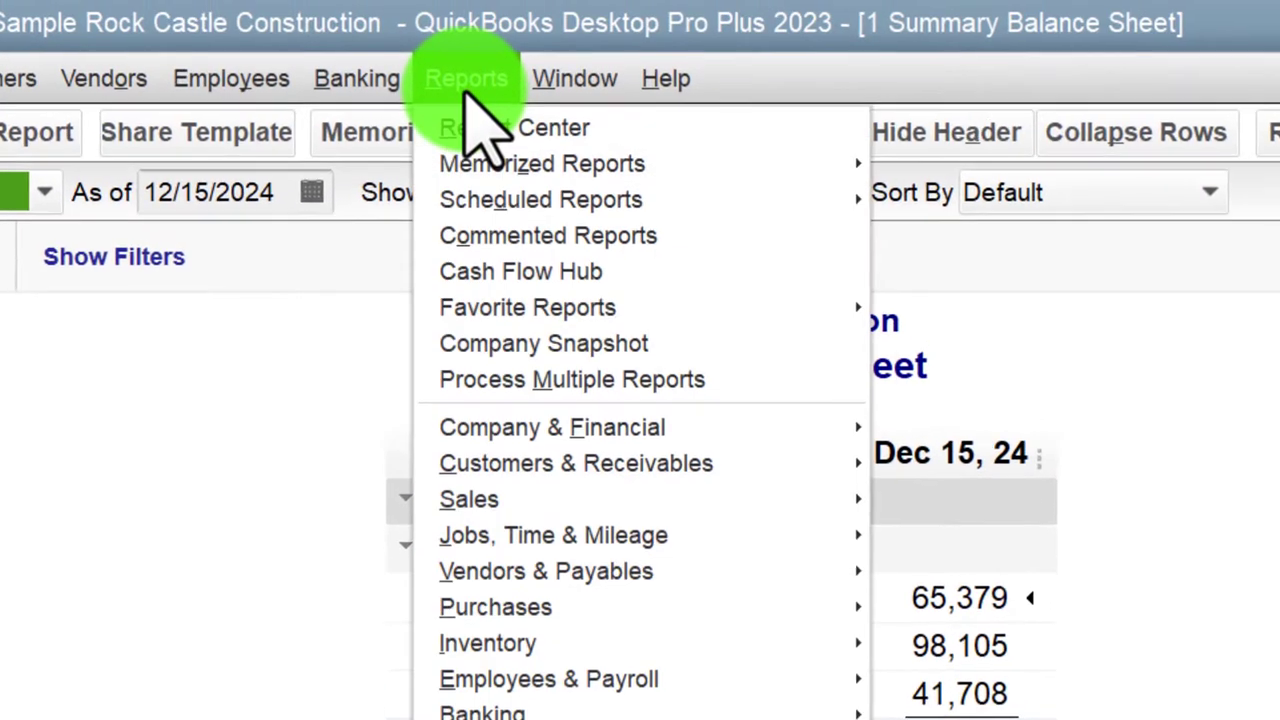
{"action": "mouse_move", "coordinate": [545, 428]}
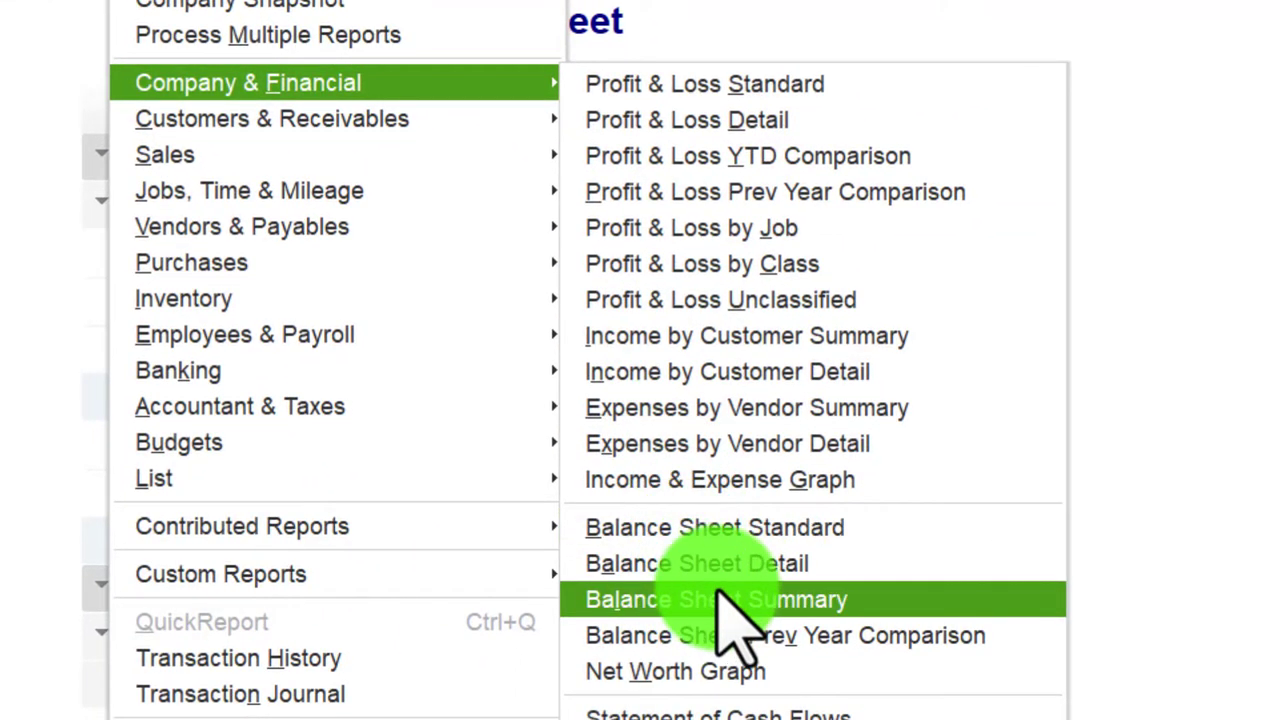
{"action": "left_click", "coordinate": [722, 600]}
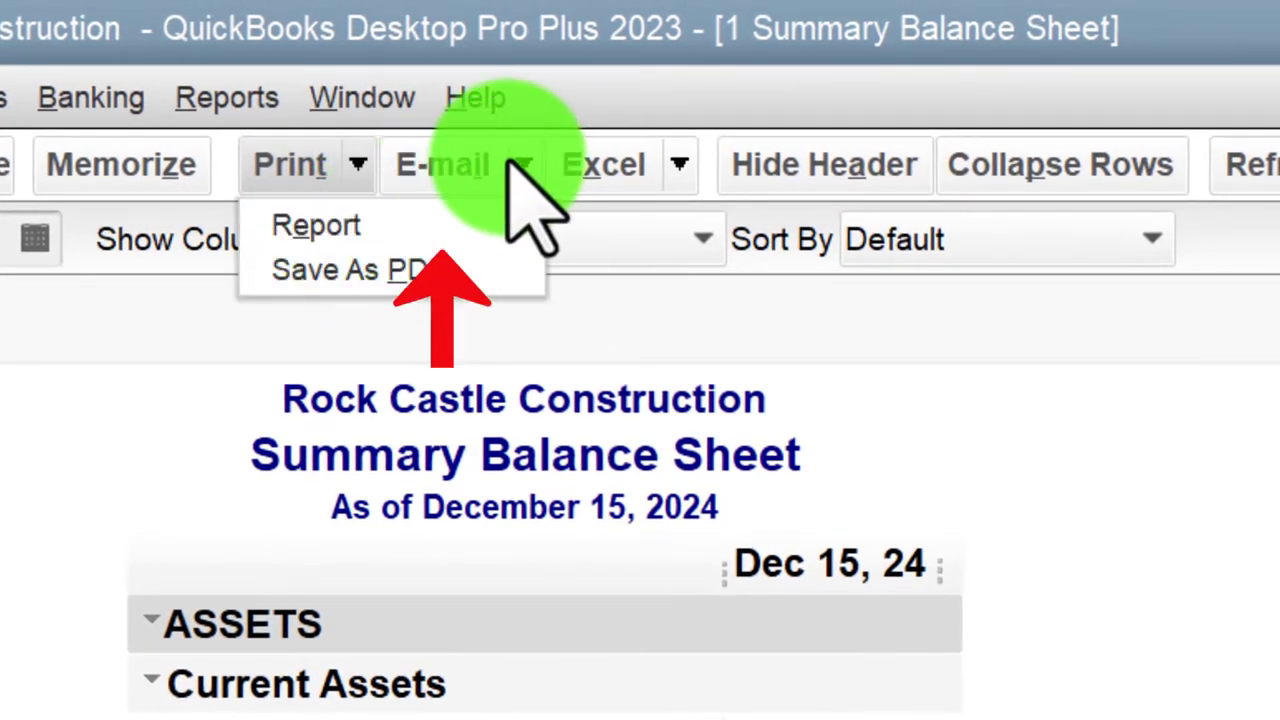
Review the print, e-mail and Excel export options for the Summary Balance Sheet and look through the report.
{"action": "left_click", "coordinate": [515, 163]}
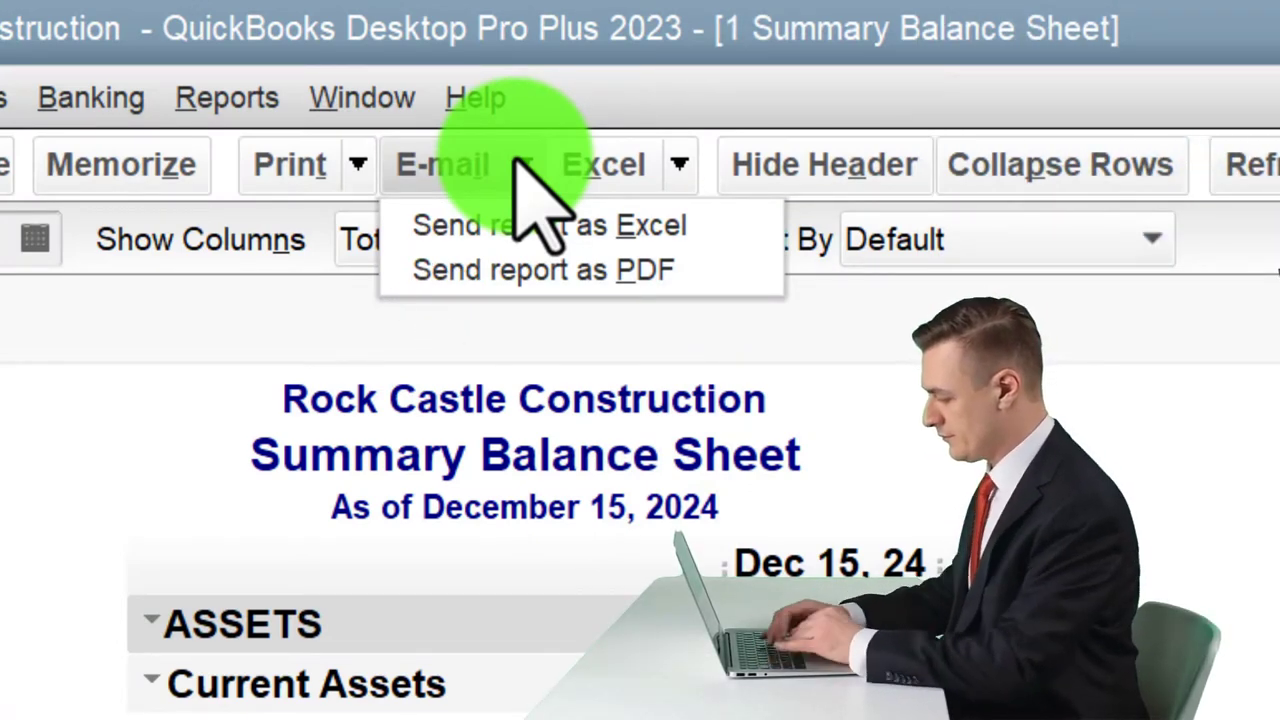
{"action": "left_click", "coordinate": [675, 162]}
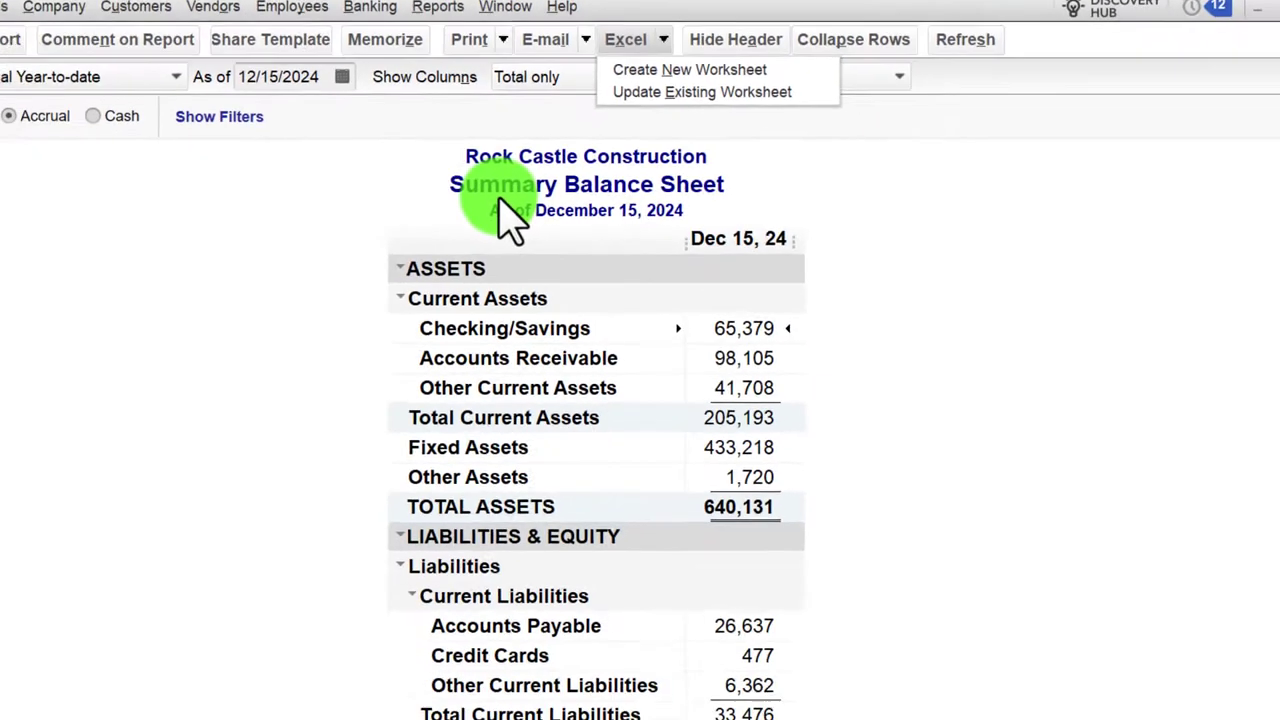
{"action": "left_click", "coordinate": [357, 300]}
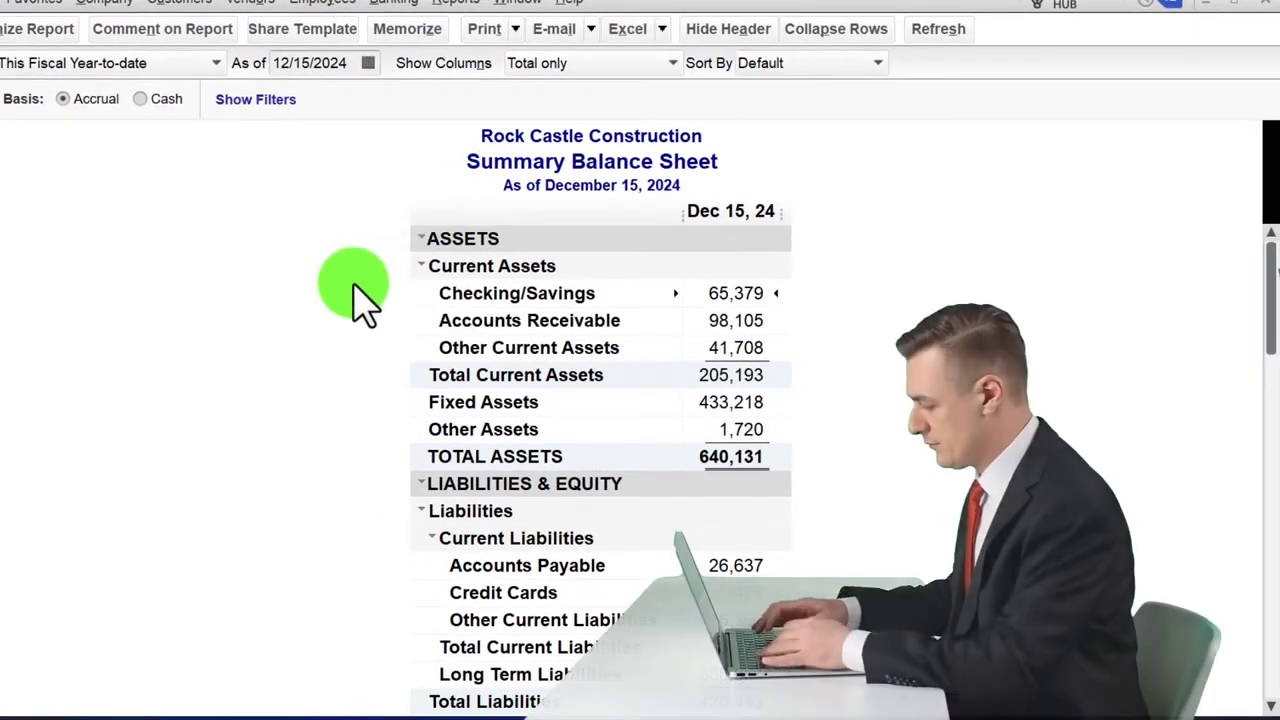
{"action": "scroll", "coordinate": [360, 295], "scroll_direction": "down", "scroll_amount": 1}
{"action": "scroll", "coordinate": [357, 300], "scroll_direction": "up", "scroll_amount": 1}
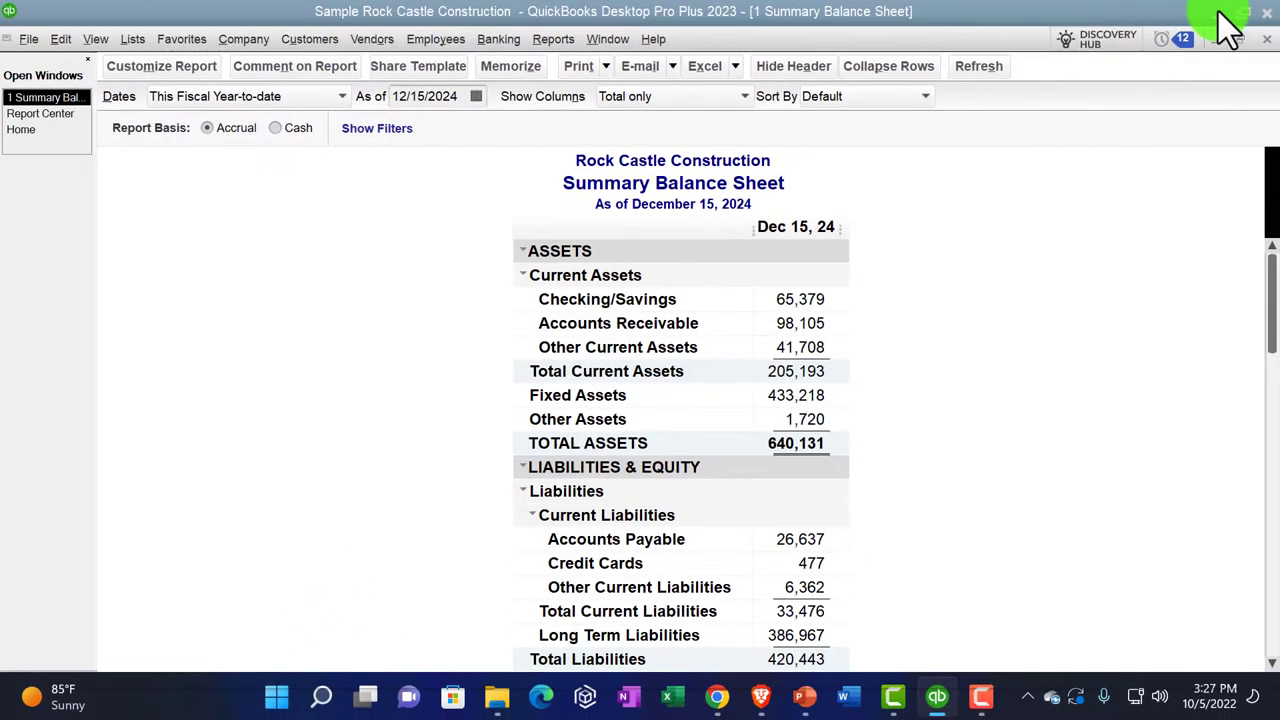
Minimize QuickBooks and open the Month End Reports folder under Rock Castle Construction in the desktop's QuickBooks Desktop 2023 folder.
{"action": "left_click", "coordinate": [1258, 10]}
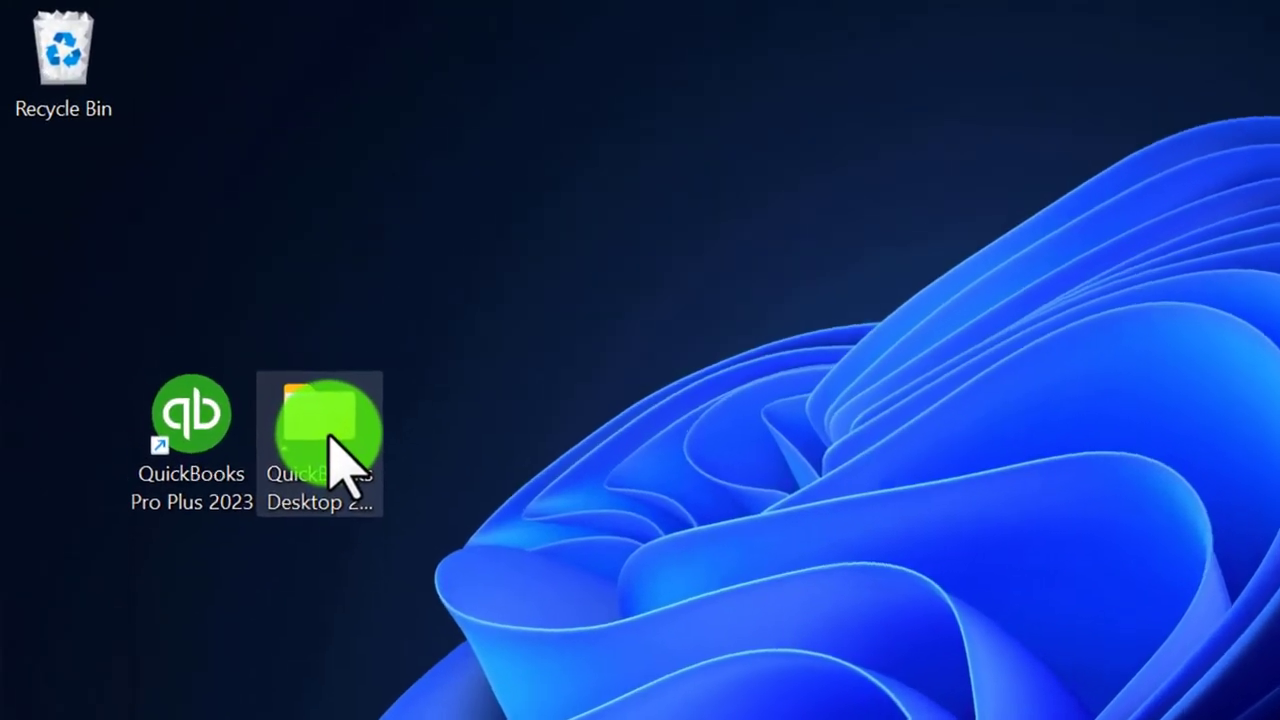
{"action": "double_click", "coordinate": [336, 445]}
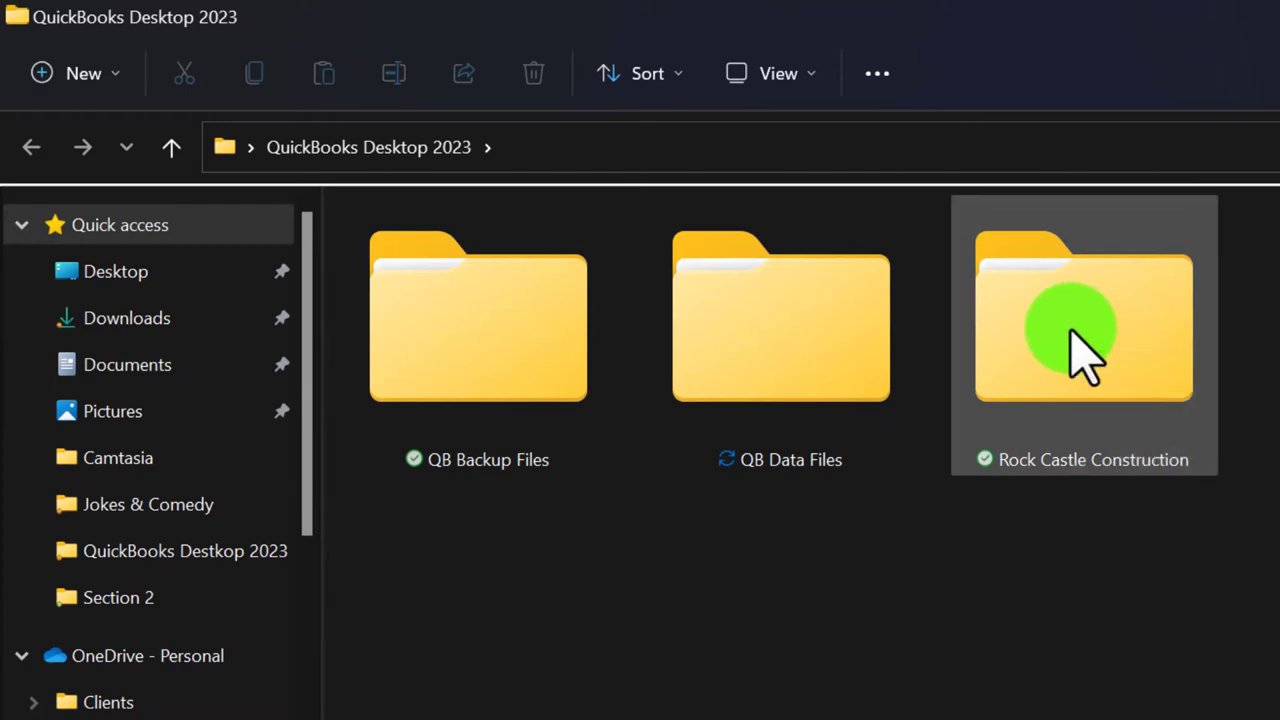
{"action": "double_click", "coordinate": [1082, 352]}
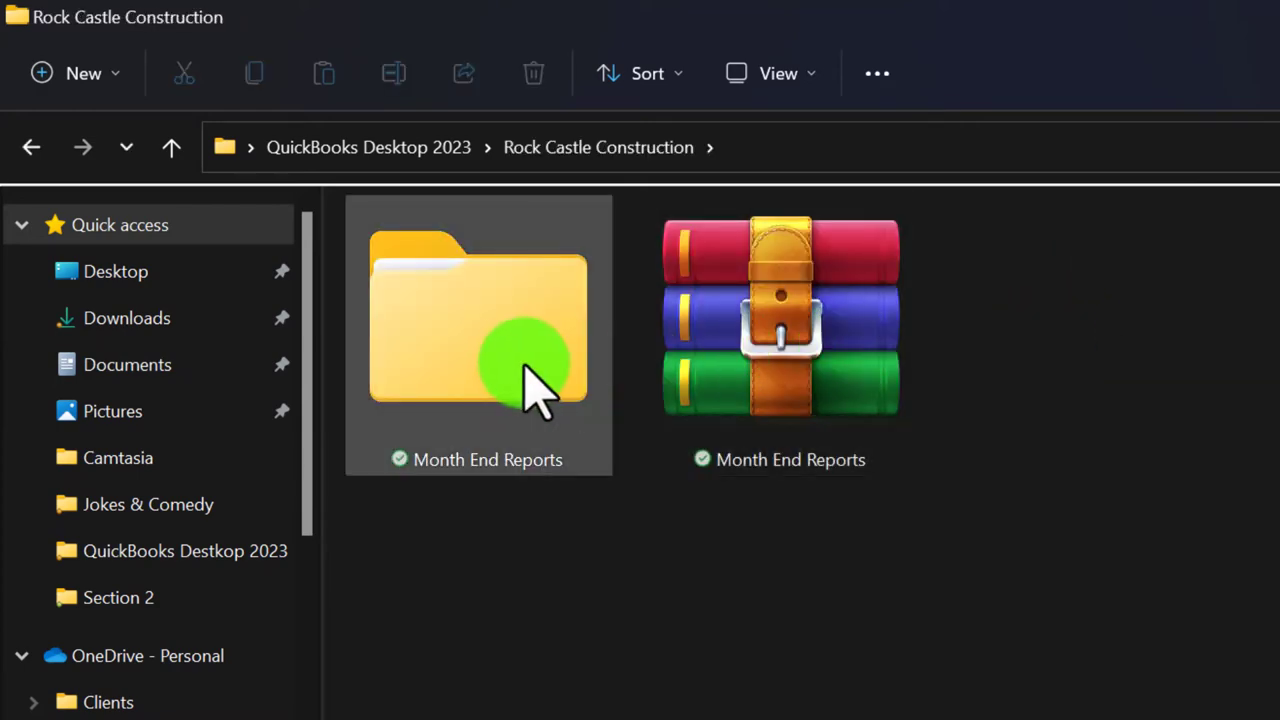
{"action": "double_click", "coordinate": [532, 385]}
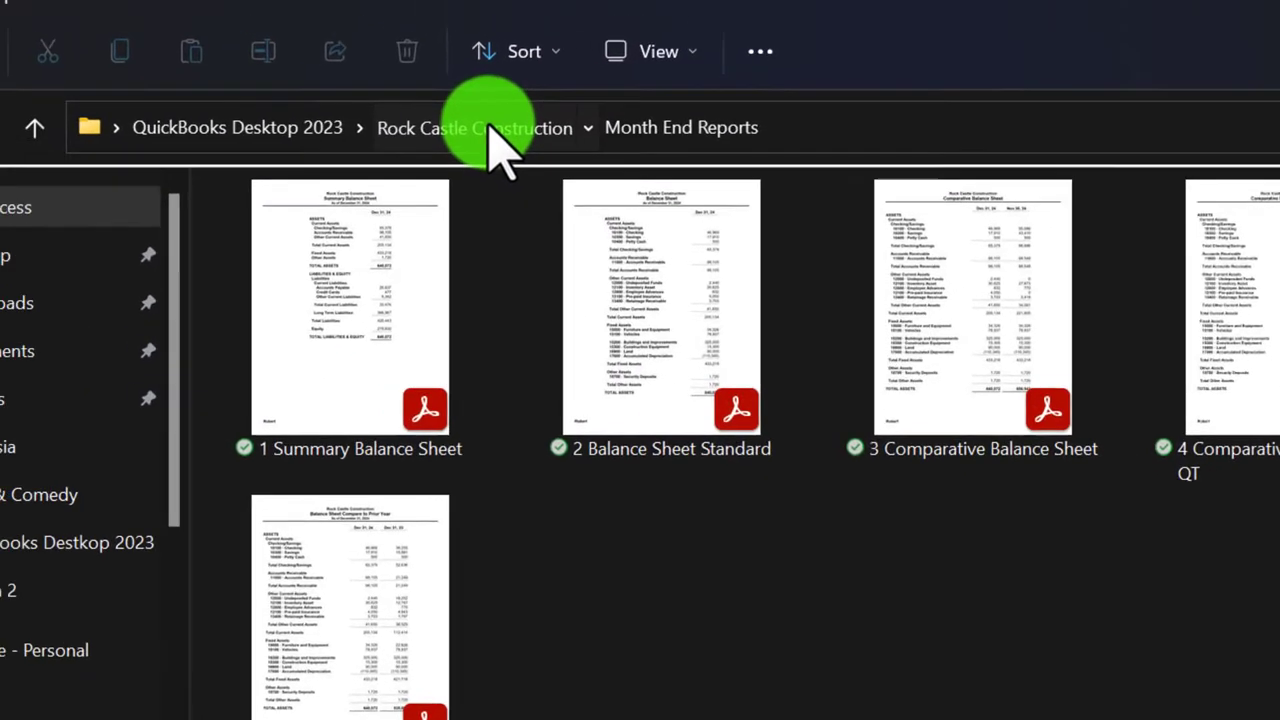
Compare the Rock Castle Construction folder with the PDFs in Month End Reports, ending back in the Rock Castle Construction folder.
{"action": "left_click", "coordinate": [490, 128]}
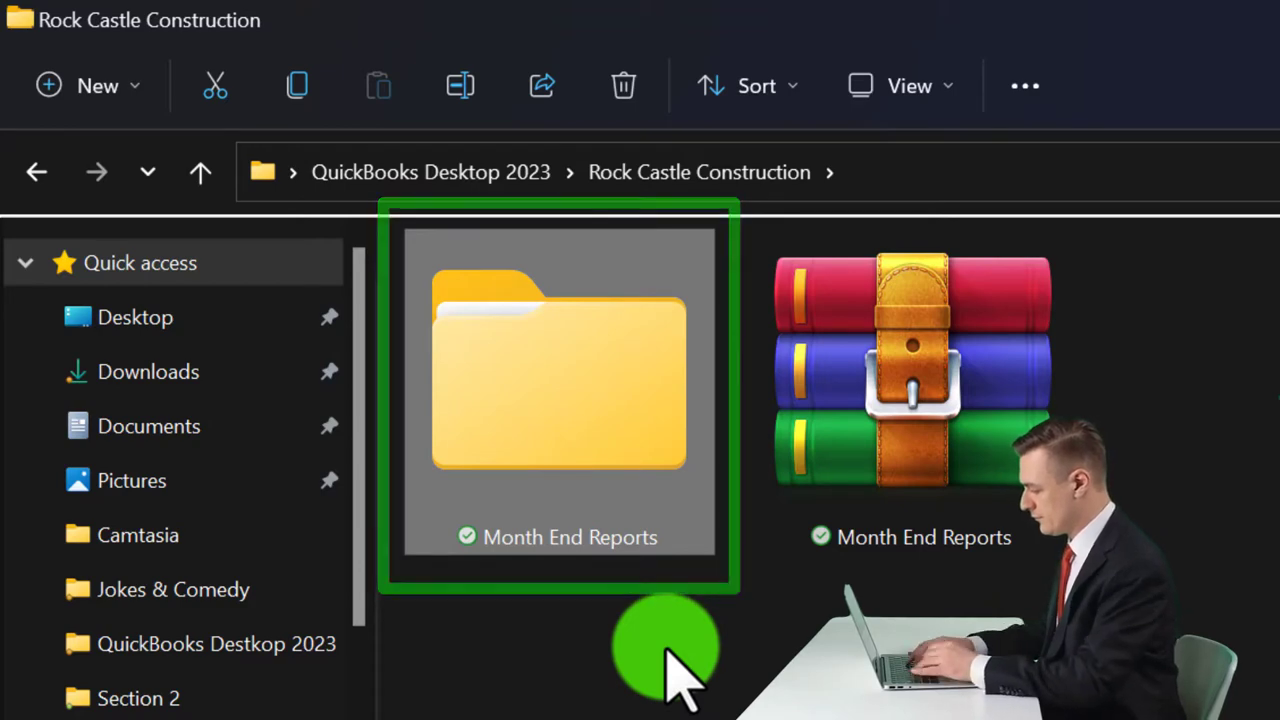
{"action": "double_click", "coordinate": [540, 340]}
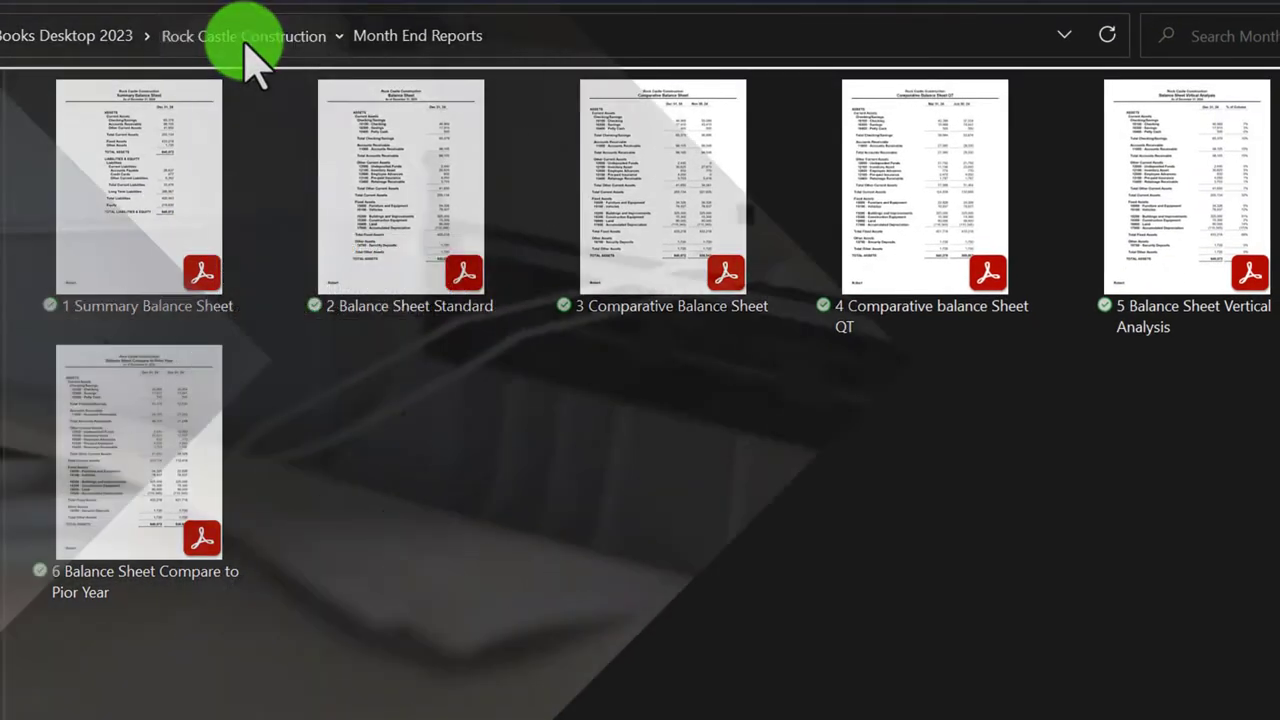
{"action": "left_click", "coordinate": [250, 42]}
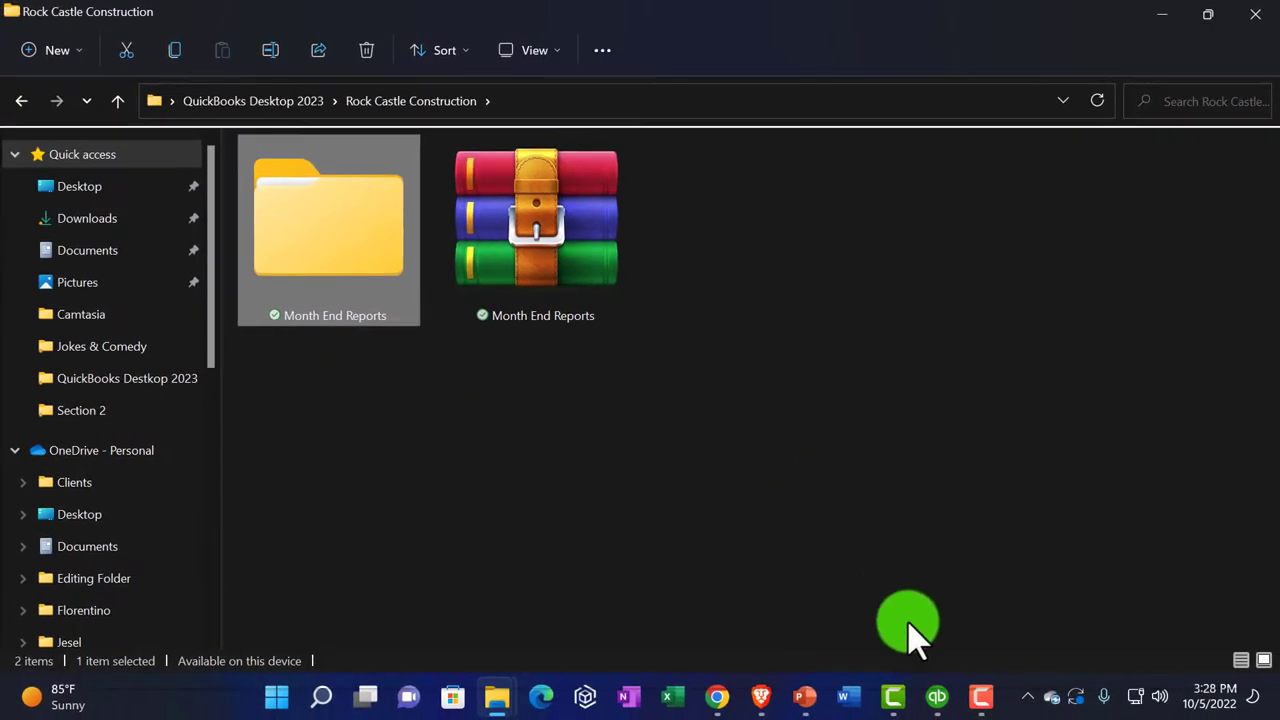
Switch back to QuickBooks and start sending the Summary Balance Sheet to a new Excel worksheet.
{"action": "left_click", "coordinate": [930, 712]}
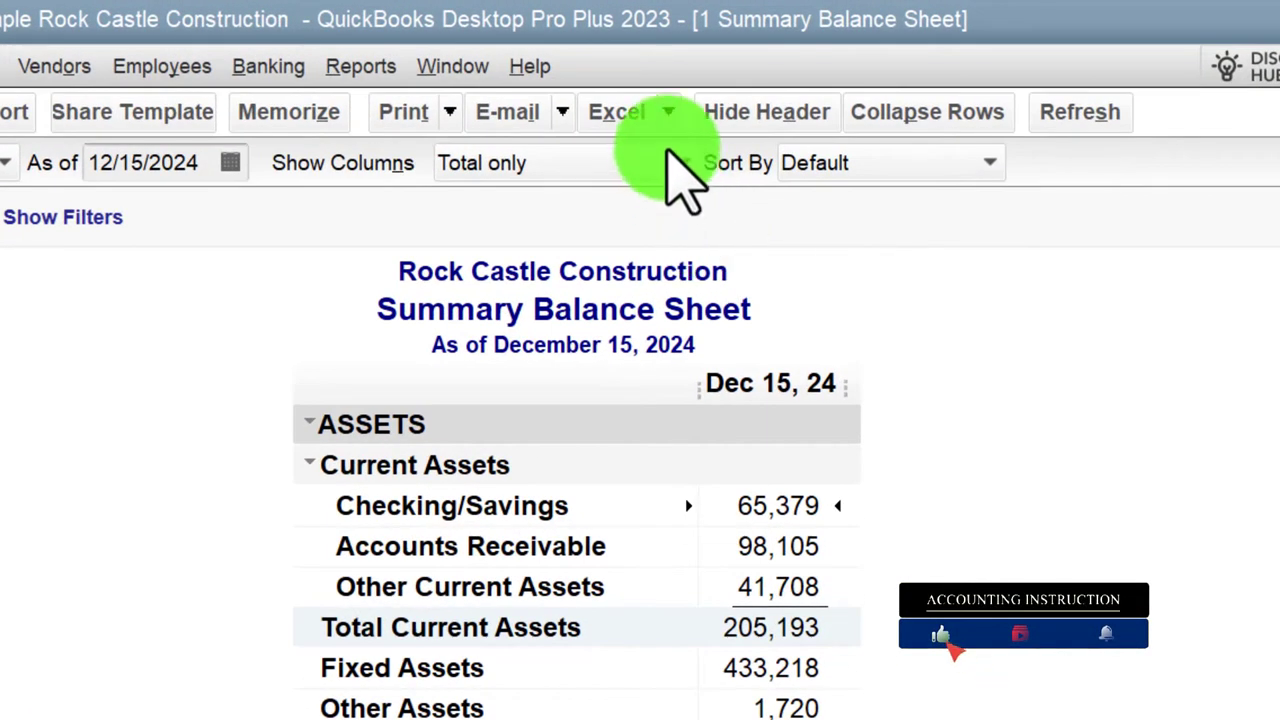
{"action": "left_click", "coordinate": [667, 112]}
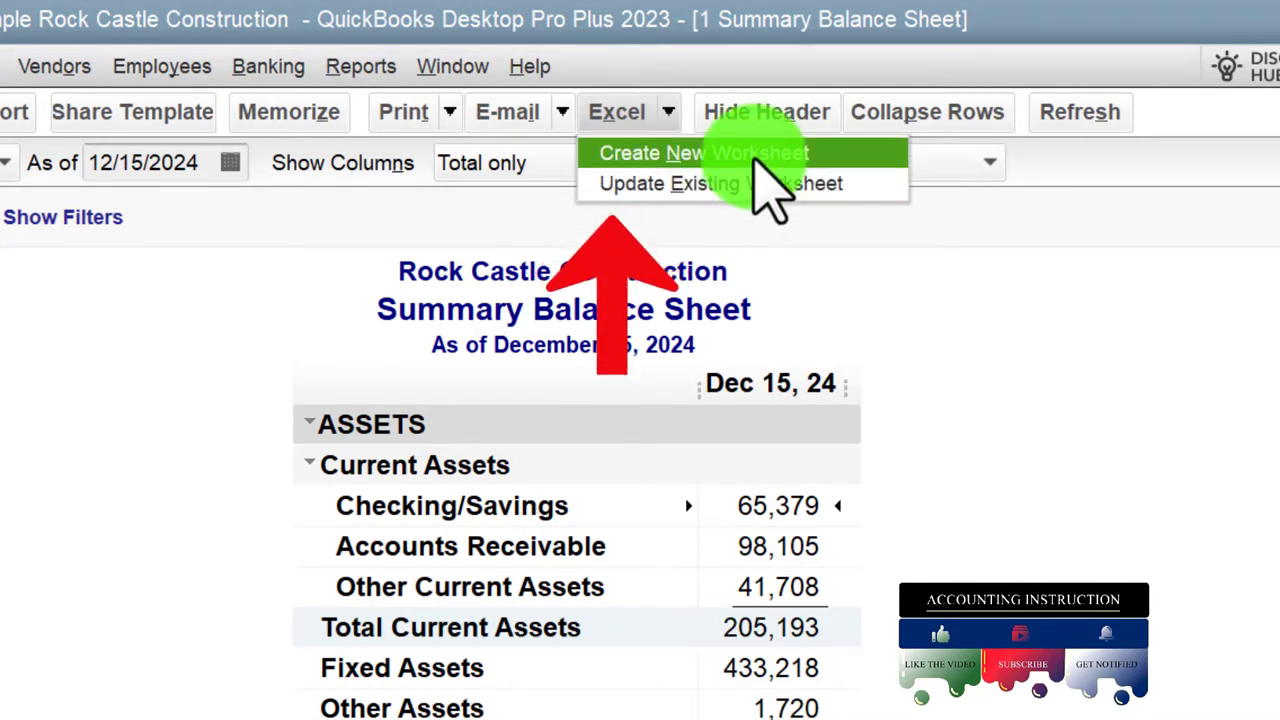
{"action": "left_click", "coordinate": [755, 156]}
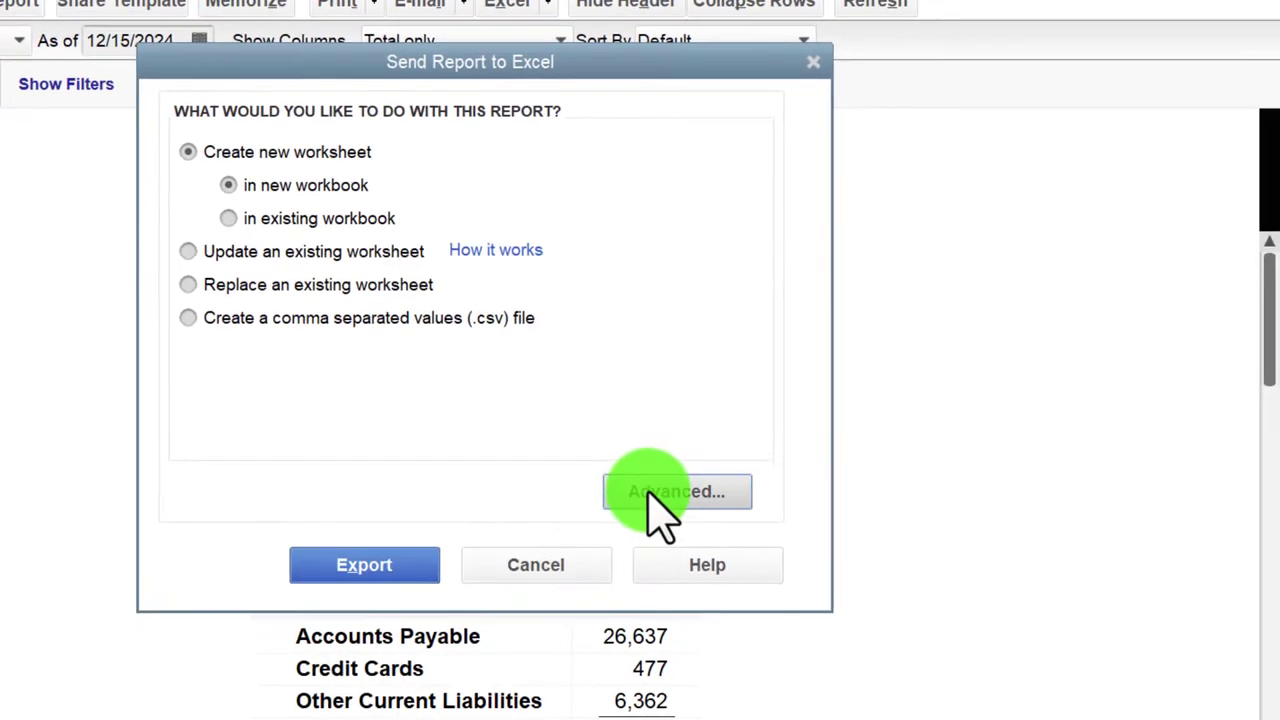
Turn off Freeze panes and the QuickBooks Export Guide worksheet in the advanced options, and export the report to a new workbook.
{"action": "left_click", "coordinate": [831, 716]}
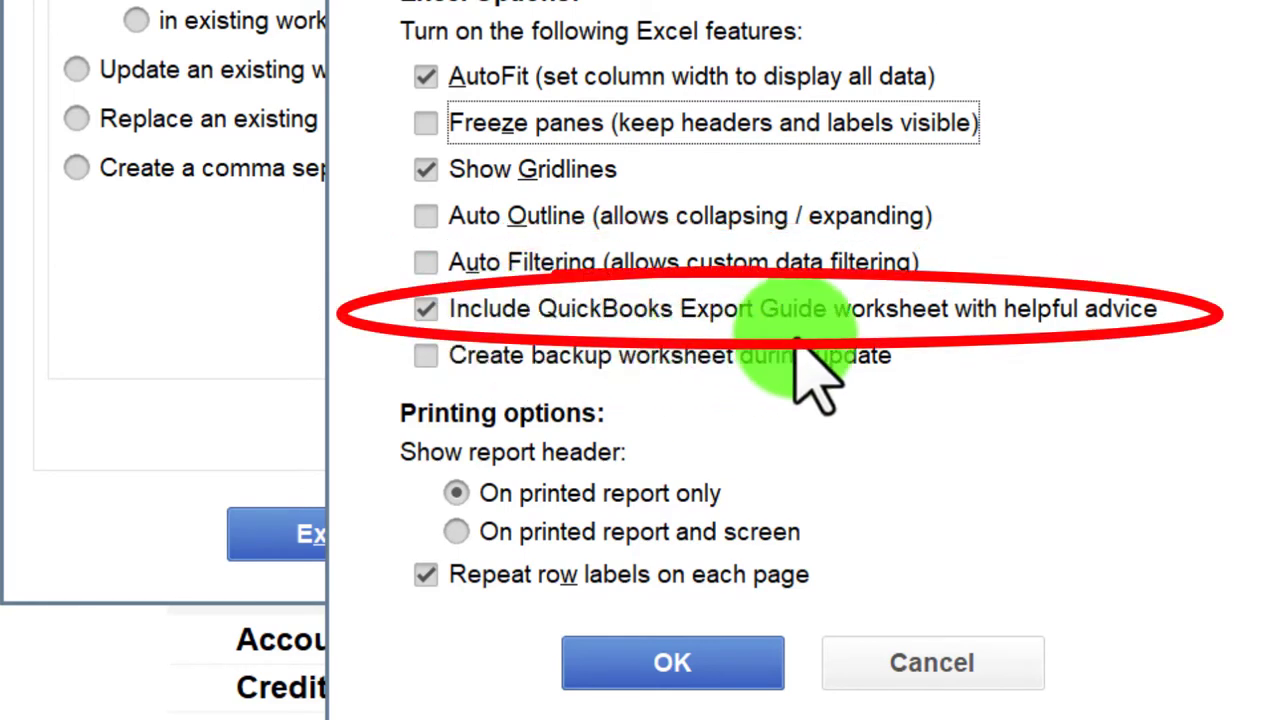
{"action": "left_click", "coordinate": [424, 310]}
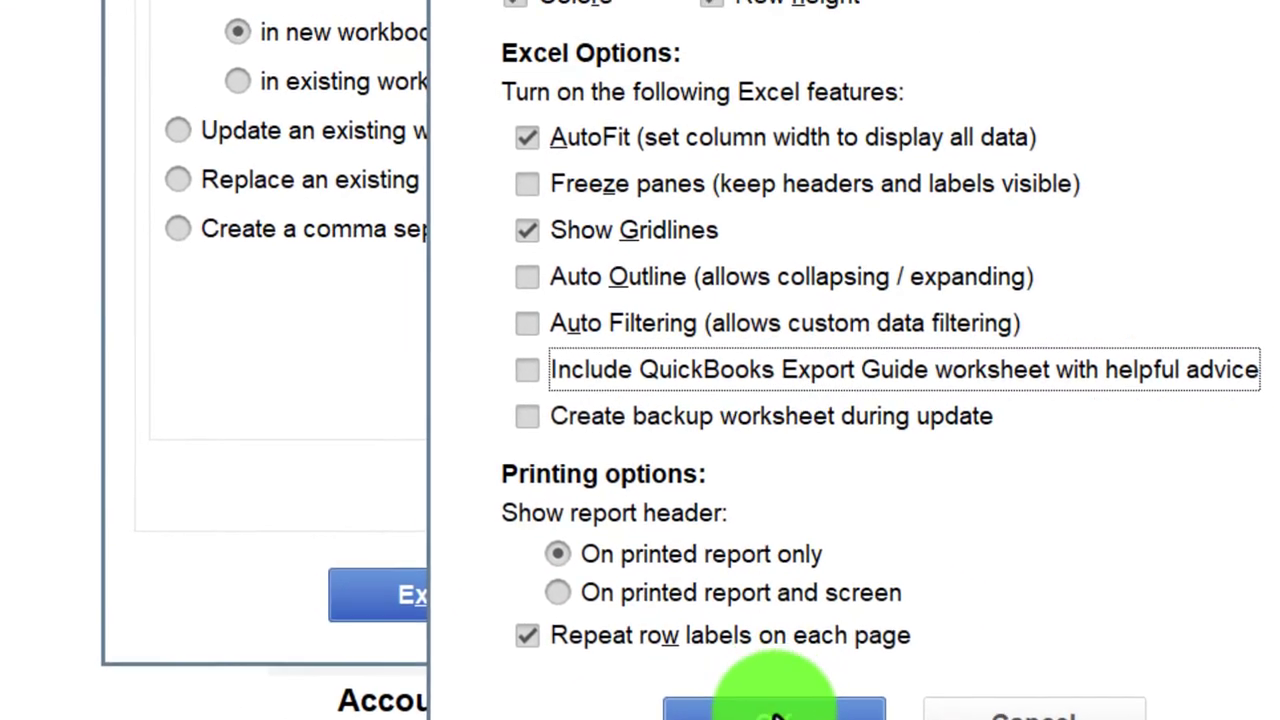
{"action": "left_click", "coordinate": [690, 662]}
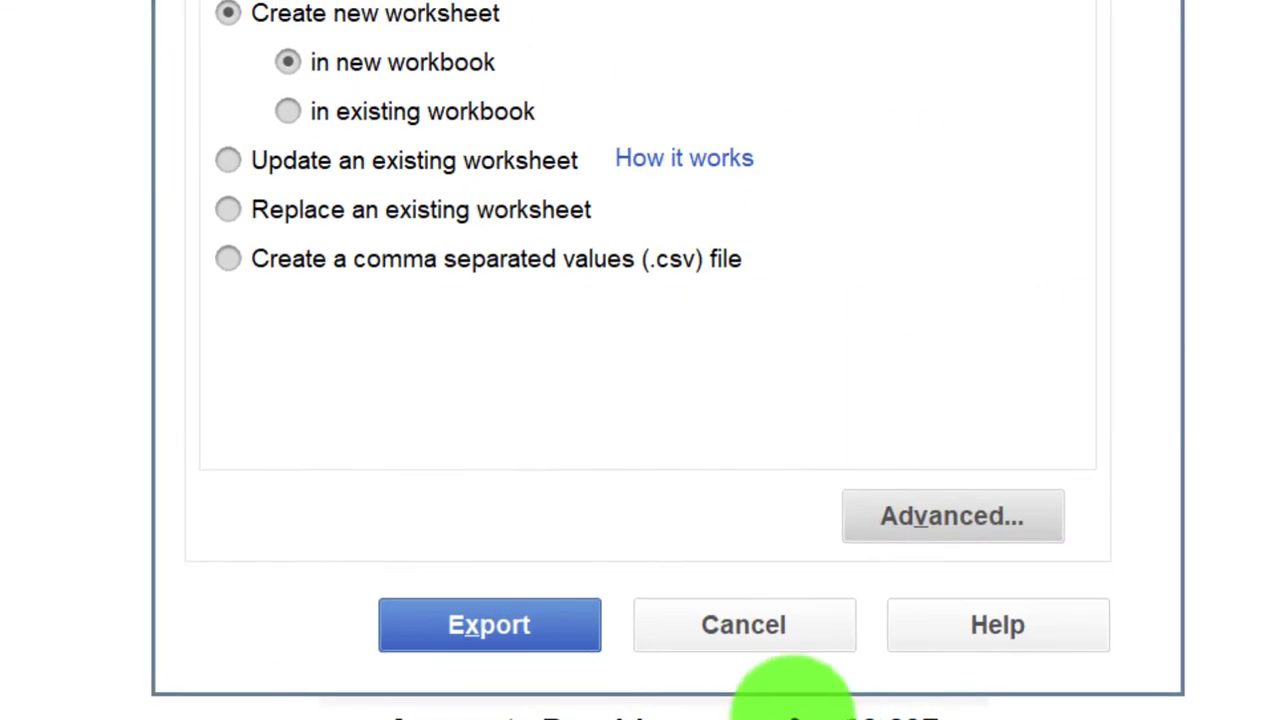
{"action": "left_click", "coordinate": [528, 618]}
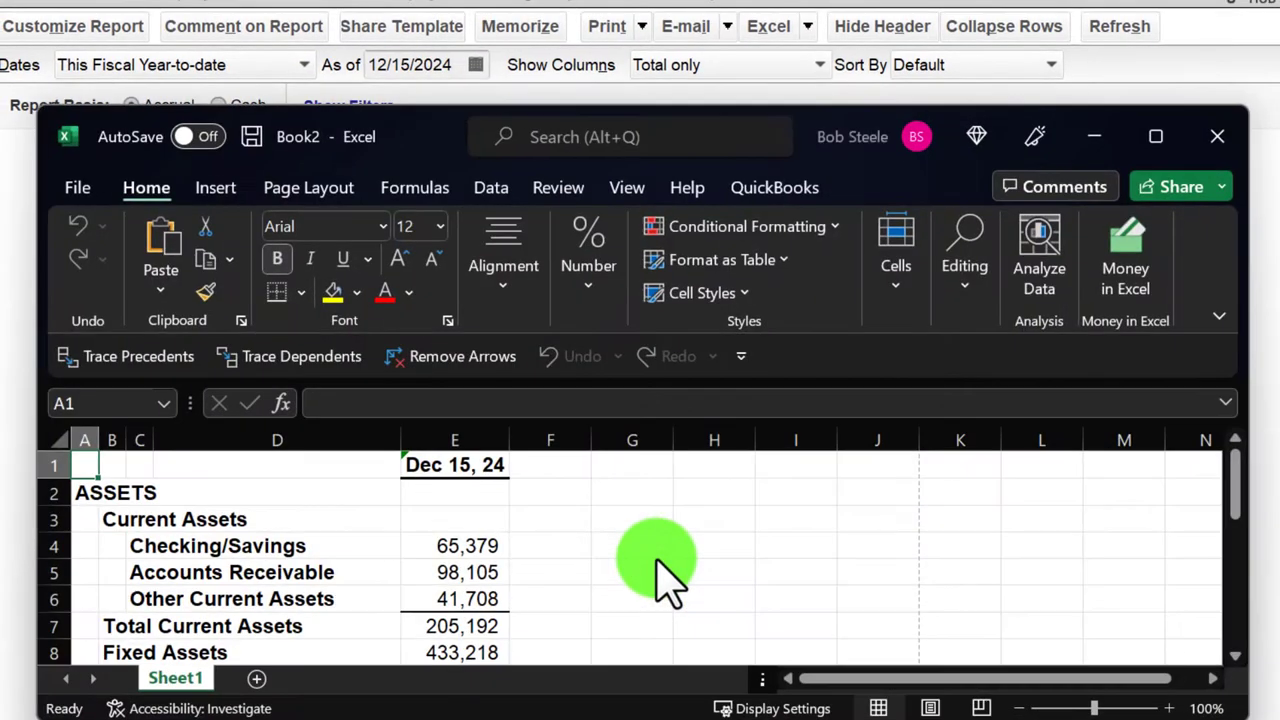
Maximize the exported Excel workbook and select cell E3 in the Current Assets row.
{"action": "left_click", "coordinate": [1156, 137]}
{"action": "left_click", "coordinate": [490, 512]}
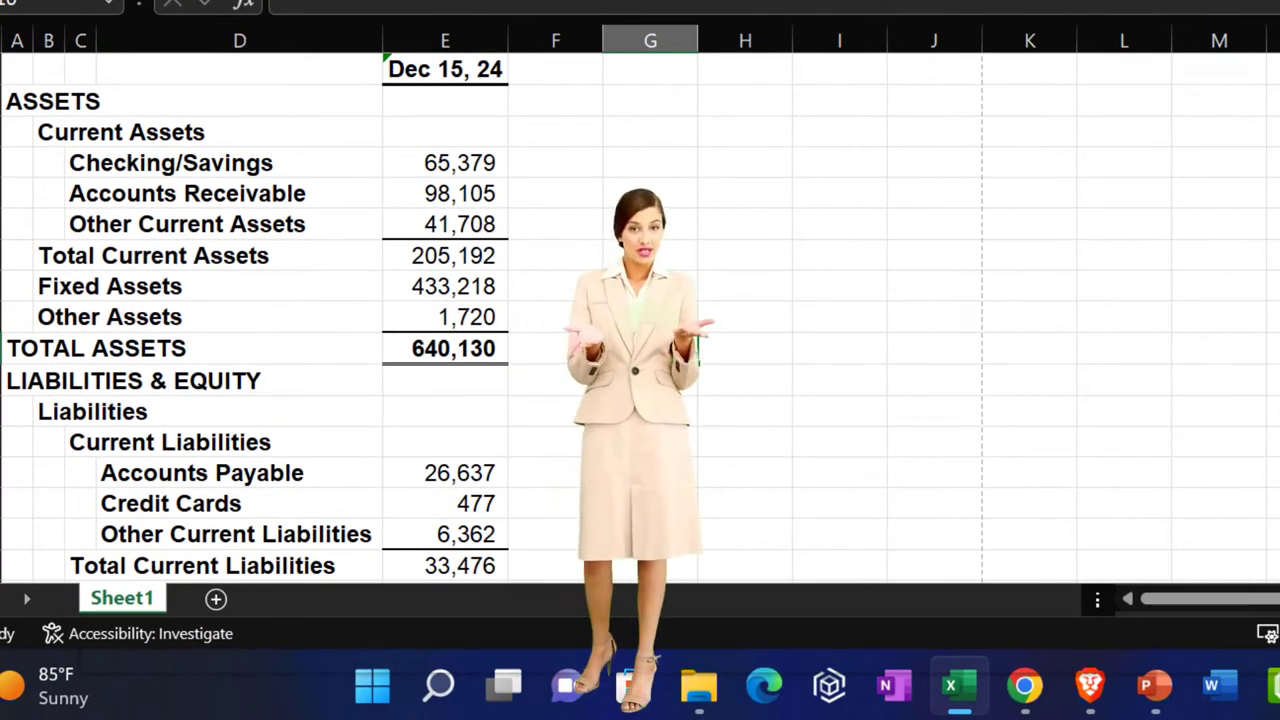
{"action": "left_click", "coordinate": [409, 121]}
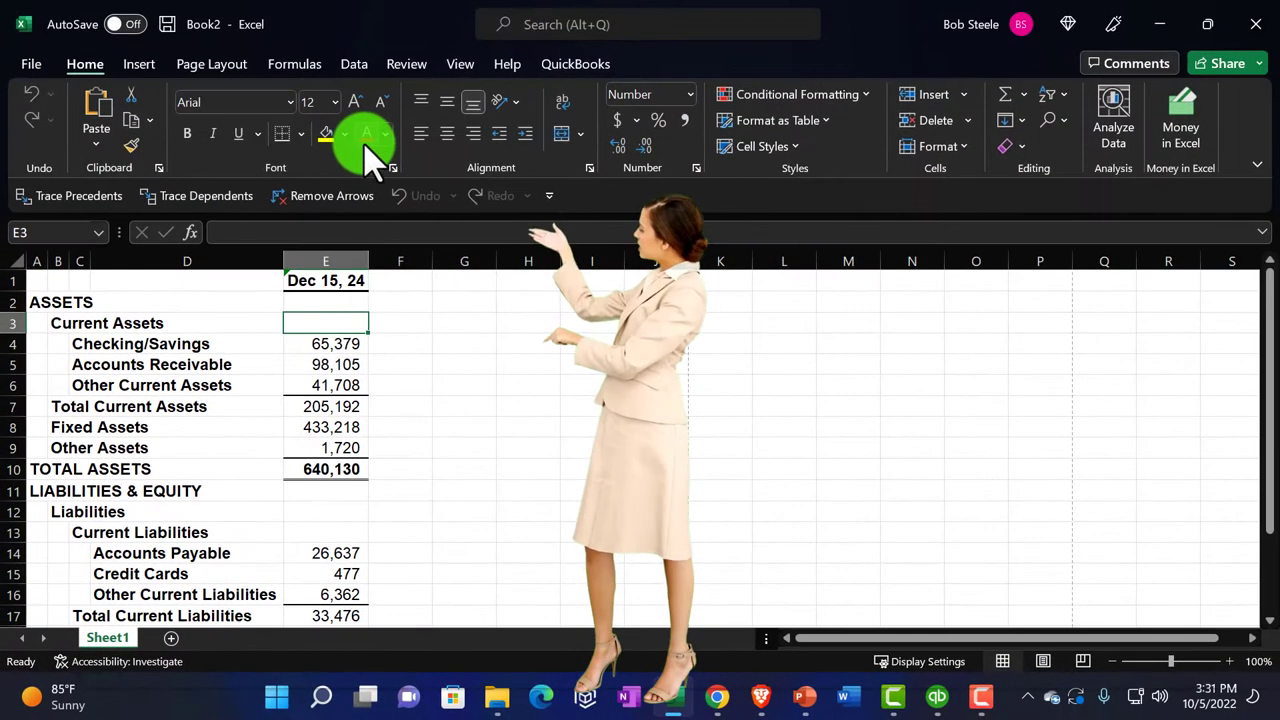
Switch the worksheet to Page Layout view and review the Summary Balance Sheet's header and account lines.
{"action": "left_click", "coordinate": [480, 400]}
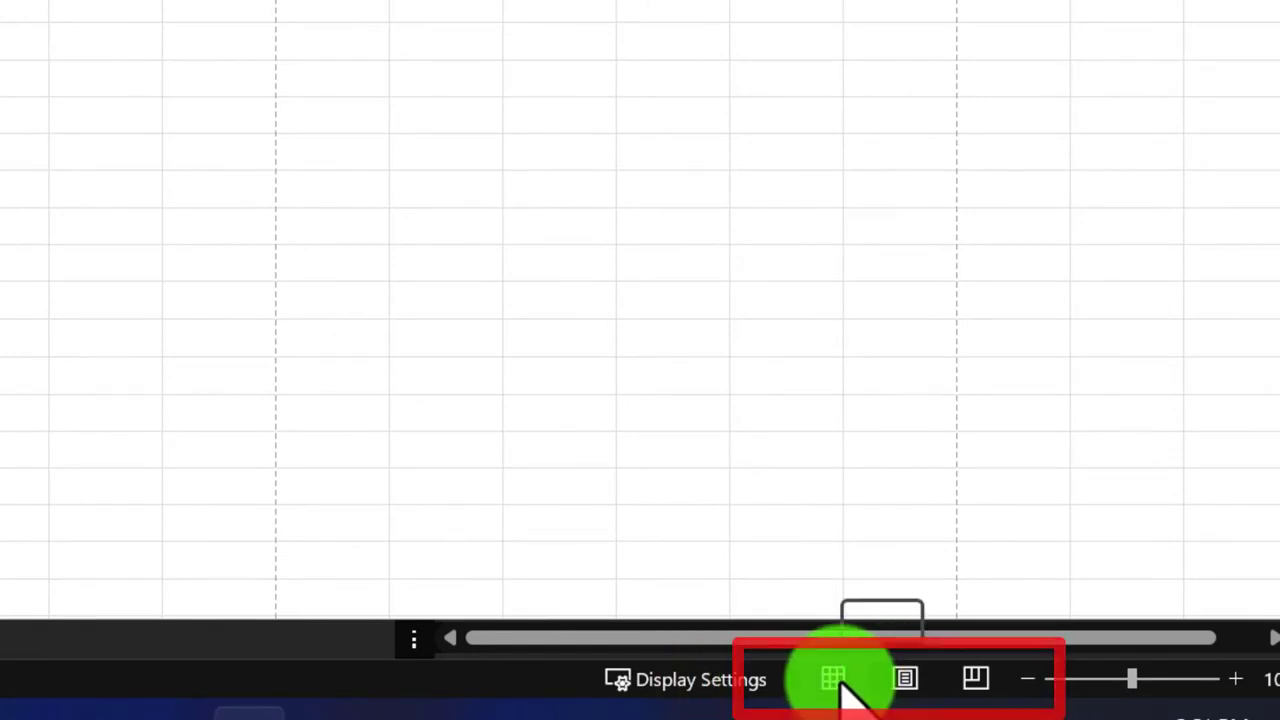
{"action": "left_click", "coordinate": [905, 680]}
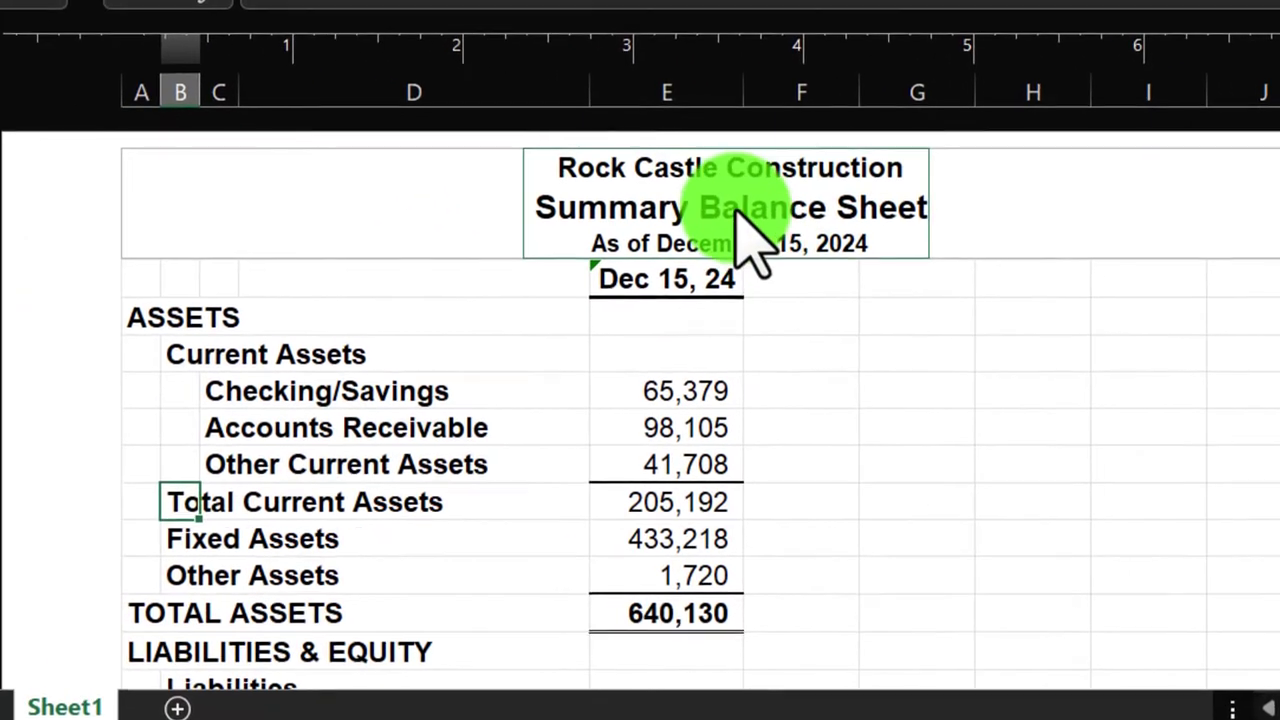
{"action": "left_click", "coordinate": [845, 415]}
{"action": "scroll", "coordinate": [845, 412], "scroll_direction": "down", "scroll_amount": 2}
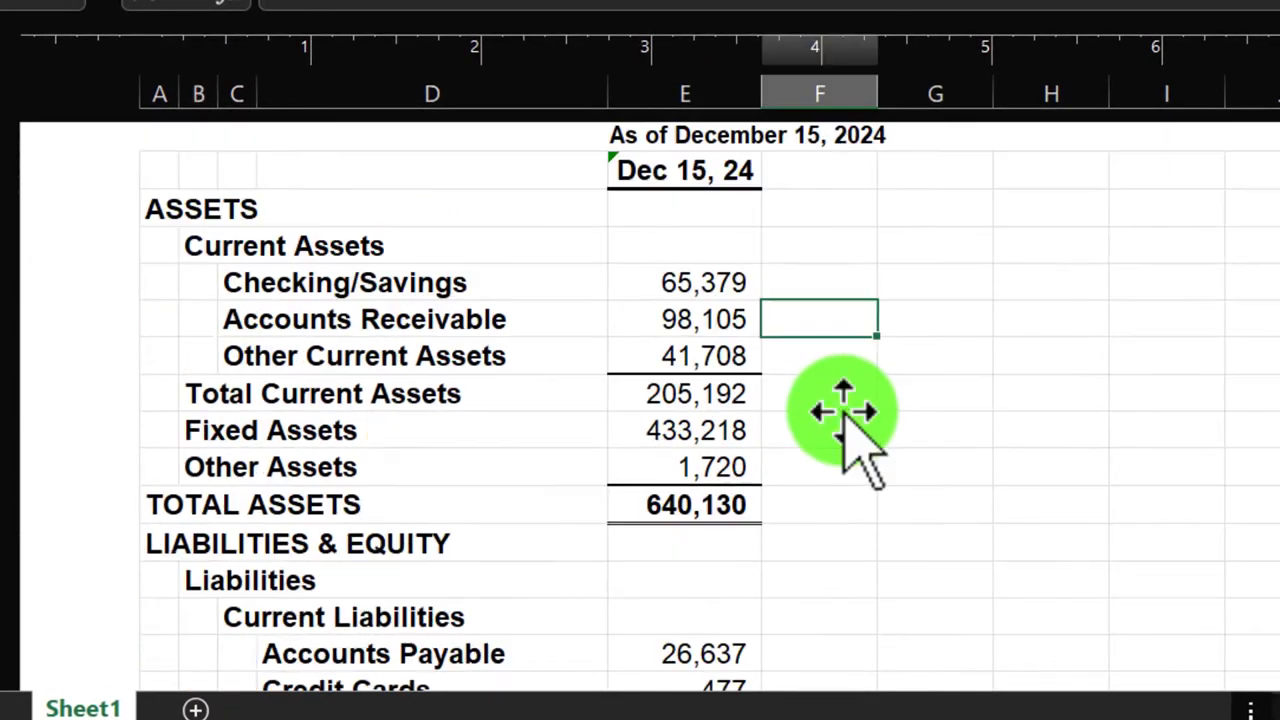
{"action": "scroll", "coordinate": [845, 415], "scroll_direction": "up", "scroll_amount": 2}
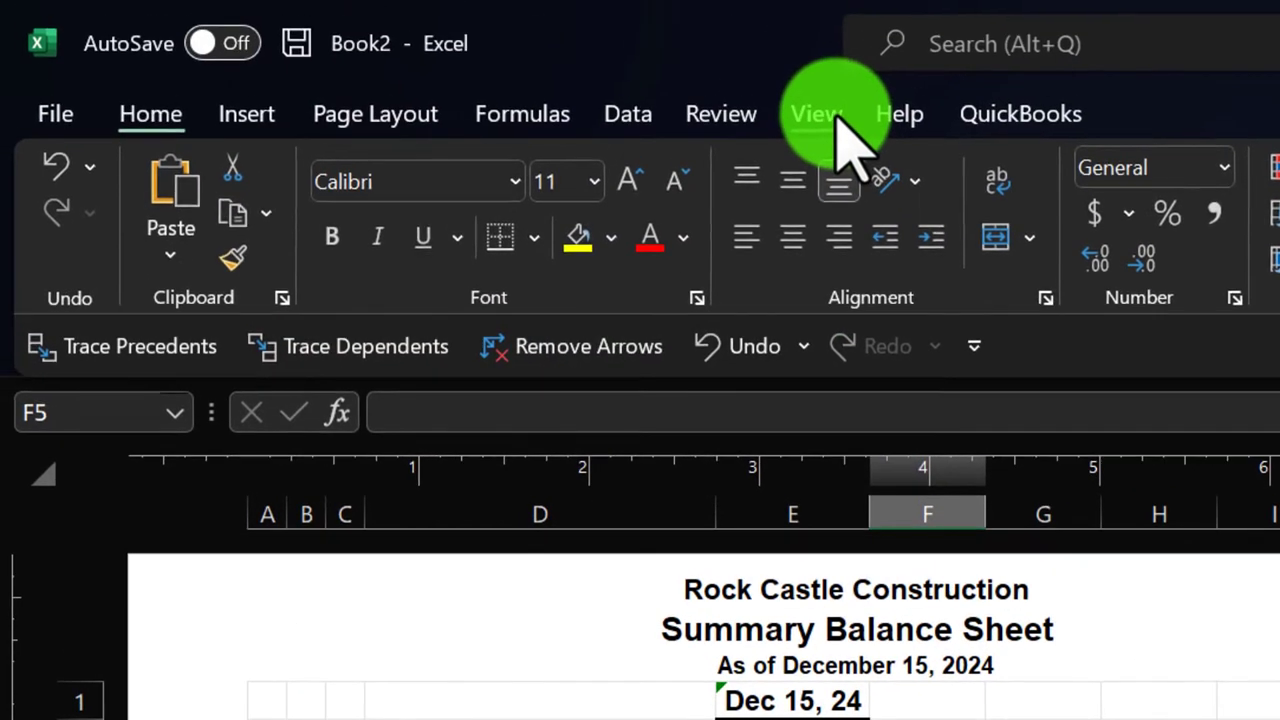
Check the workbook view options, and return the worksheet to Normal view.
{"action": "left_click", "coordinate": [818, 114]}
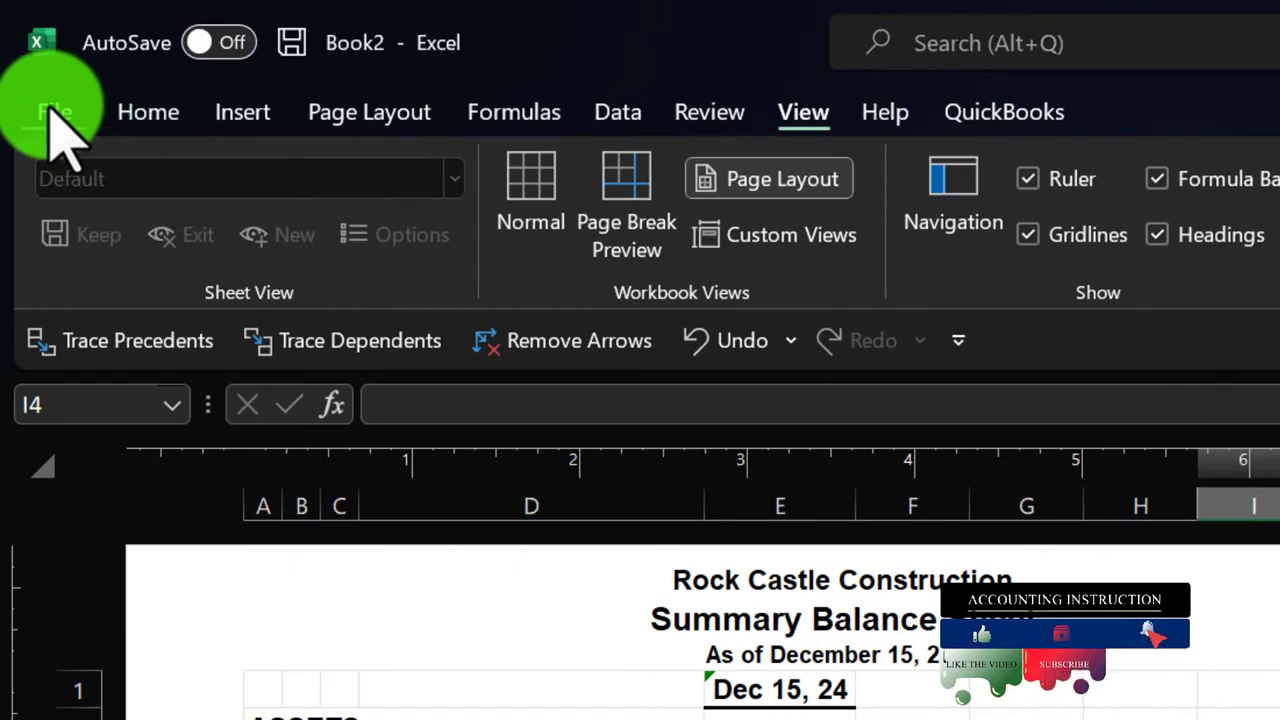
{"action": "left_click", "coordinate": [50, 110]}
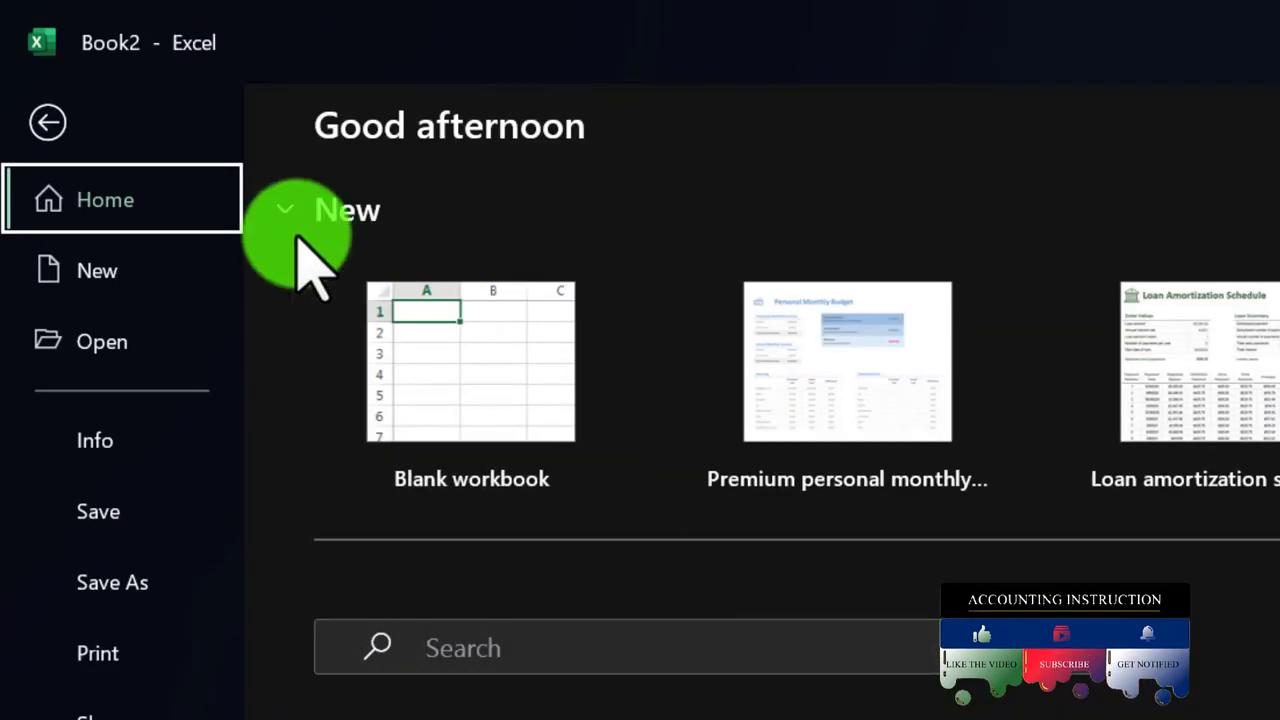
{"action": "left_click", "coordinate": [47, 120]}
{"action": "left_click", "coordinate": [135, 114]}
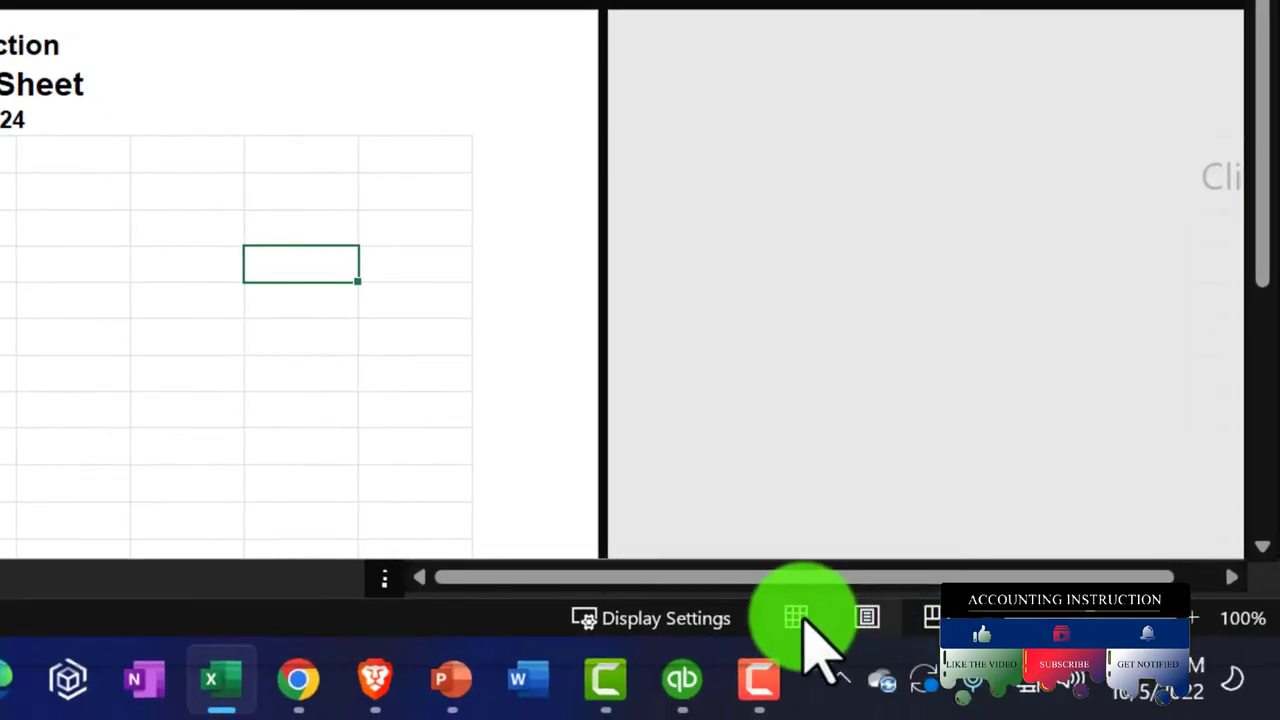
{"action": "left_click", "coordinate": [795, 617]}
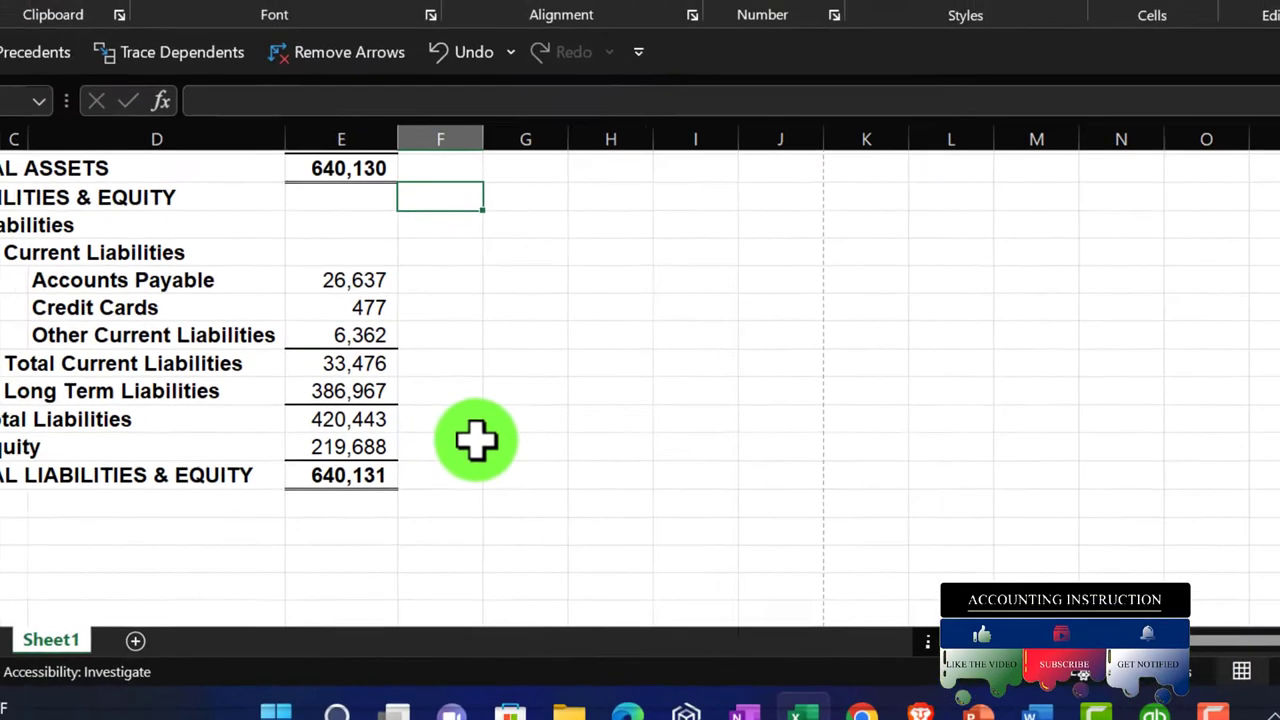
{"action": "scroll", "coordinate": [549, 455], "scroll_direction": "up", "scroll_amount": 3}
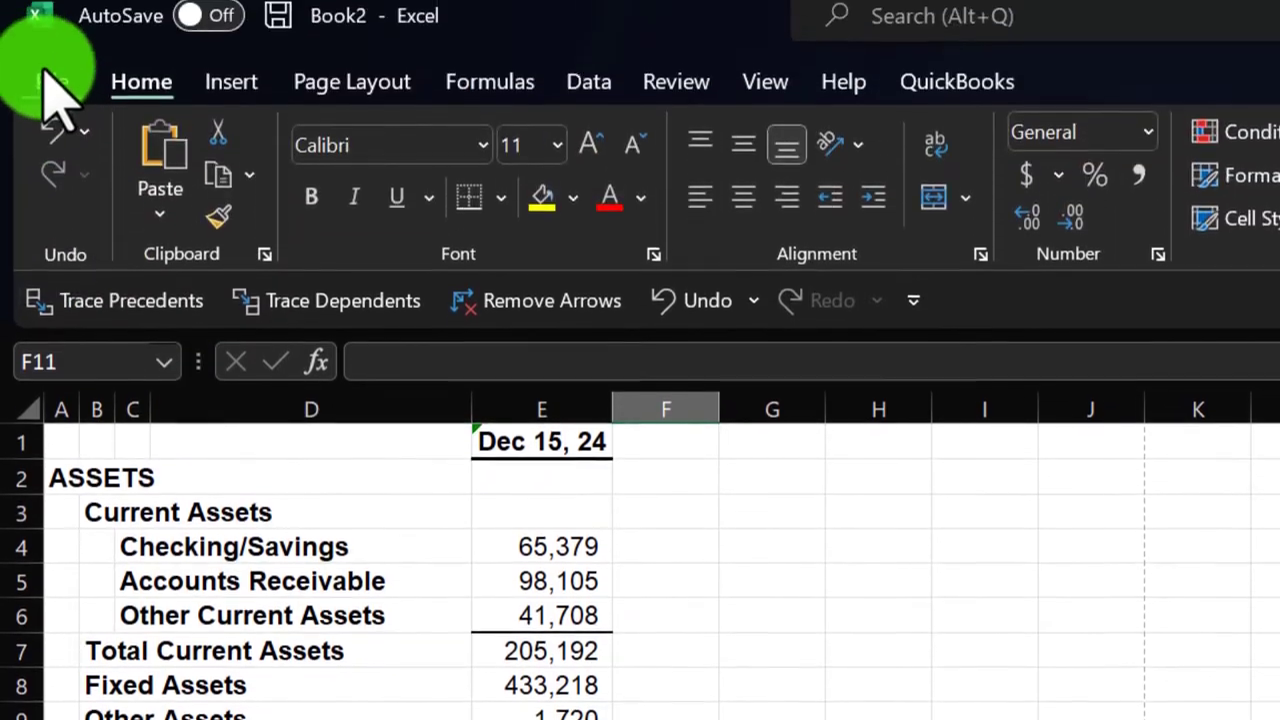
Compare the Excel print preview of the Summary Balance Sheet with its QuickBooks print preview, ending back in the Excel worksheet.
{"action": "left_click", "coordinate": [43, 80]}
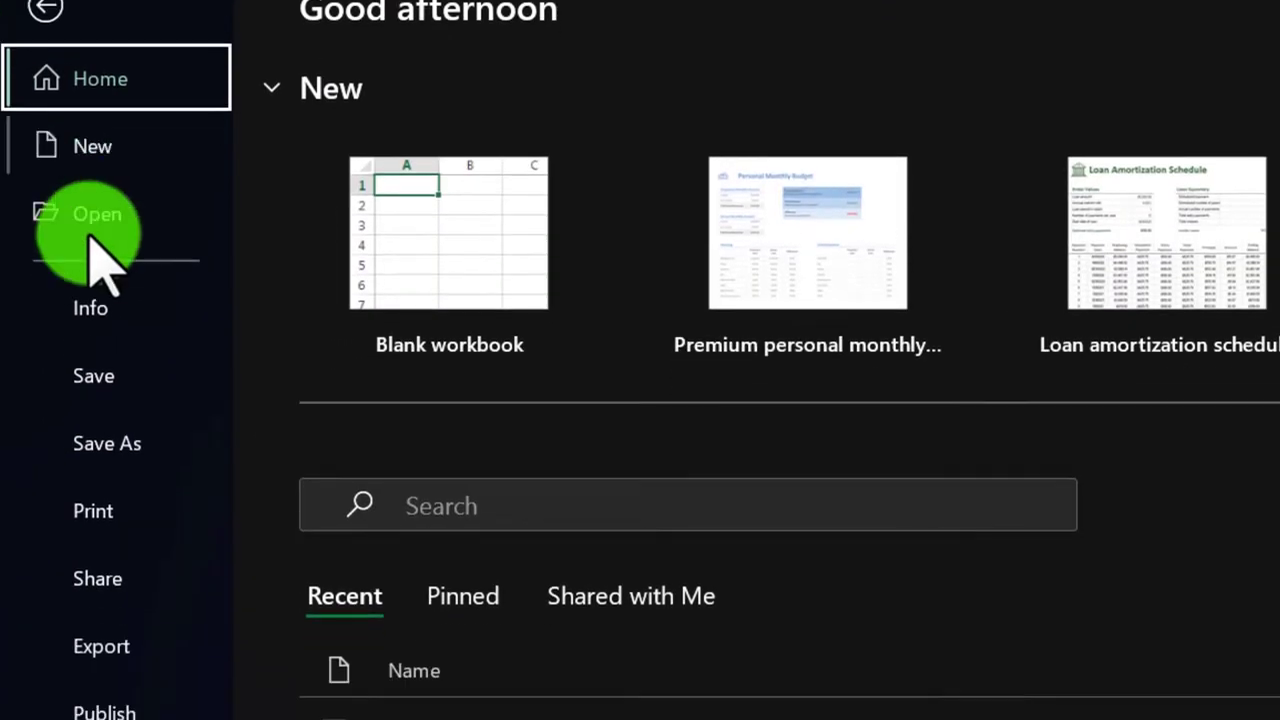
{"action": "left_click", "coordinate": [93, 622]}
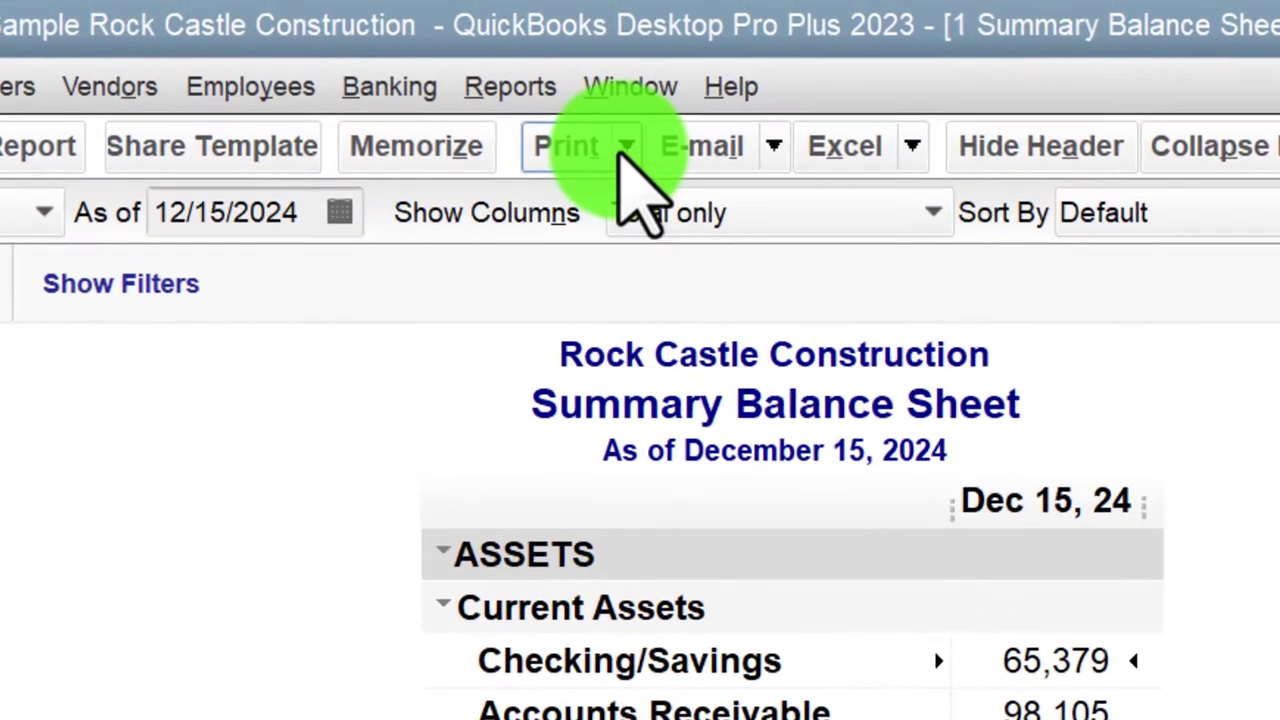
{"action": "left_click", "coordinate": [626, 146]}
{"action": "left_click", "coordinate": [630, 200]}
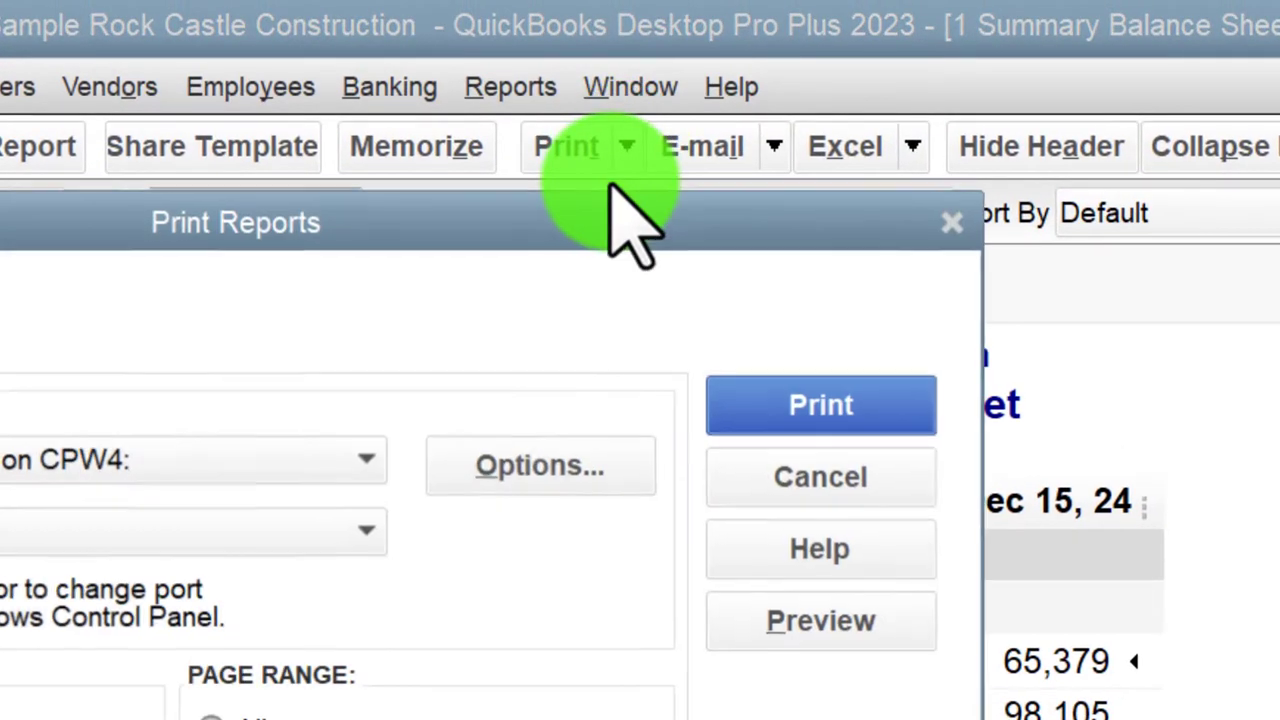
{"action": "left_click", "coordinate": [750, 635]}
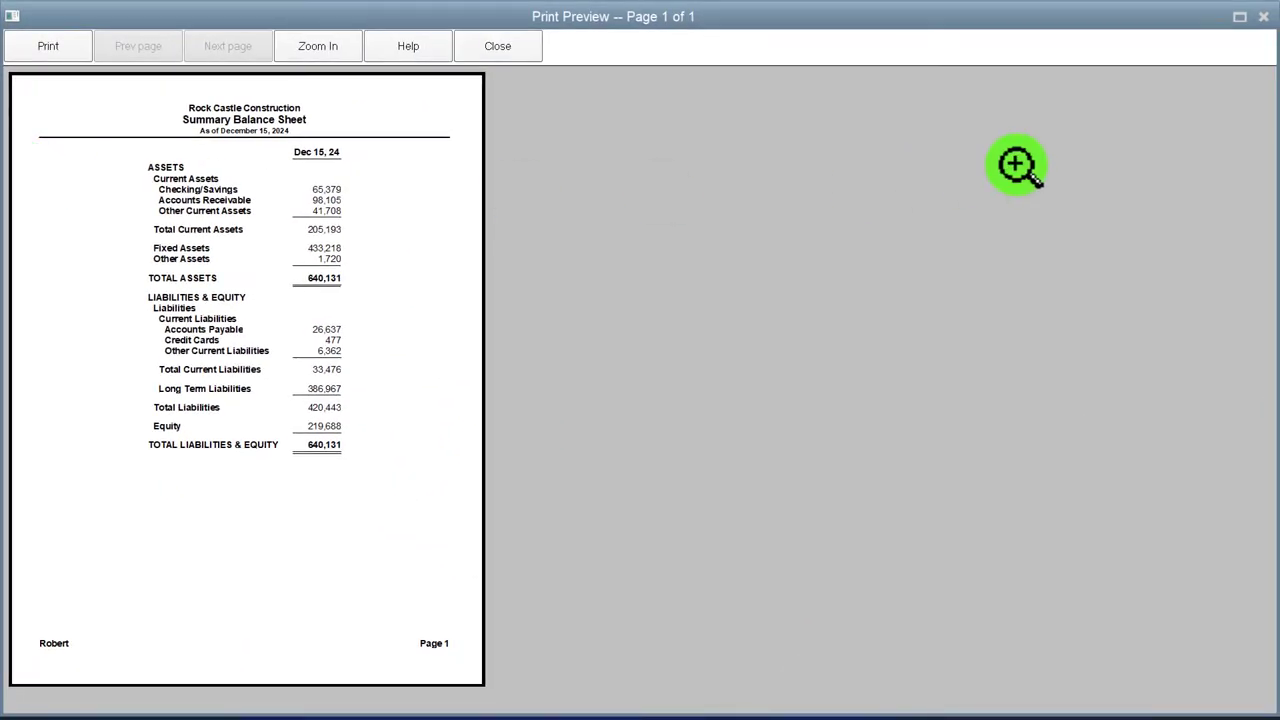
{"action": "left_click", "coordinate": [1263, 18]}
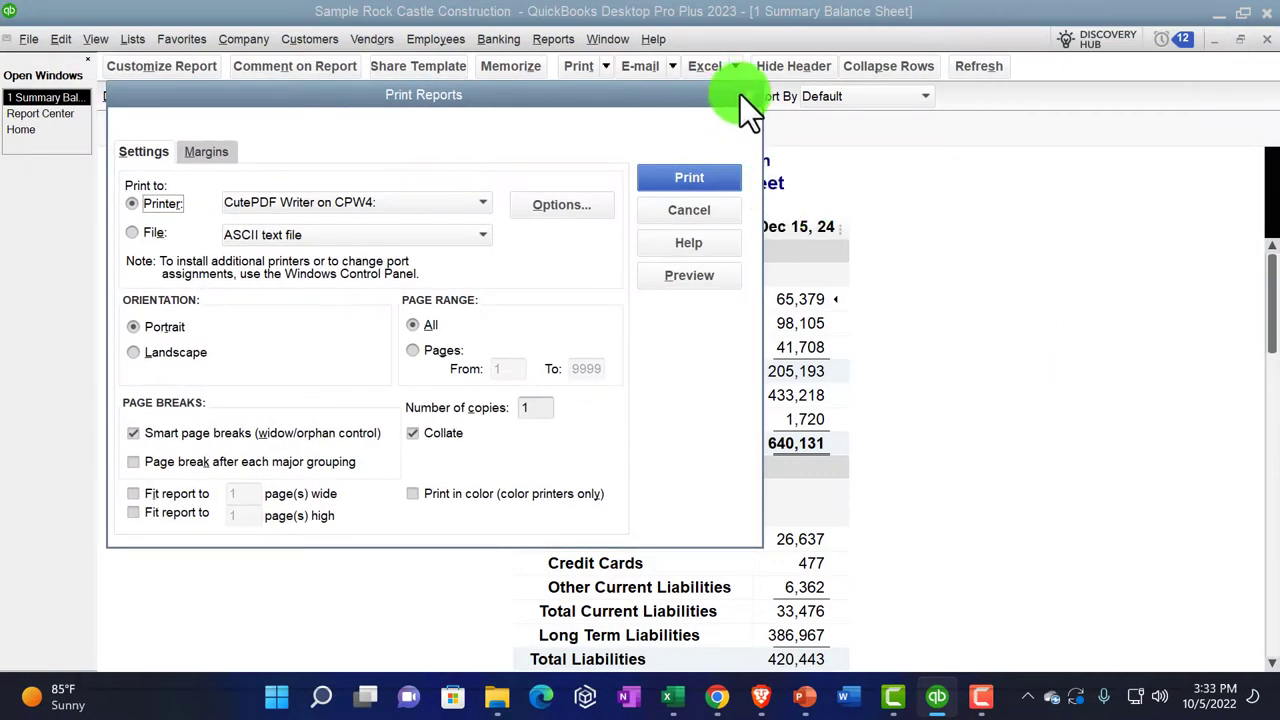
{"action": "left_click", "coordinate": [745, 92]}
{"action": "left_click", "coordinate": [672, 697]}
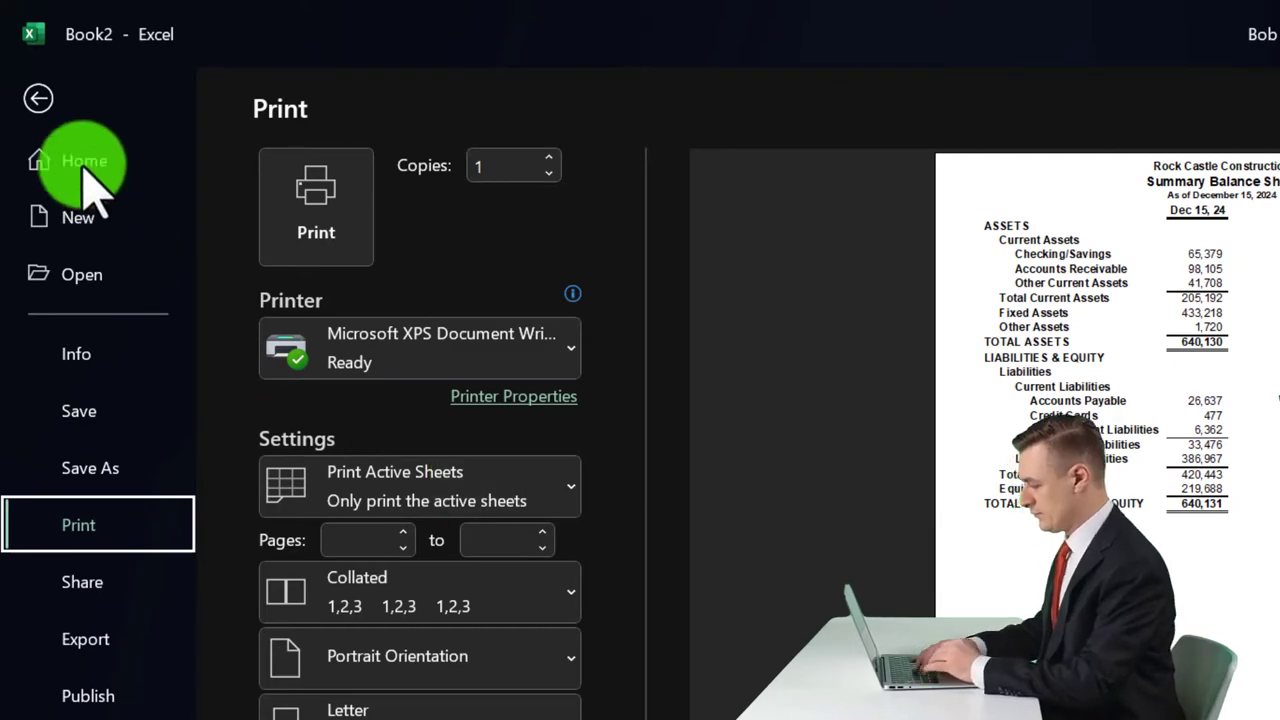
{"action": "left_click", "coordinate": [40, 96]}
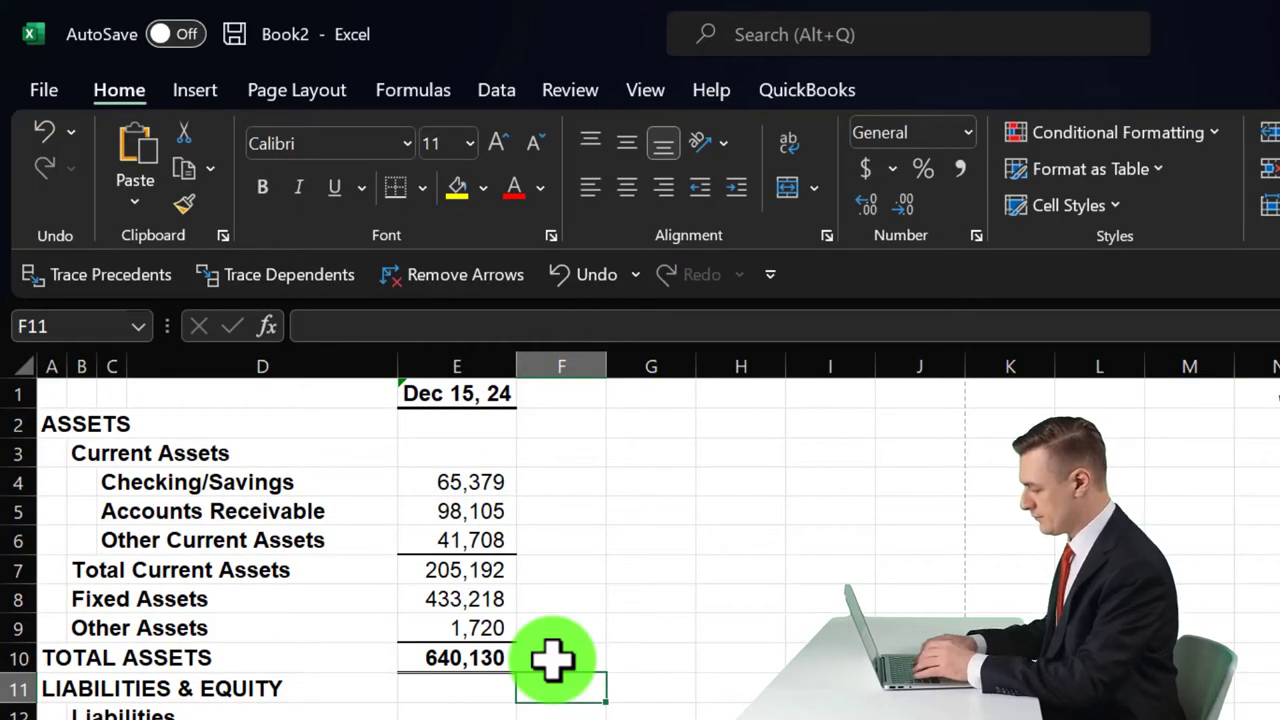
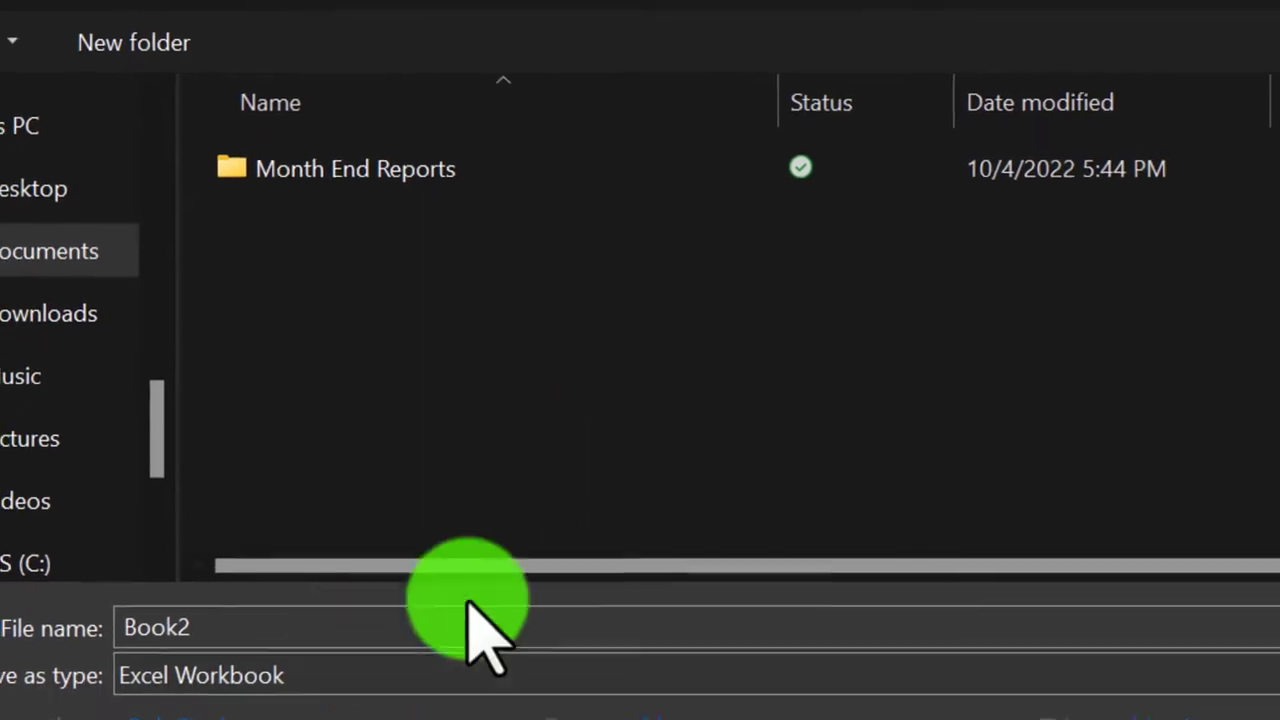
Try to save the workbook as Month End Reports directly in the Rock Castle Construction folder.
{"action": "type", "text": "M"}
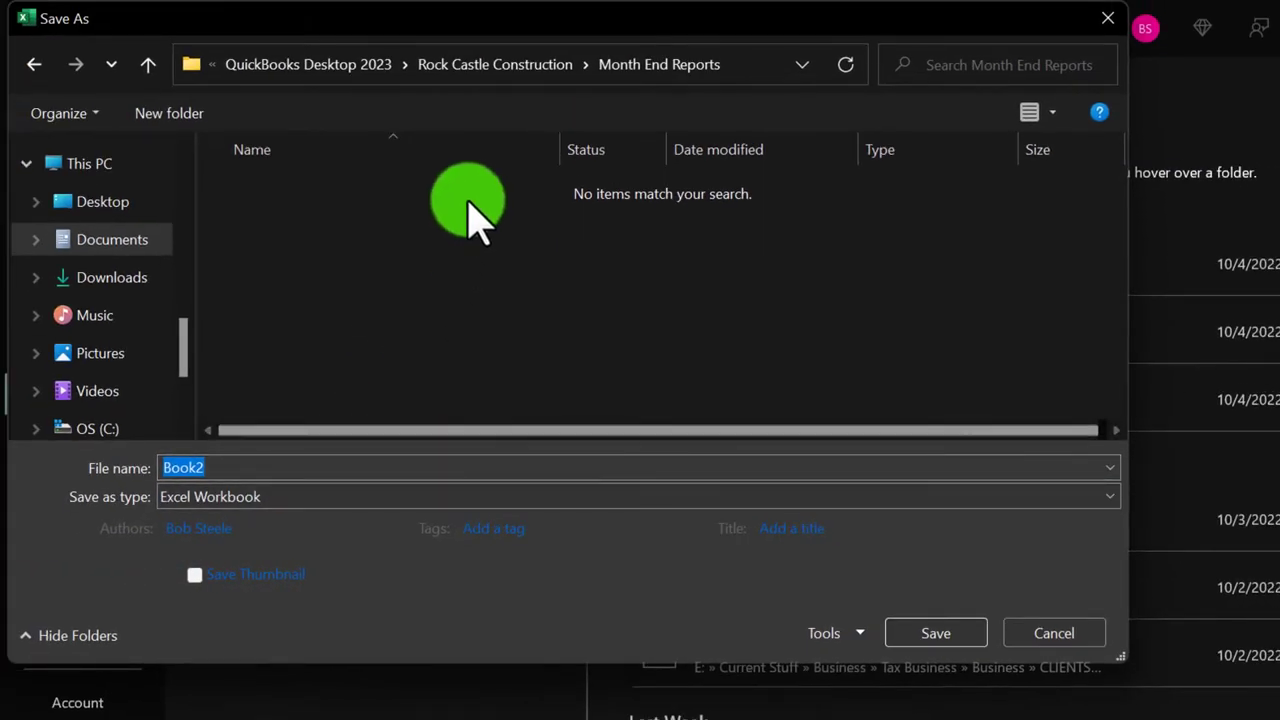
{"action": "left_click", "coordinate": [523, 63]}
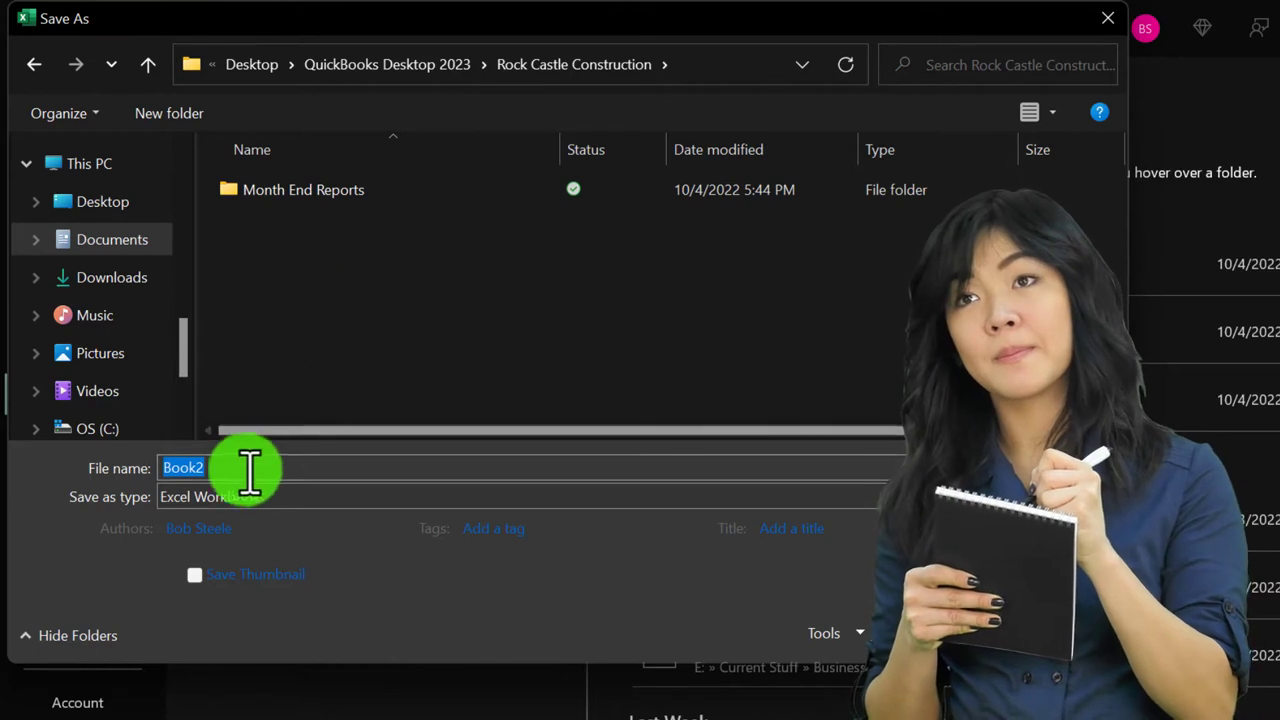
{"action": "type", "text": "Mo"}
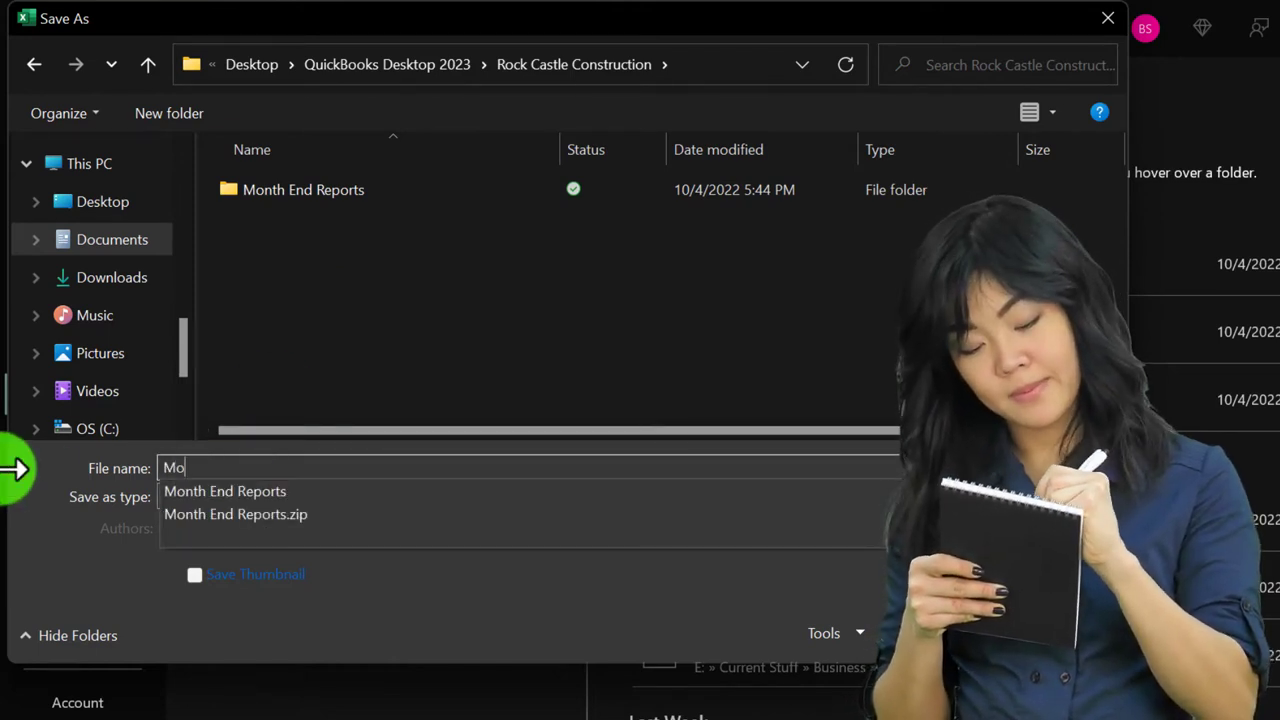
{"action": "type", "text": "nth End Re"}
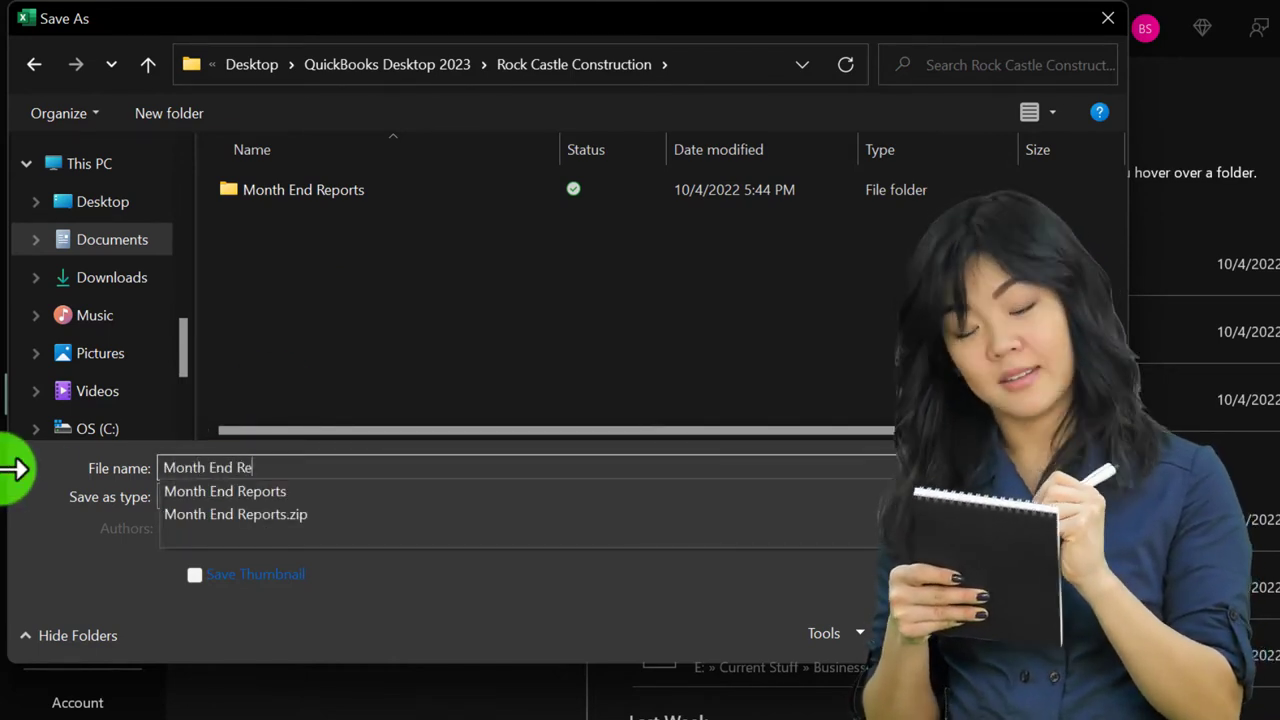
{"action": "type", "text": "ports"}
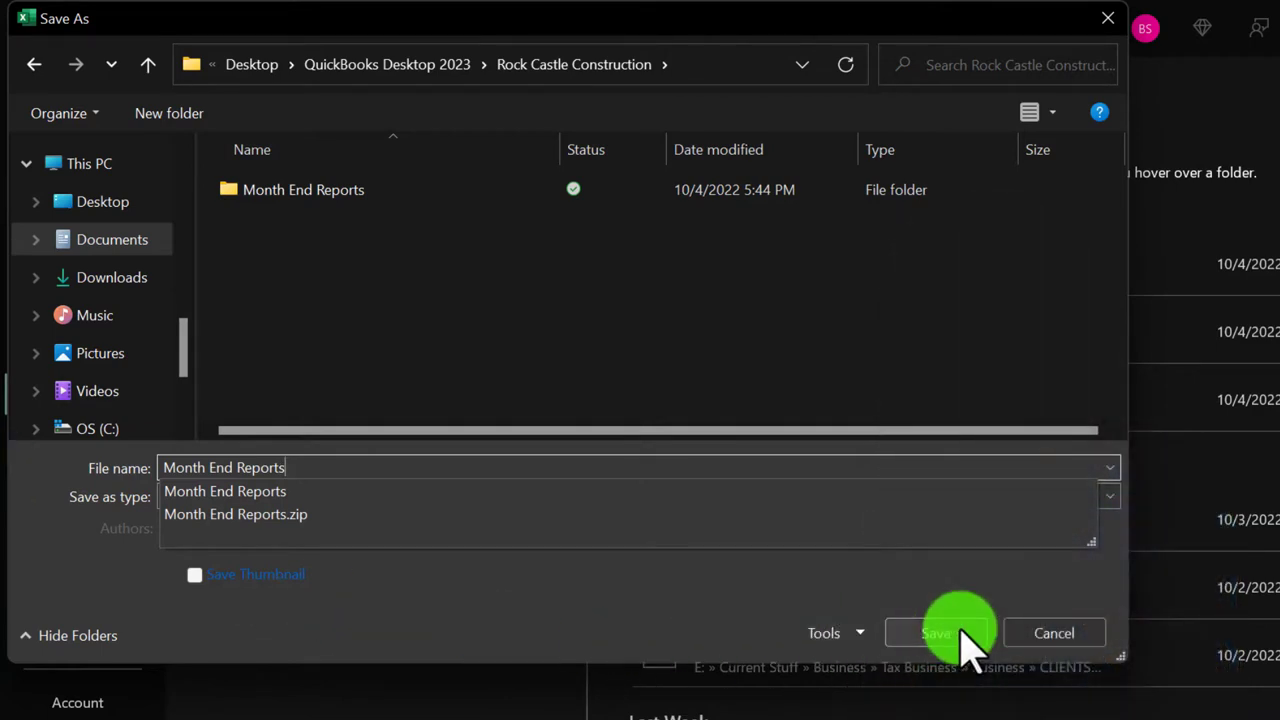
{"action": "left_click", "coordinate": [962, 630]}
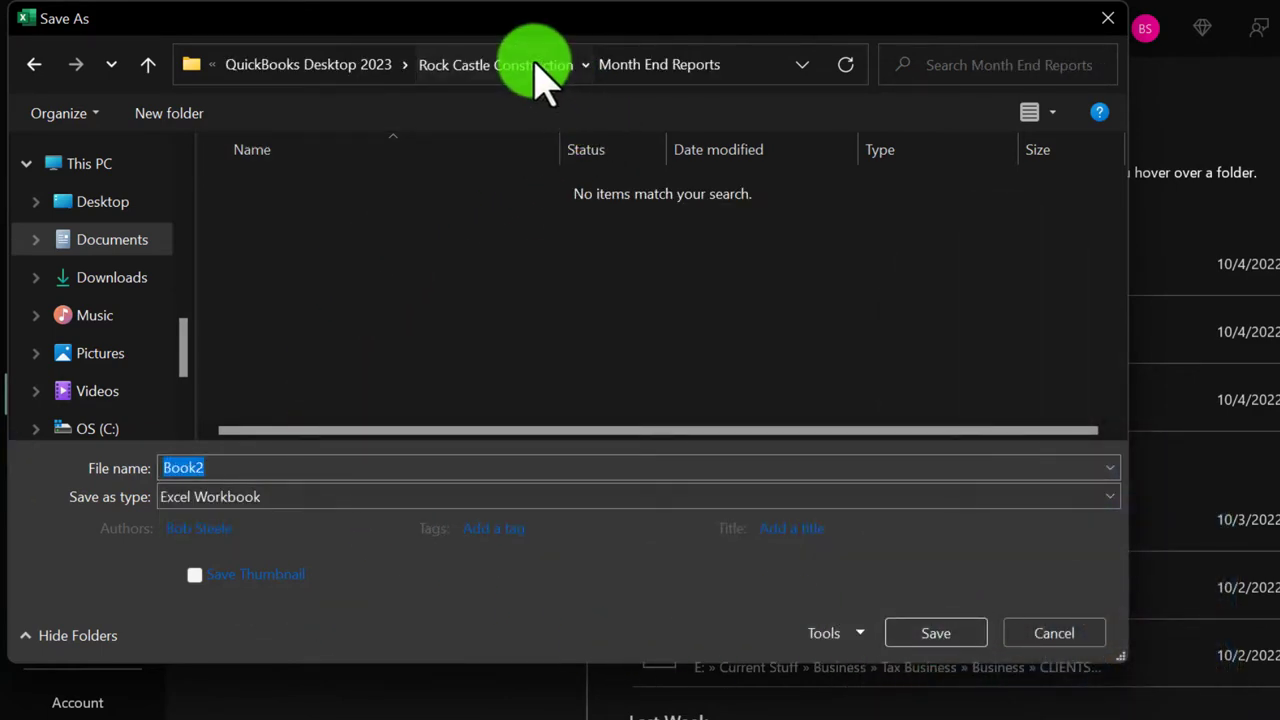
Save the workbook as Month End Reports inside the Month End Reports folder, and close it.
{"action": "double_click", "coordinate": [298, 192]}
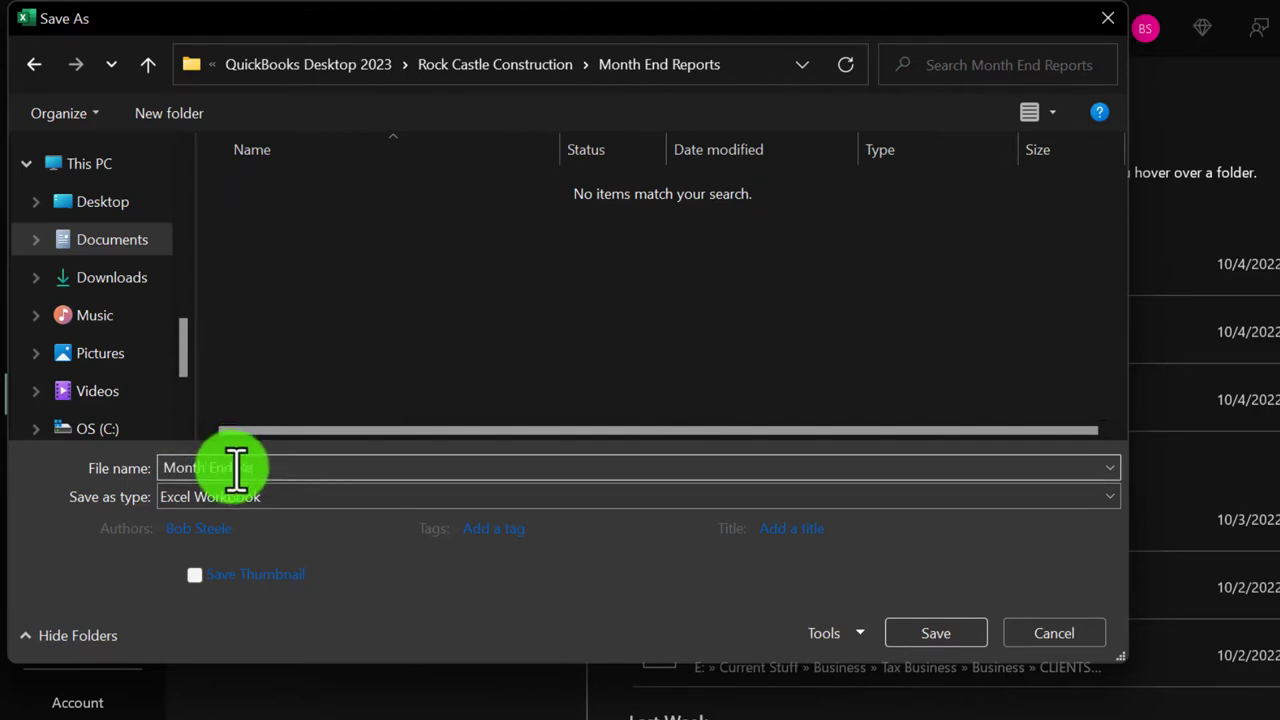
{"action": "left_click", "coordinate": [945, 630]}
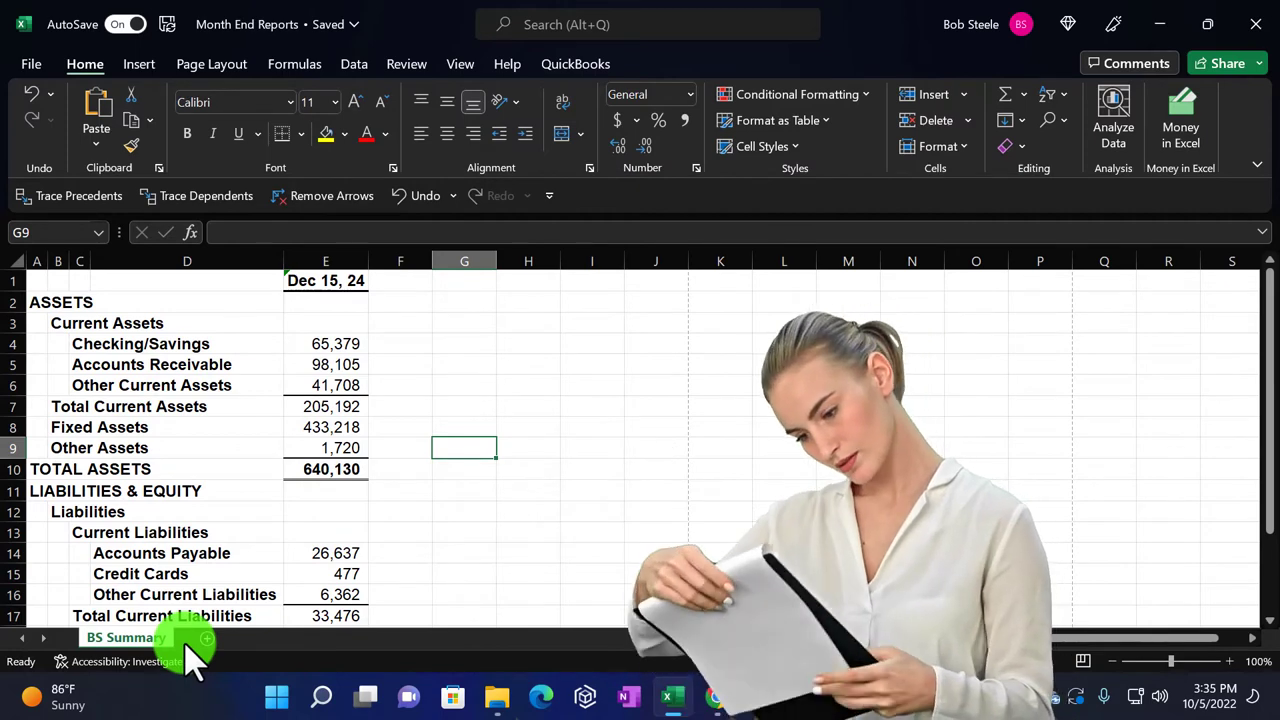
{"action": "left_click", "coordinate": [1254, 26]}
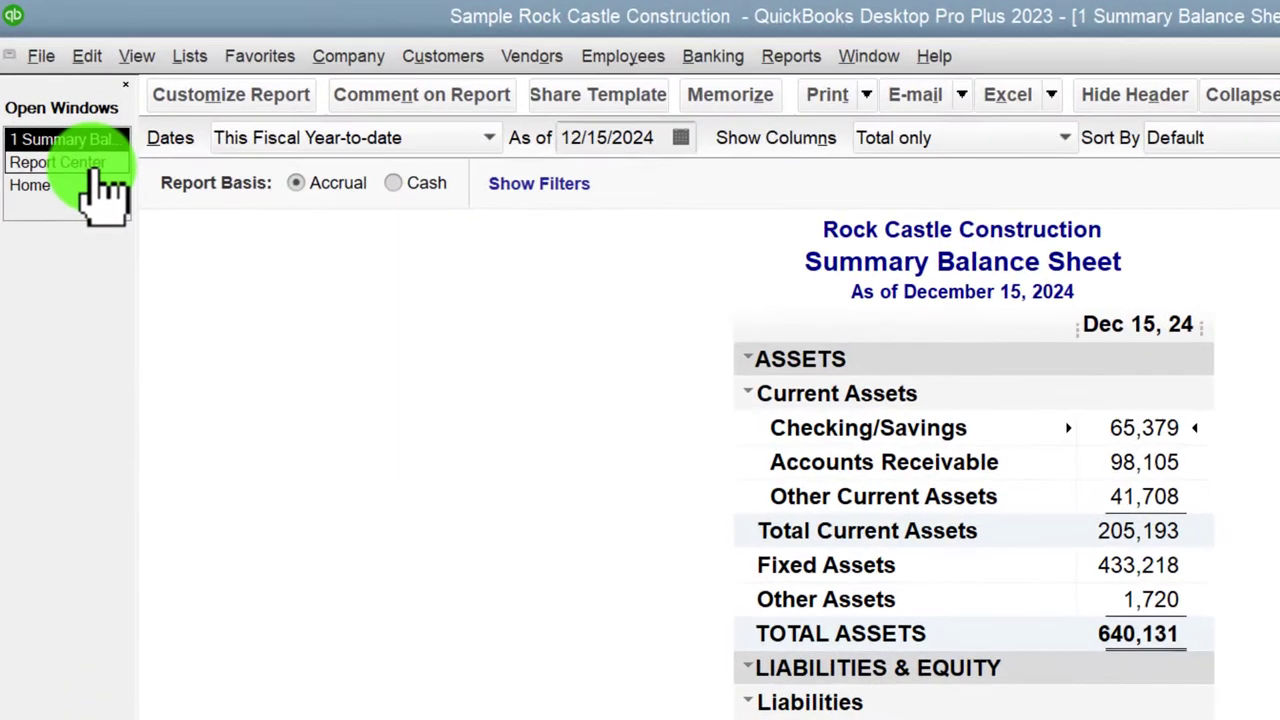
Return to the Report Center and run the memorized report 2 Balance Sheet Starndard.
{"action": "left_click", "coordinate": [60, 114]}
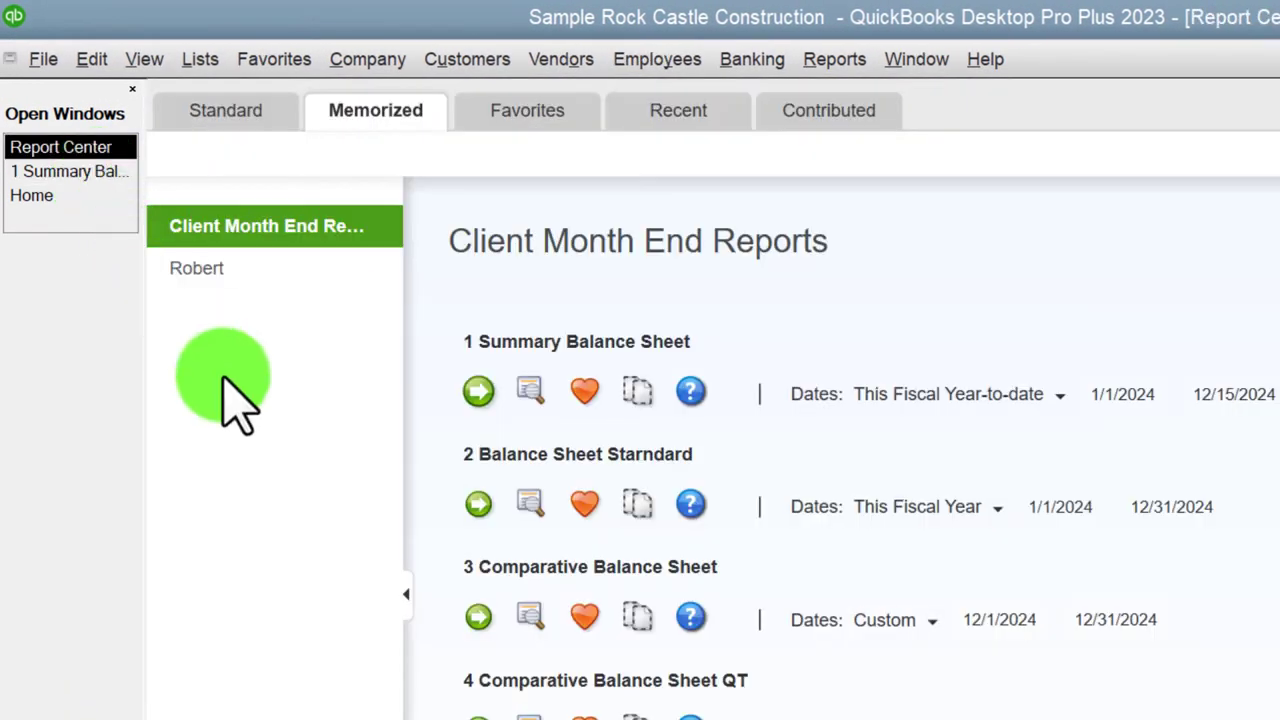
{"action": "left_click", "coordinate": [478, 495]}
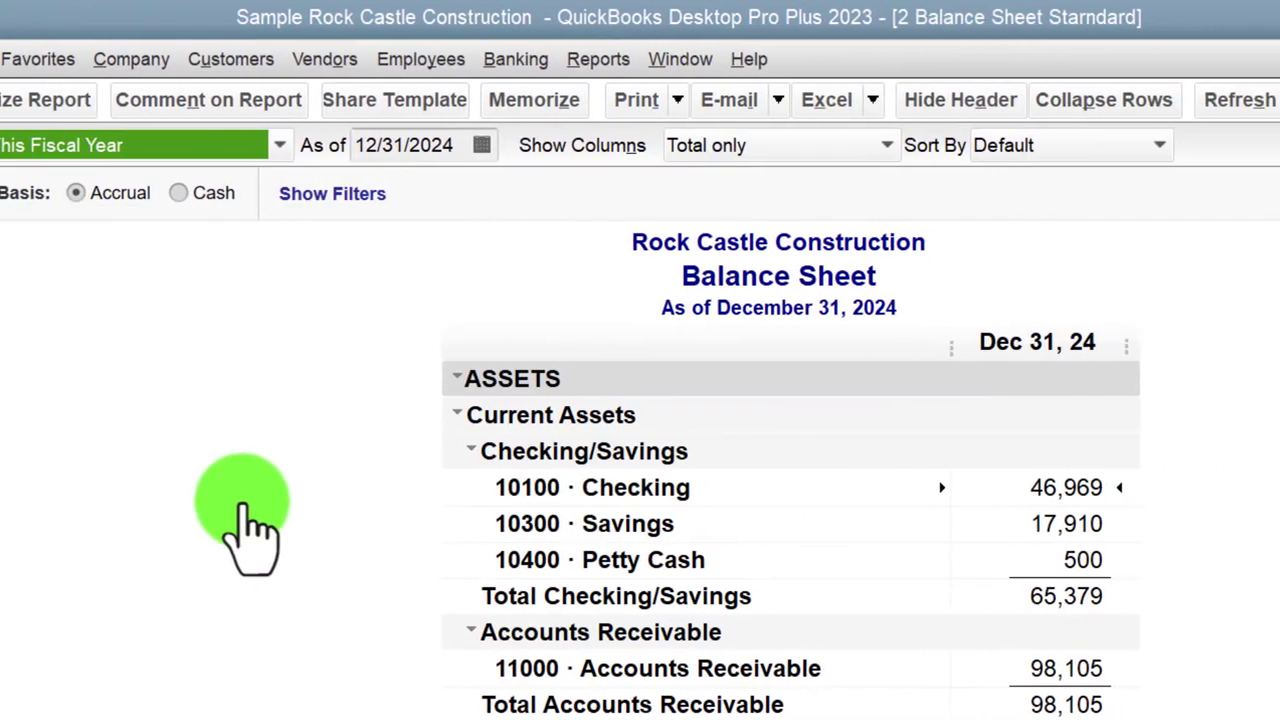
Look through the Company & Financial reports for the available balance sheet reports.
{"action": "left_click", "coordinate": [486, 60]}
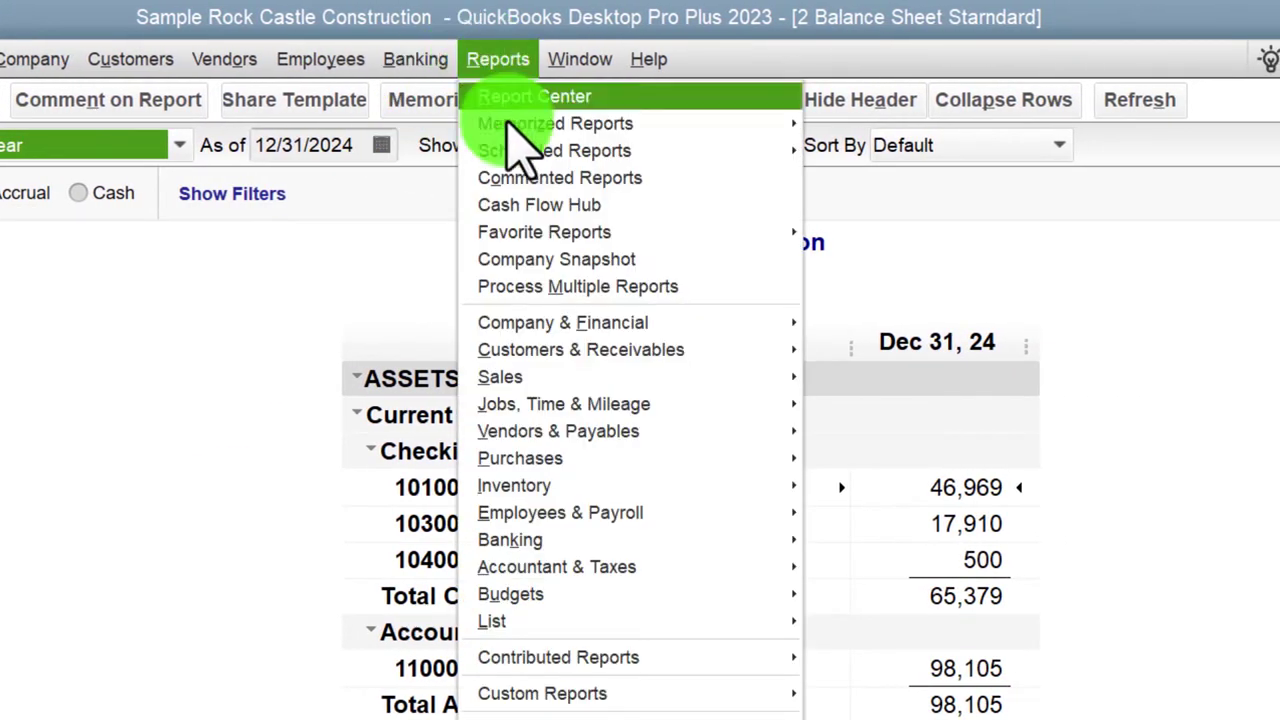
{"action": "mouse_move", "coordinate": [737, 318]}
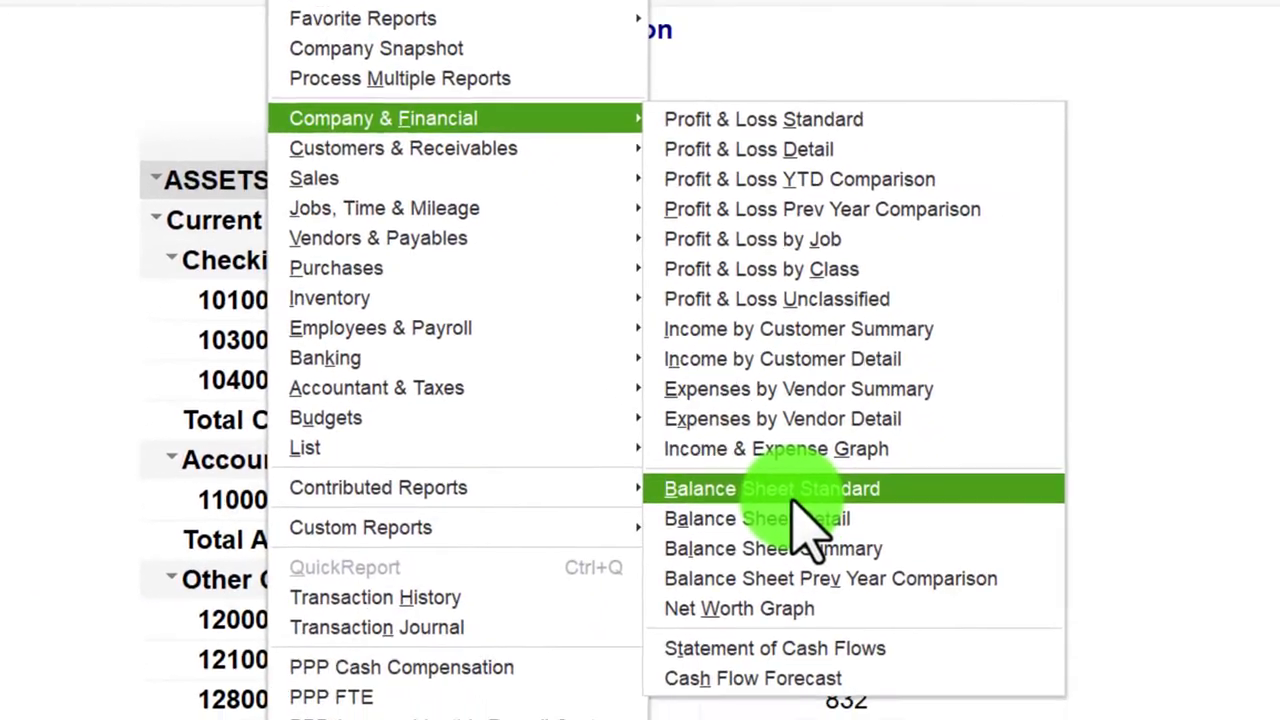
{"action": "left_click", "coordinate": [850, 604]}
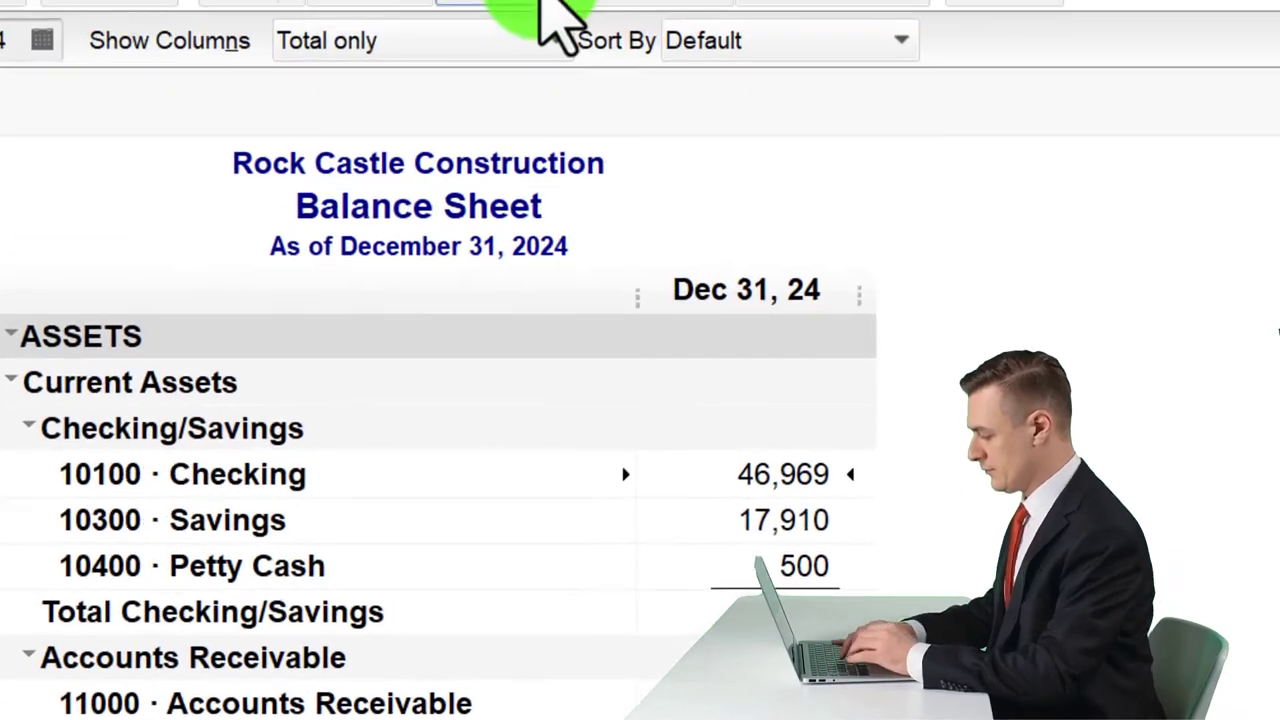
Export the 2 Balance Sheet Starndard report to Excel as a new worksheet in the existing Month End Reports workbook.
{"action": "left_click", "coordinate": [518, 120]}
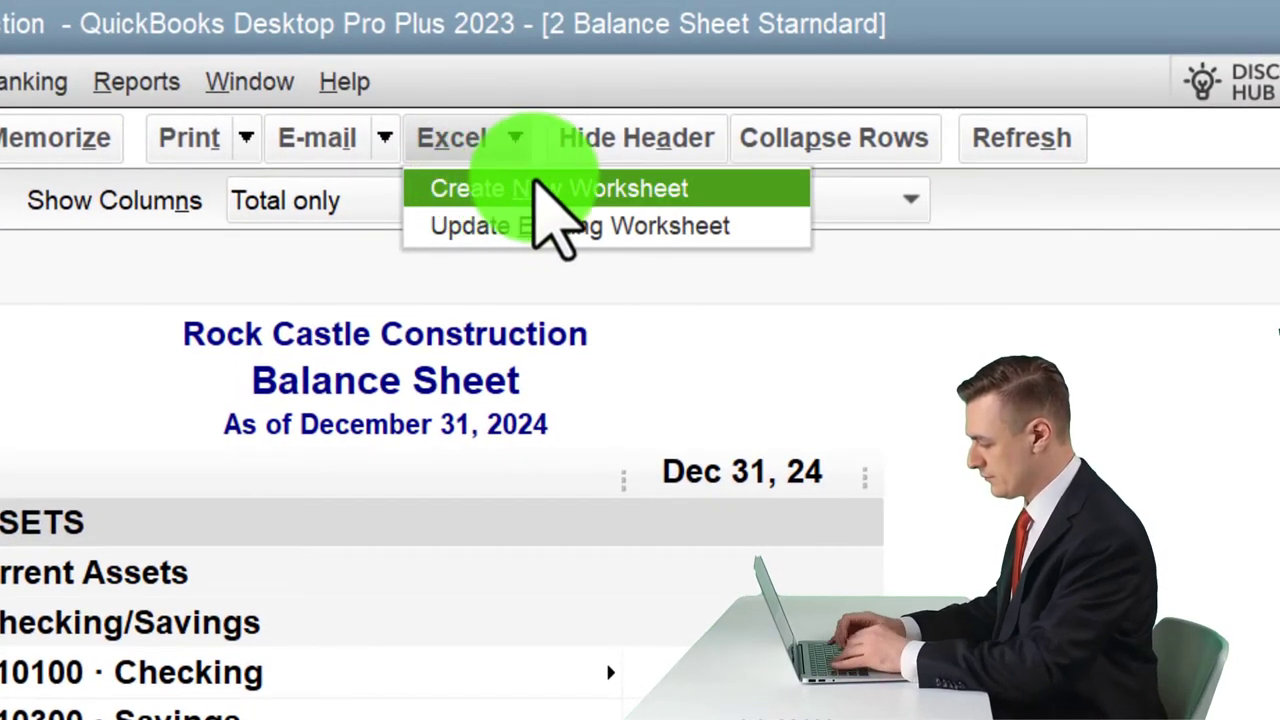
{"action": "left_click", "coordinate": [615, 190]}
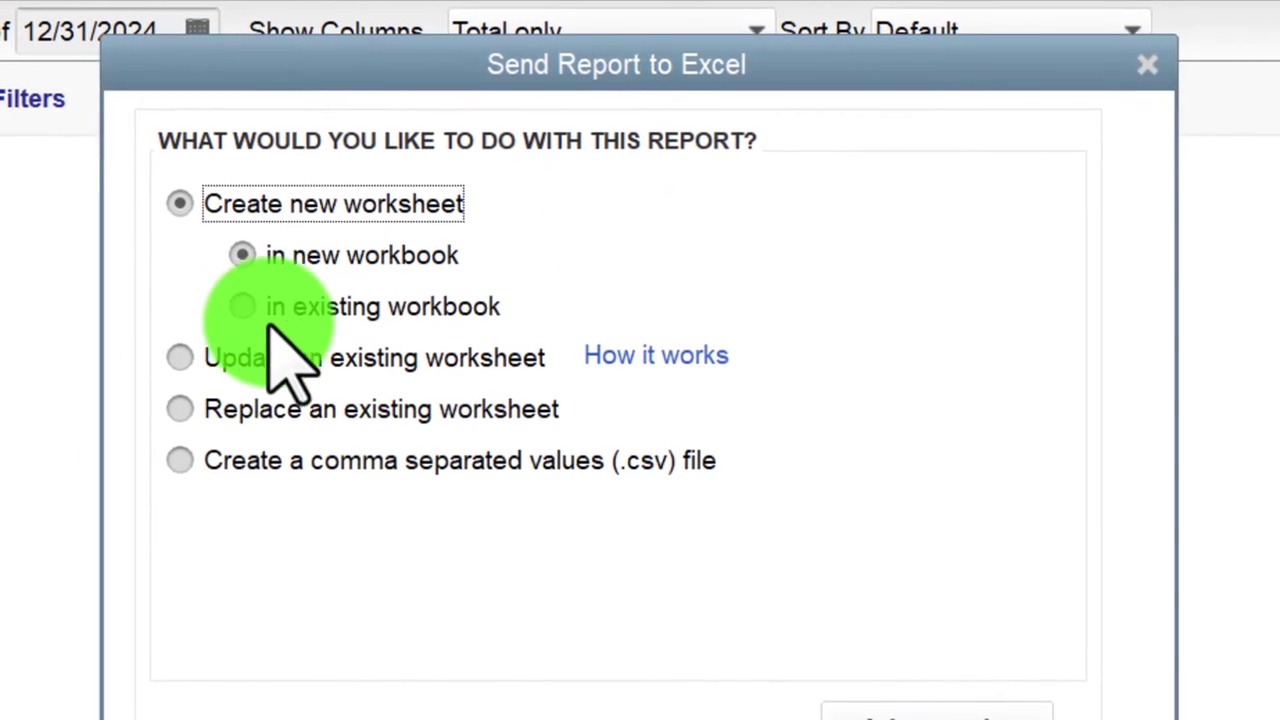
{"action": "left_click", "coordinate": [241, 307]}
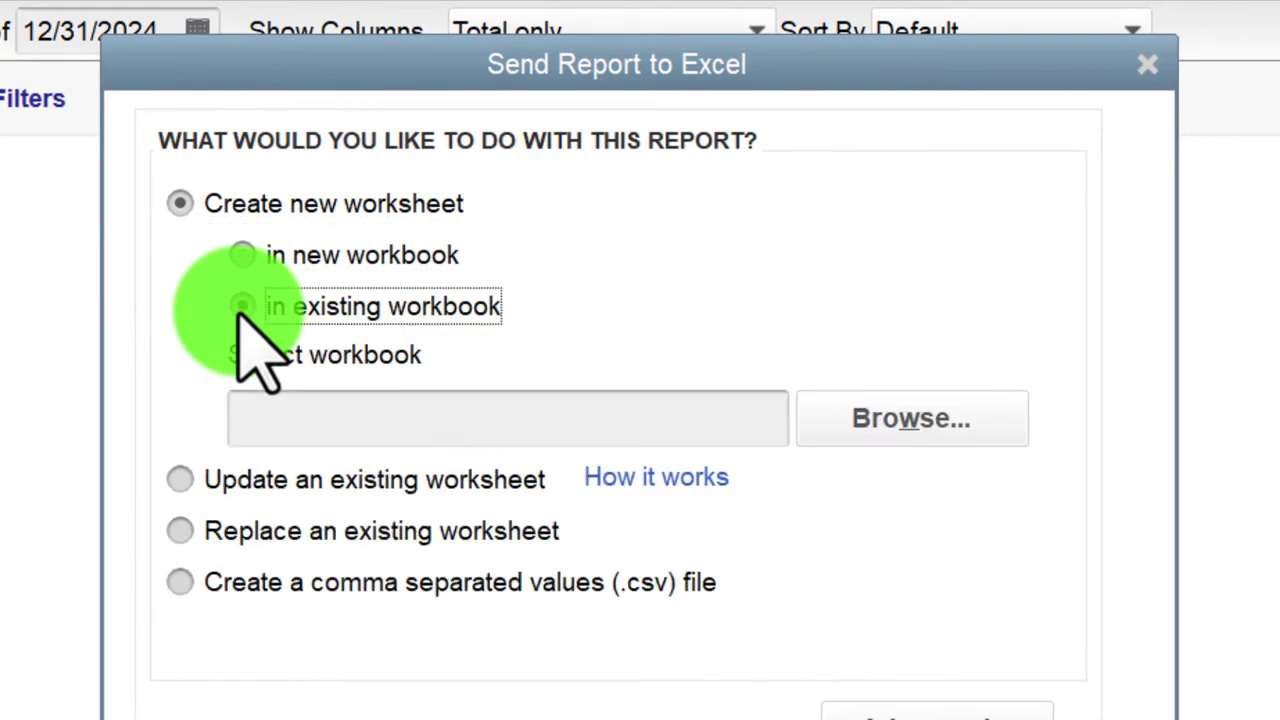
{"action": "left_click", "coordinate": [848, 394]}
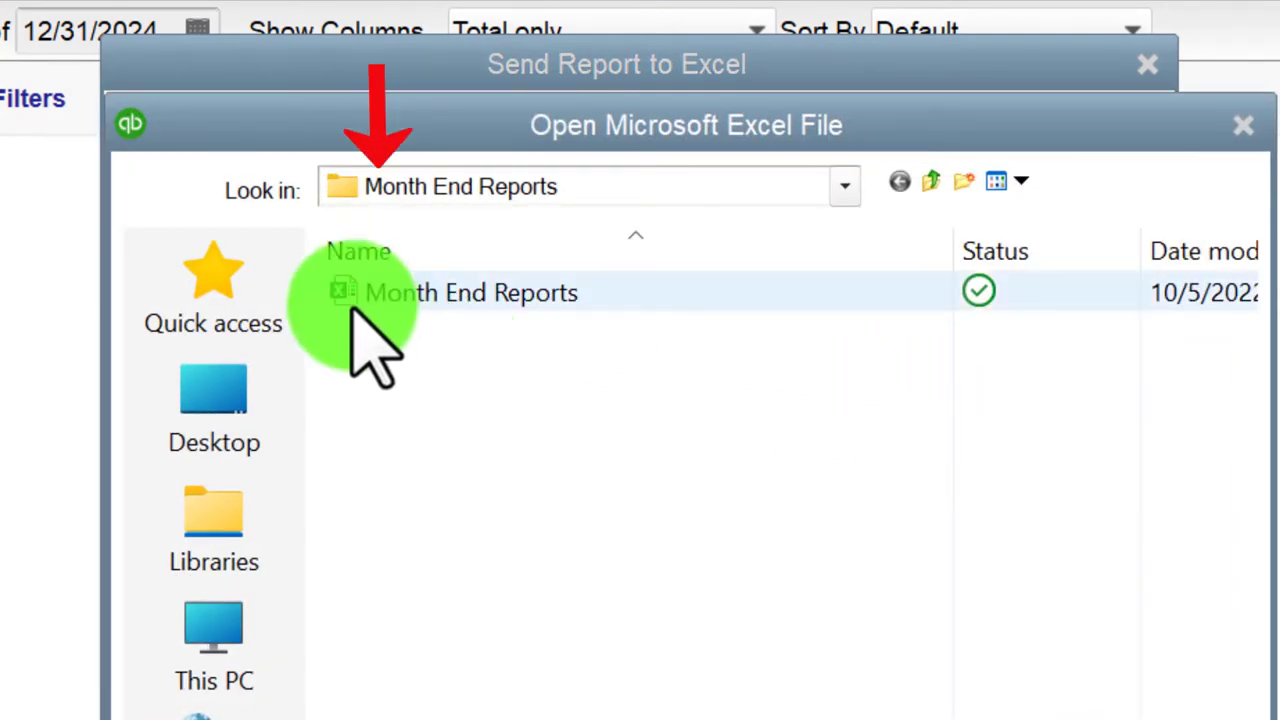
{"action": "double_click", "coordinate": [478, 298]}
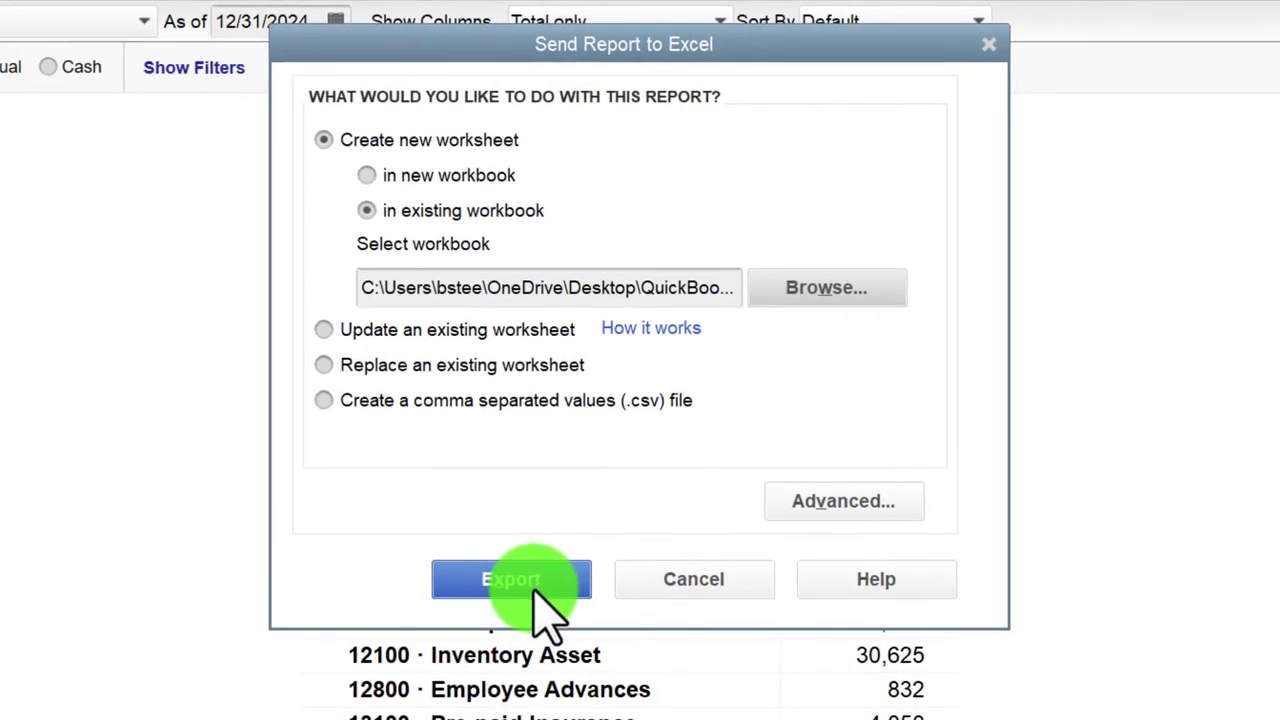
{"action": "left_click", "coordinate": [527, 590]}
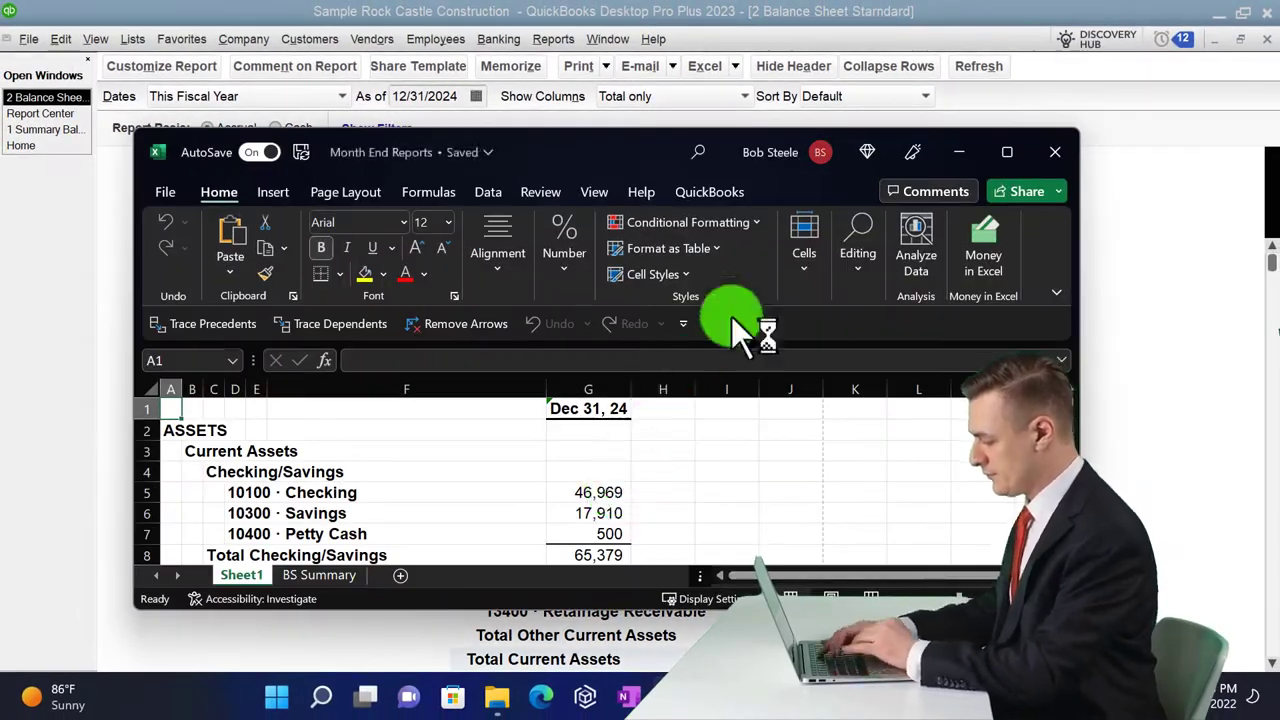
Maximize the workbook, move Sheet1 after the BS Summary worksheet, and rename it BS.
{"action": "left_click", "coordinate": [1007, 152]}
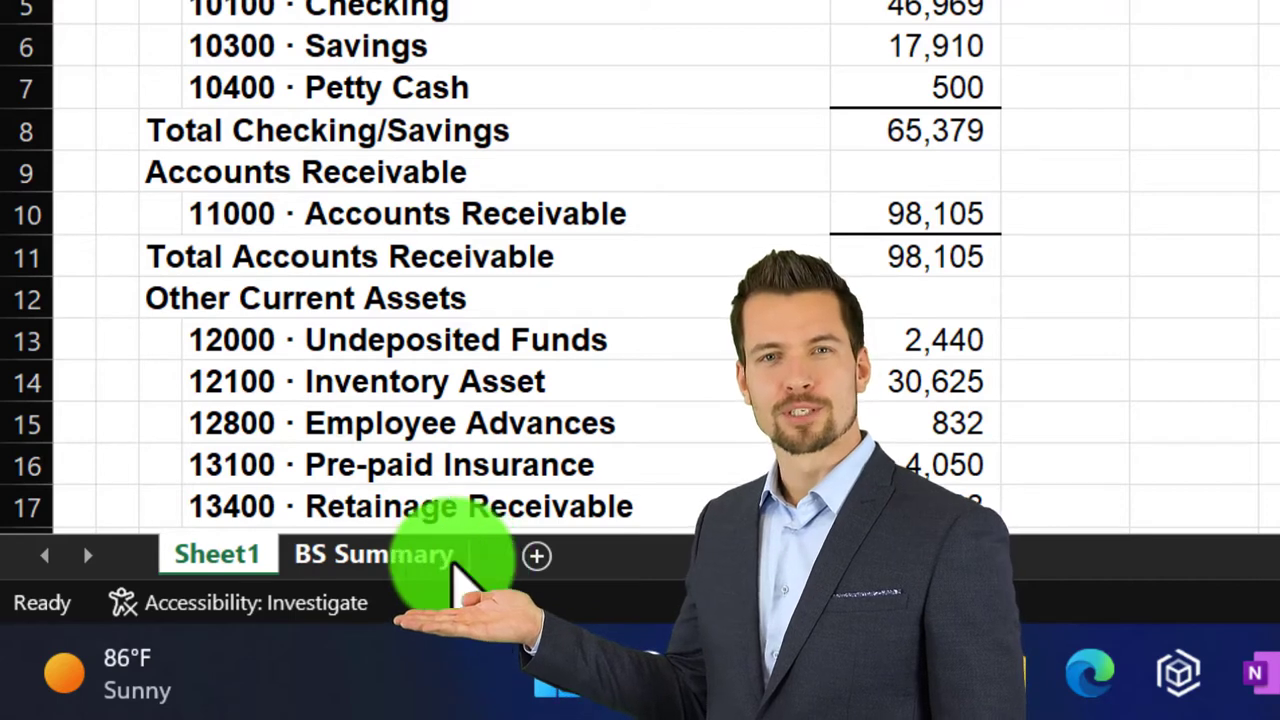
{"action": "left_click_drag", "start_coordinate": [455, 578], "coordinate": [417, 575]}
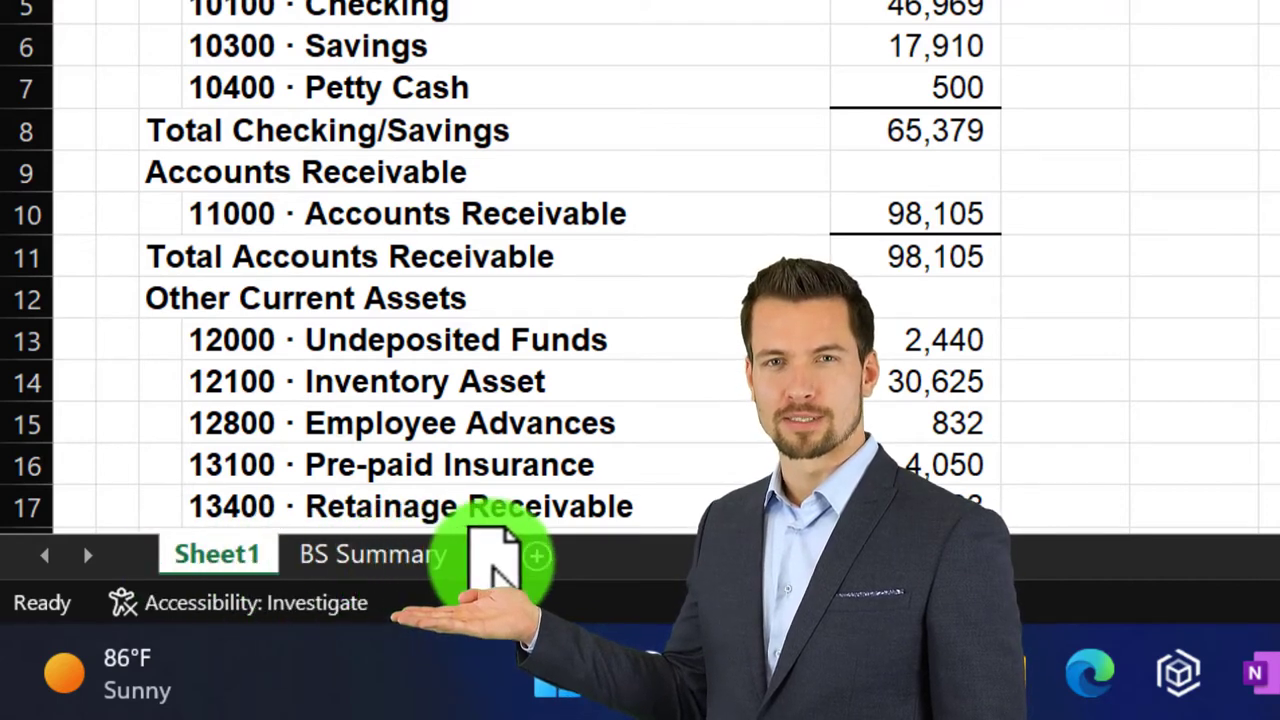
{"action": "left_click_drag", "start_coordinate": [487, 537], "coordinate": [490, 540]}
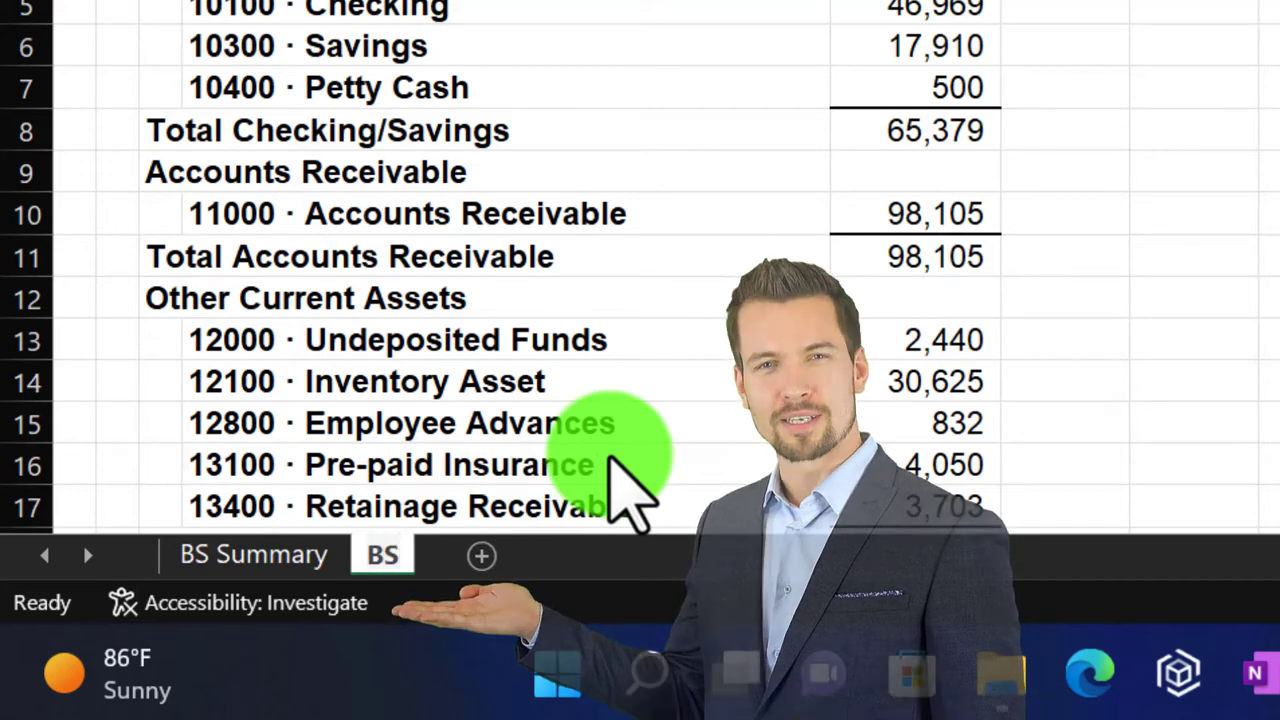
{"action": "left_click", "coordinate": [610, 458]}
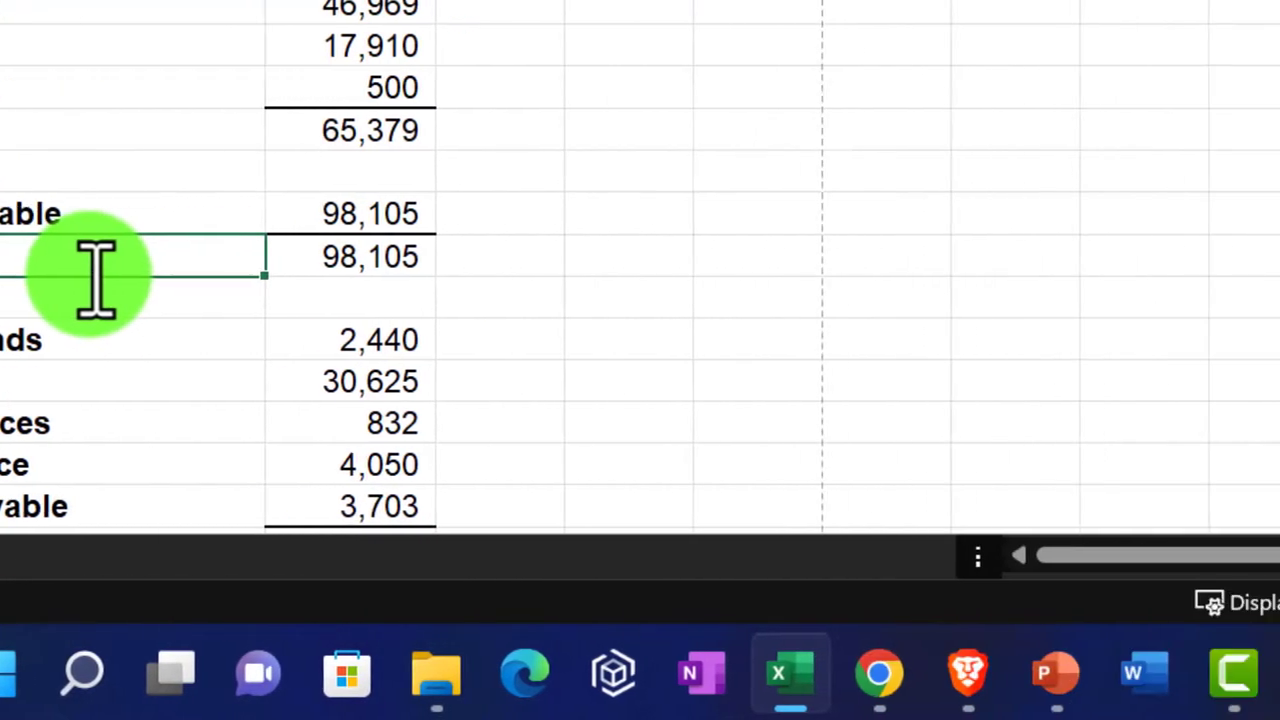
Check the BS worksheet's header in Page Layout view, return to Normal view, and look through its asset and liability rows.
{"action": "left_click", "coordinate": [803, 601]}
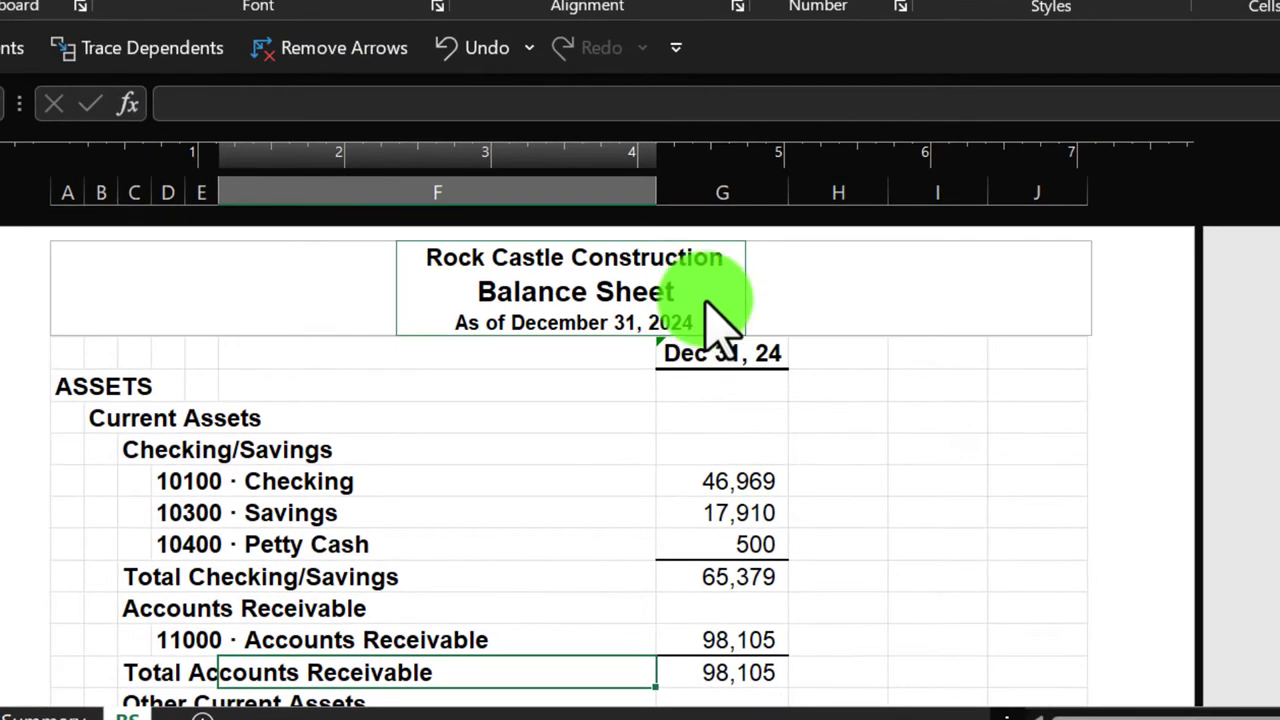
{"action": "left_click", "coordinate": [266, 439]}
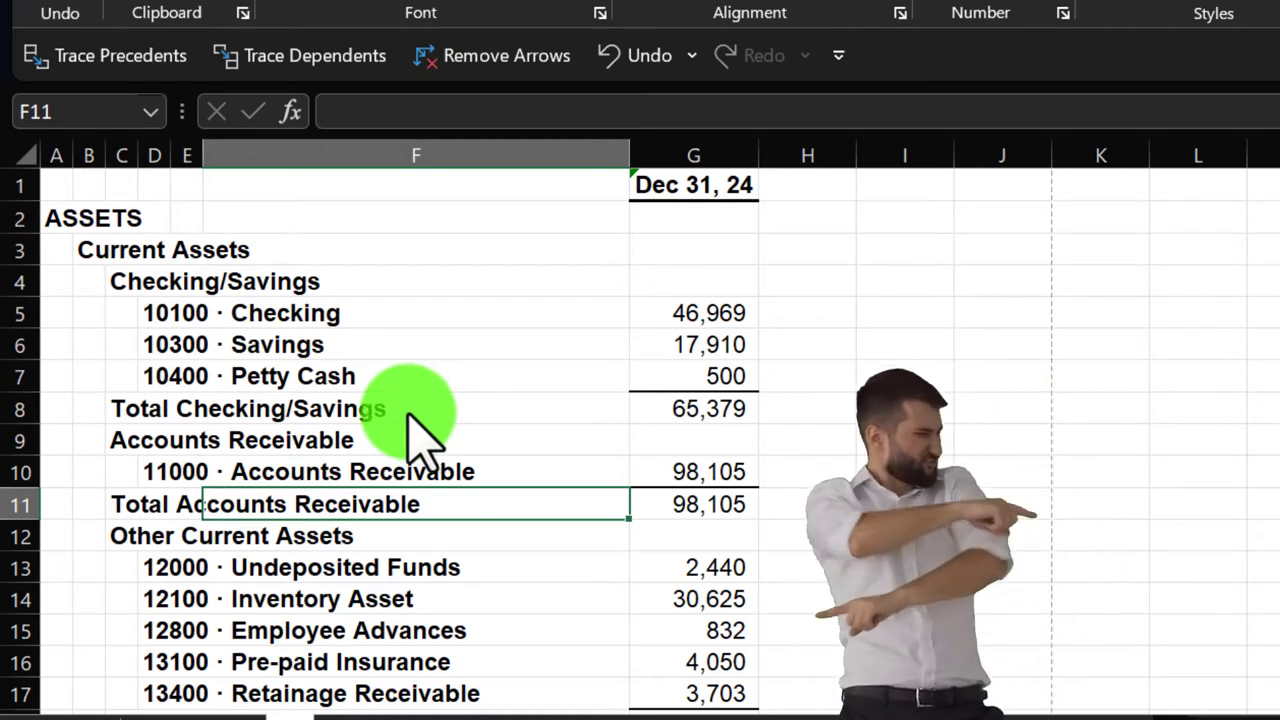
{"action": "left_click", "coordinate": [165, 312]}
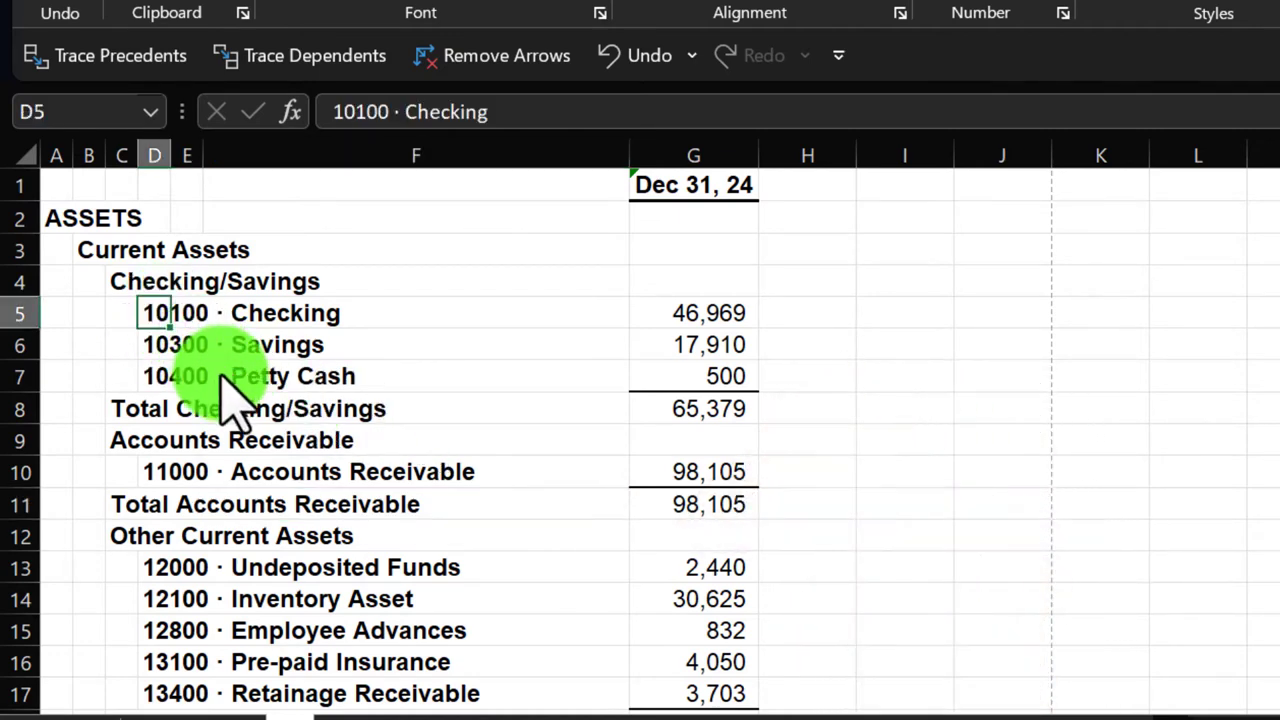
{"action": "scroll", "coordinate": [230, 400], "scroll_direction": "down", "scroll_amount": 7}
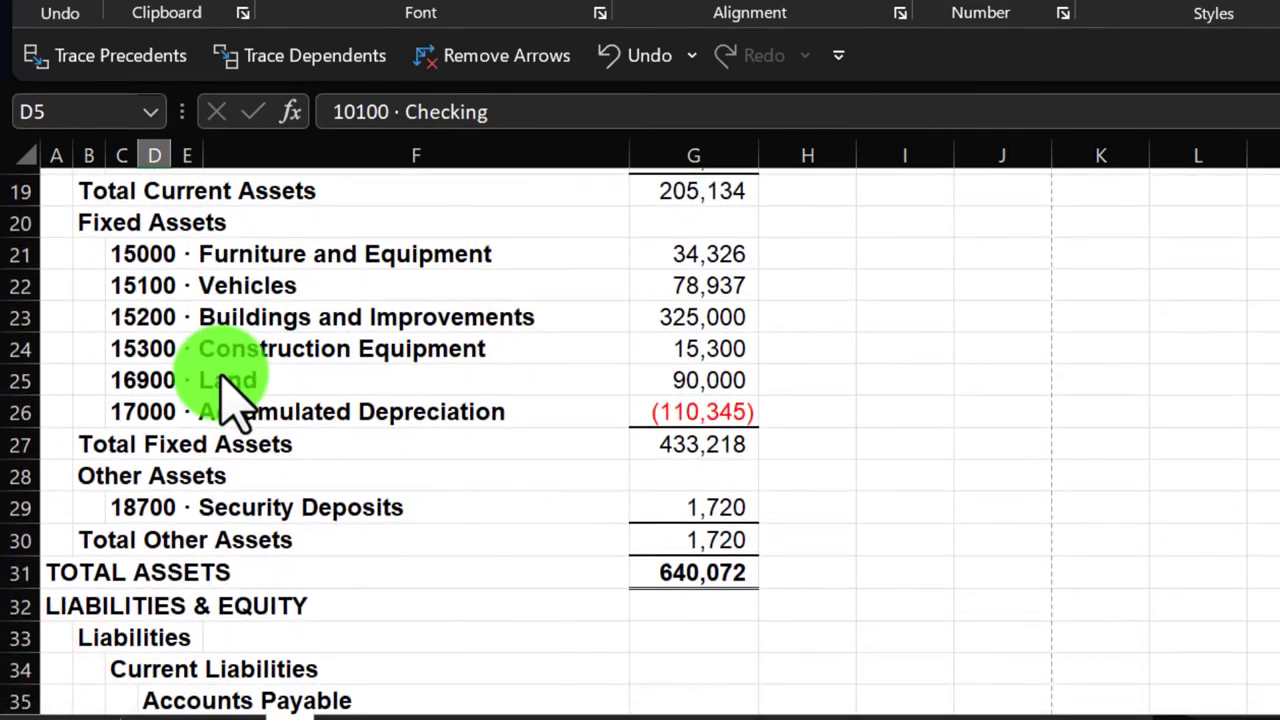
{"action": "scroll", "coordinate": [225, 390], "scroll_direction": "down", "scroll_amount": 3}
{"action": "scroll", "coordinate": [225, 386], "scroll_direction": "up", "scroll_amount": 9}
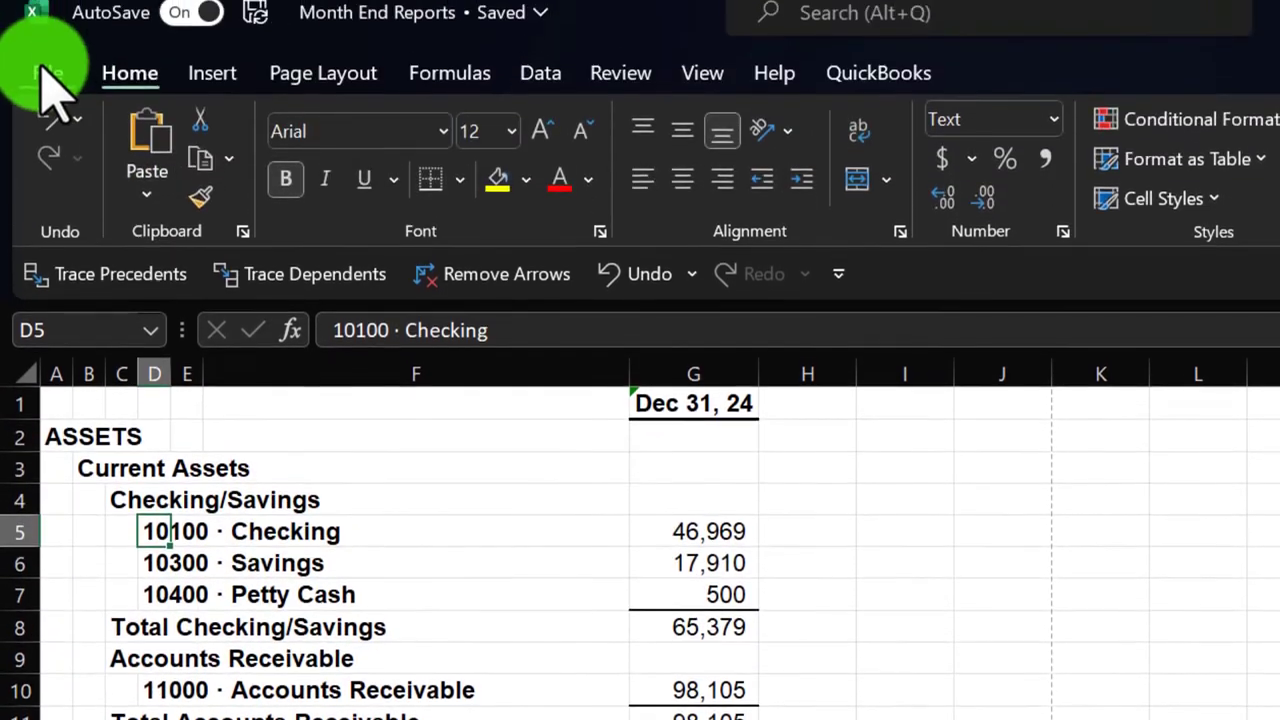
Open the print preview of the BS worksheet and look through its pages.
{"action": "left_click", "coordinate": [49, 77]}
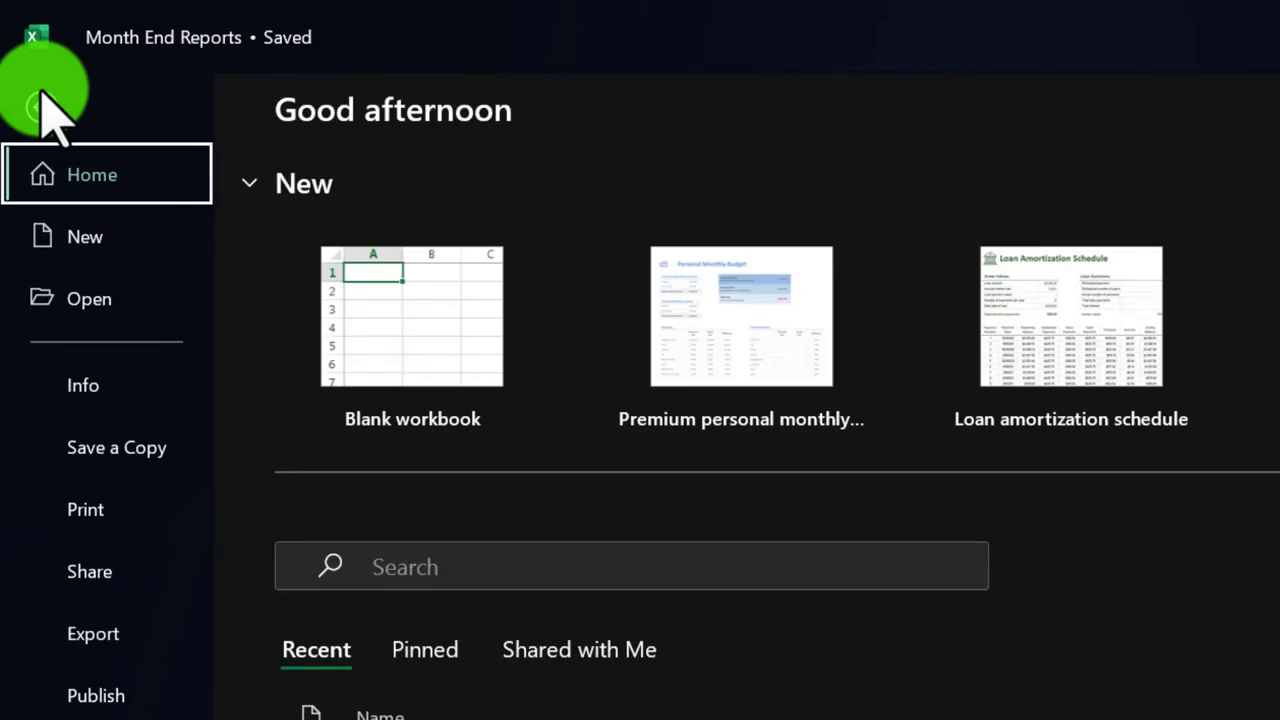
{"action": "left_click", "coordinate": [85, 512]}
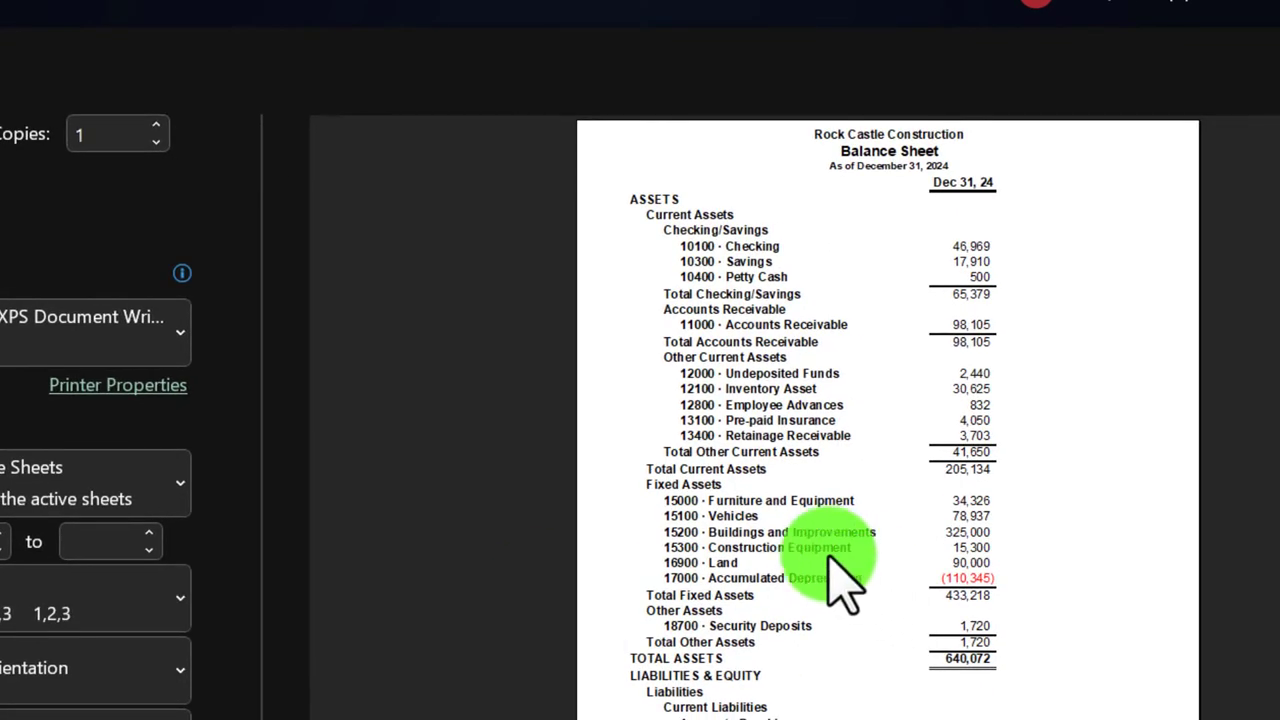
{"action": "scroll", "coordinate": [845, 585], "scroll_direction": "down", "scroll_amount": 3}
{"action": "scroll", "coordinate": [830, 560], "scroll_direction": "up", "scroll_amount": 3}
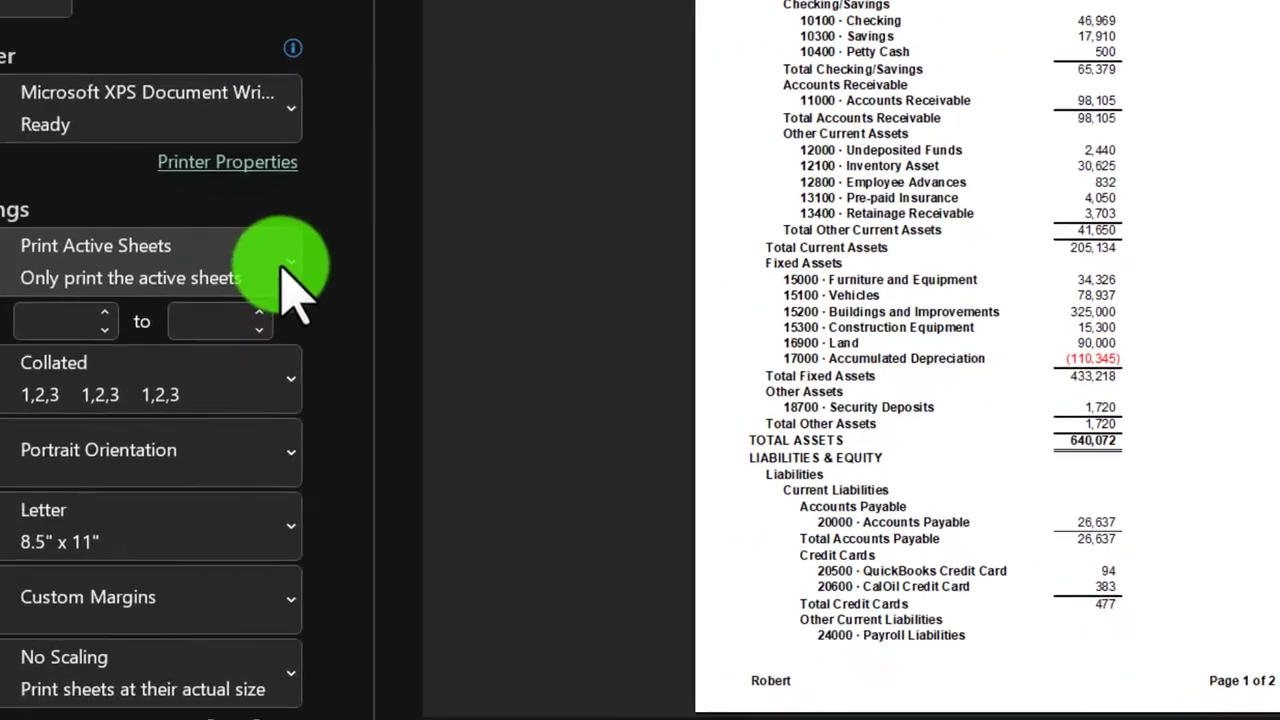
Set the print range to the entire workbook and page through the preview of both balance sheets.
{"action": "left_click", "coordinate": [100, 325]}
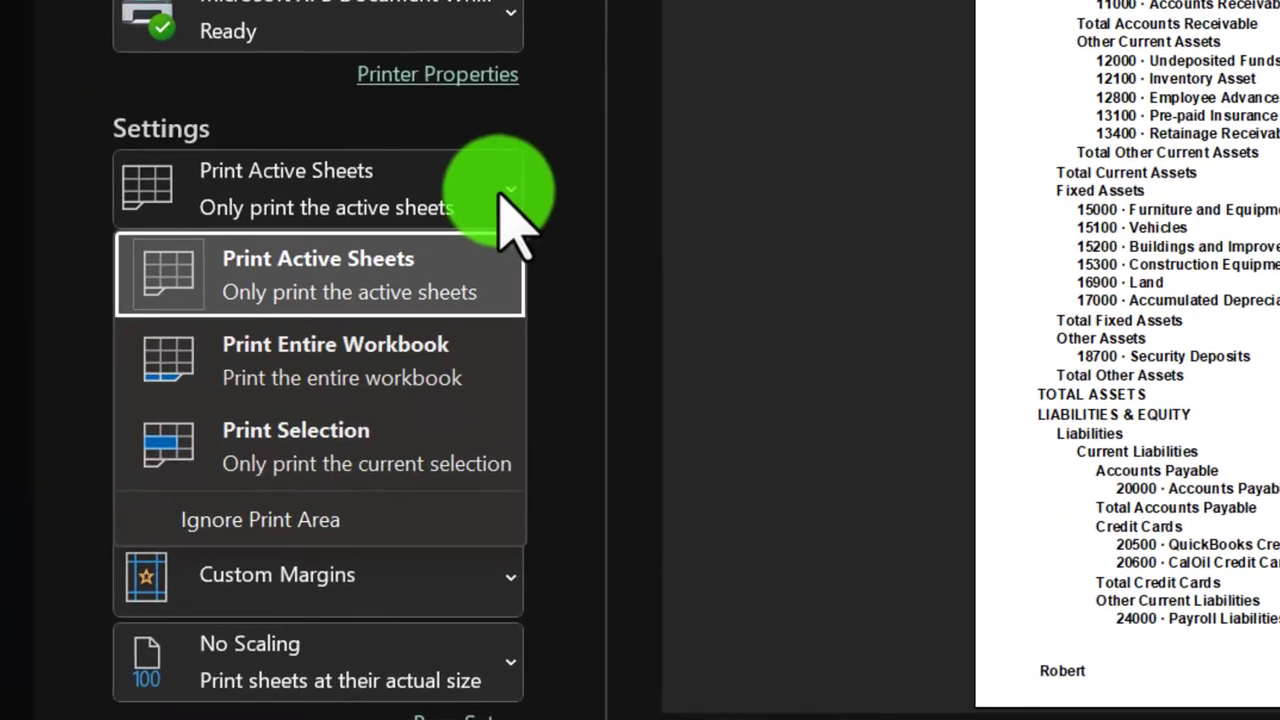
{"action": "left_click", "coordinate": [470, 350]}
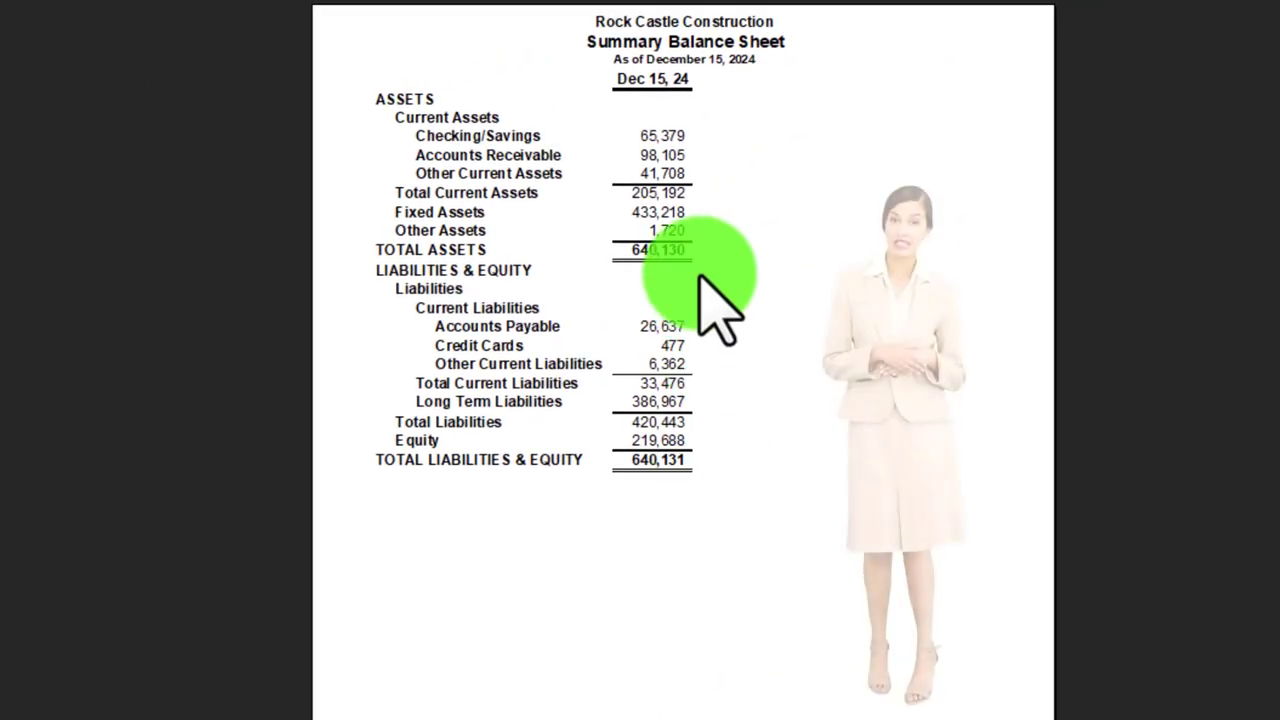
{"action": "scroll", "coordinate": [718, 305], "scroll_direction": "down", "scroll_amount": 1}
{"action": "scroll", "coordinate": [718, 305], "scroll_direction": "down", "scroll_amount": 1}
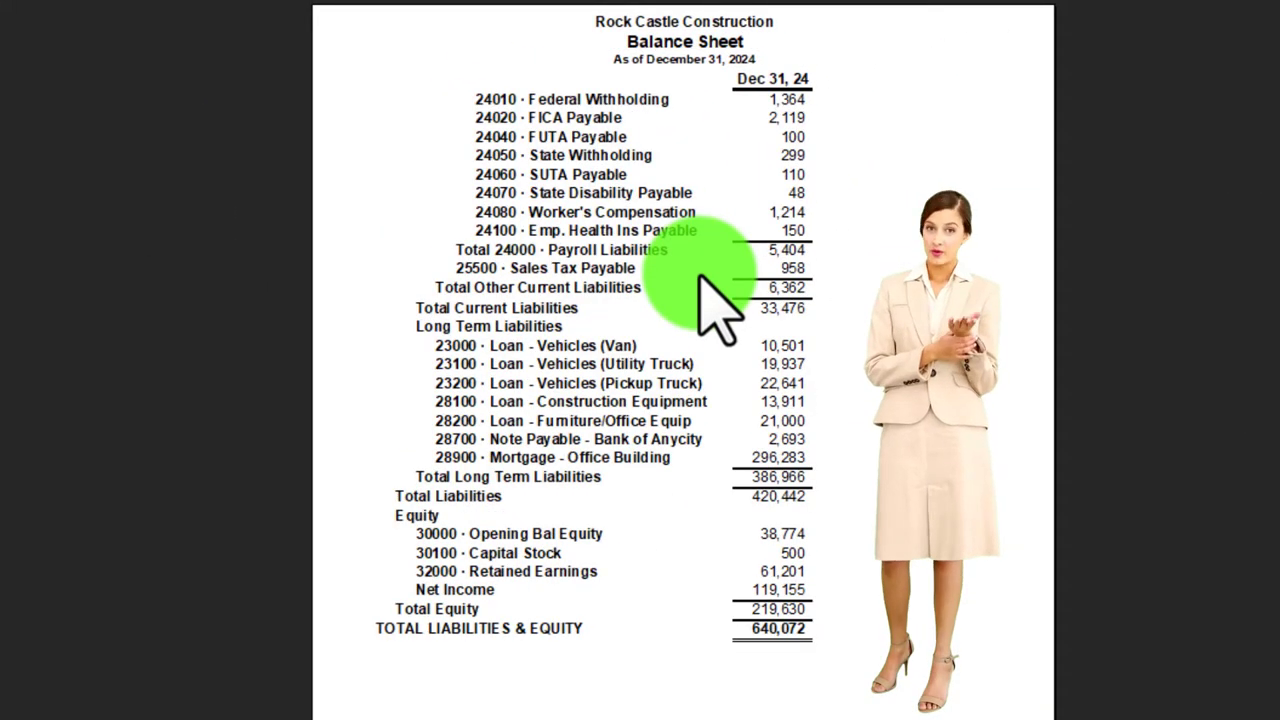
{"action": "scroll", "coordinate": [718, 305], "scroll_direction": "up", "scroll_amount": 2}
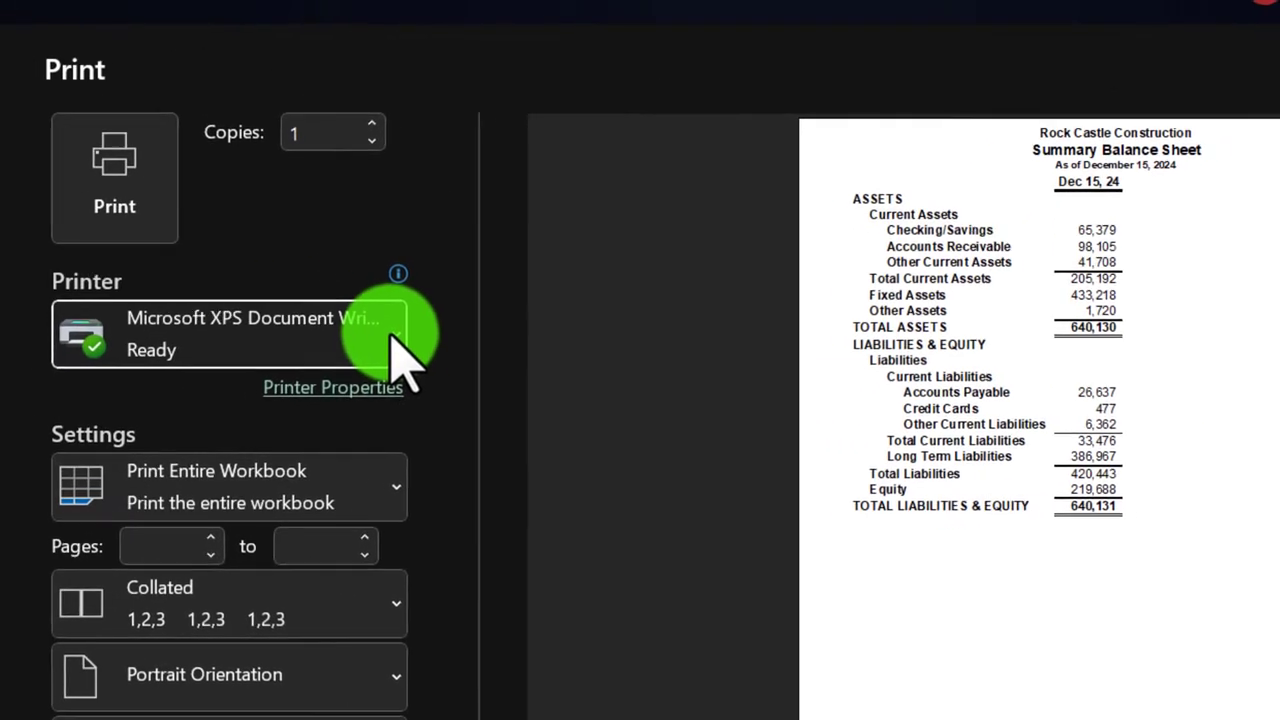
Choose CutePDF Writer as the printer, check the remaining preview pages, and return to the worksheet without printing.
{"action": "left_click", "coordinate": [0, 278]}
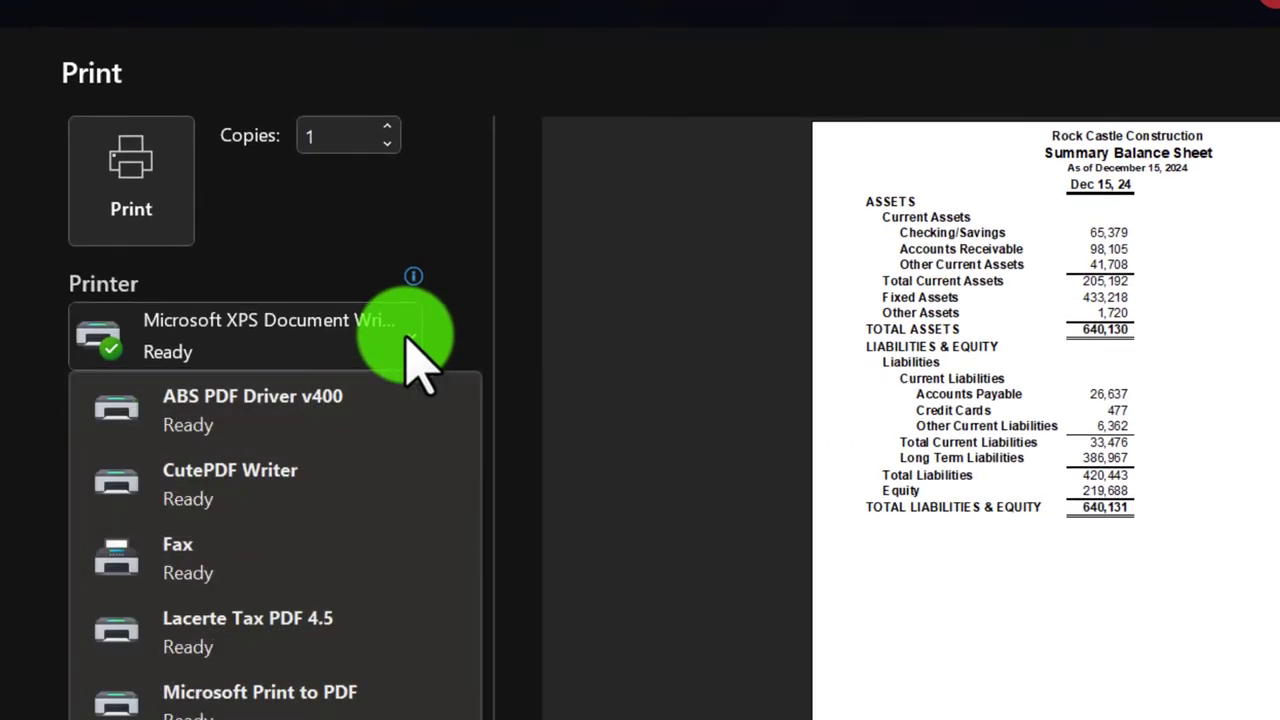
{"action": "left_click", "coordinate": [360, 482]}
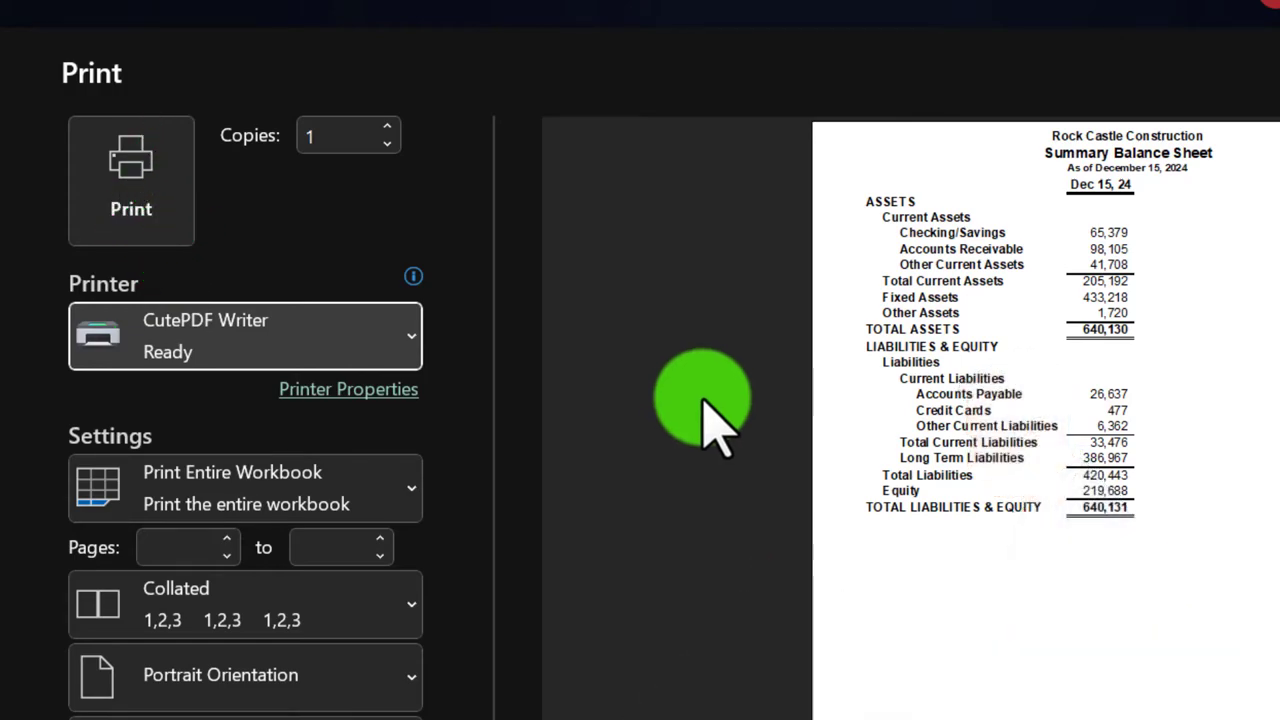
{"action": "scroll", "coordinate": [703, 412], "scroll_direction": "down", "scroll_amount": 2}
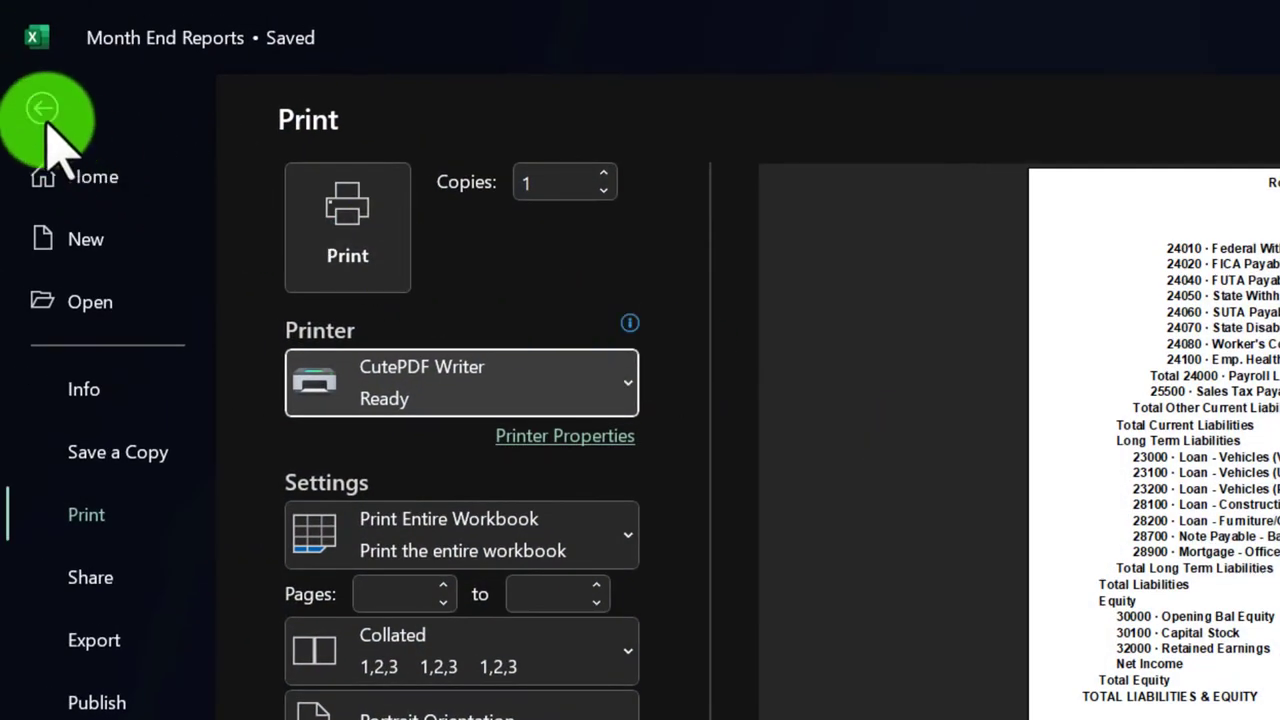
{"action": "left_click", "coordinate": [42, 108]}
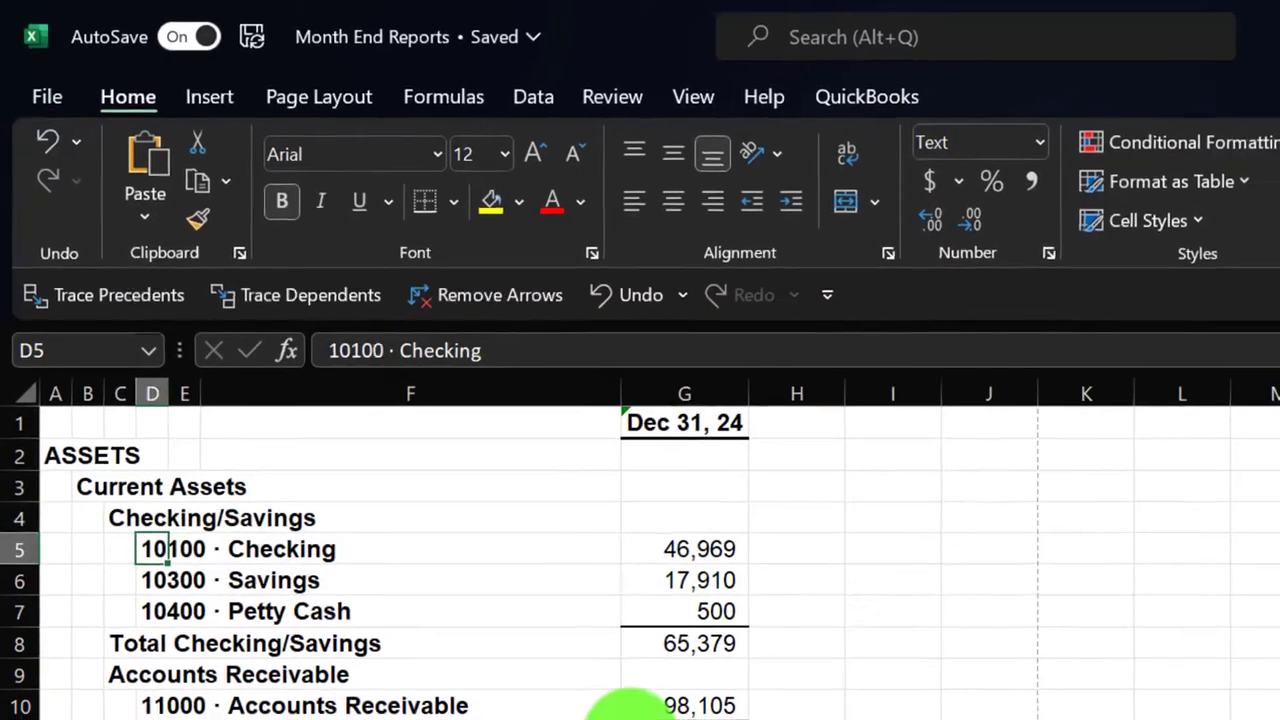
Close the workbook, and run the memorized report 3 Comparative Balance Sheet from the QuickBooks Report Center.
{"action": "left_click", "coordinate": [524, 610]}
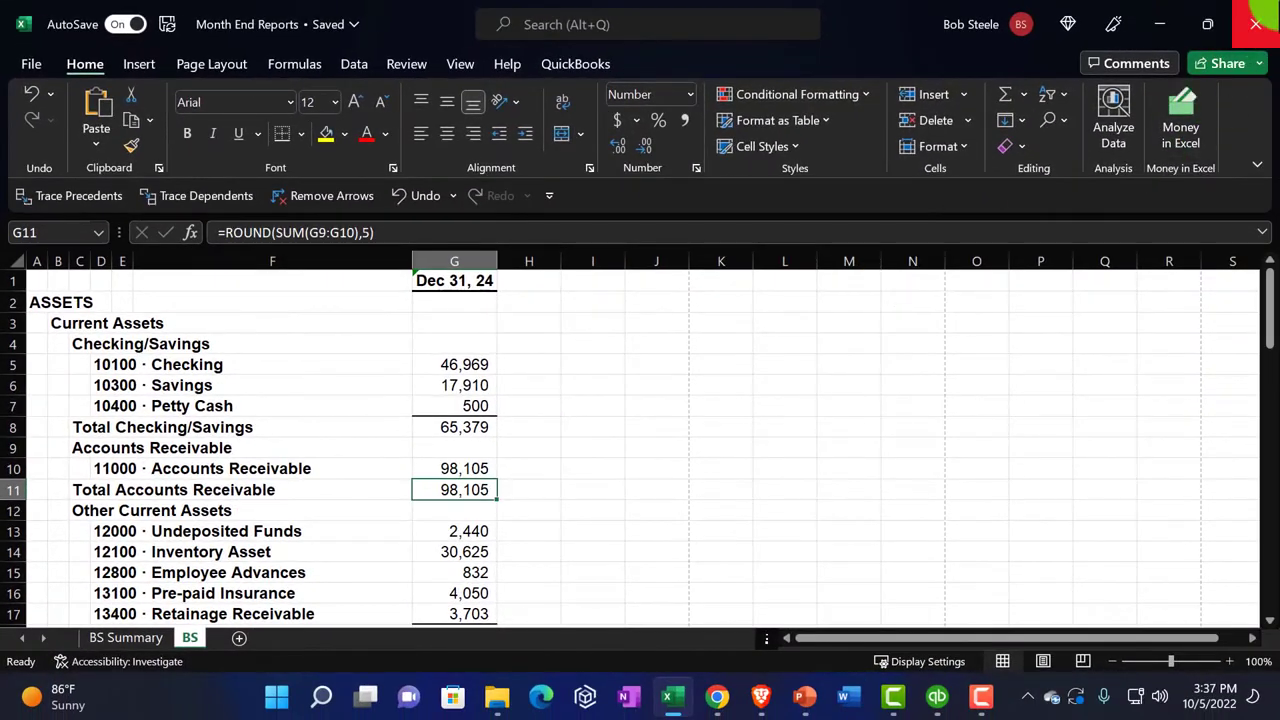
{"action": "left_click", "coordinate": [1262, 24]}
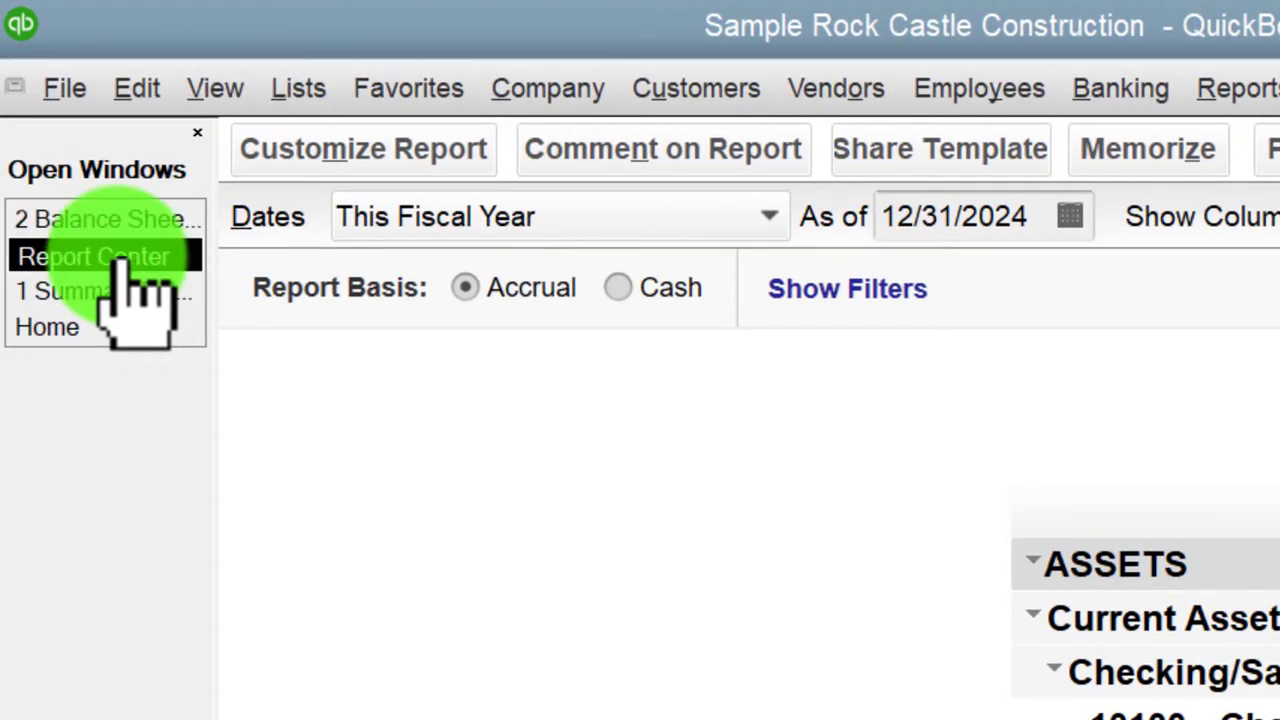
{"action": "left_click", "coordinate": [135, 258]}
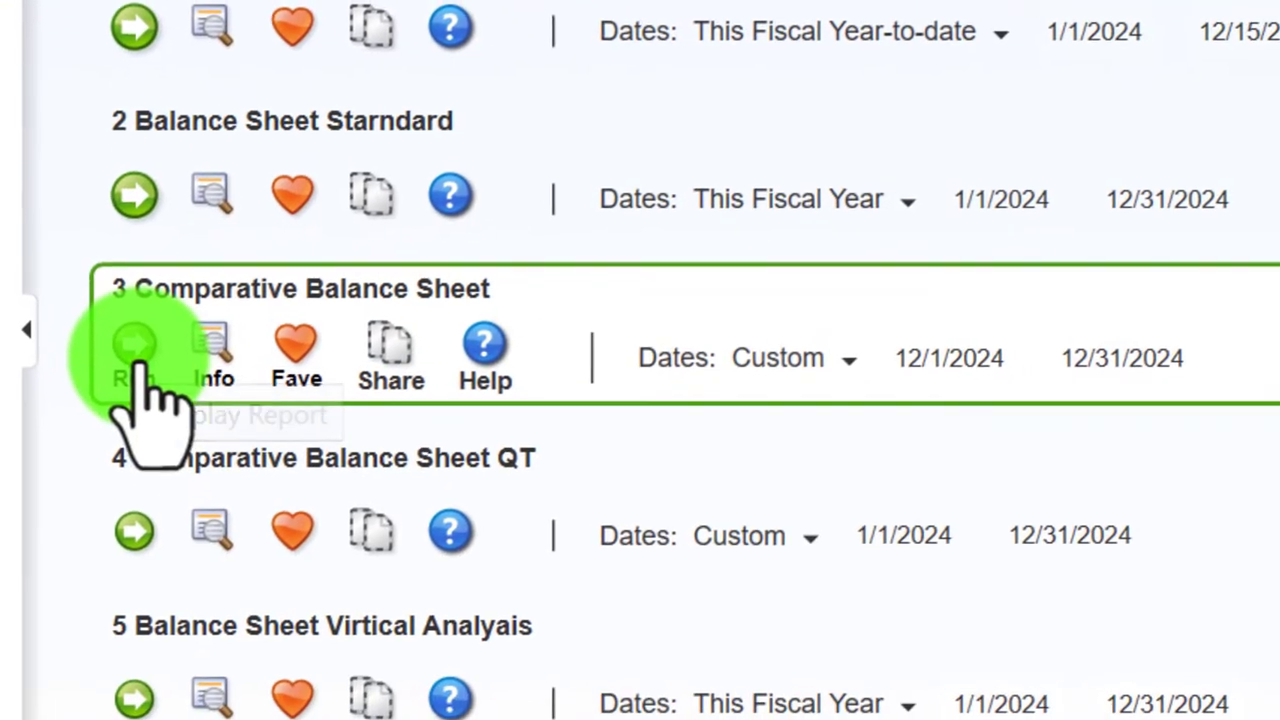
{"action": "left_click", "coordinate": [137, 350]}
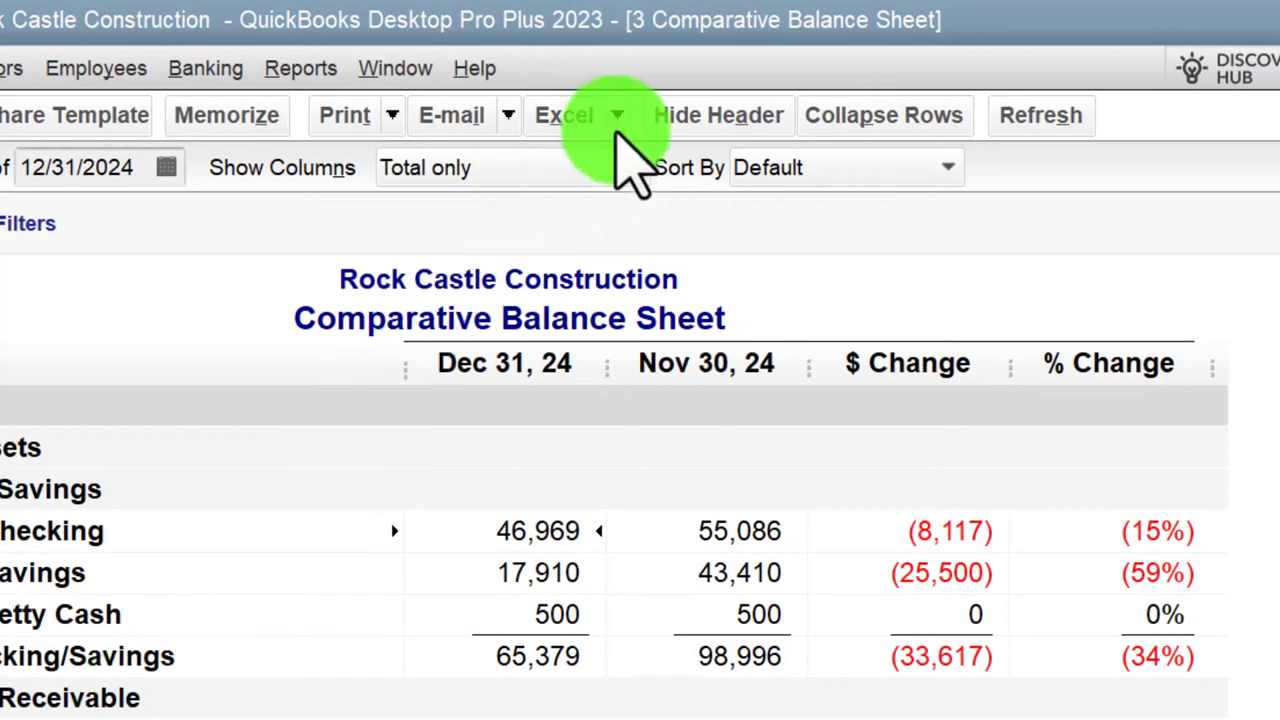
Export the 3 Comparative Balance Sheet report to Excel as a new worksheet in the existing Month End Reports workbook.
{"action": "left_click", "coordinate": [617, 118]}
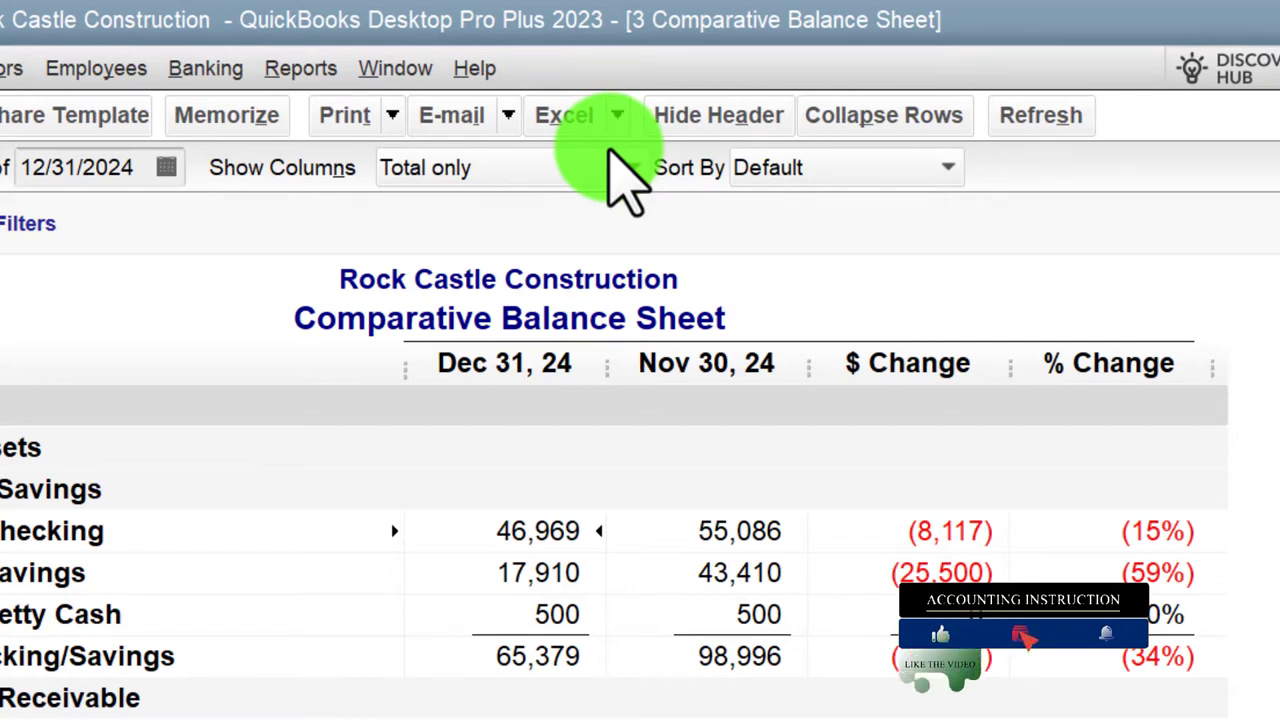
{"action": "left_click", "coordinate": [203, 395]}
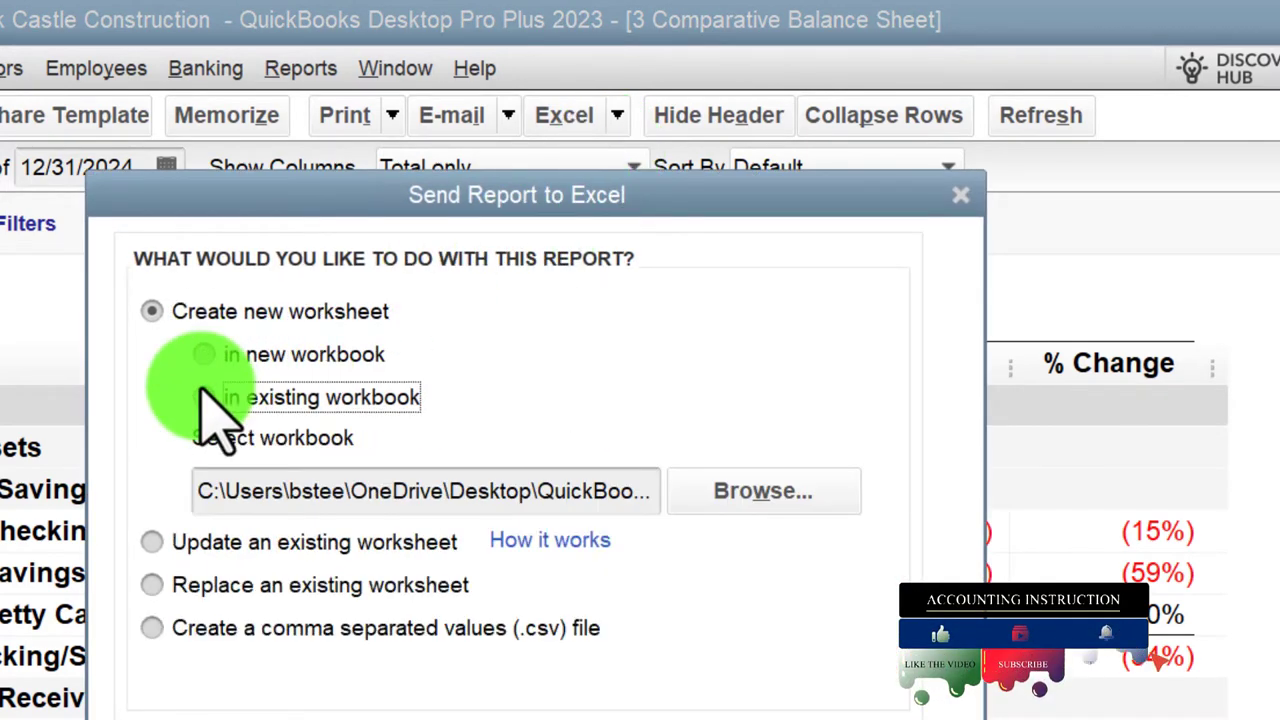
{"action": "left_click", "coordinate": [766, 498]}
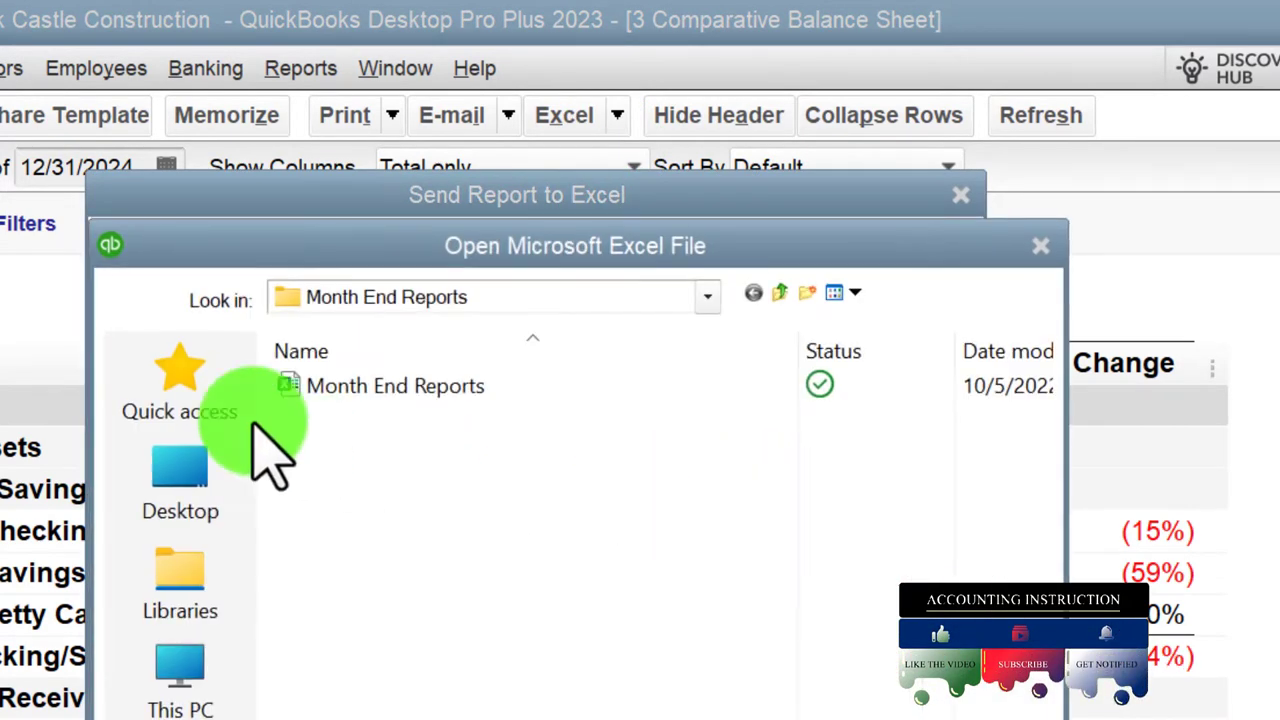
{"action": "double_click", "coordinate": [453, 388]}
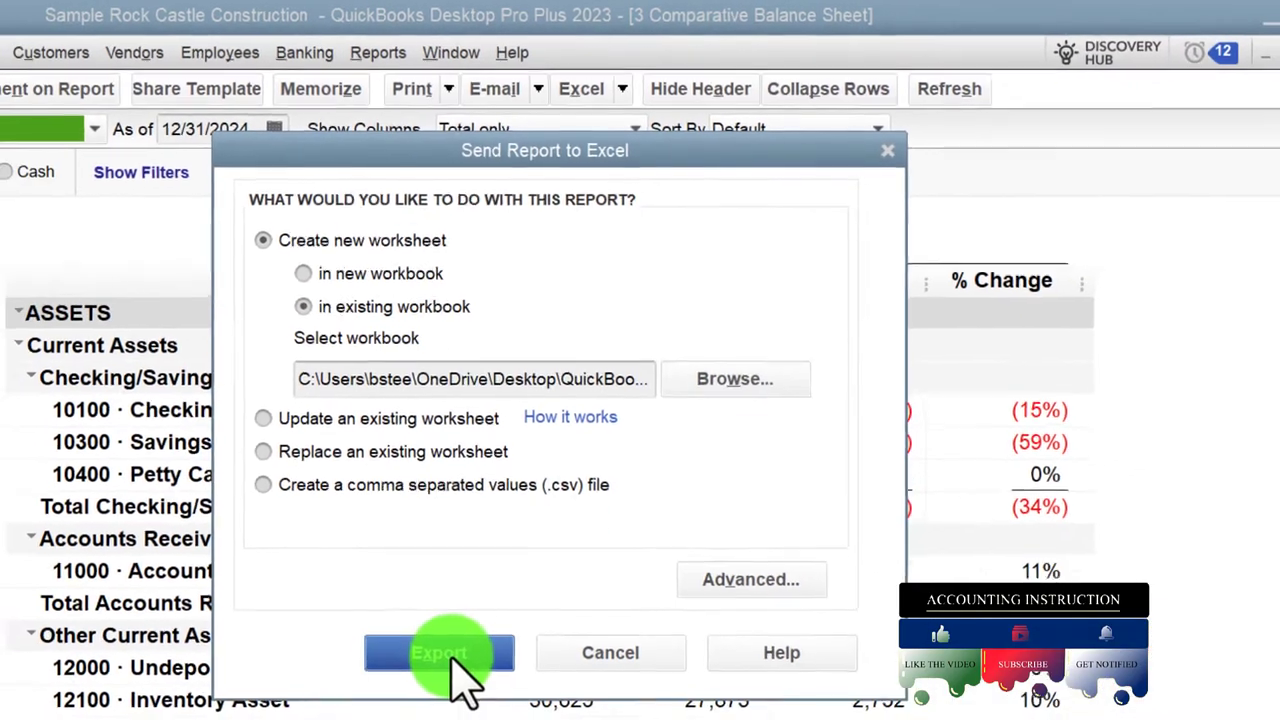
{"action": "left_click", "coordinate": [443, 651]}
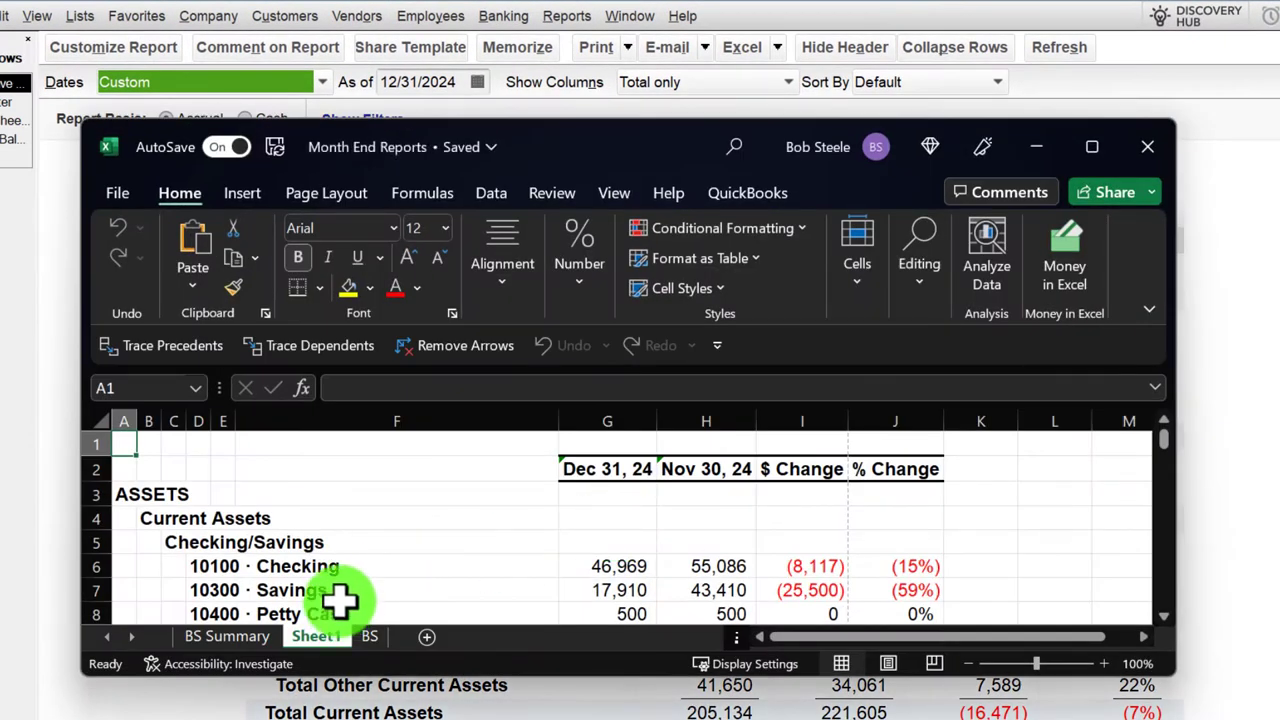
Maximize the workbook window and move the newly exported Sheet1 worksheet to the end, after the BS worksheet.
{"action": "left_click", "coordinate": [1092, 147]}
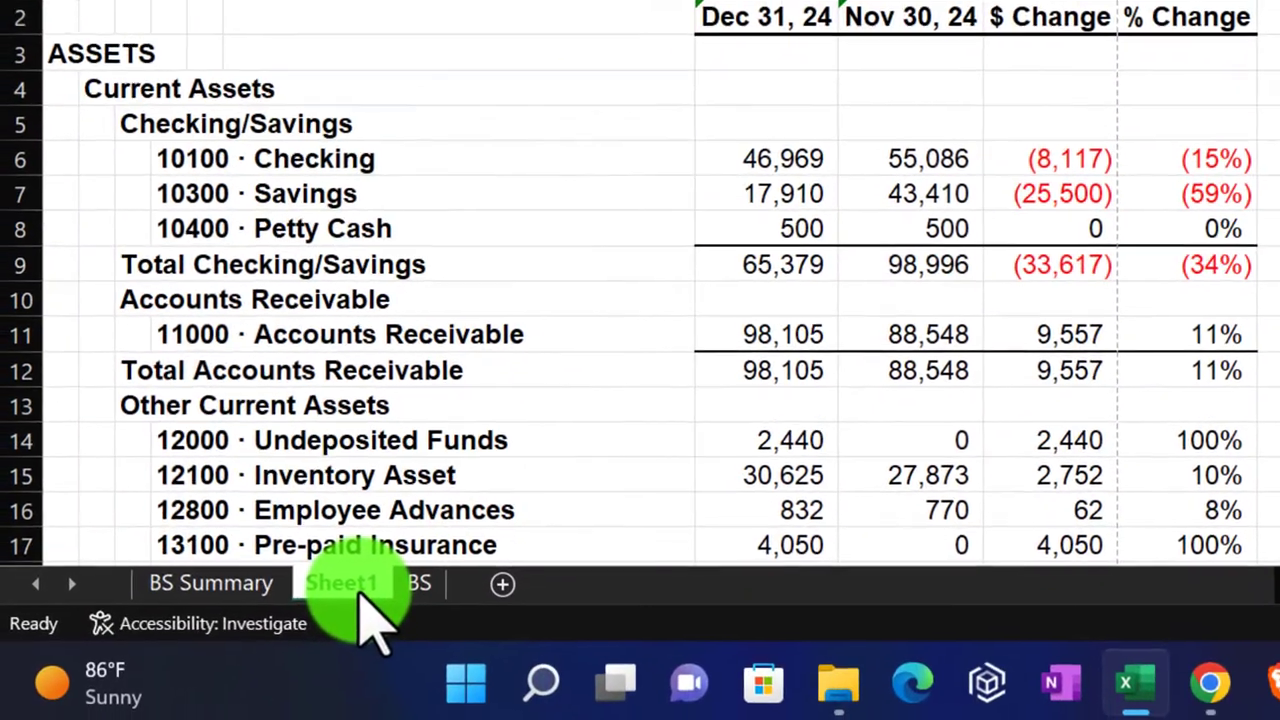
{"action": "left_click_drag", "start_coordinate": [360, 598], "coordinate": [378, 594]}
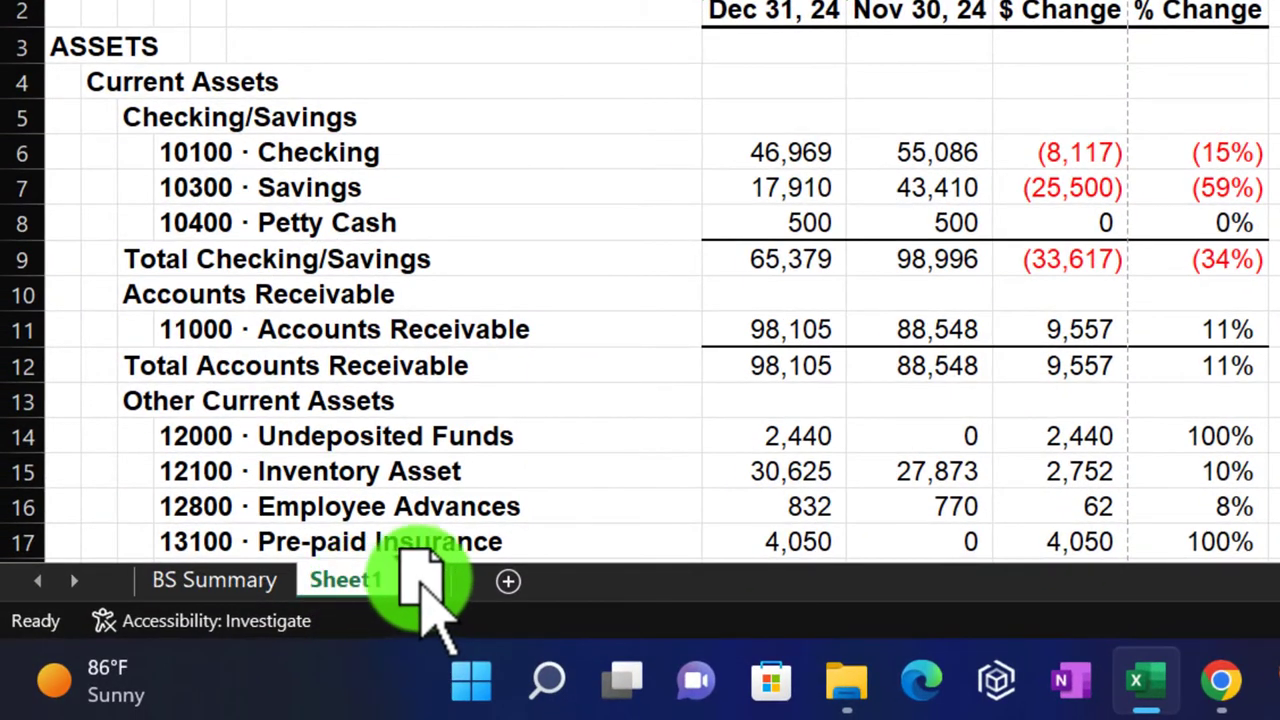
{"action": "left_click_drag", "start_coordinate": [460, 592], "coordinate": [457, 580]}
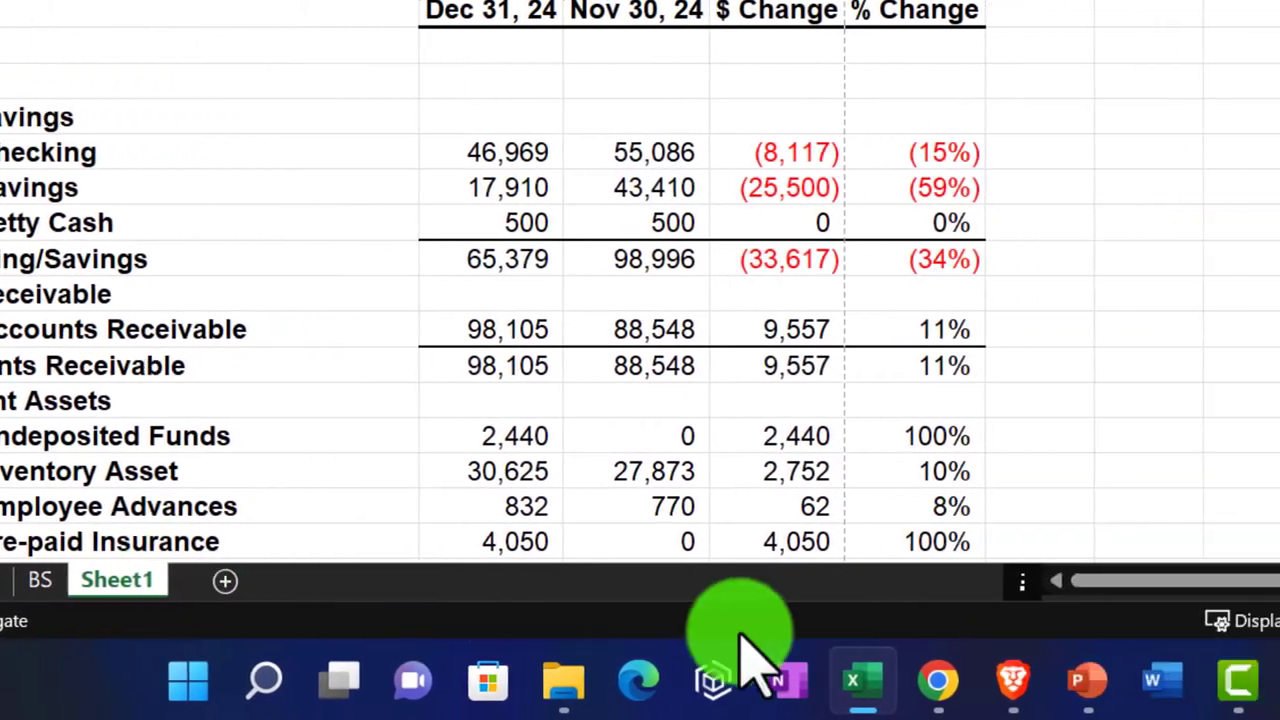
Check how the comparative balance sheet splits across pages in Page Layout view and in the print preview, and return to the normal worksheet view.
{"action": "mouse_move", "coordinate": [1279, 628]}
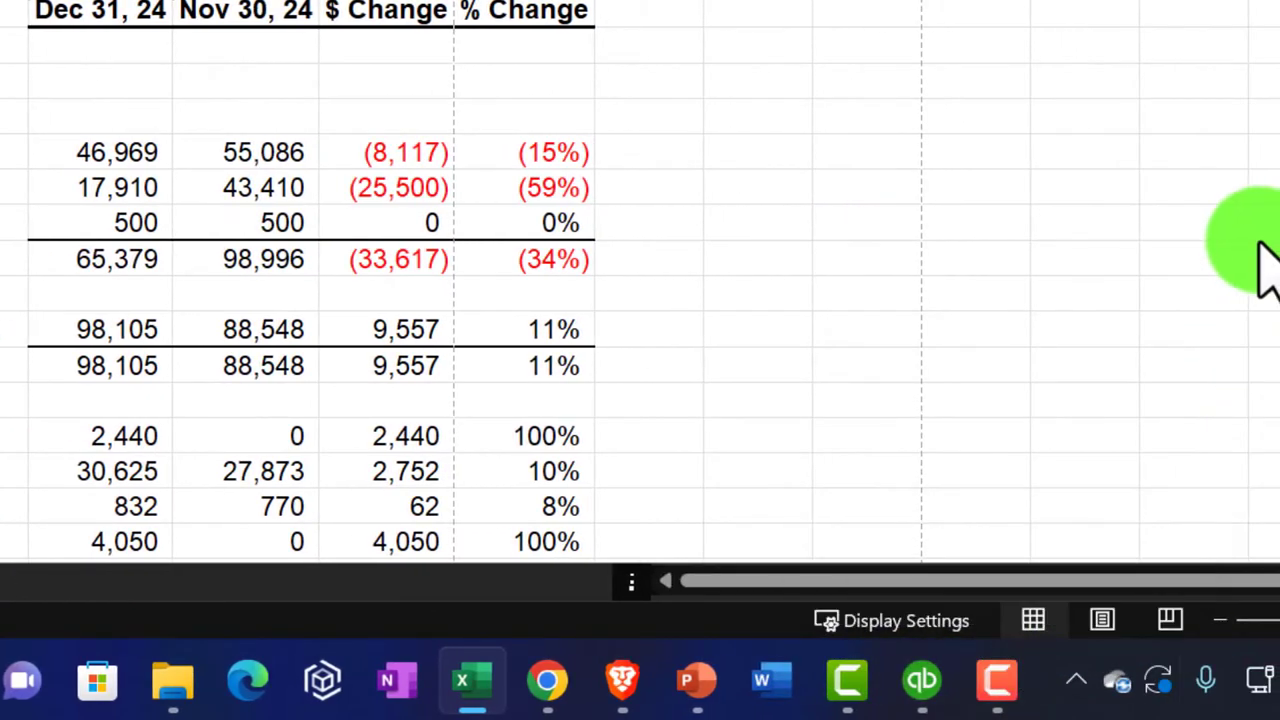
{"action": "left_click", "coordinate": [1104, 619]}
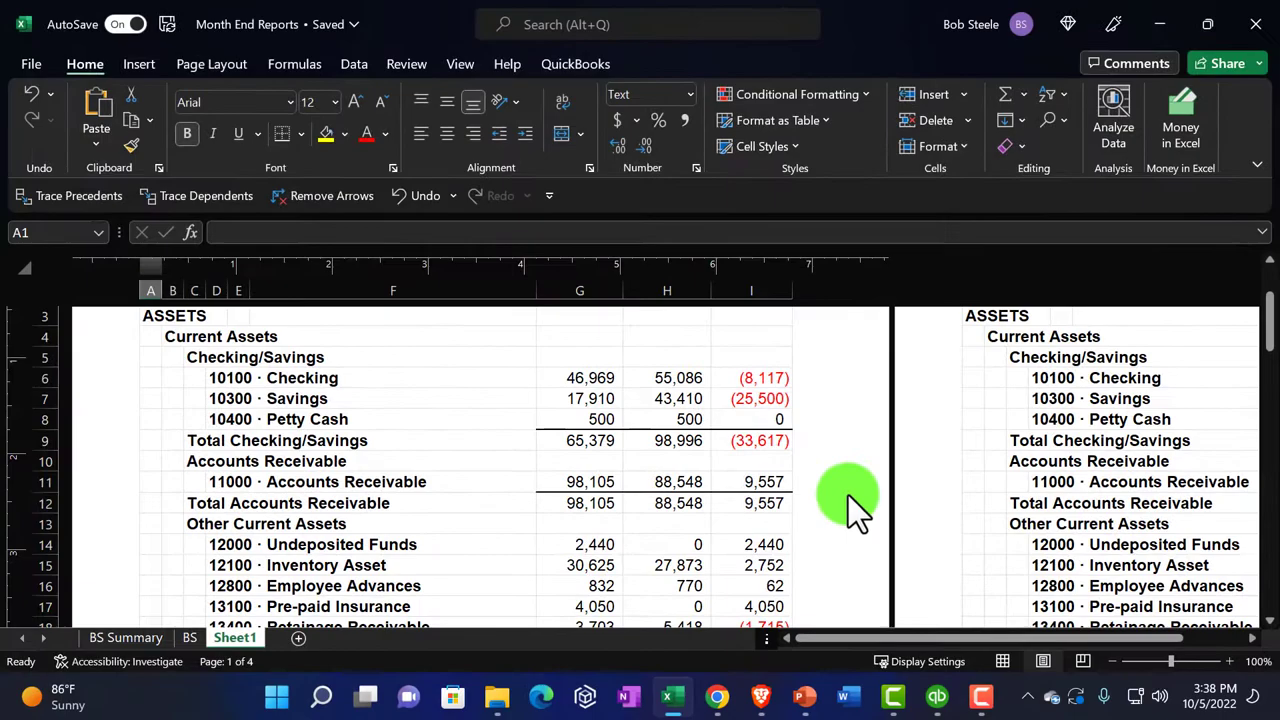
{"action": "scroll", "coordinate": [848, 495], "scroll_direction": "down", "scroll_amount": 1}
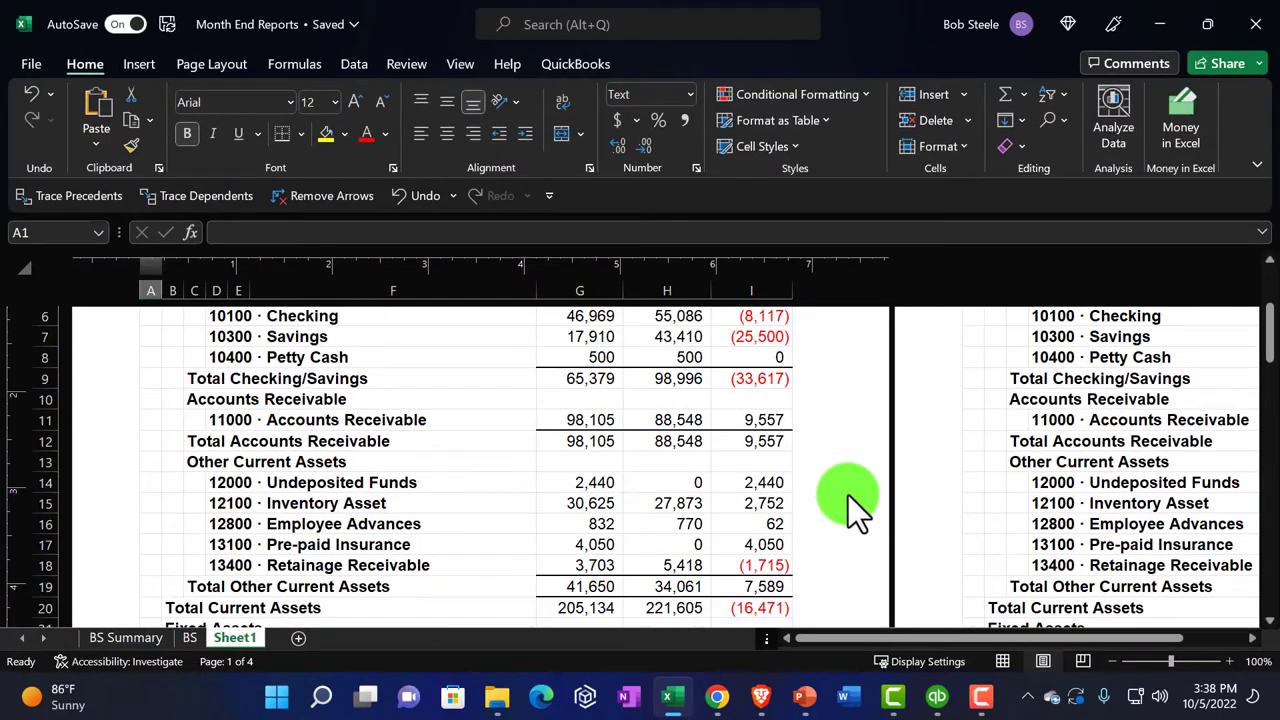
{"action": "scroll", "coordinate": [848, 495], "scroll_direction": "up", "scroll_amount": 2}
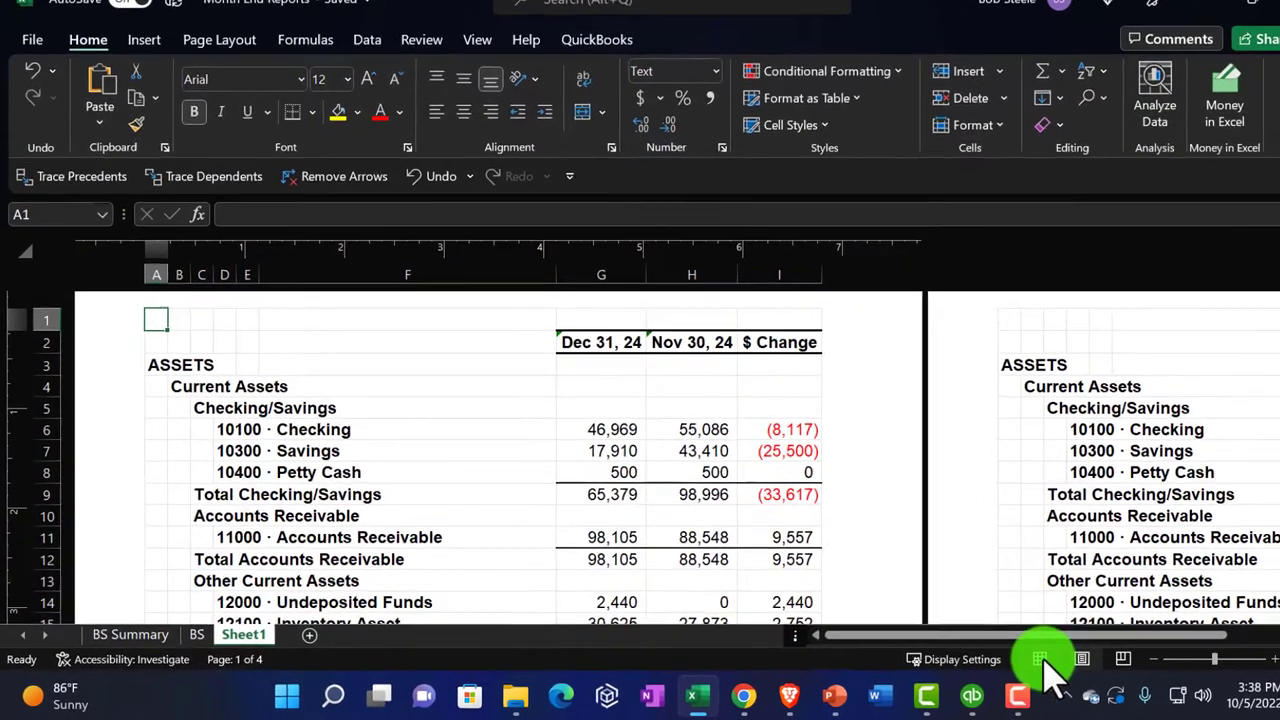
{"action": "left_click", "coordinate": [1041, 659]}
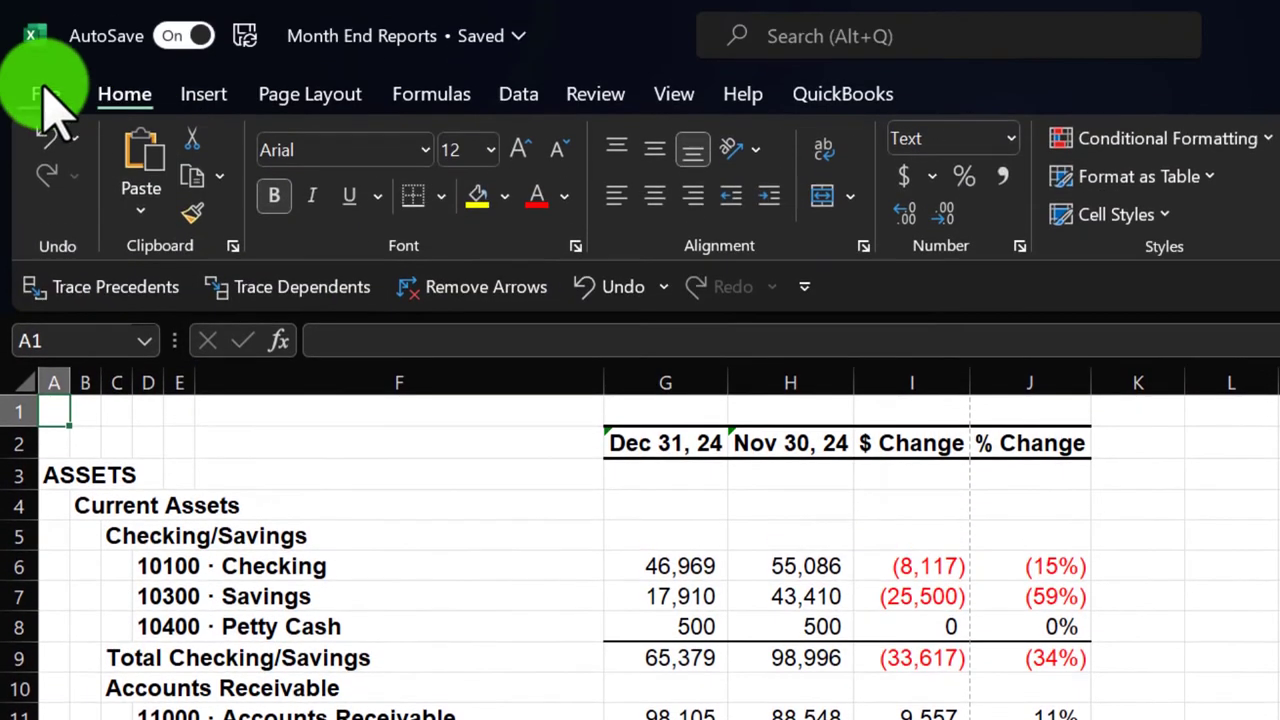
{"action": "left_click", "coordinate": [43, 92]}
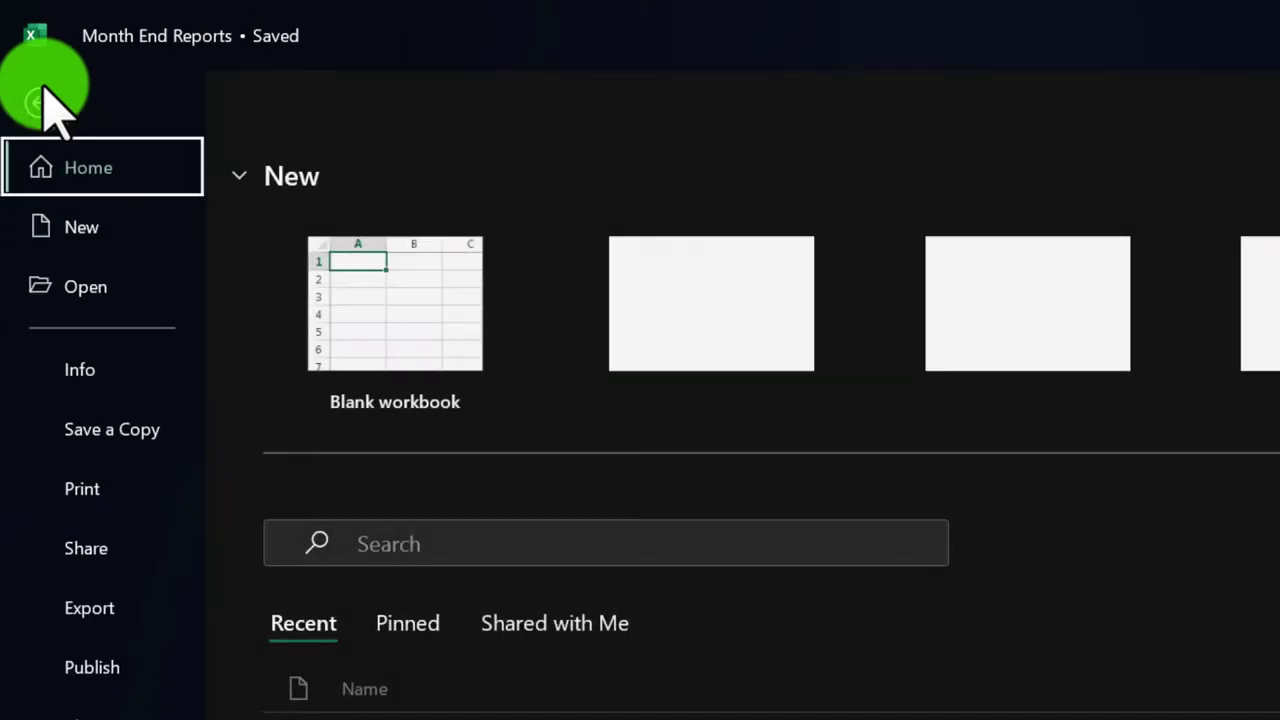
{"action": "left_click", "coordinate": [100, 490]}
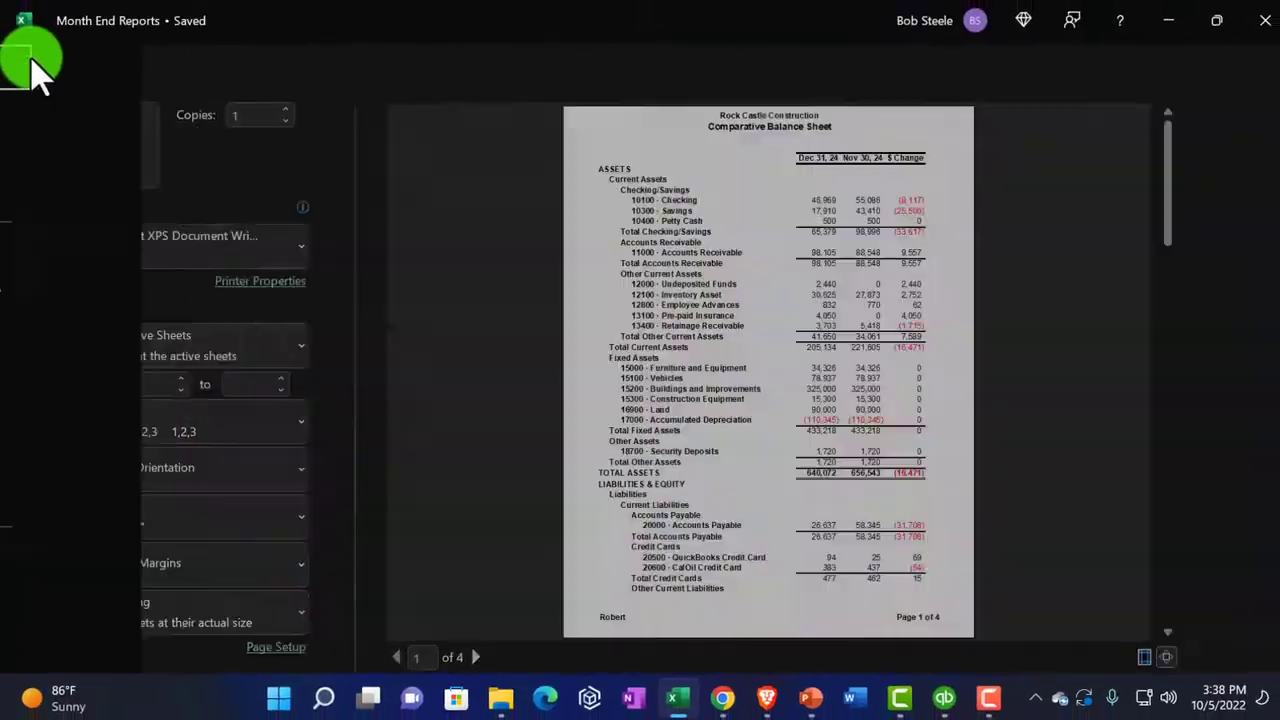
{"action": "left_click", "coordinate": [35, 68]}
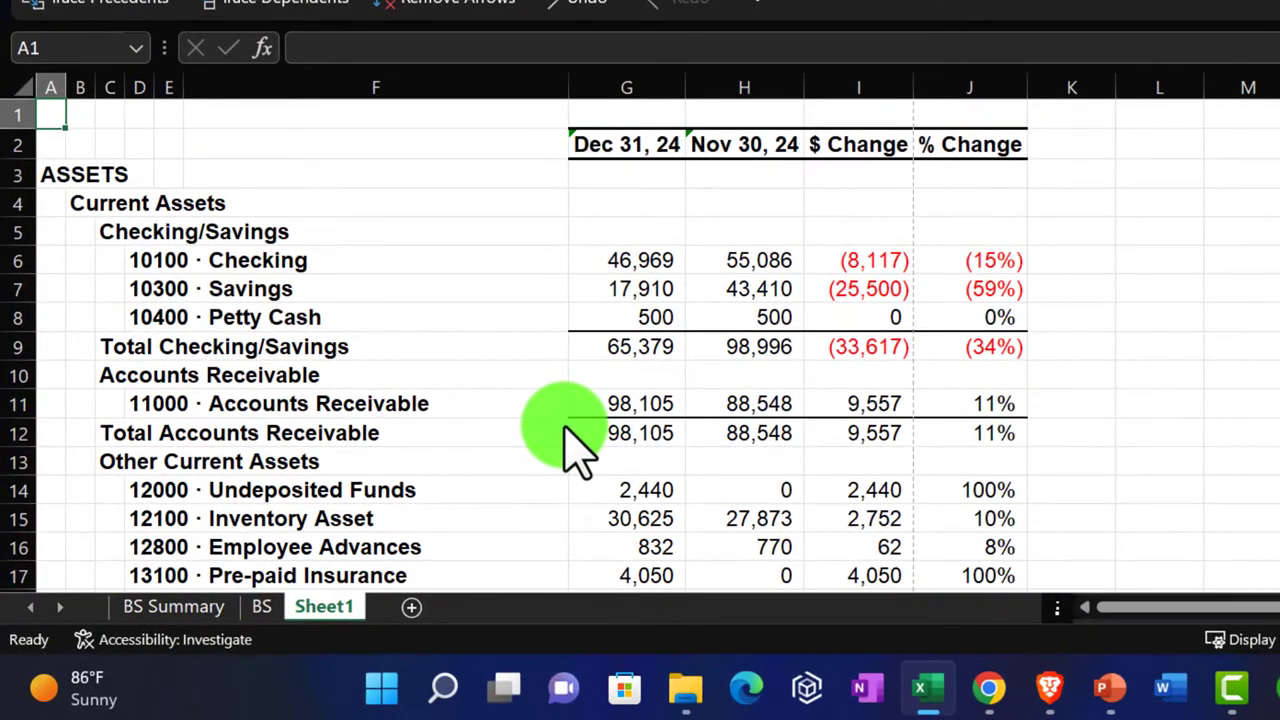
Narrow column F of the comparative balance sheet to bring the % Change column closer to the first printed page.
{"action": "scroll", "coordinate": [568, 442], "scroll_direction": "down", "scroll_amount": 5}
{"action": "scroll", "coordinate": [575, 420], "scroll_direction": "up", "scroll_amount": 5}
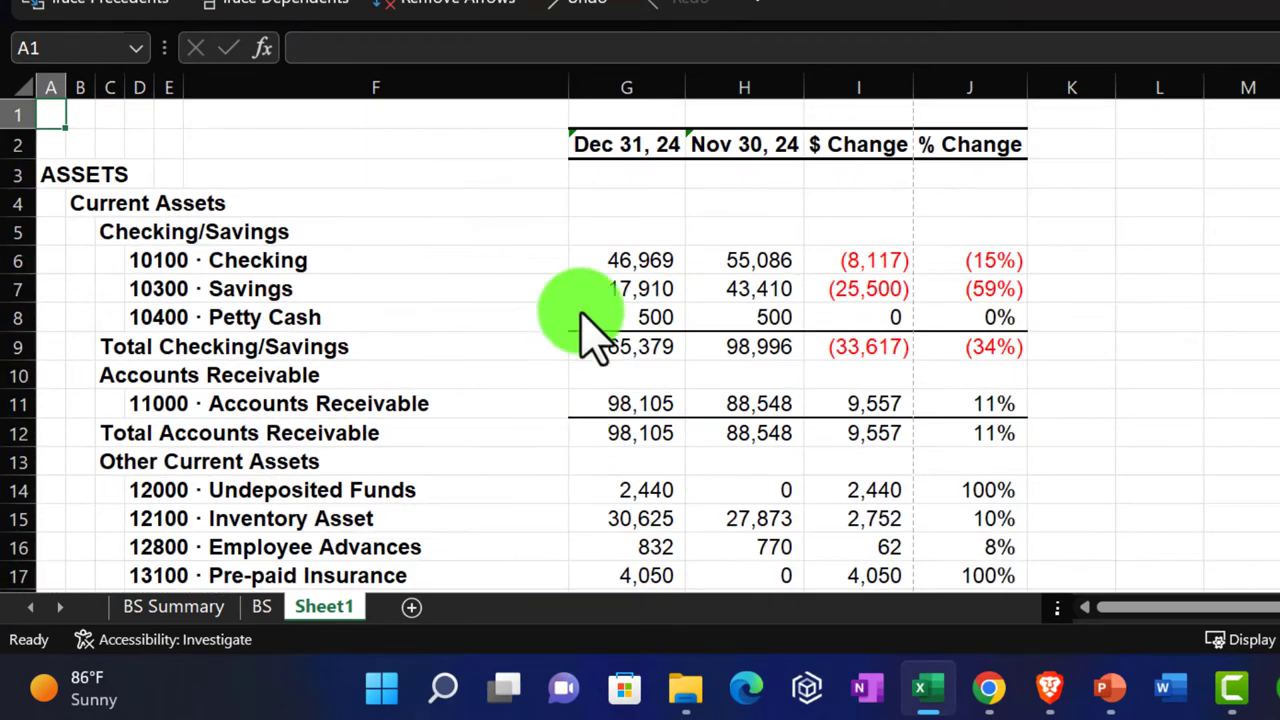
{"action": "left_click_drag", "start_coordinate": [570, 87], "coordinate": [522, 96]}
{"action": "scroll", "coordinate": [552, 229], "scroll_direction": "down", "scroll_amount": 4}
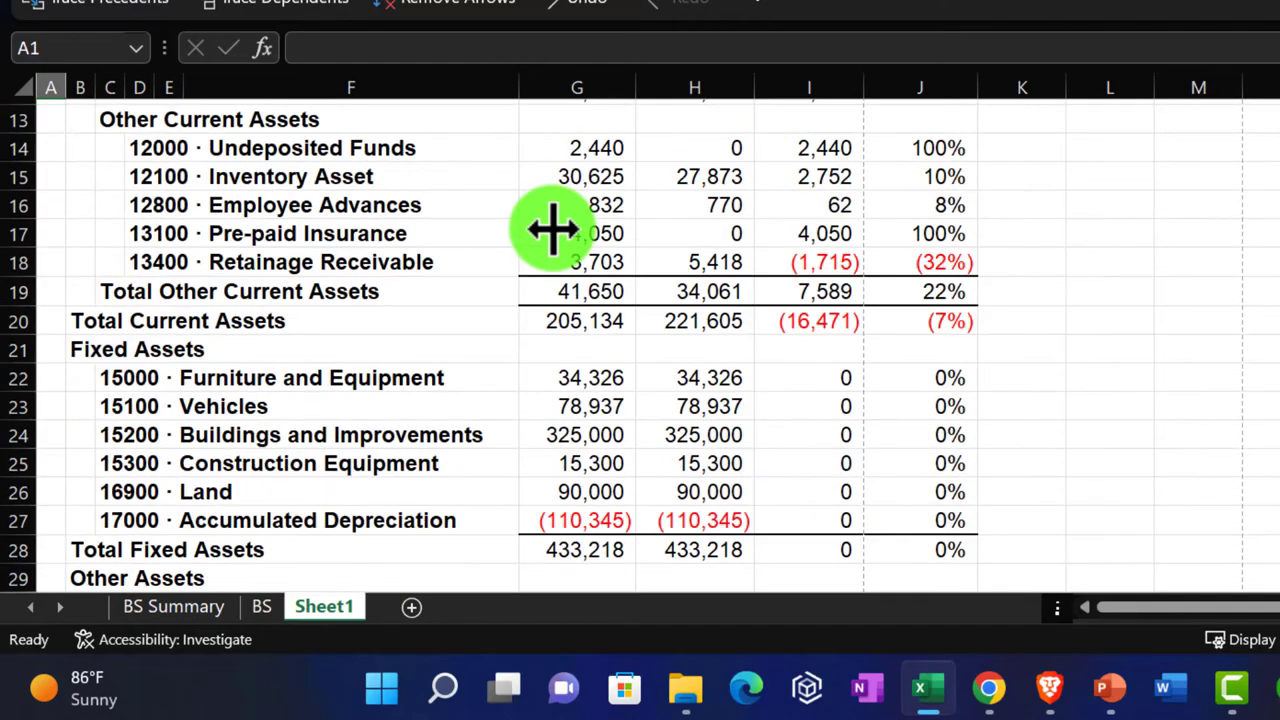
{"action": "scroll", "coordinate": [555, 230], "scroll_direction": "up", "scroll_amount": 4}
{"action": "left_click_drag", "start_coordinate": [519, 90], "coordinate": [495, 98]}
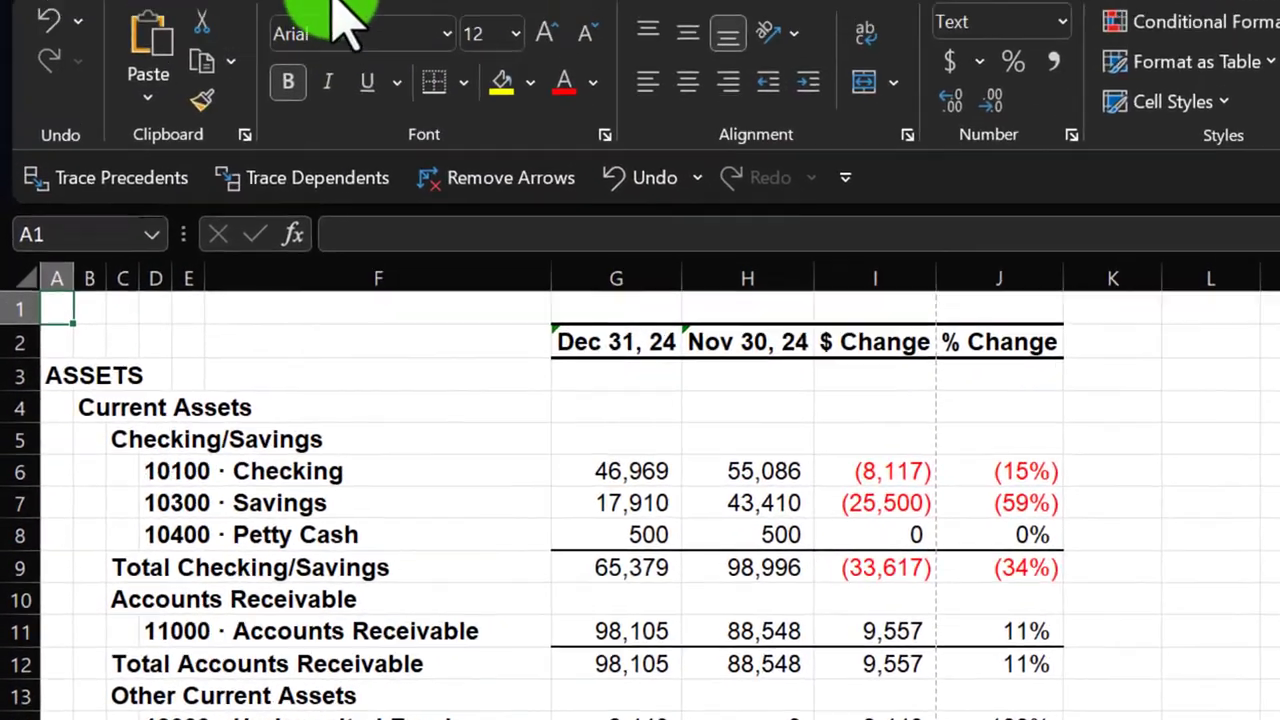
Try landscape page orientation for the comparative balance sheet, review the rows, and set the orientation back to portrait.
{"action": "left_click", "coordinate": [350, 76]}
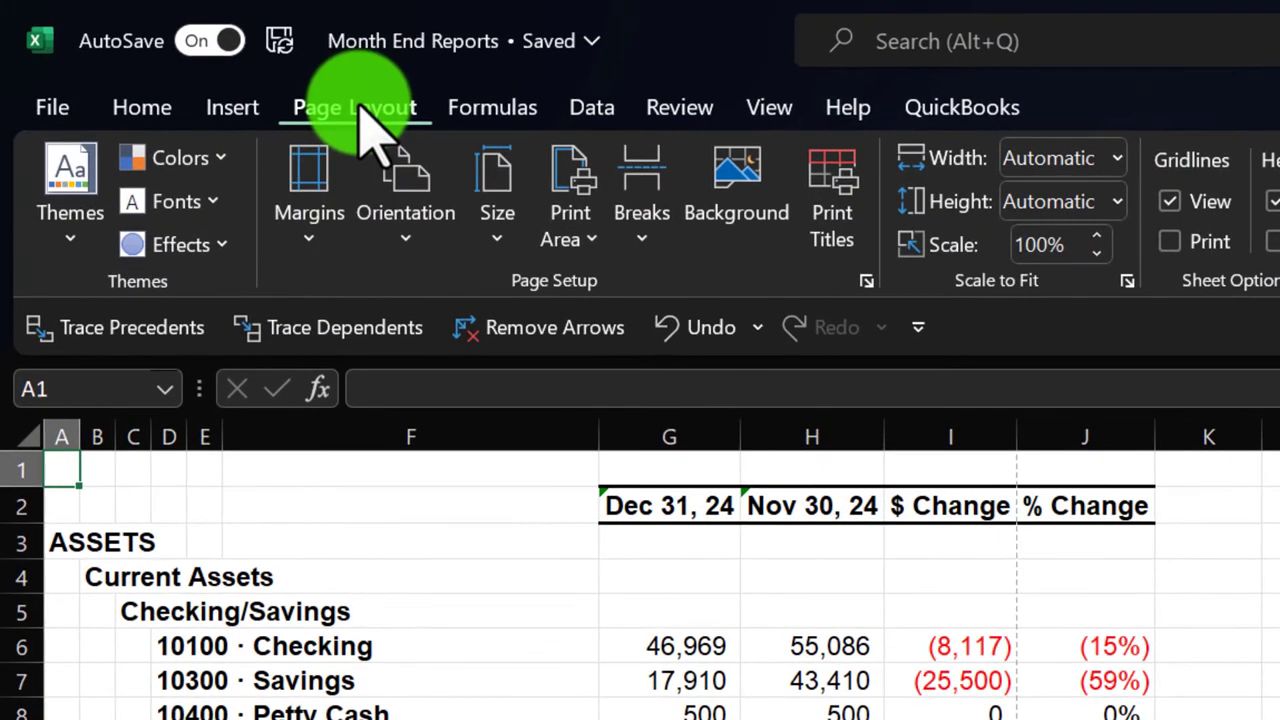
{"action": "left_click", "coordinate": [405, 215]}
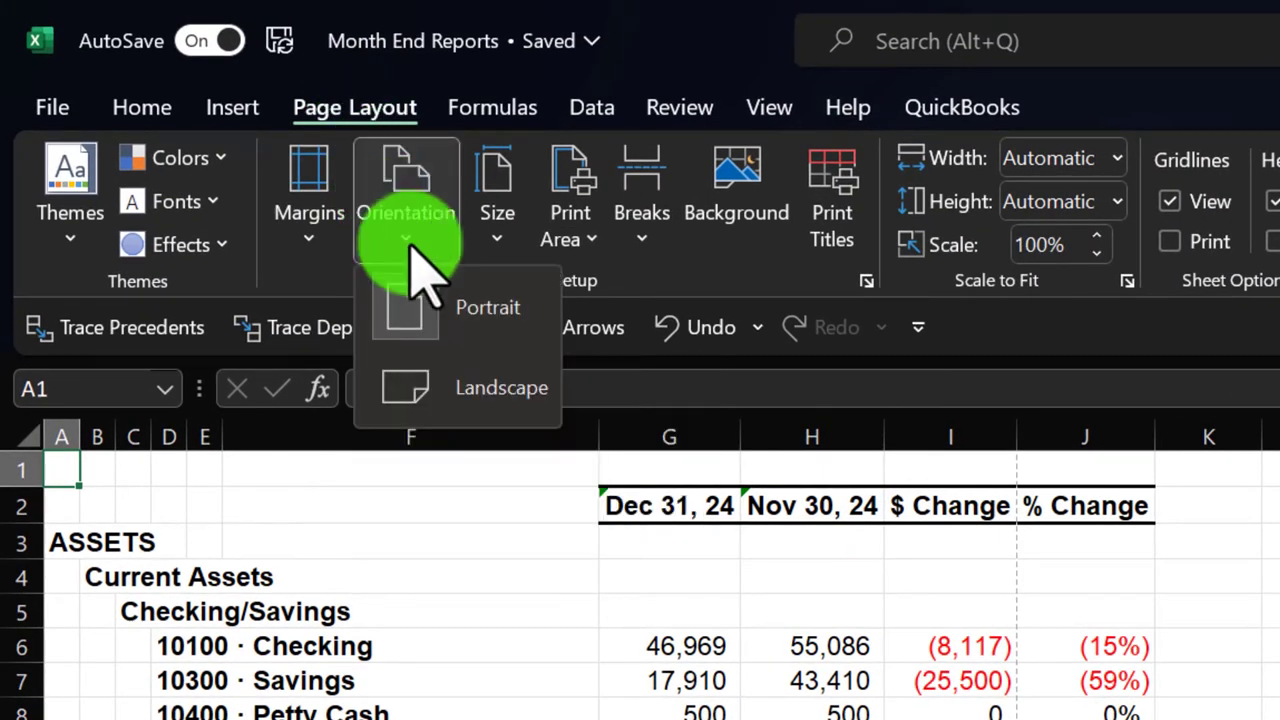
{"action": "left_click", "coordinate": [463, 385]}
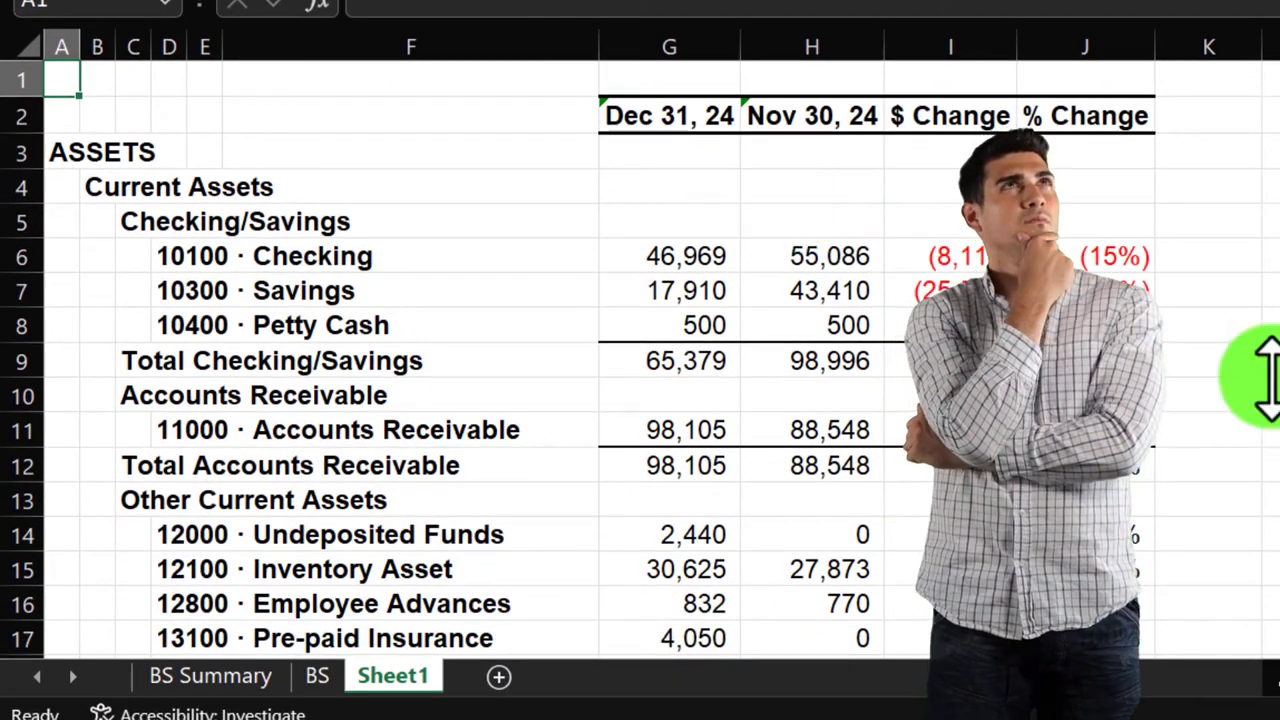
{"action": "scroll", "coordinate": [640, 360], "scroll_direction": "down", "scroll_amount": 4}
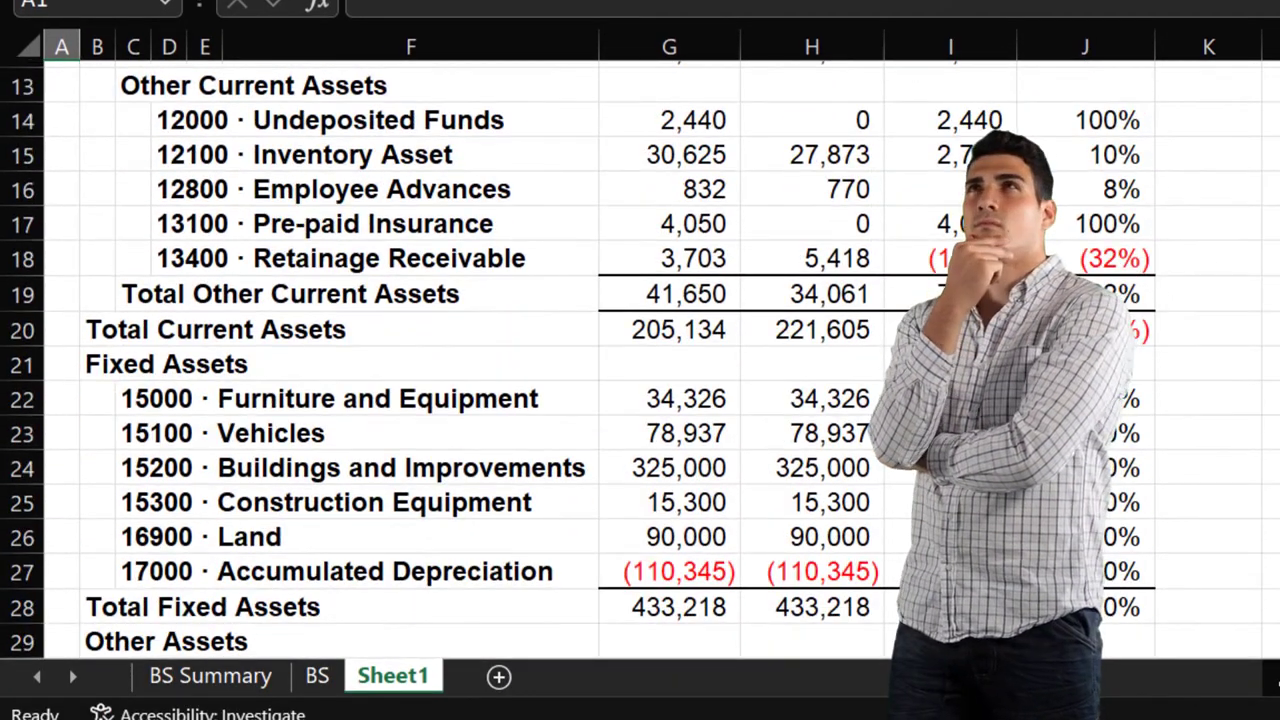
{"action": "scroll", "coordinate": [640, 360], "scroll_direction": "up", "scroll_amount": 4}
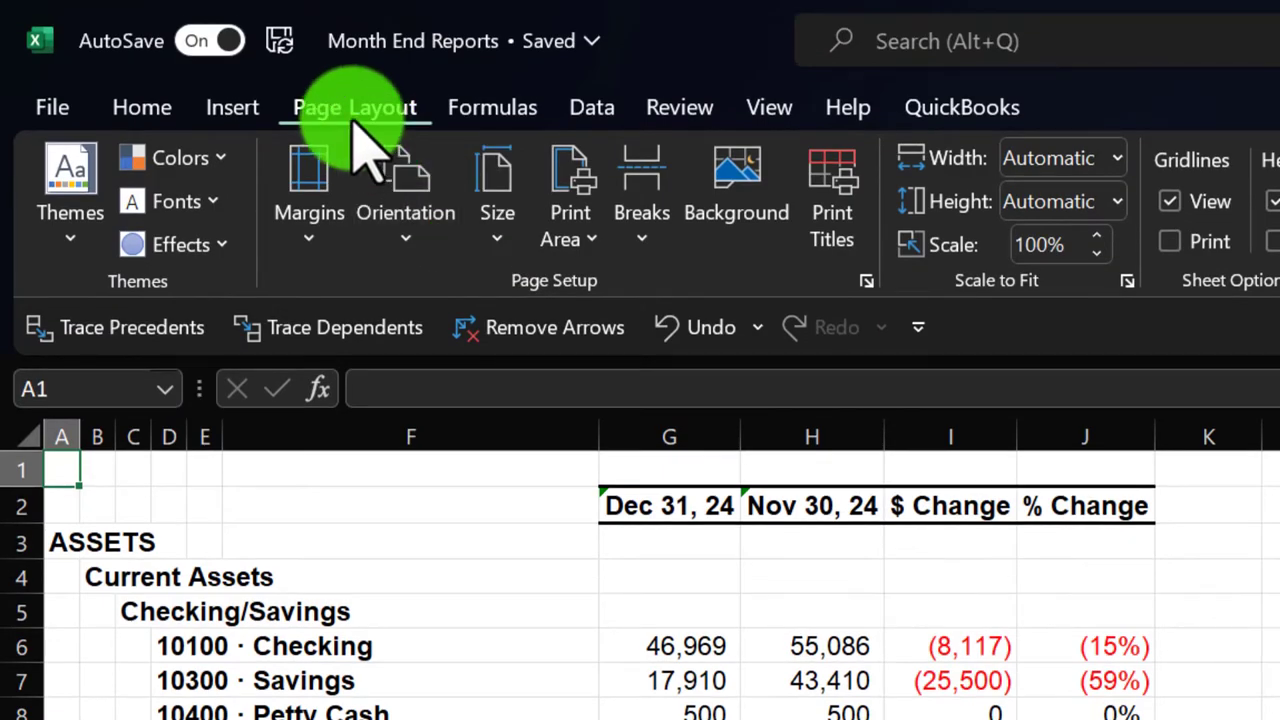
{"action": "left_click", "coordinate": [385, 200]}
{"action": "left_click", "coordinate": [460, 370]}
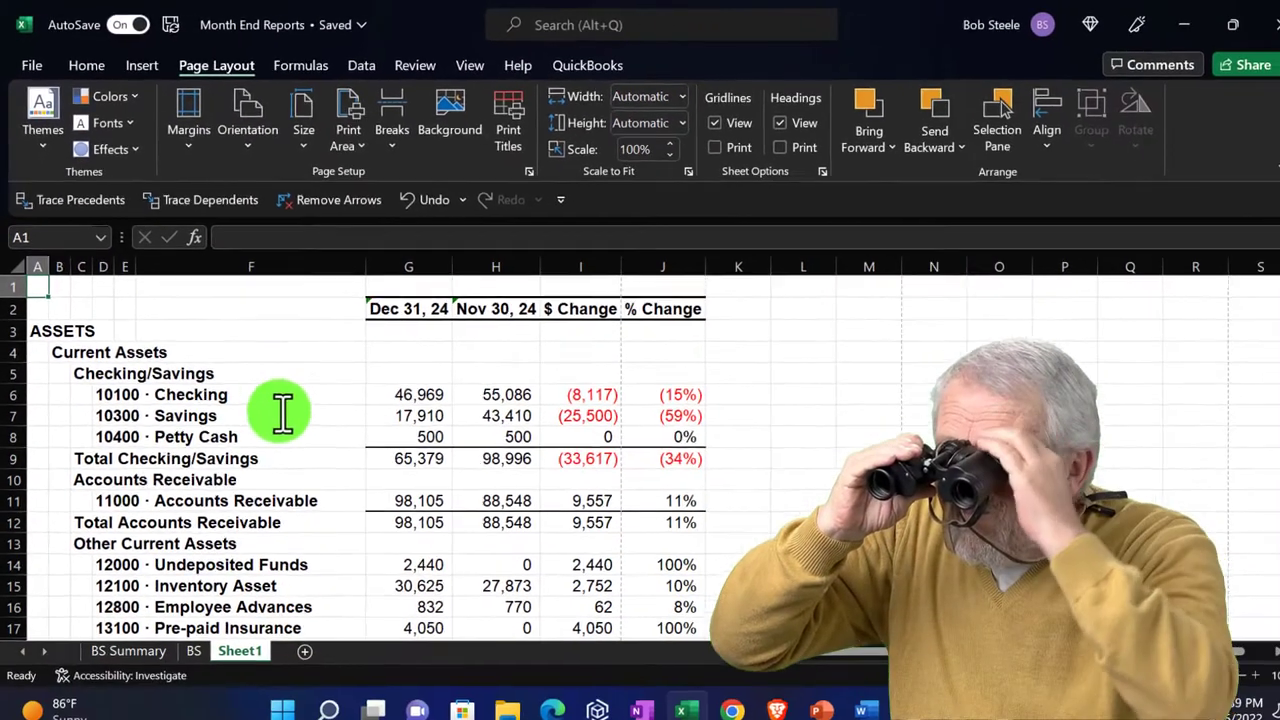
Move the ASSETS, TOTAL ASSETS, LIABILITIES & EQUITY and TOTAL LIABILITIES & EQUITY labels from column A into column B.
{"action": "scroll", "coordinate": [277, 405], "scroll_direction": "down", "scroll_amount": 4}
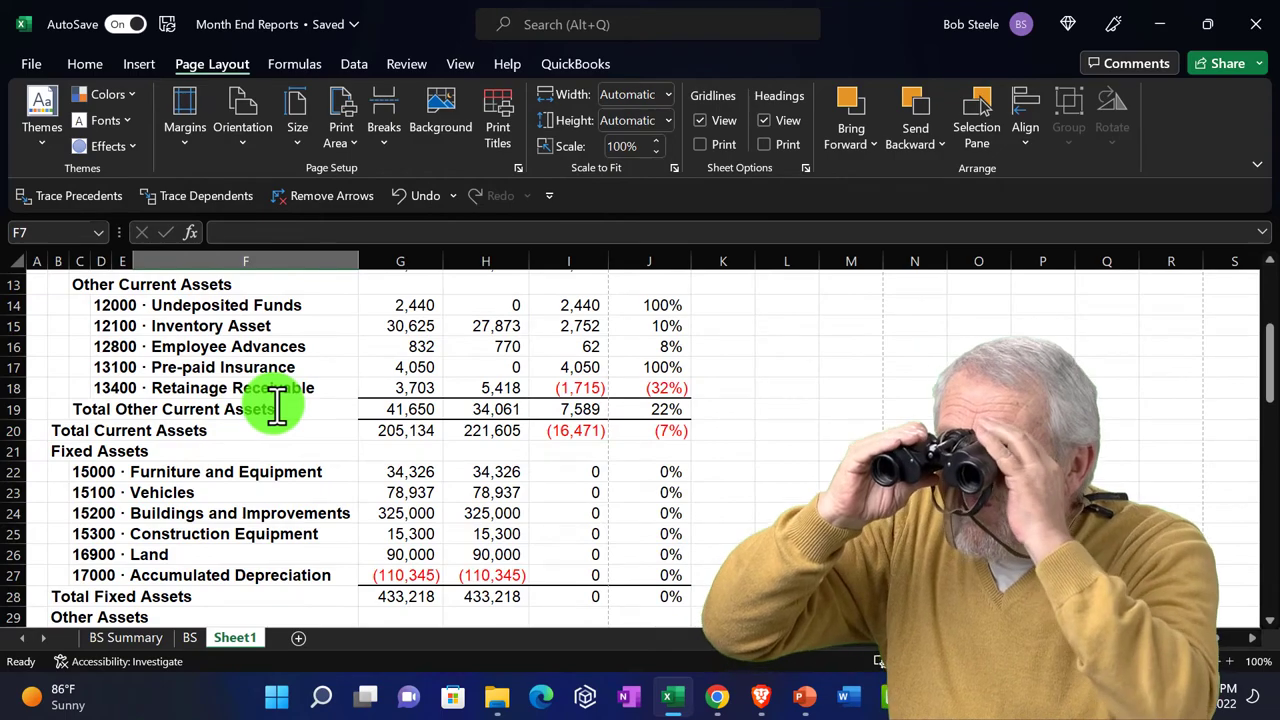
{"action": "scroll", "coordinate": [277, 405], "scroll_direction": "down", "scroll_amount": 4}
{"action": "scroll", "coordinate": [277, 405], "scroll_direction": "down", "scroll_amount": 6}
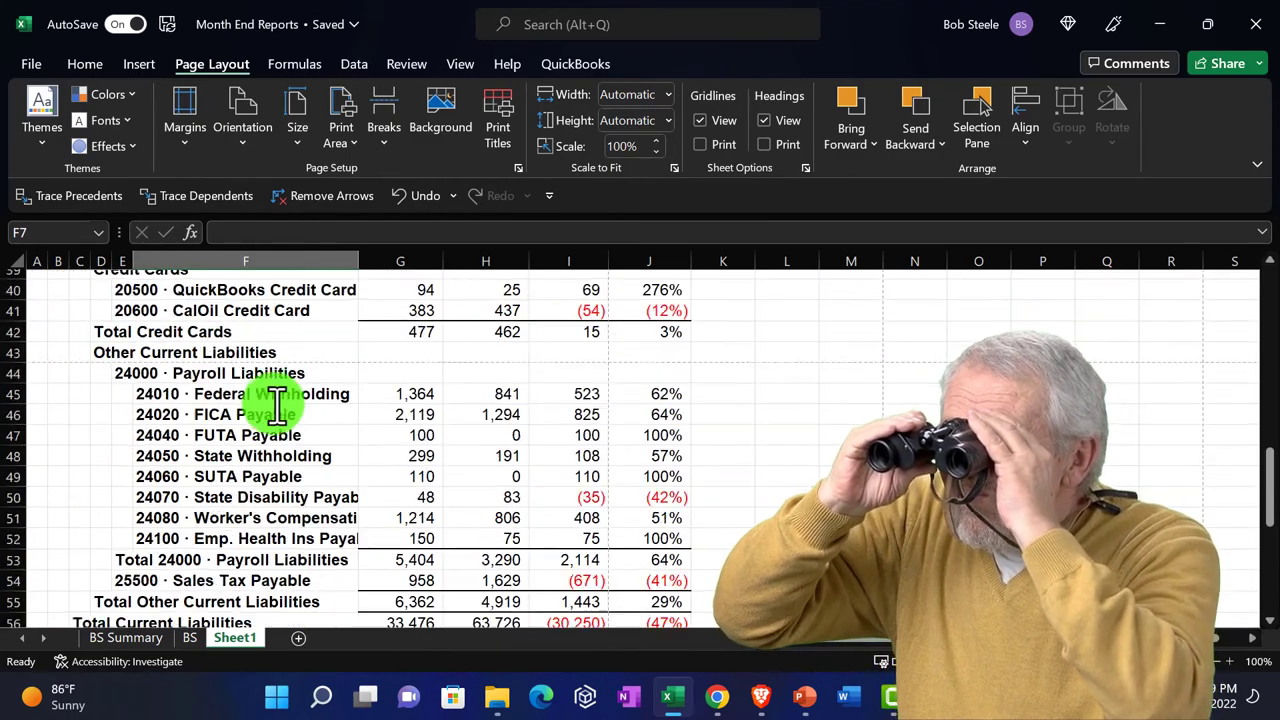
{"action": "scroll", "coordinate": [277, 405], "scroll_direction": "up", "scroll_amount": 14}
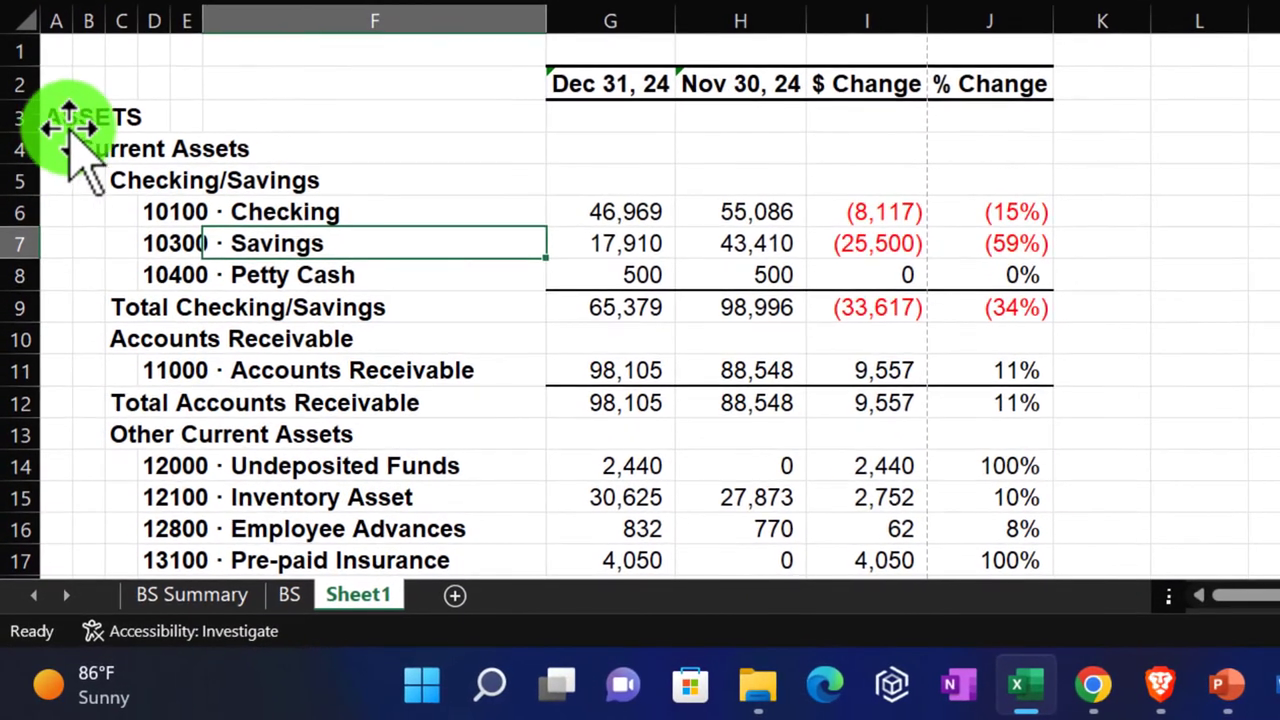
{"action": "left_click", "coordinate": [53, 177]}
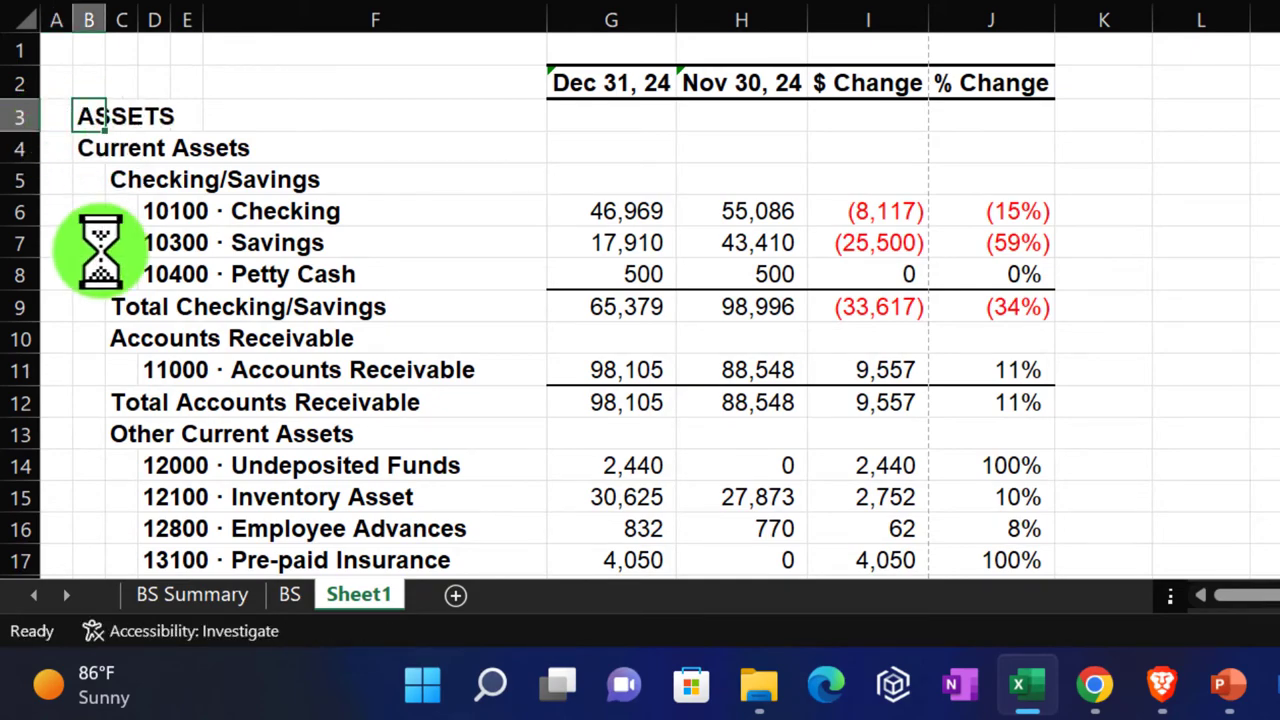
{"action": "scroll", "coordinate": [100, 250], "scroll_direction": "down", "scroll_amount": 8}
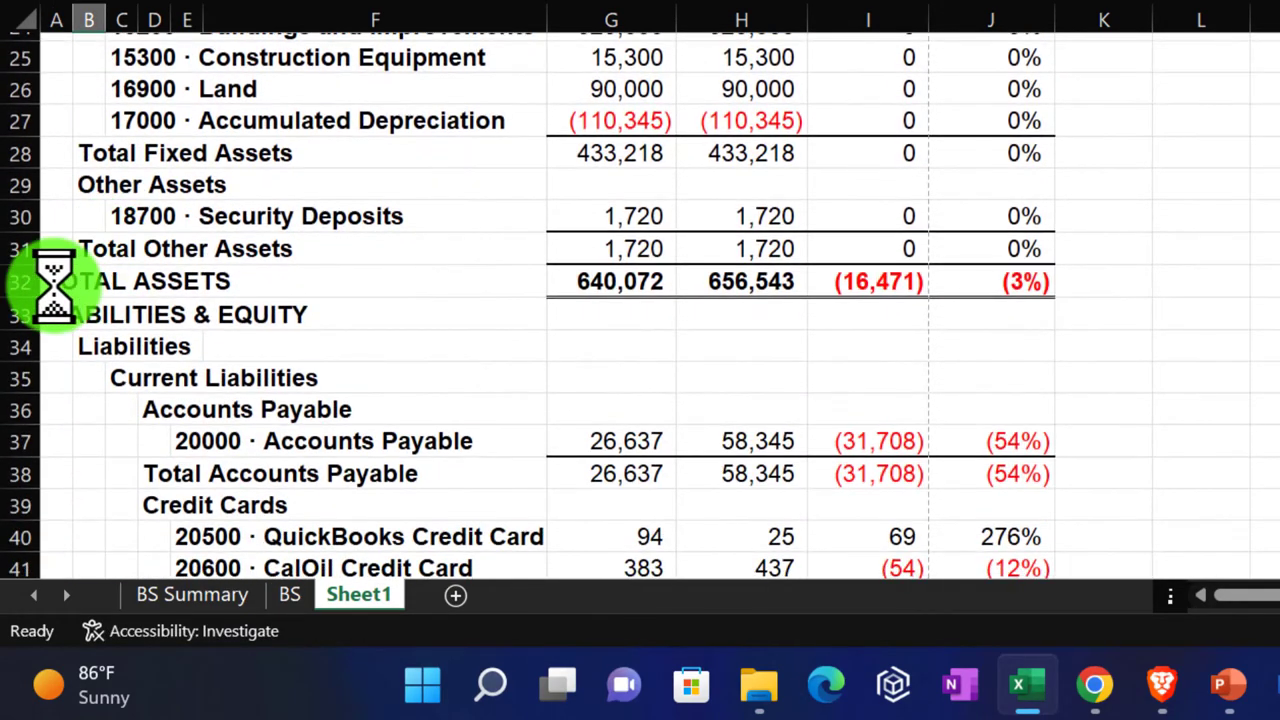
{"action": "left_click_drag", "start_coordinate": [48, 330], "coordinate": [88, 340]}
{"action": "scroll", "coordinate": [63, 400], "scroll_direction": "down", "scroll_amount": 9}
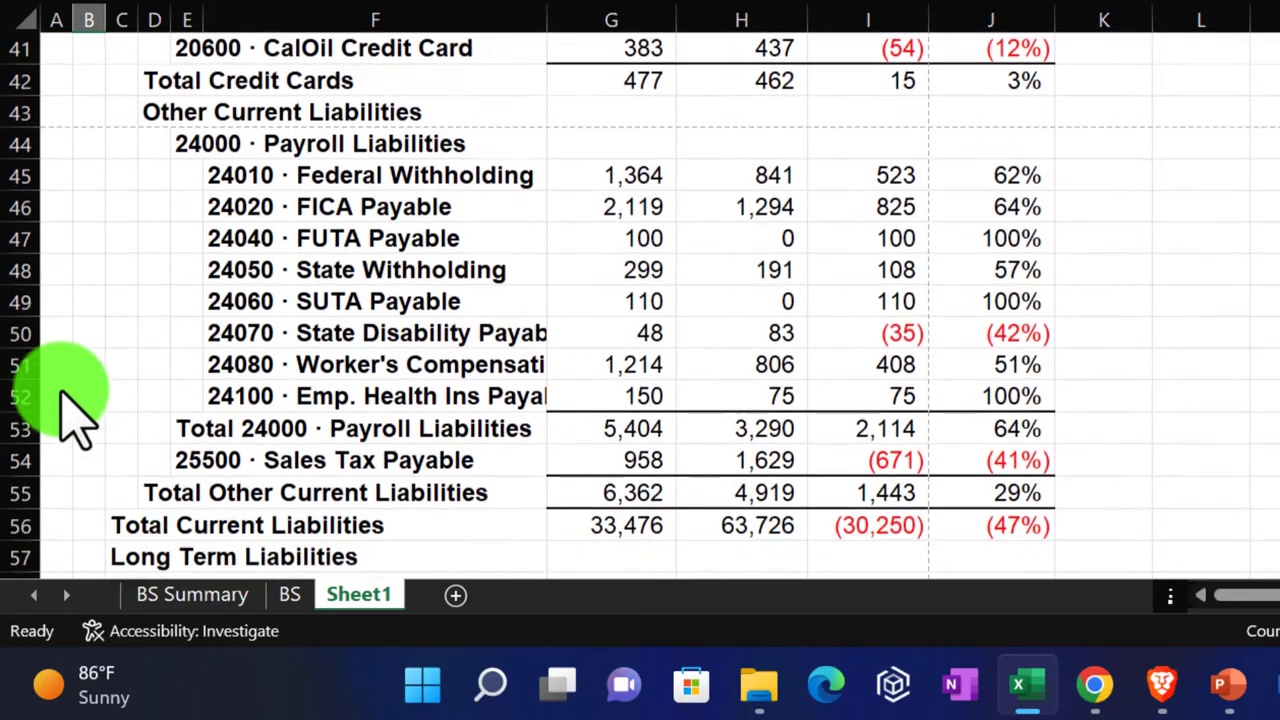
{"action": "scroll", "coordinate": [63, 405], "scroll_direction": "down", "scroll_amount": 3}
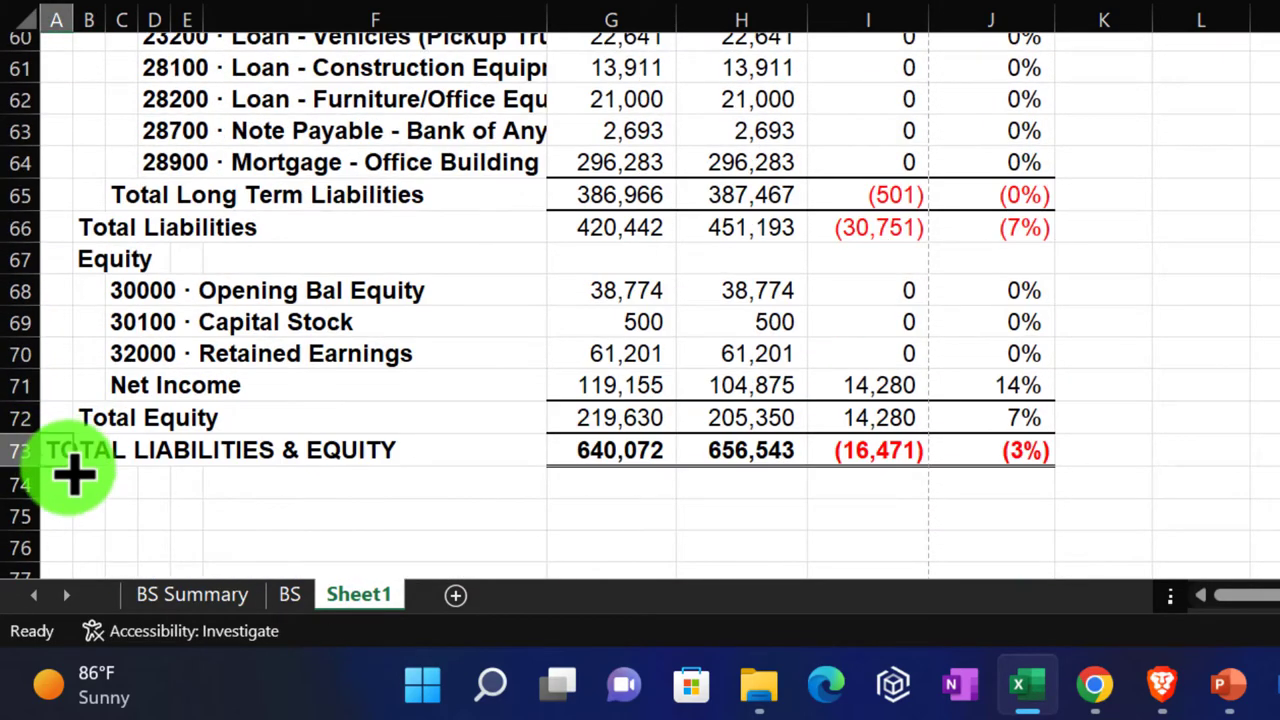
{"action": "left_click_drag", "start_coordinate": [80, 463], "coordinate": [80, 463]}
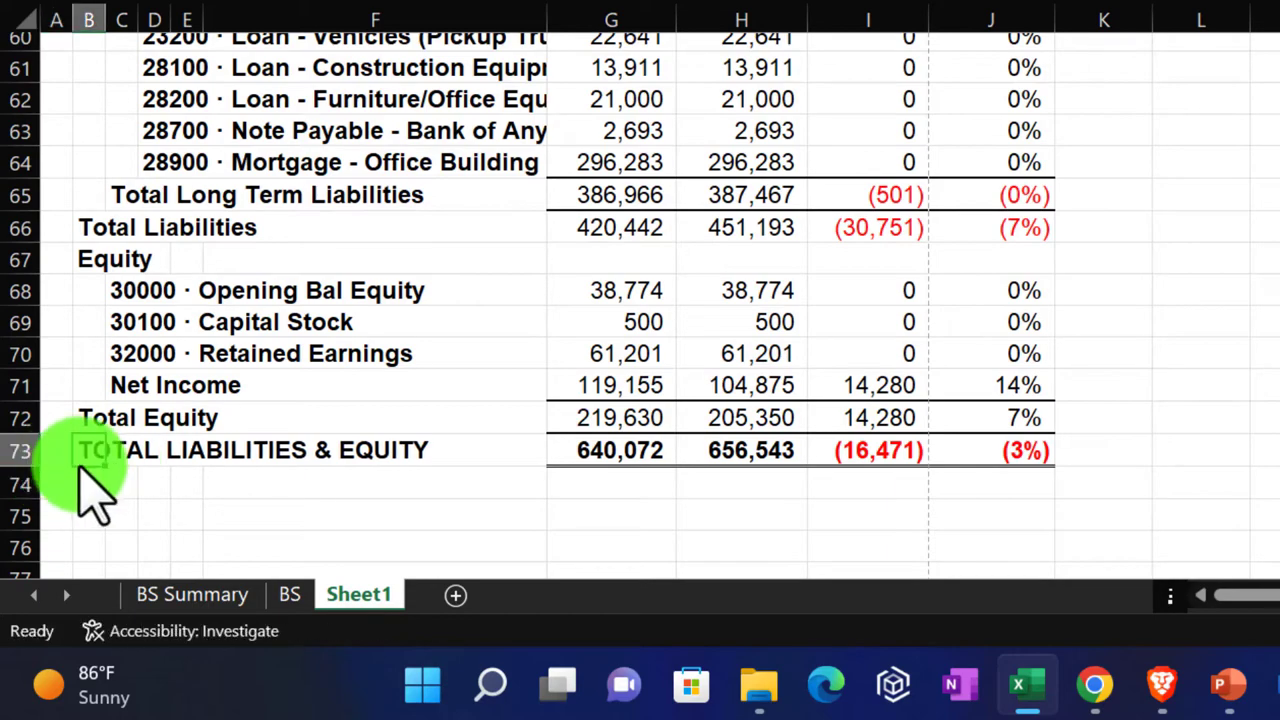
{"action": "scroll", "coordinate": [86, 470], "scroll_direction": "up", "scroll_amount": 19}
{"action": "scroll", "coordinate": [125, 150], "scroll_direction": "up", "scroll_amount": 1}
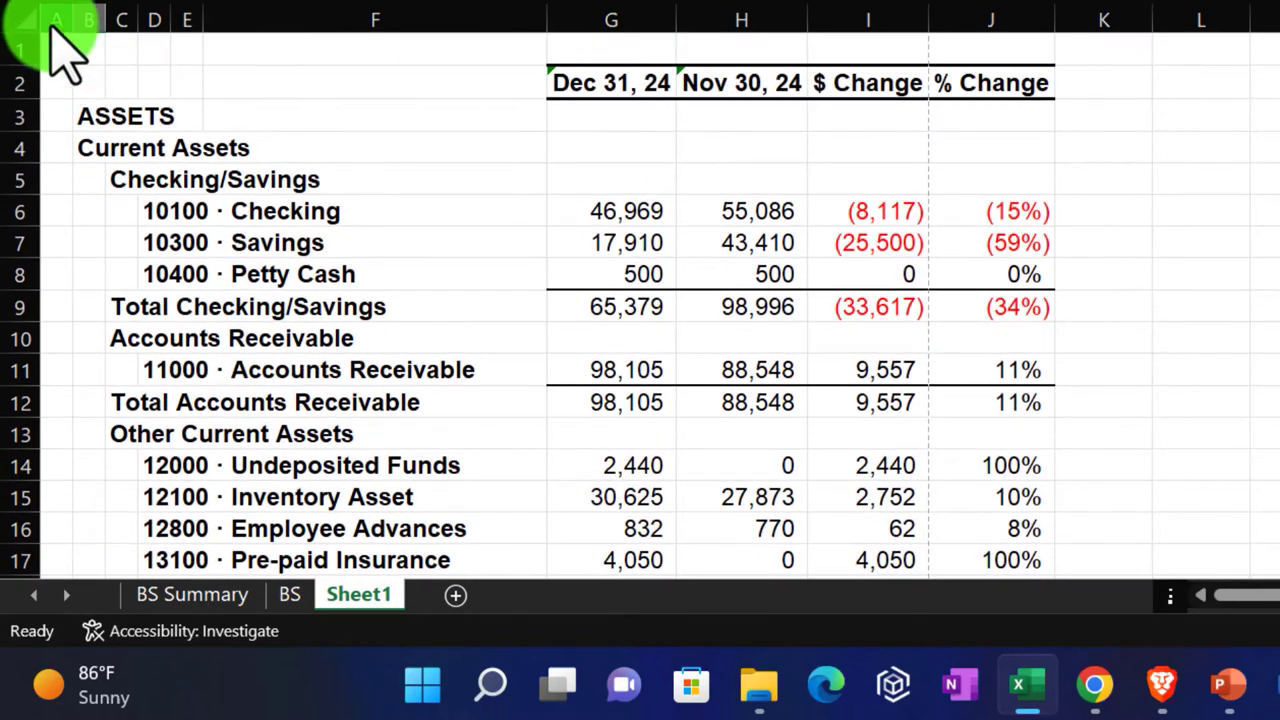
Delete the emptied column A from Sheet1 and look through the remaining report rows.
{"action": "left_click", "coordinate": [50, 16]}
{"action": "right_click", "coordinate": [48, 58]}
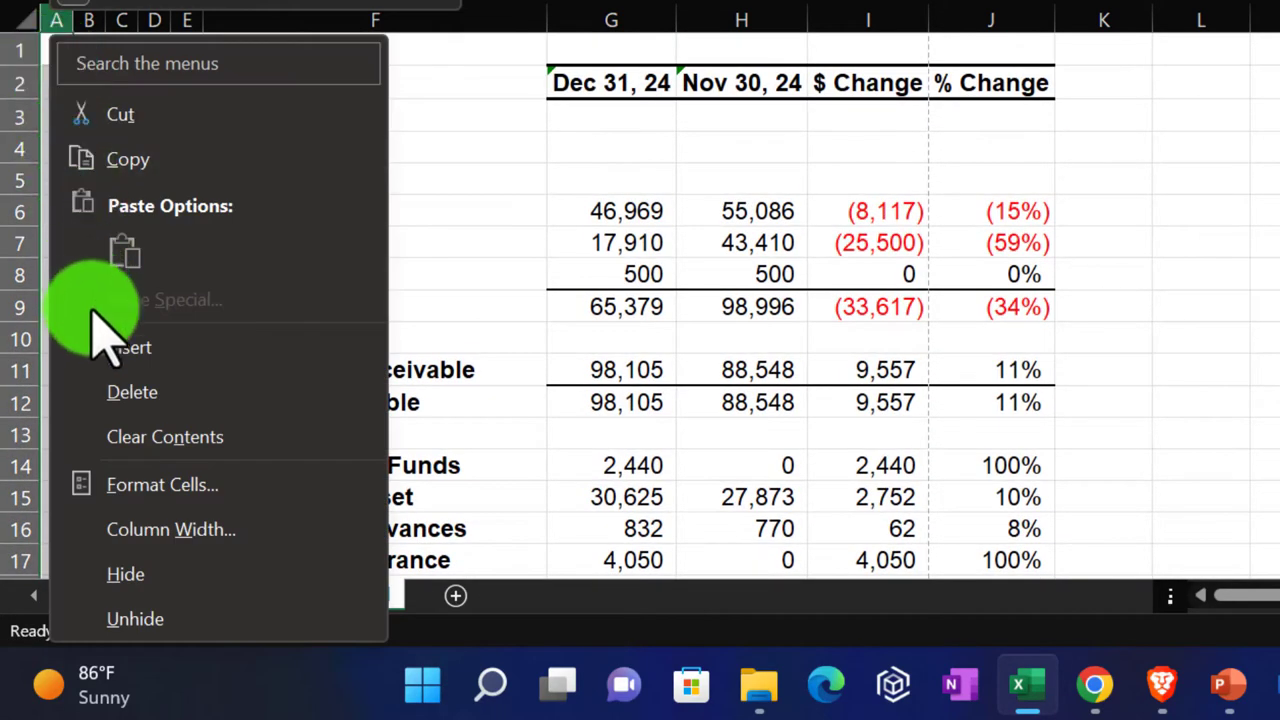
{"action": "left_click", "coordinate": [105, 392]}
{"action": "left_click", "coordinate": [400, 274]}
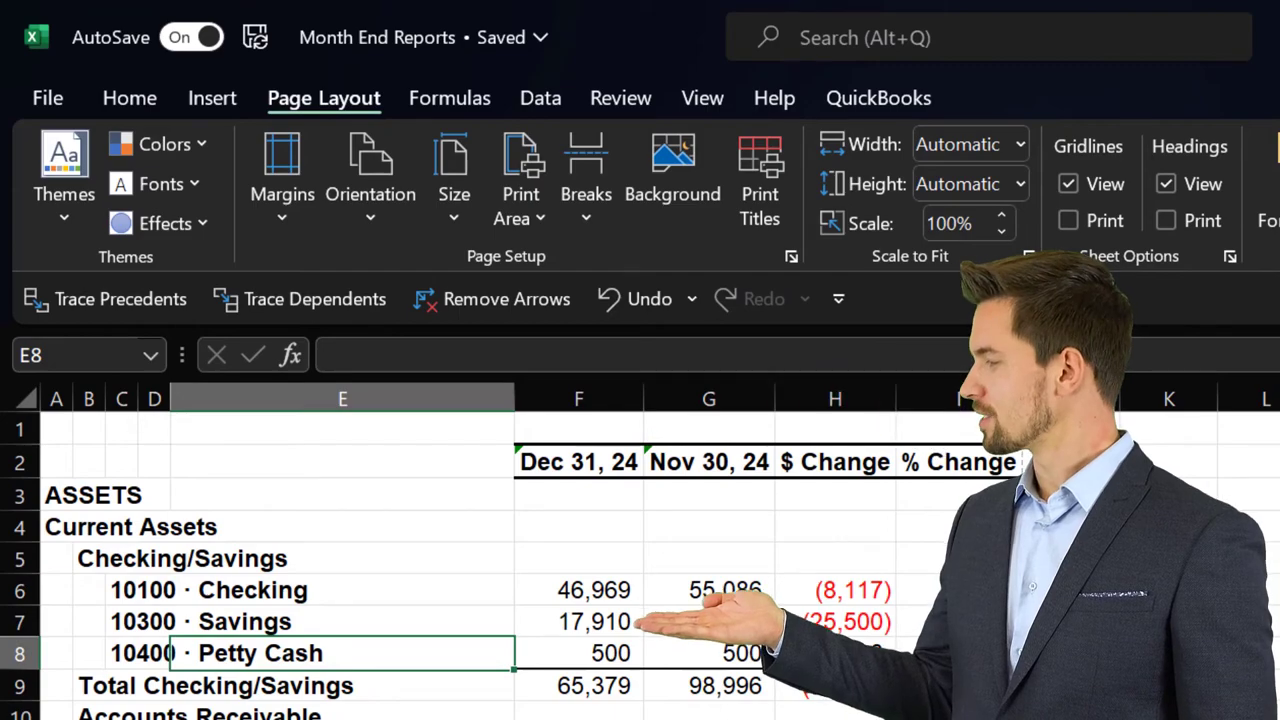
{"action": "scroll", "coordinate": [640, 560], "scroll_direction": "down", "scroll_amount": 10}
{"action": "scroll", "coordinate": [640, 560], "scroll_direction": "up", "scroll_amount": 10}
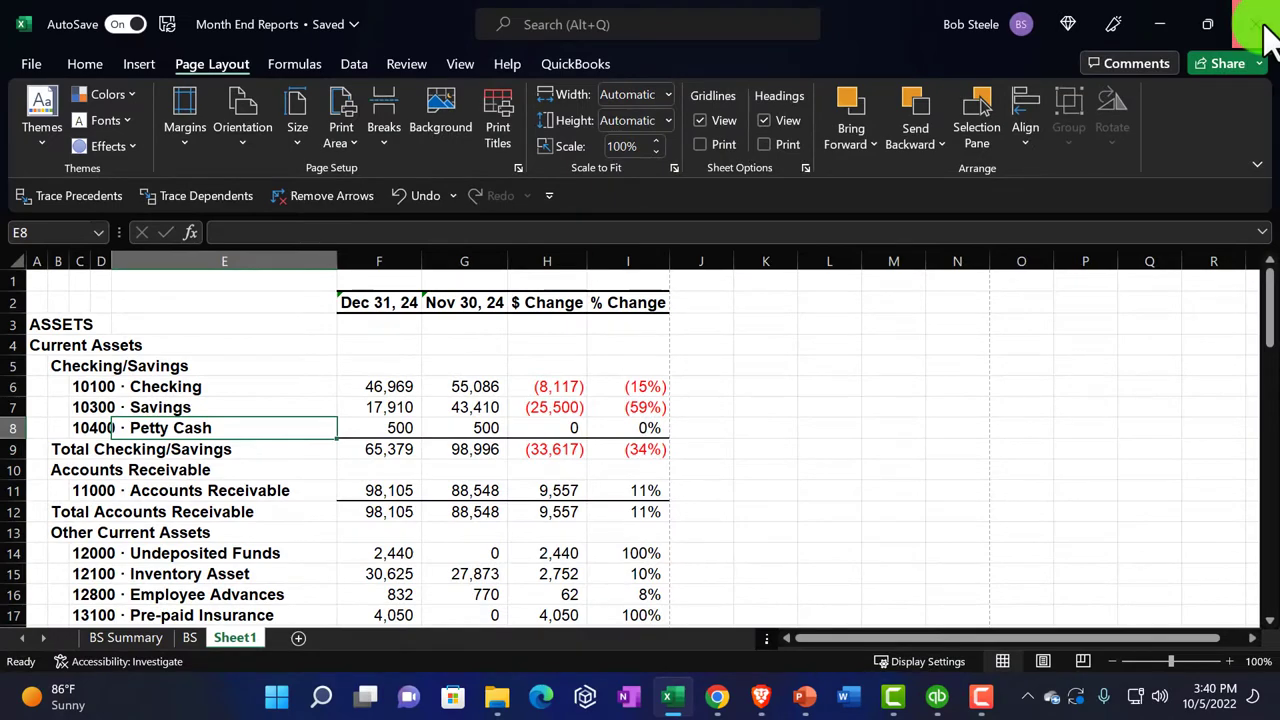
Close the workbook, and run the memorized report 4 Comparative Balance Sheet QT from the QuickBooks Report Center.
{"action": "left_click", "coordinate": [1262, 32]}
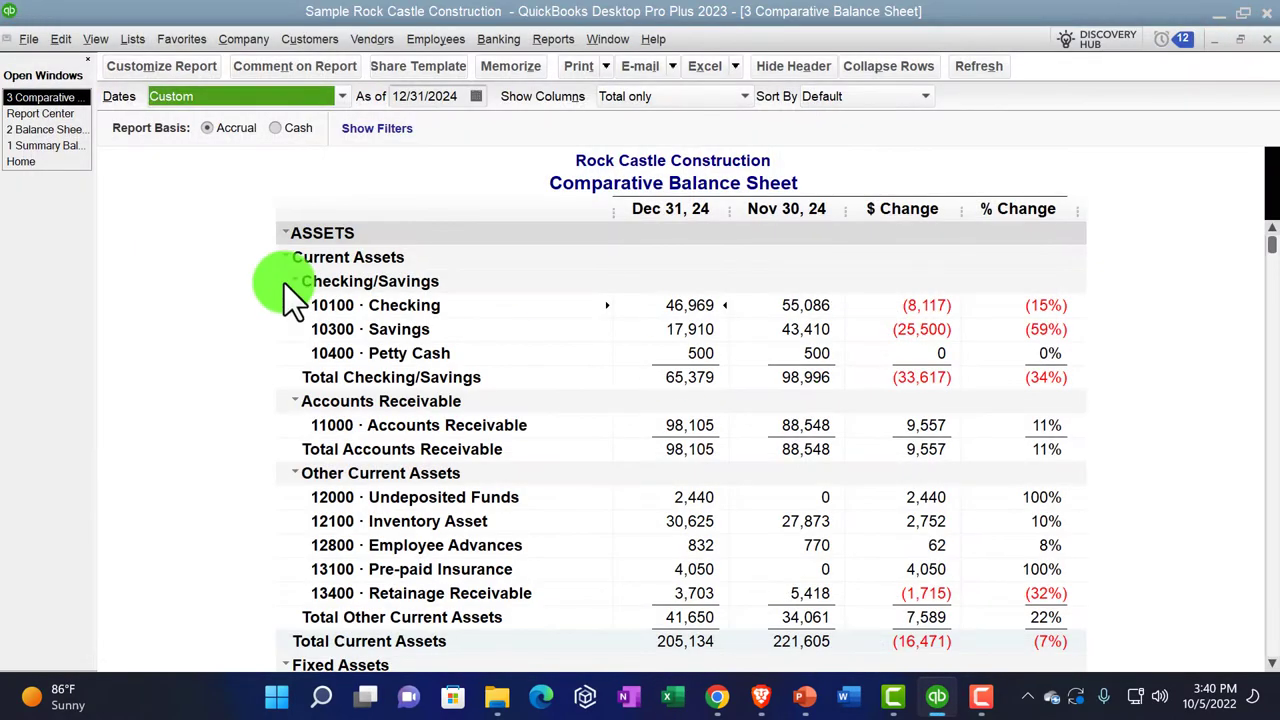
{"action": "left_click", "coordinate": [75, 114]}
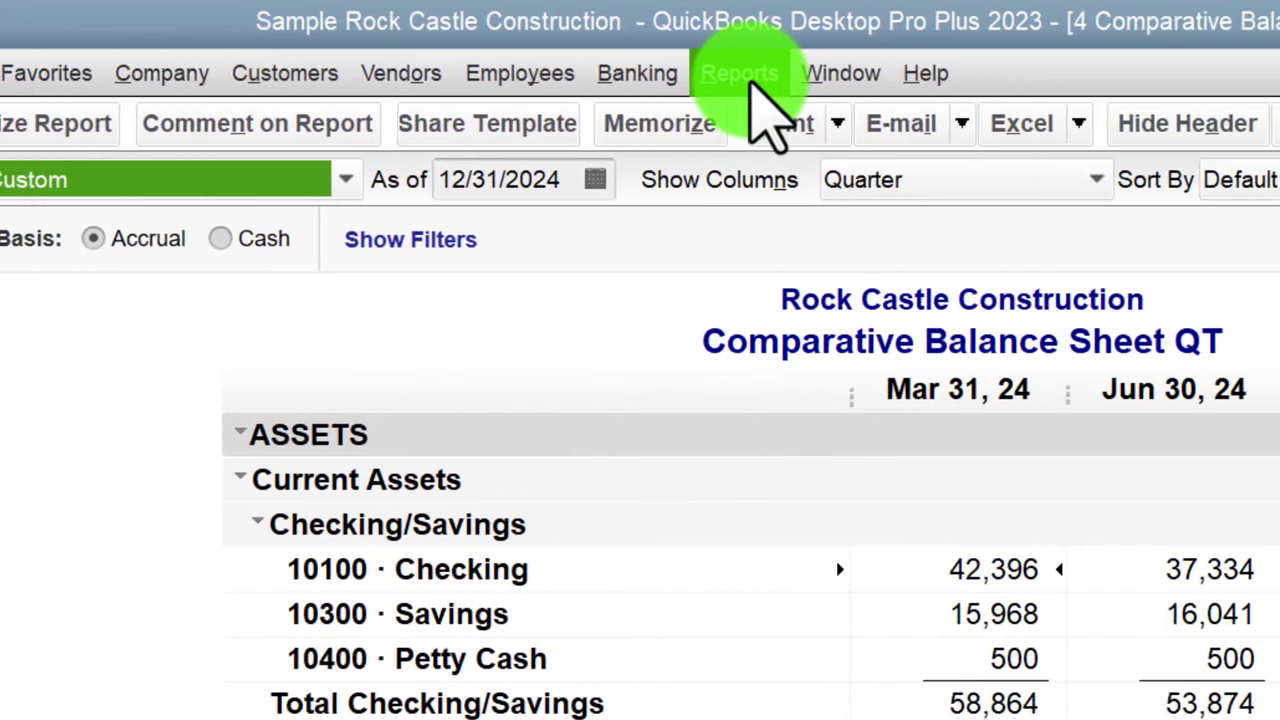
Export the 4 Comparative Balance Sheet QT report to a new worksheet in the existing Month End Reports workbook and maximize the Excel window.
{"action": "left_click", "coordinate": [1070, 124]}
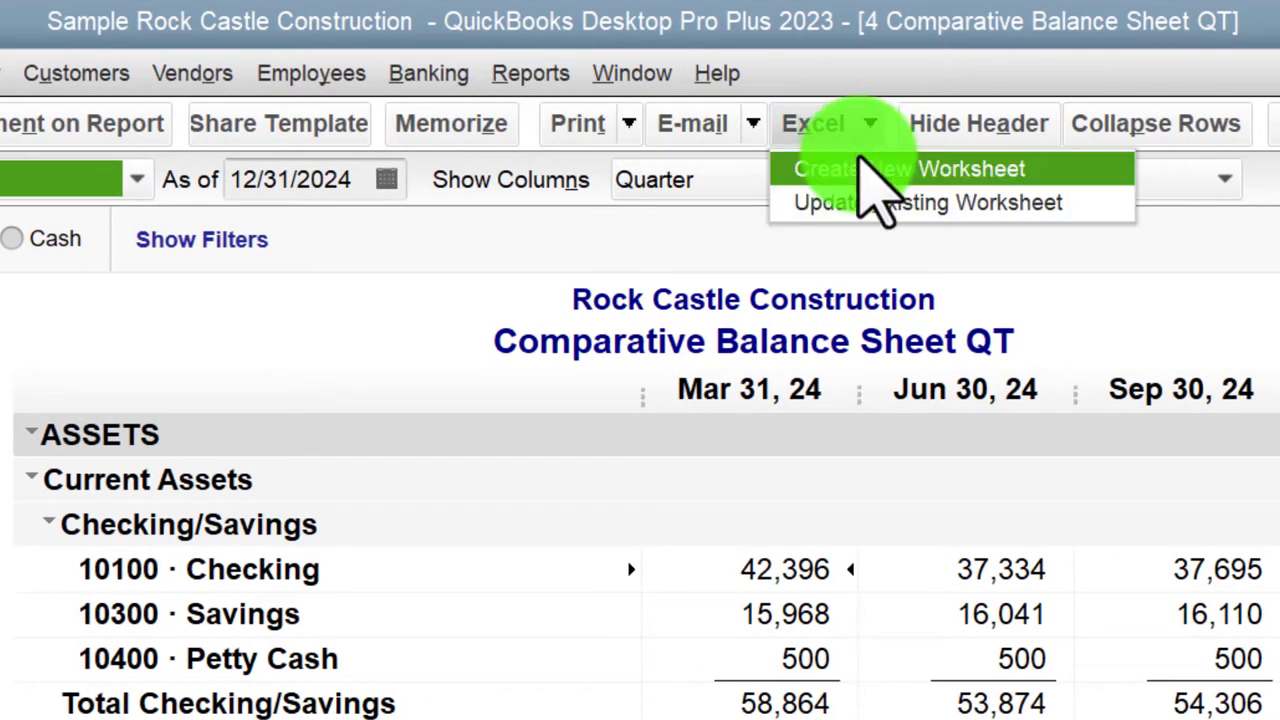
{"action": "left_click", "coordinate": [876, 170]}
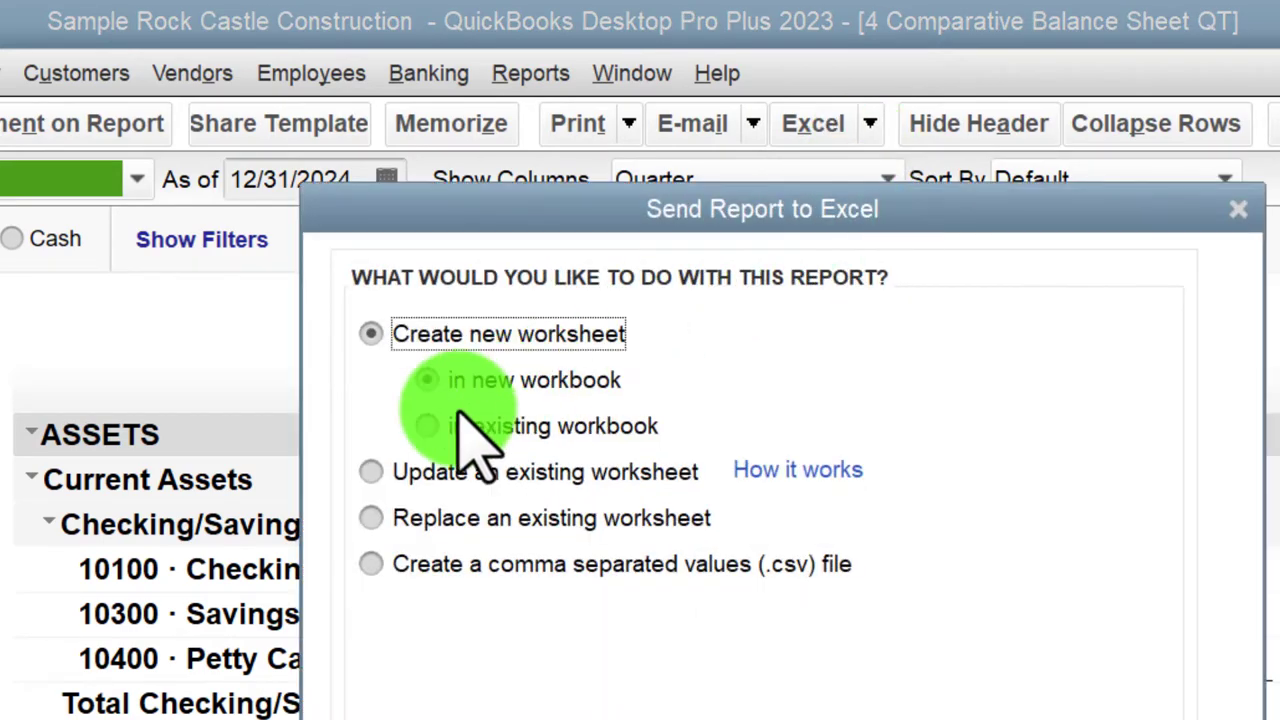
{"action": "left_click", "coordinate": [427, 425]}
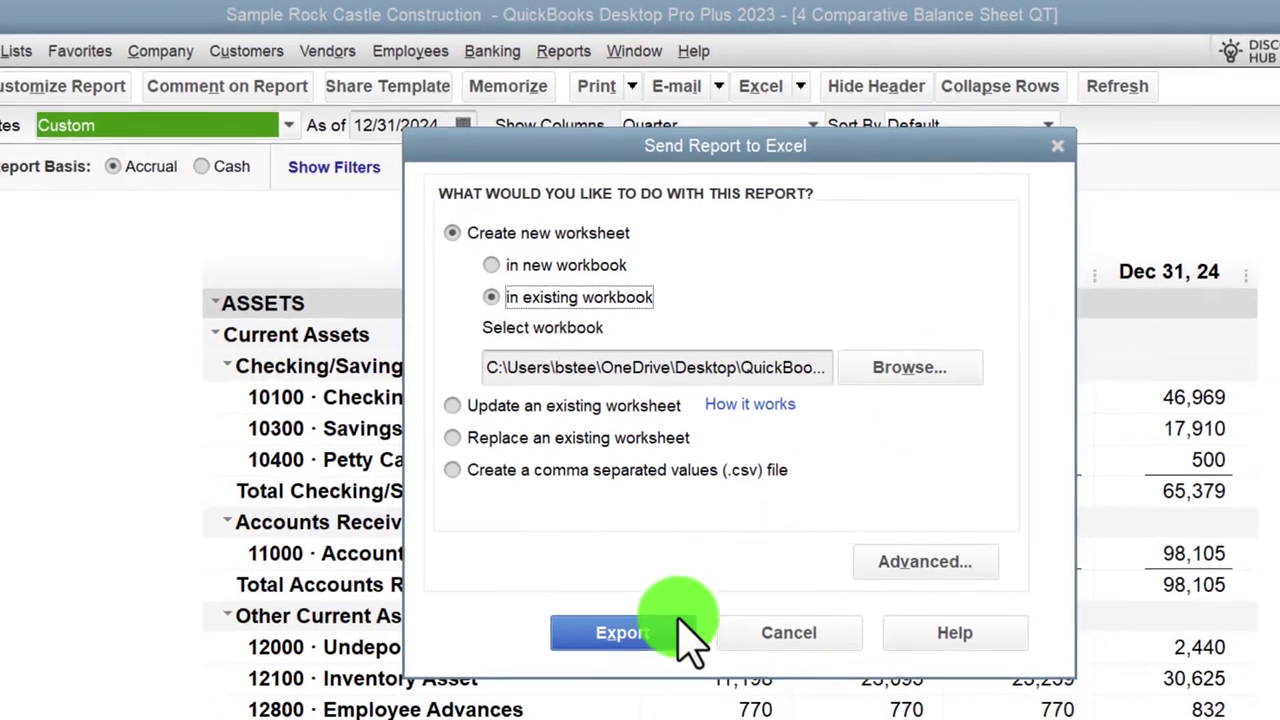
{"action": "left_click", "coordinate": [655, 608]}
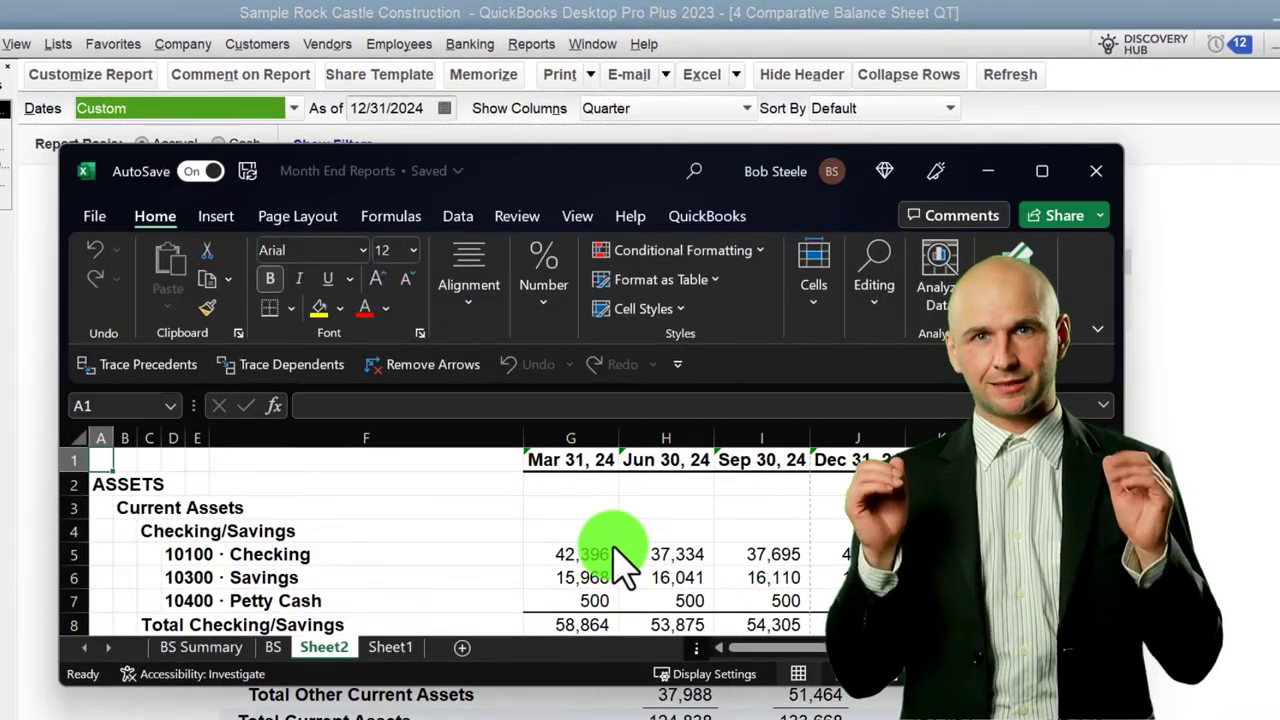
{"action": "left_click", "coordinate": [1042, 171]}
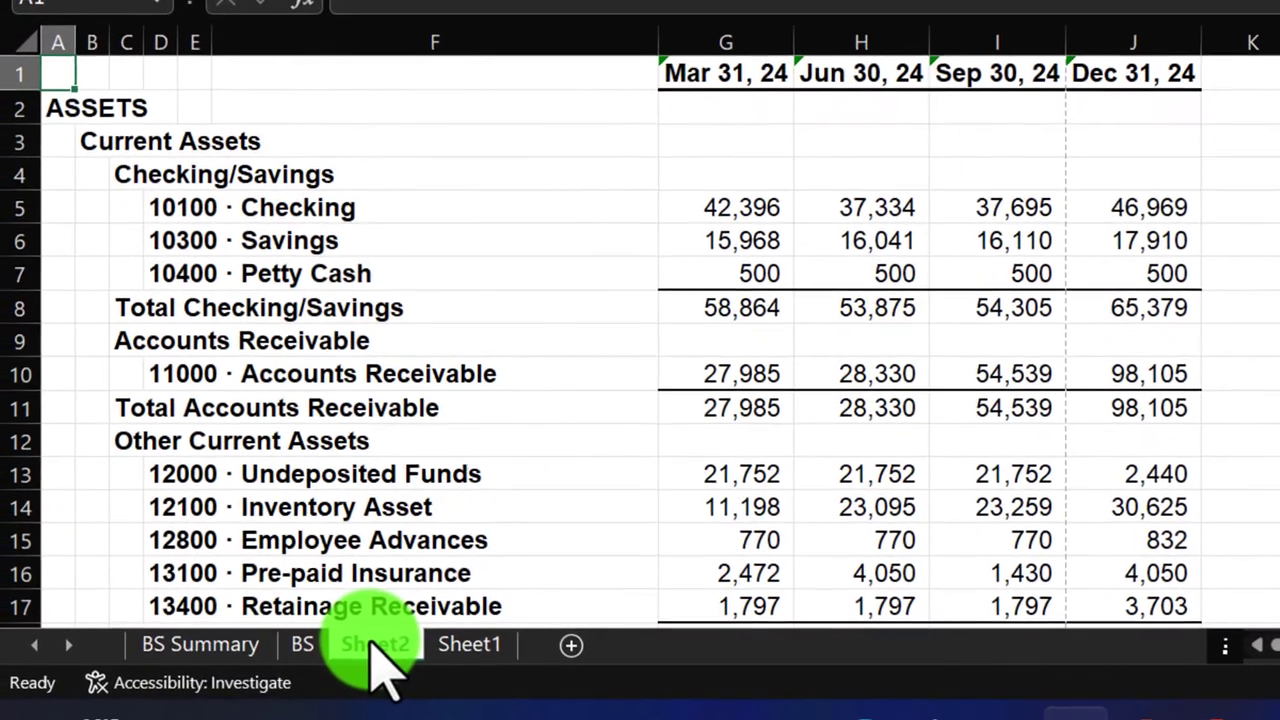
Move Sheet2 behind Sheet1 and check its printed pages in Page Layout view, returning to Normal view.
{"action": "left_click_drag", "start_coordinate": [372, 640], "coordinate": [468, 662]}
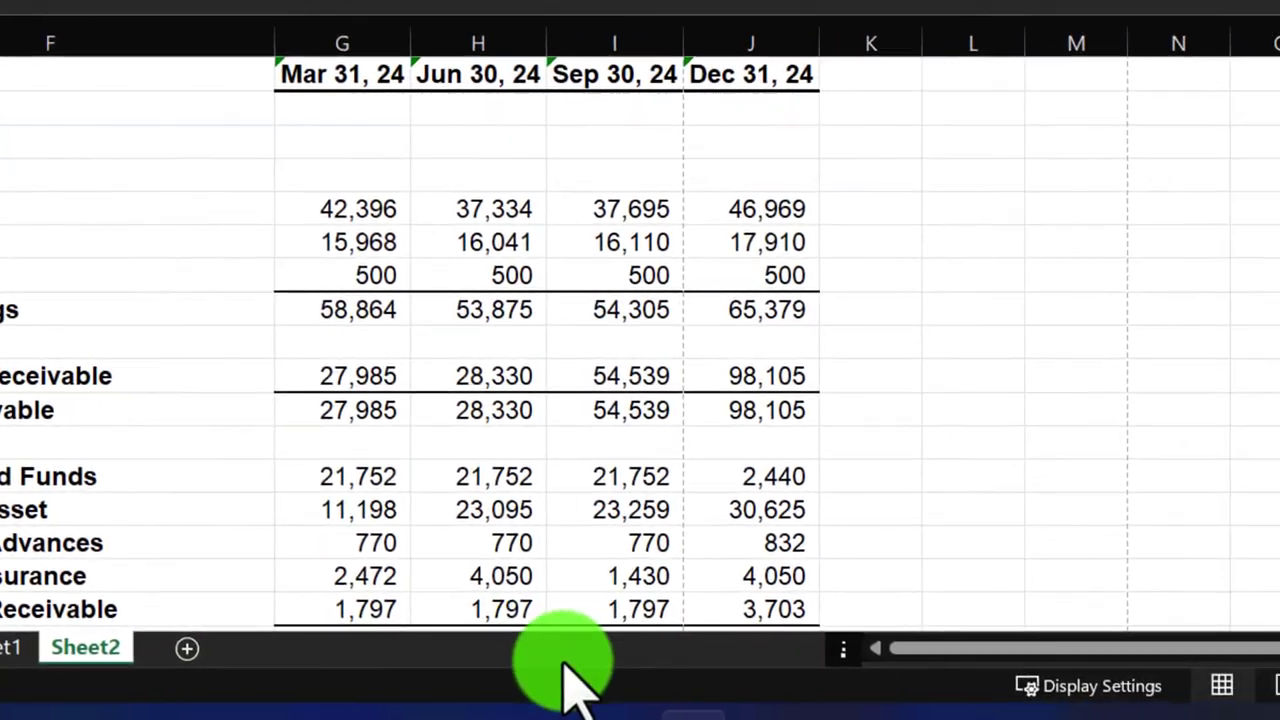
{"action": "left_click", "coordinate": [905, 688]}
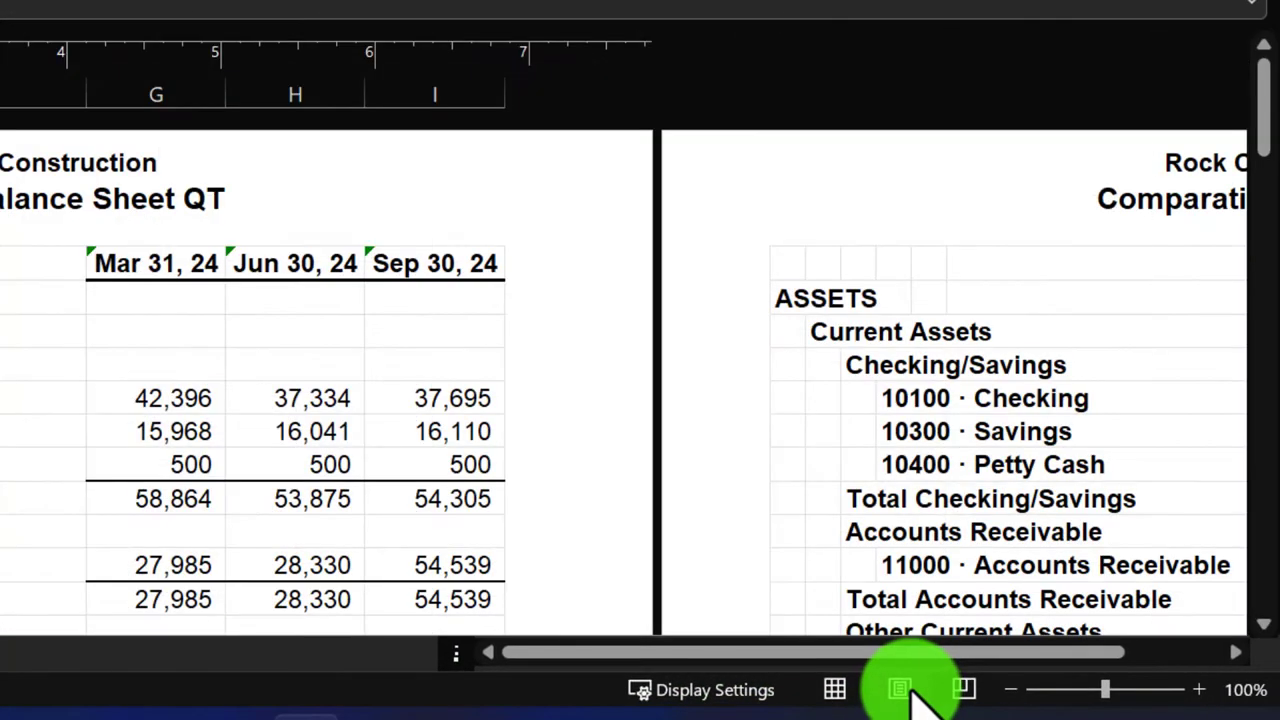
{"action": "left_click", "coordinate": [836, 689]}
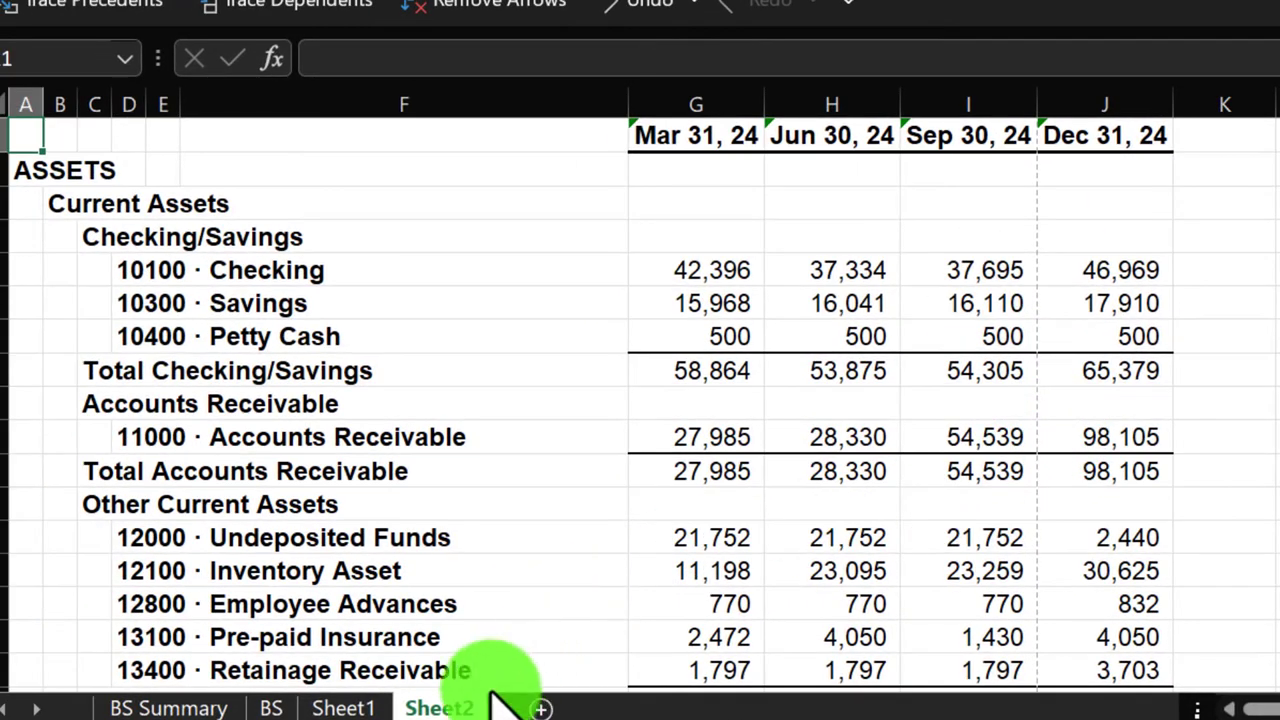
Rename the Sheet1 worksheet as Comp BS.
{"action": "left_click", "coordinate": [385, 708]}
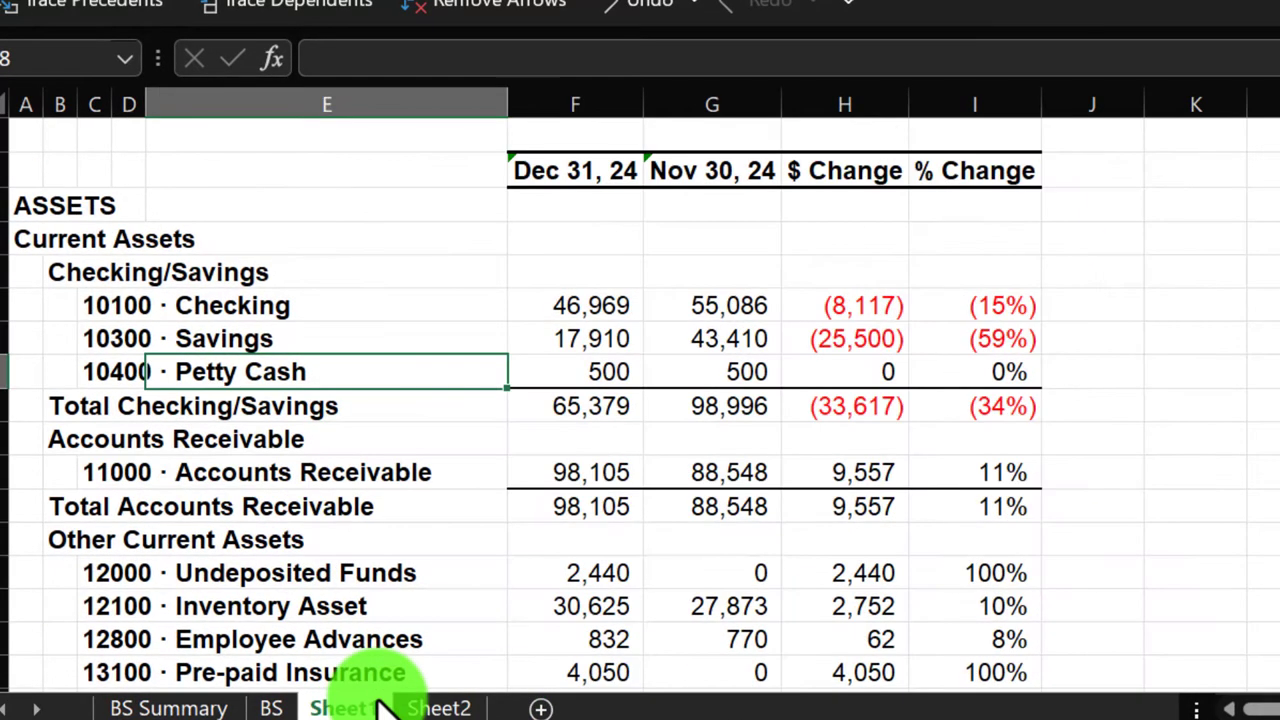
{"action": "double_click", "coordinate": [360, 708]}
{"action": "type", "text": "Comp B"}
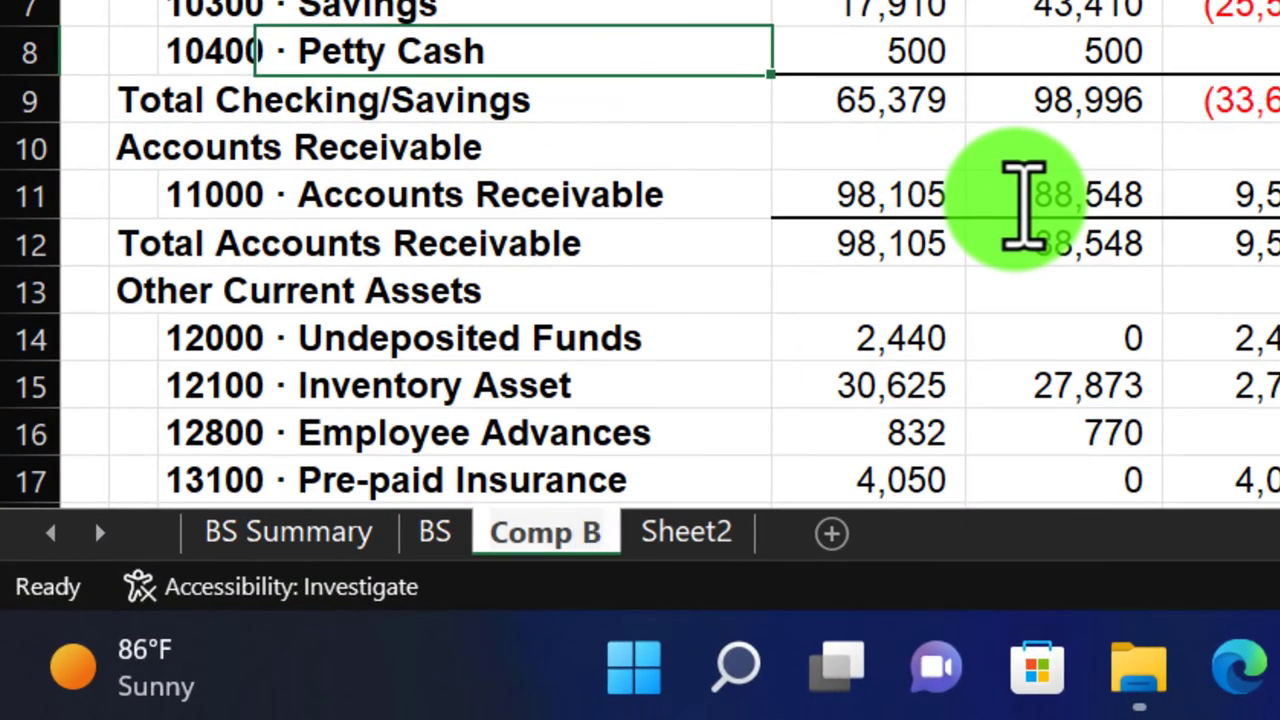
{"action": "type", "text": "S"}
{"action": "left_click", "coordinate": [994, 143]}
Rename Sheet2 as Comp PY BS and narrow its column F until all four quarter columns fit within the page break.
{"action": "left_click", "coordinate": [720, 545]}
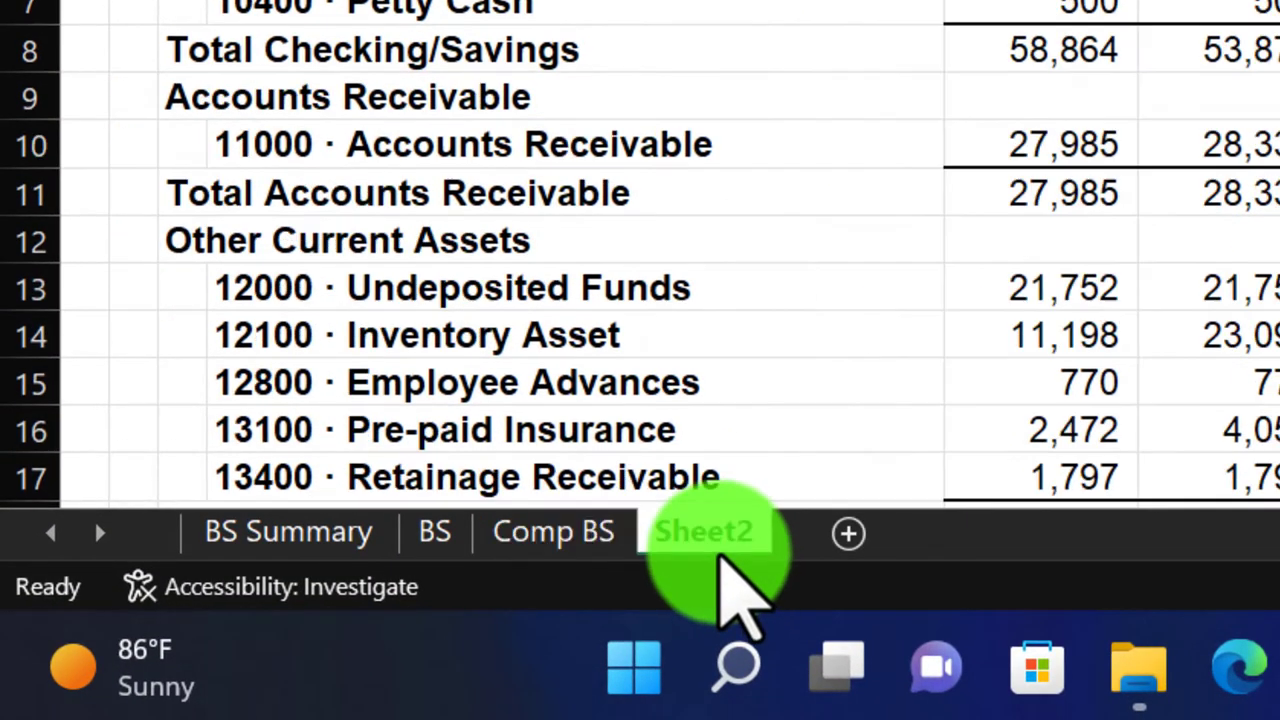
{"action": "double_click", "coordinate": [718, 540]}
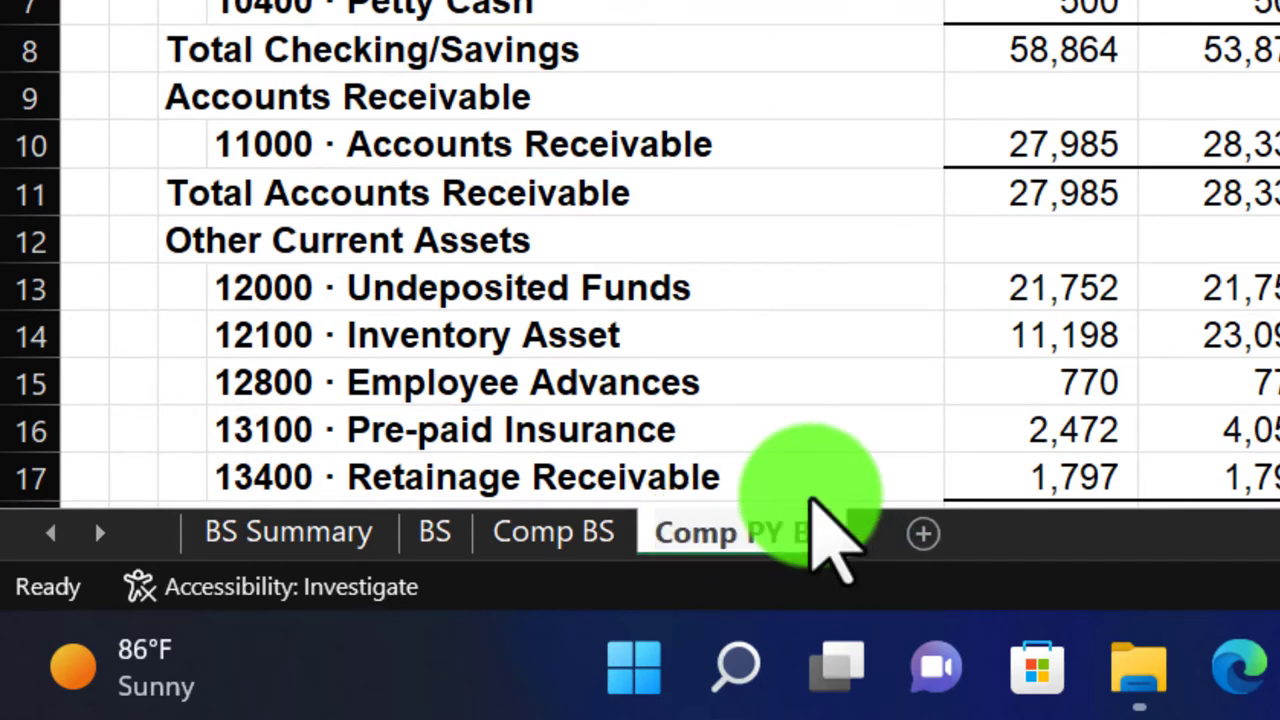
{"action": "type", "text": "Comp PY BS"}
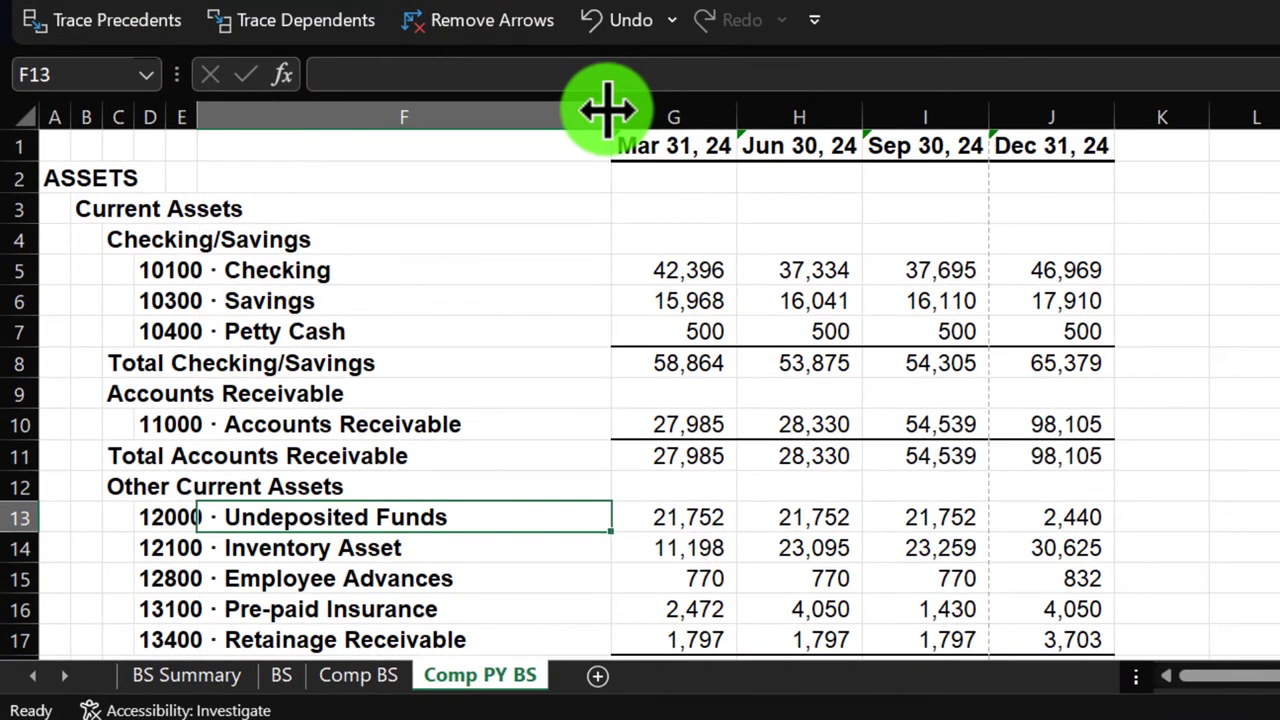
{"action": "left_click_drag", "start_coordinate": [660, 45], "coordinate": [584, 57]}
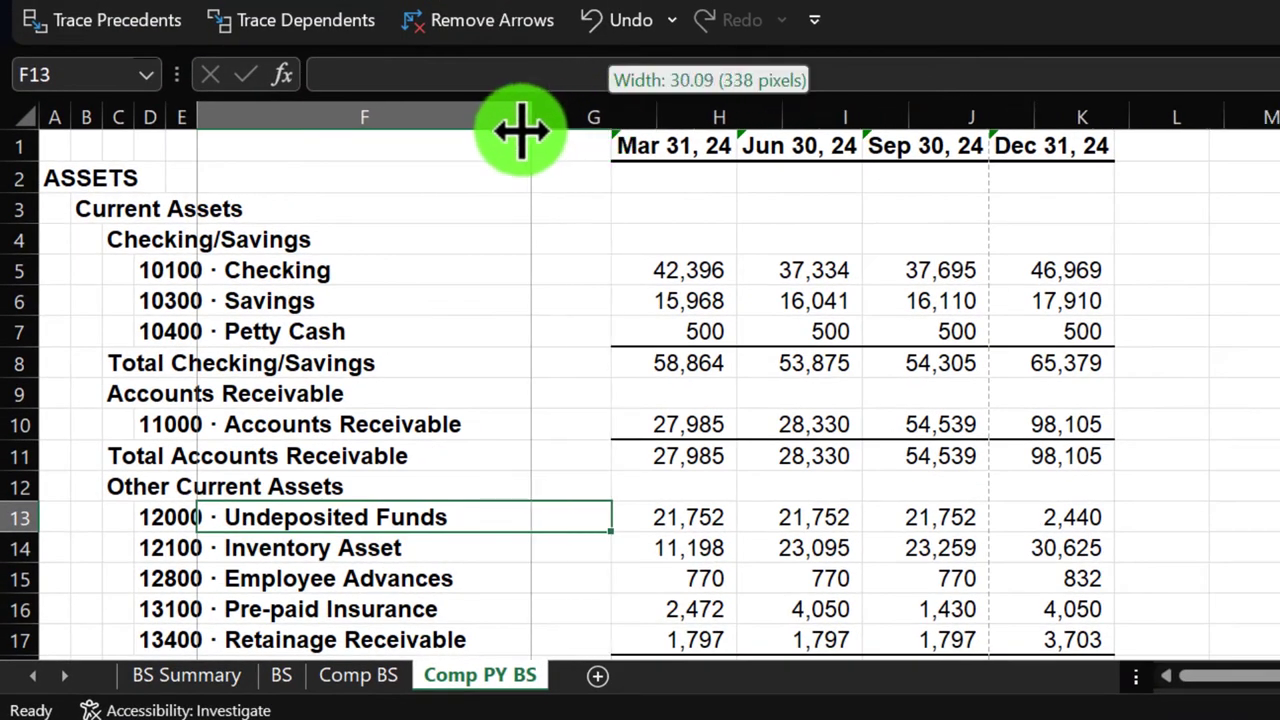
{"action": "left_click_drag", "start_coordinate": [521, 130], "coordinate": [508, 137]}
Move the ASSETS, TOTAL ASSETS, LIABILITIES & EQUITY and TOTAL LIABILITIES & EQUITY labels on Comp PY BS from column A into column B.
{"action": "left_click", "coordinate": [52, 178]}
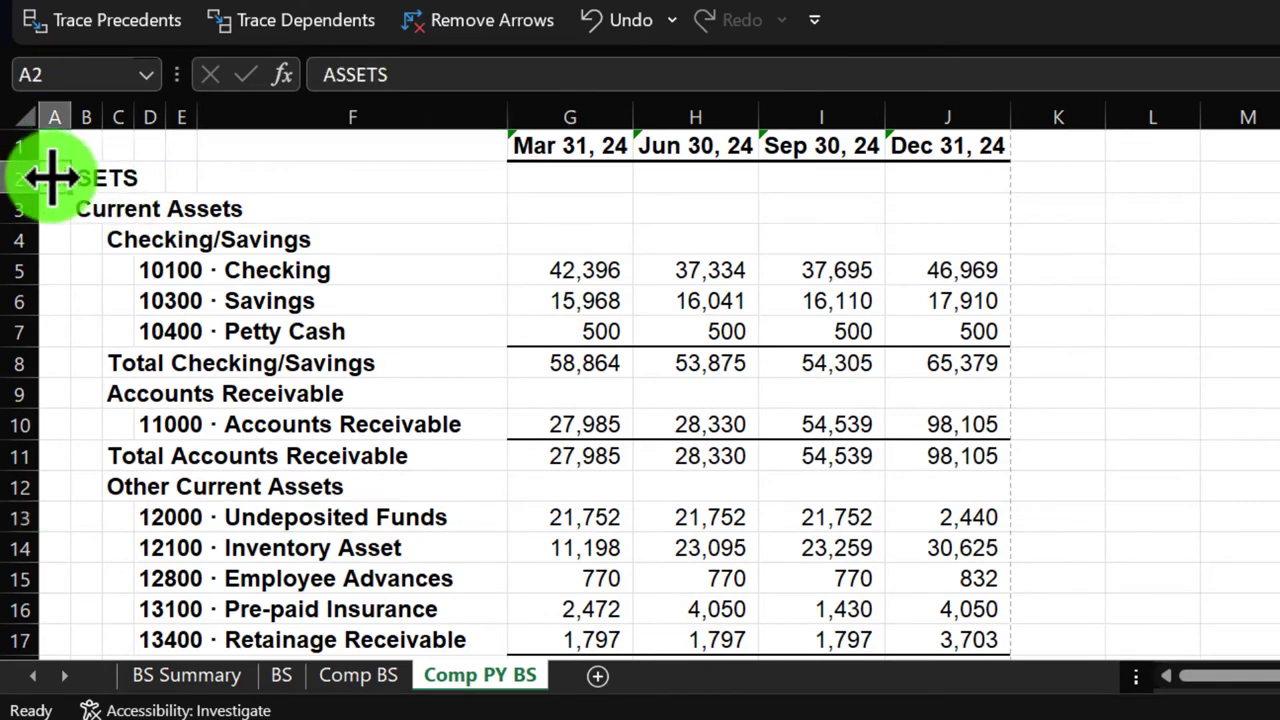
{"action": "left_click_drag", "start_coordinate": [80, 195], "coordinate": [86, 185]}
{"action": "scroll", "coordinate": [50, 371], "scroll_direction": "down", "scroll_amount": 7}
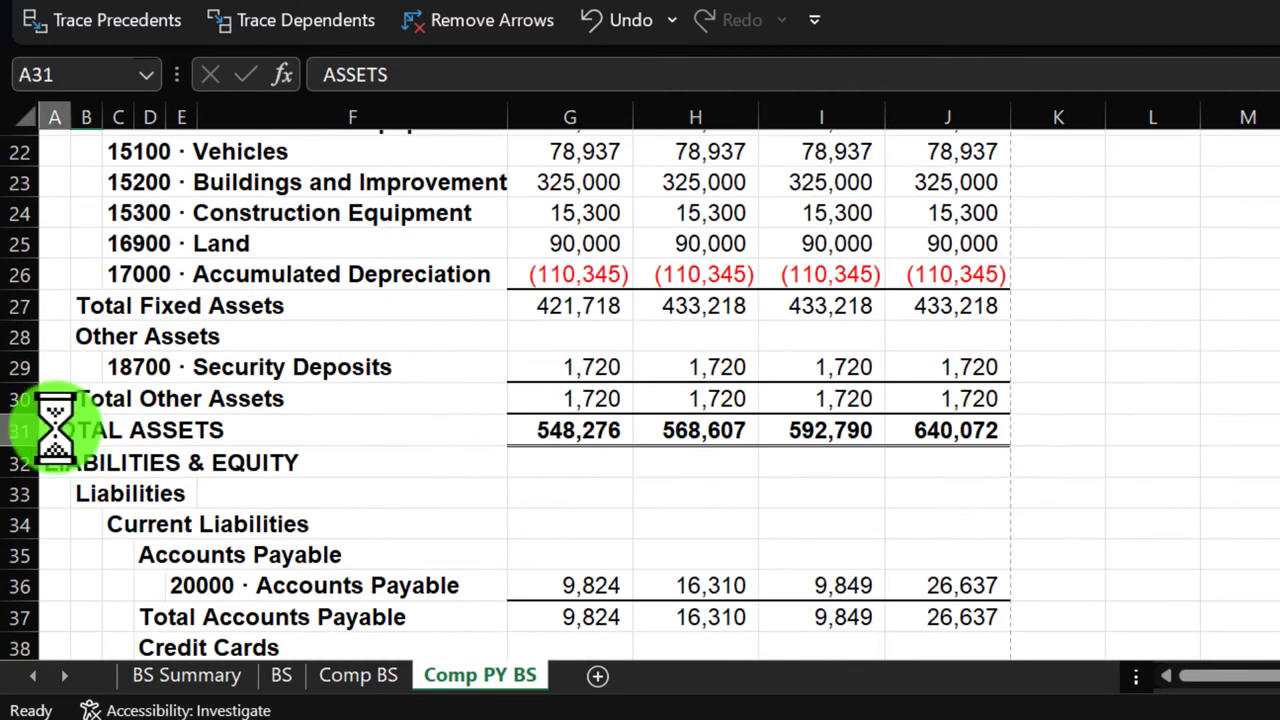
{"action": "left_click_drag", "start_coordinate": [75, 490], "coordinate": [90, 512]}
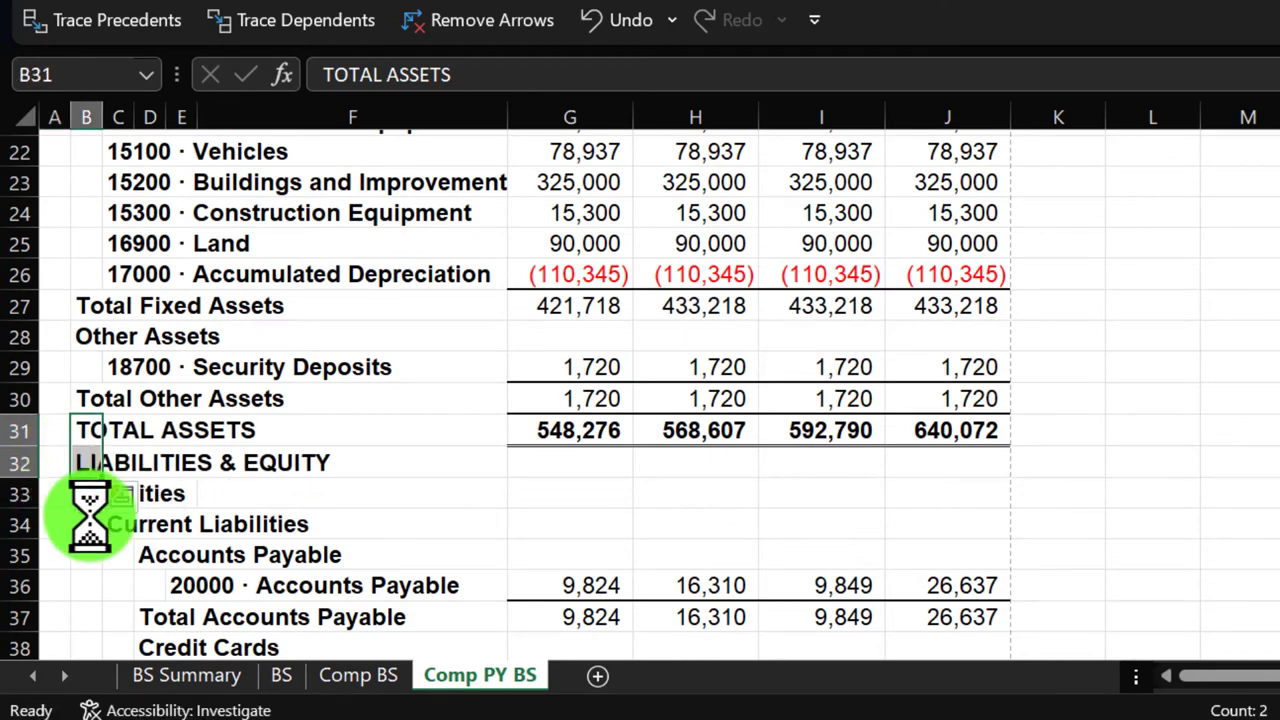
{"action": "scroll", "coordinate": [90, 515], "scroll_direction": "down", "scroll_amount": 8}
{"action": "scroll", "coordinate": [90, 515], "scroll_direction": "down", "scroll_amount": 5}
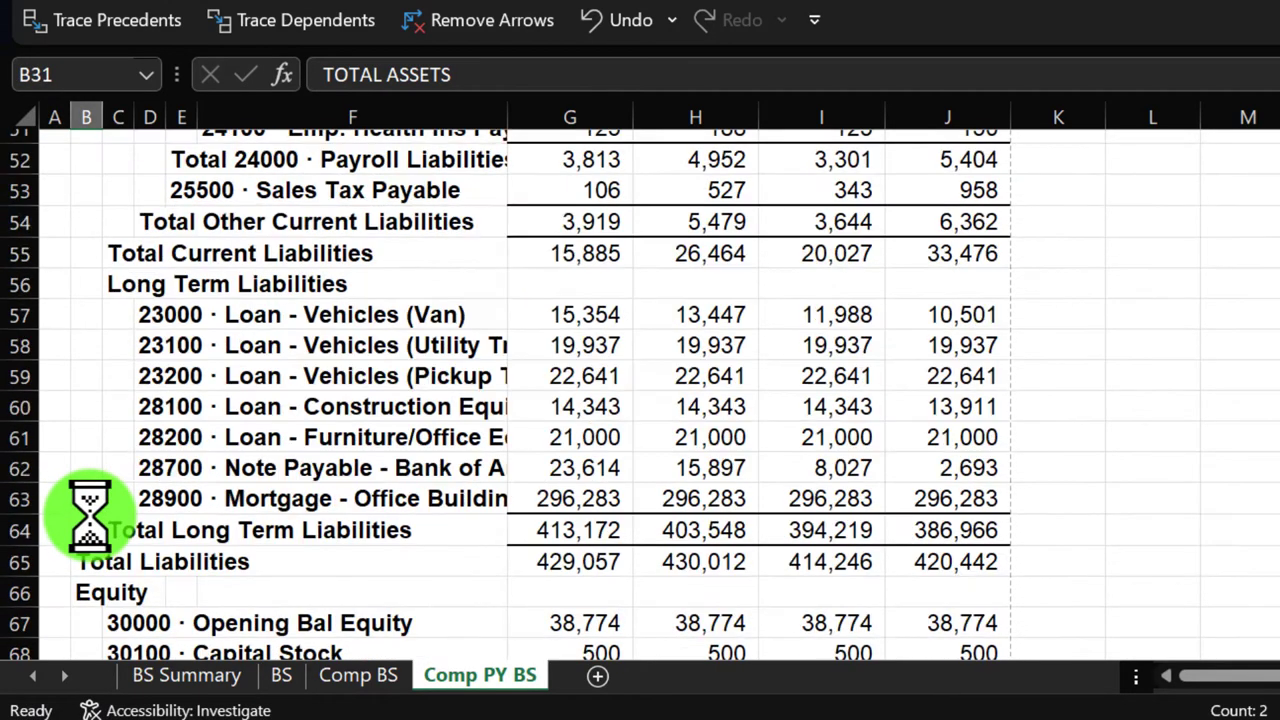
{"action": "left_click", "coordinate": [62, 505]}
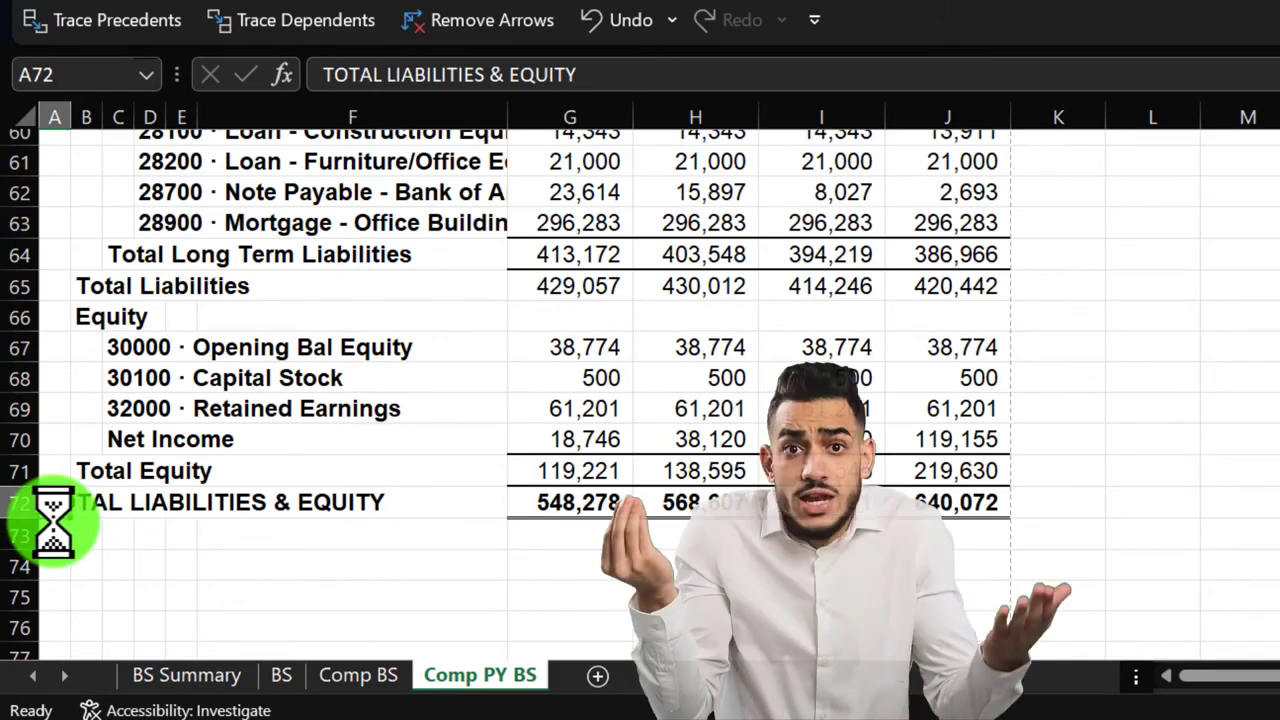
{"action": "left_click", "coordinate": [55, 526]}
{"action": "left_click", "coordinate": [52, 508]}
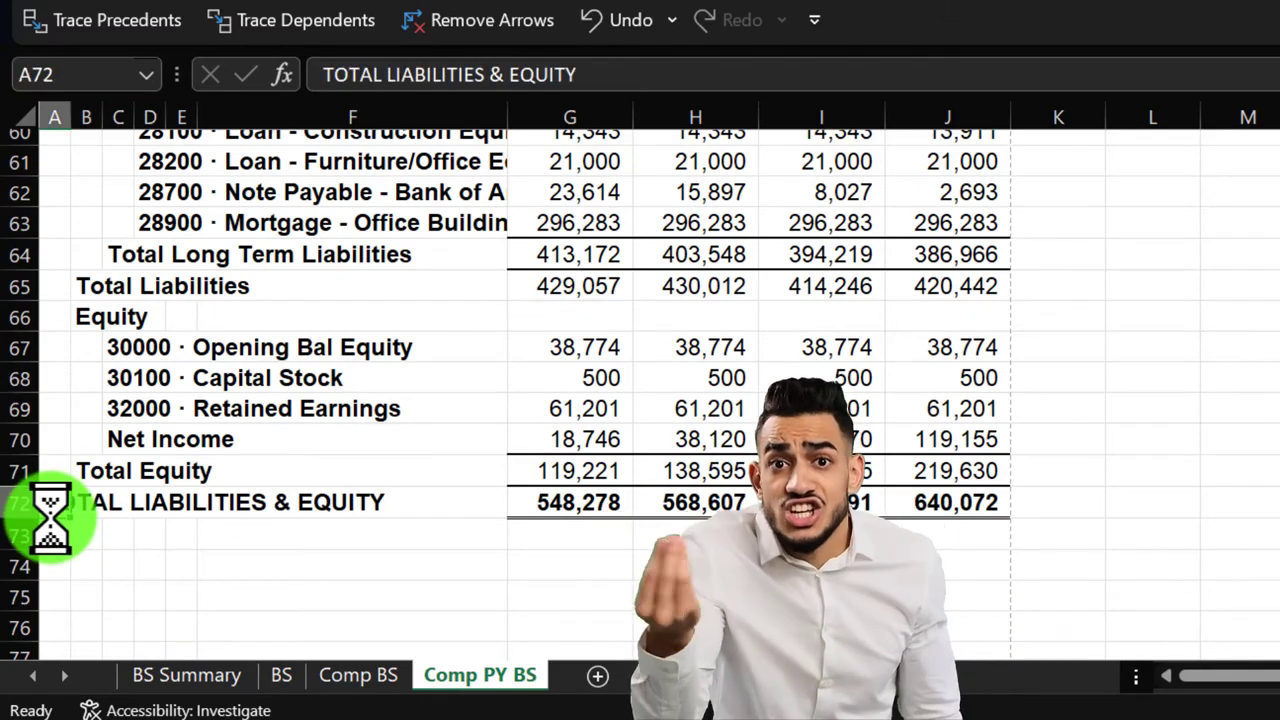
{"action": "left_click_drag", "start_coordinate": [50, 513], "coordinate": [105, 528]}
Delete the emptied column A from the Comp PY BS worksheet.
{"action": "scroll", "coordinate": [84, 566], "scroll_direction": "up", "scroll_amount": 19}
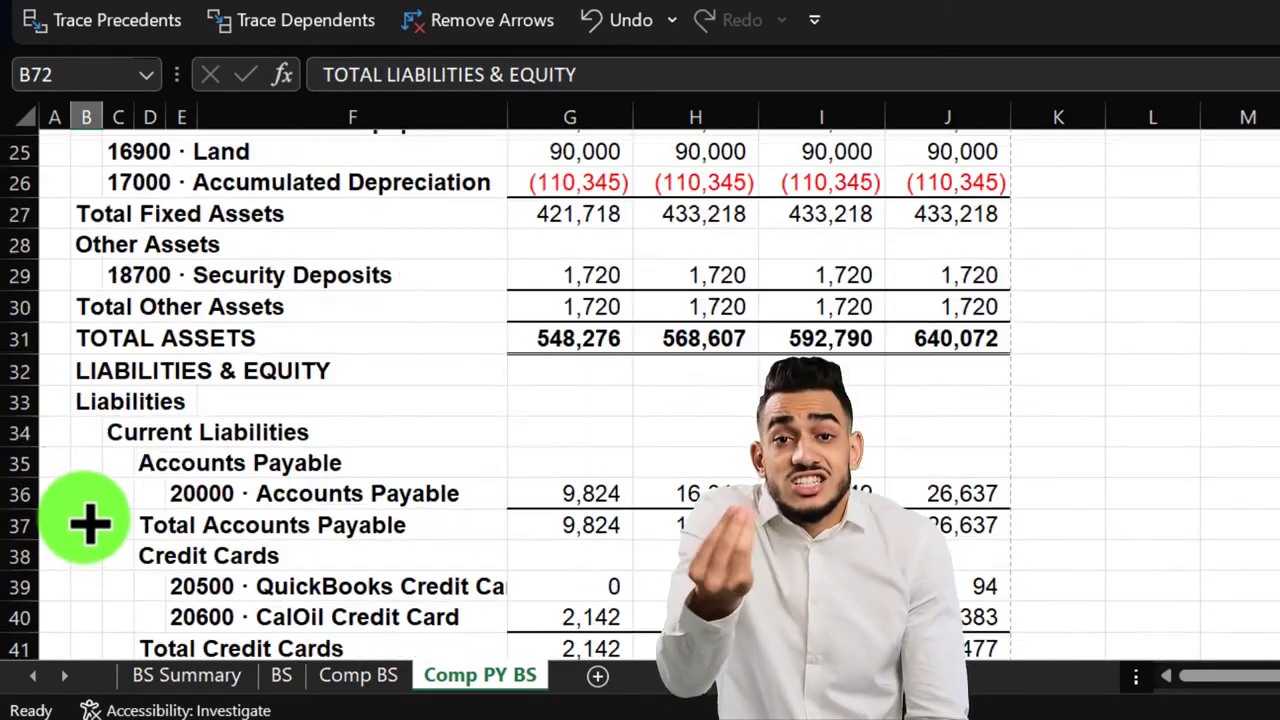
{"action": "left_click", "coordinate": [55, 132]}
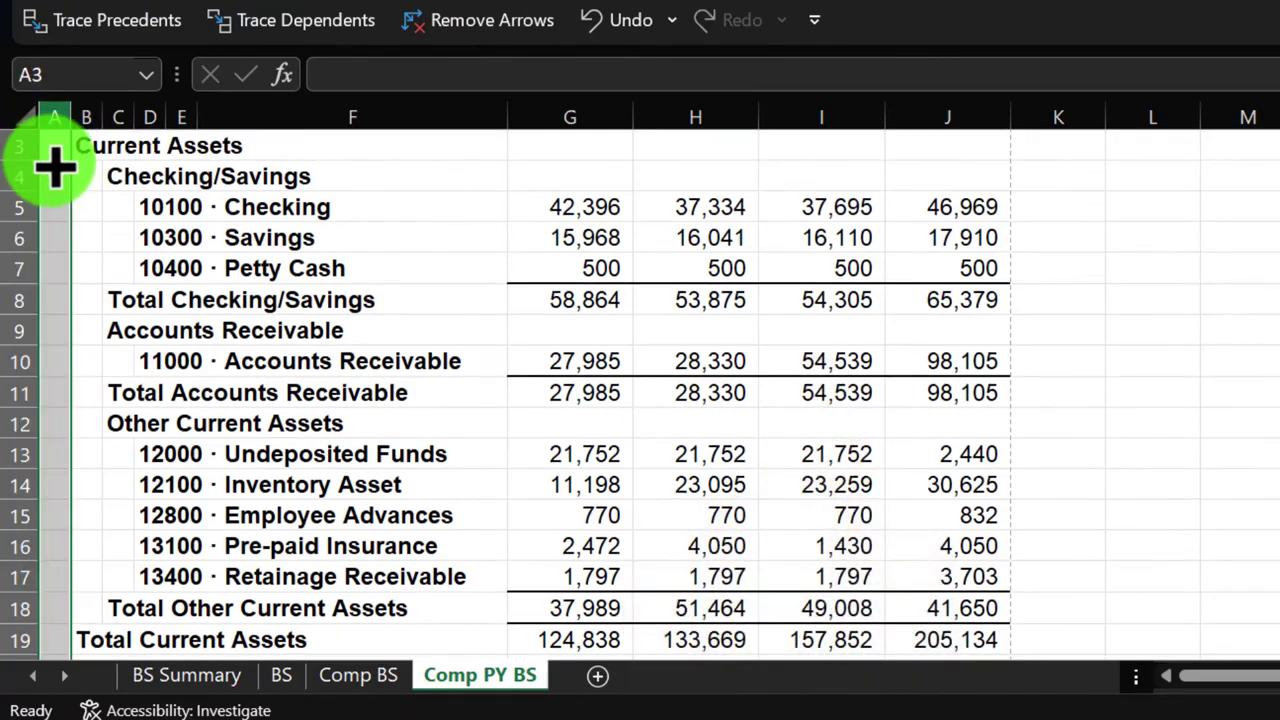
{"action": "right_click", "coordinate": [52, 150]}
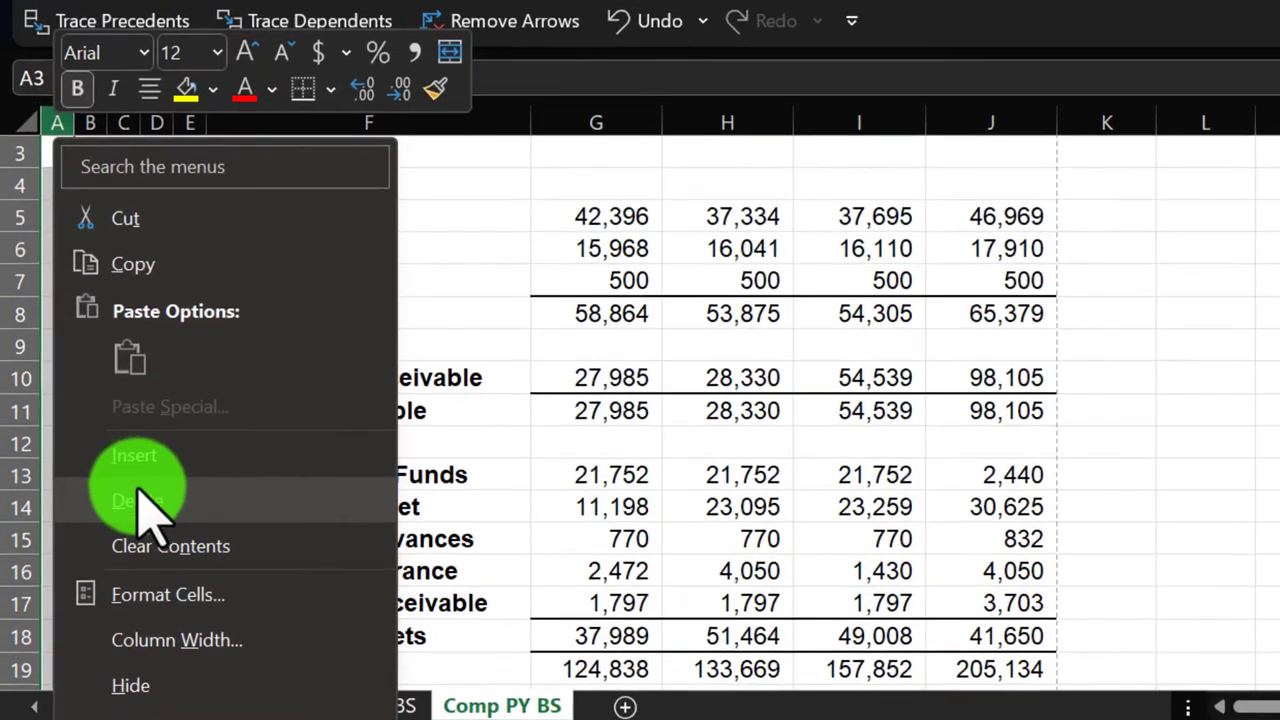
{"action": "left_click", "coordinate": [140, 500]}
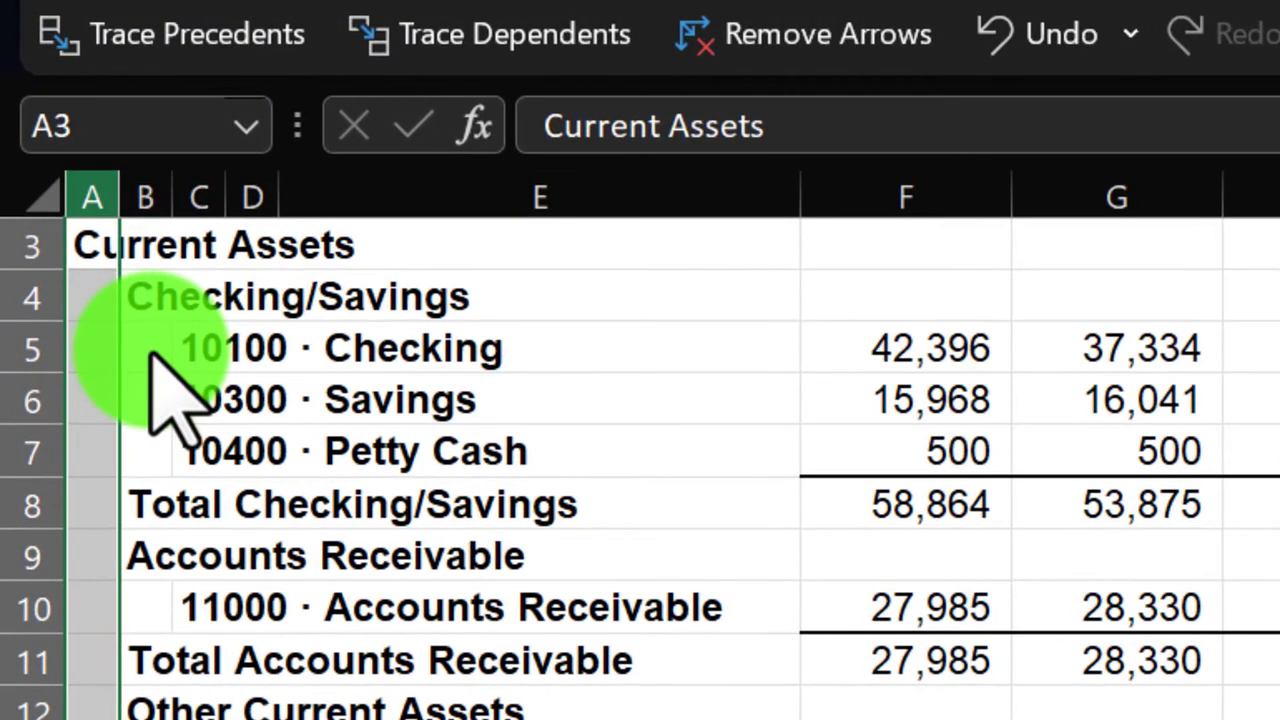
{"action": "key", "text": "Down"}
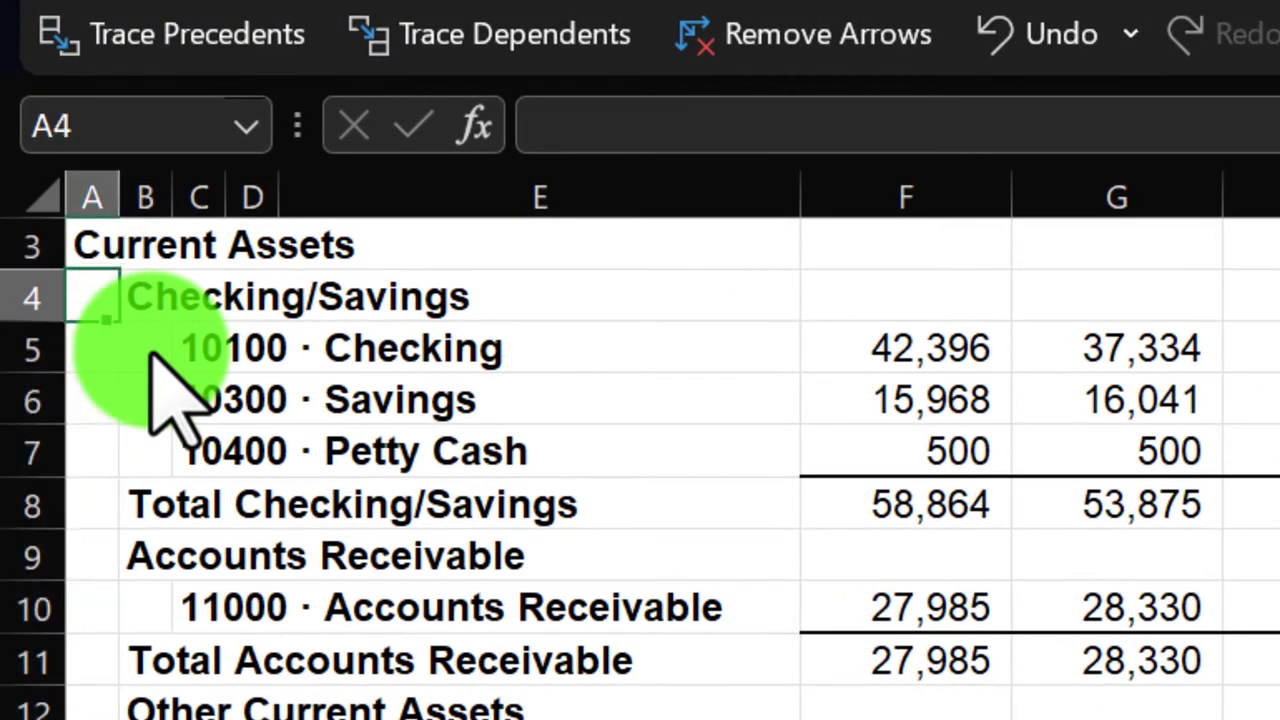
{"action": "key", "text": "Right"}
{"action": "key", "text": "Right"}
{"action": "key", "text": "Right"}
{"action": "key", "text": "Right"}
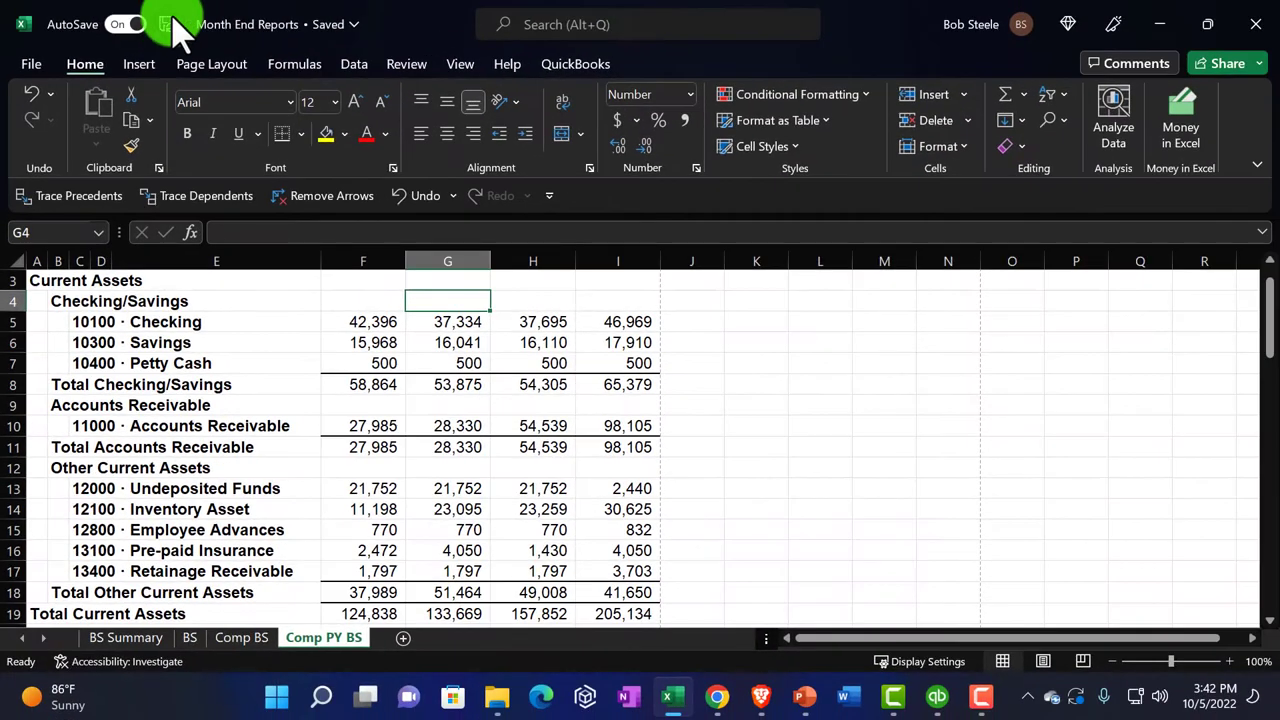
Close the workbook, and run the memorized report 5 Balance Sheet Virtical Analyais from the QuickBooks Report Center.
{"action": "left_click", "coordinate": [1243, 24]}
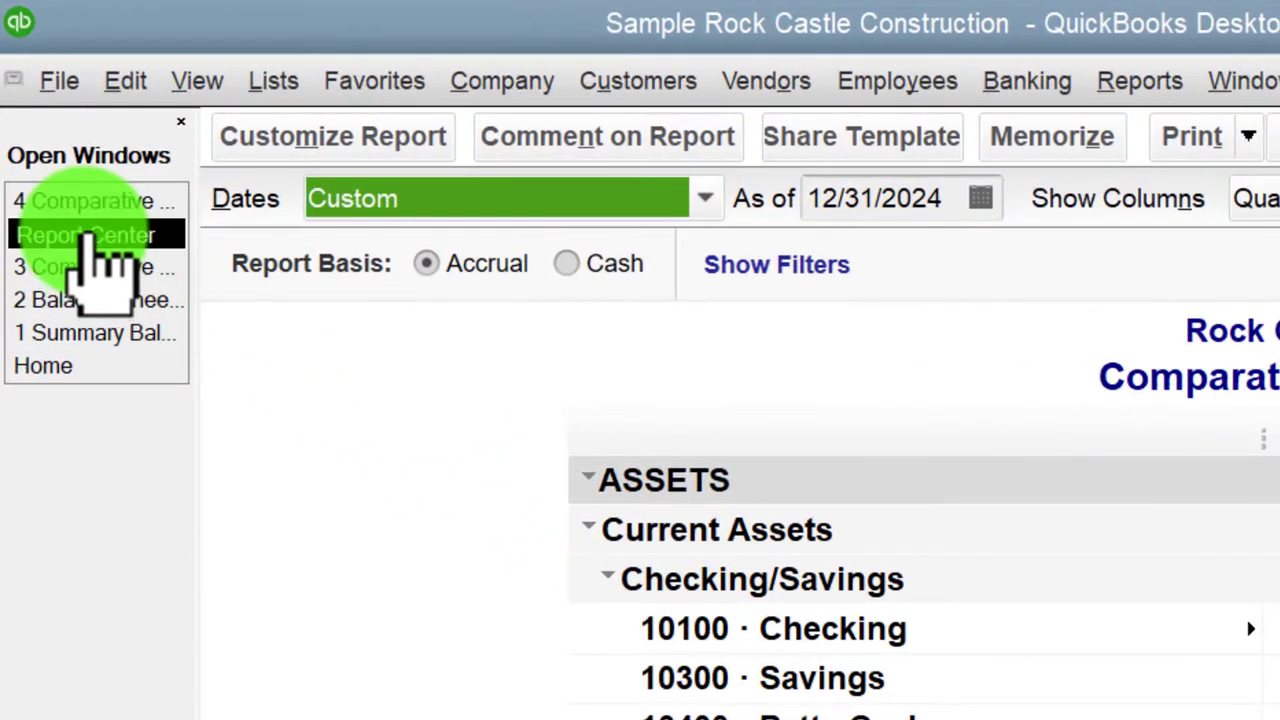
{"action": "left_click", "coordinate": [90, 236]}
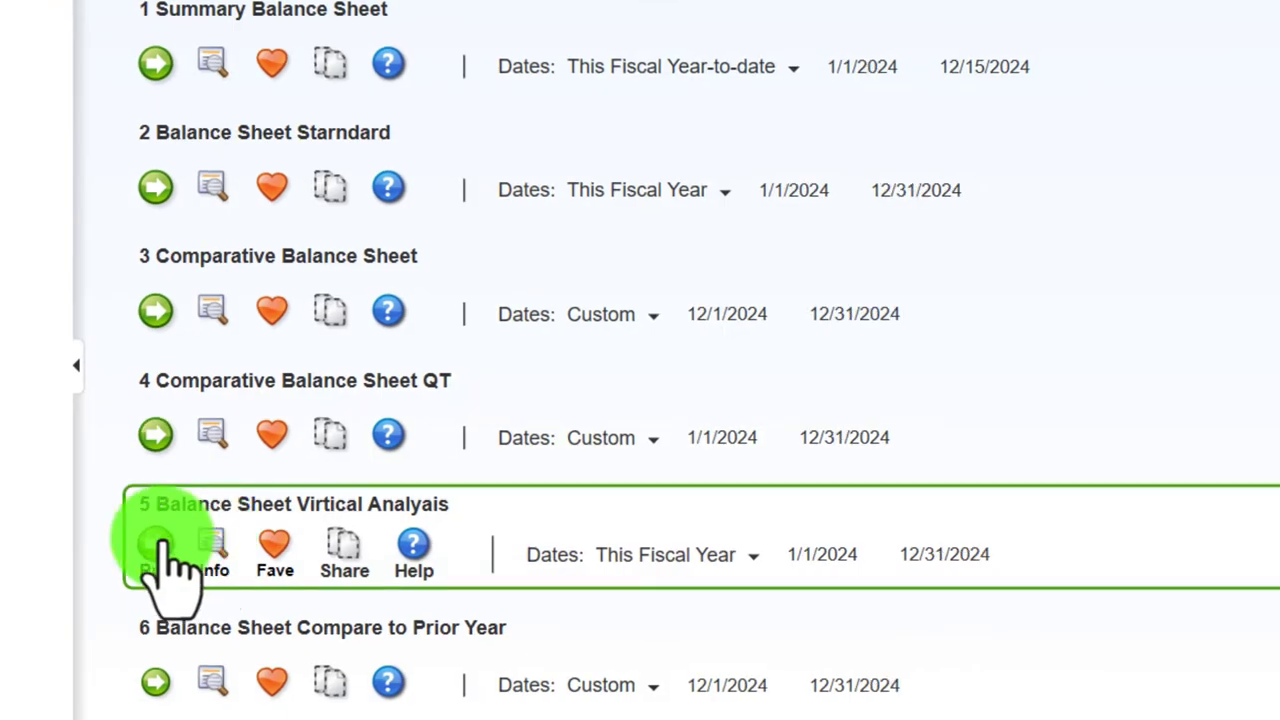
{"action": "left_click", "coordinate": [157, 545]}
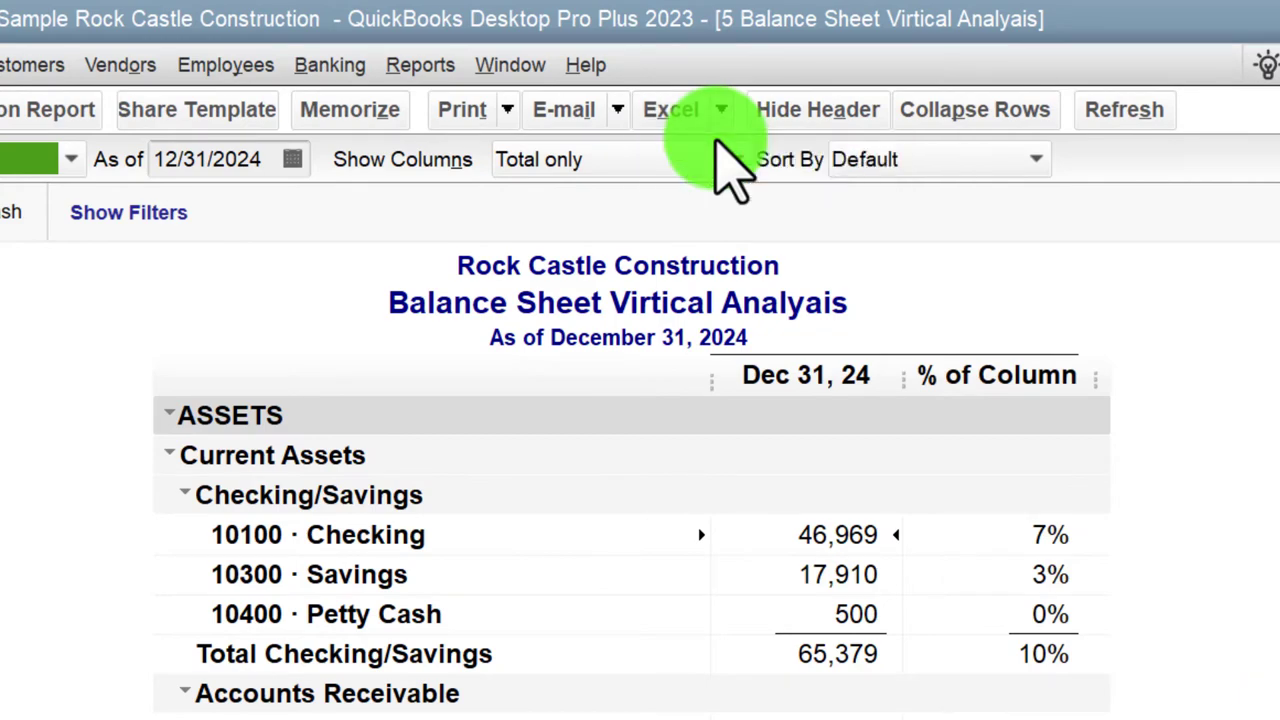
Export the Balance Sheet Virtical Analyais report to a new worksheet in the existing Month End Reports workbook.
{"action": "left_click", "coordinate": [716, 138]}
{"action": "left_click", "coordinate": [420, 380]}
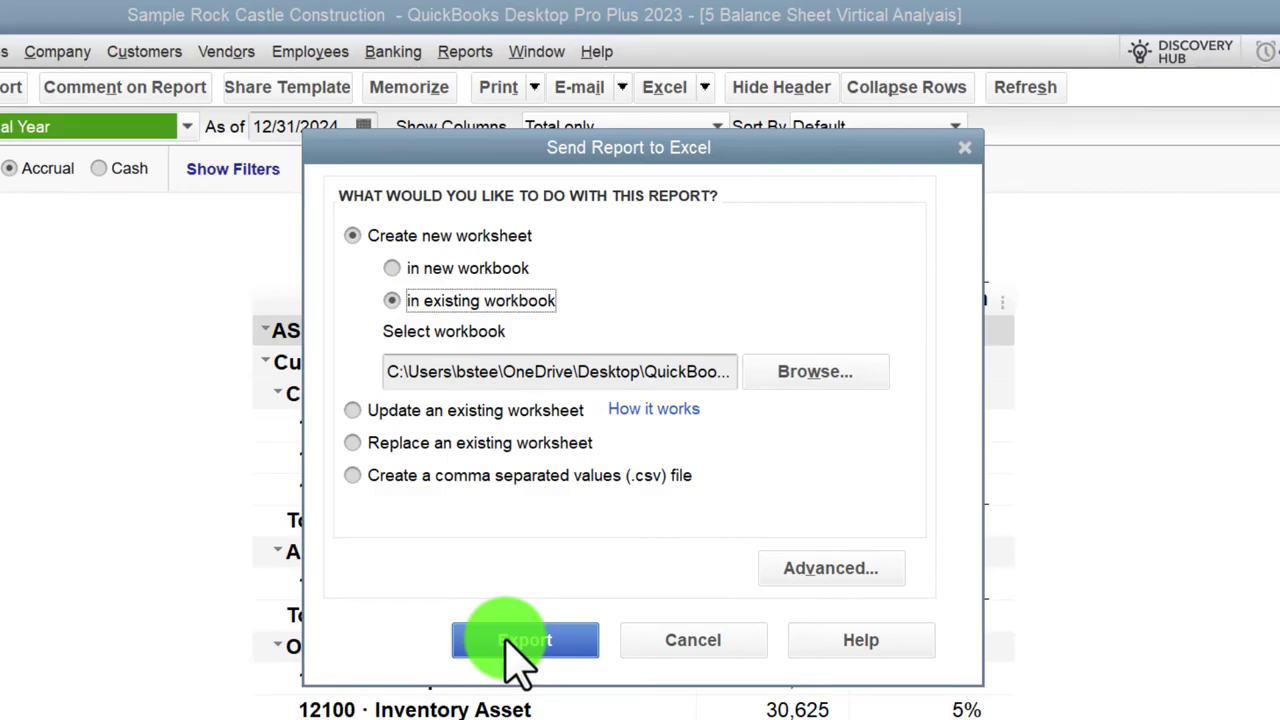
{"action": "left_click", "coordinate": [520, 640]}
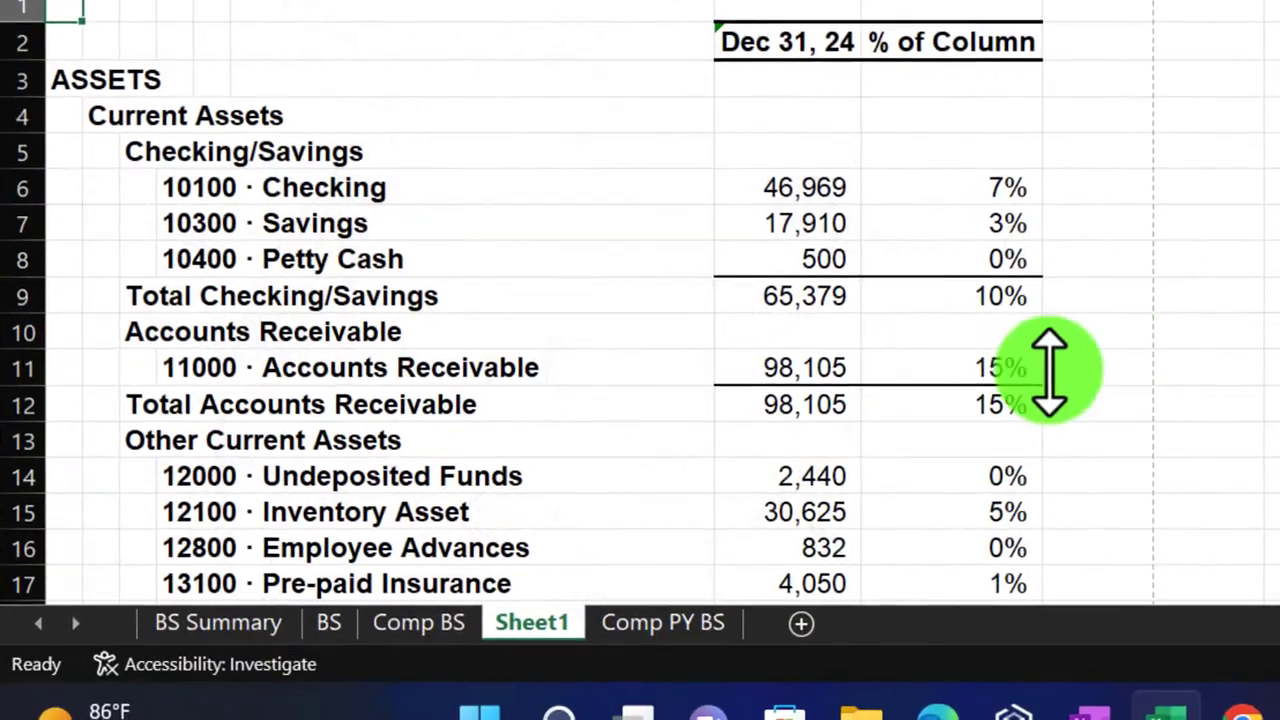
Move the new Sheet1 behind Comp PY BS, check its page layout, and rename it as BA VA.
{"action": "left_click_drag", "start_coordinate": [568, 623], "coordinate": [760, 630]}
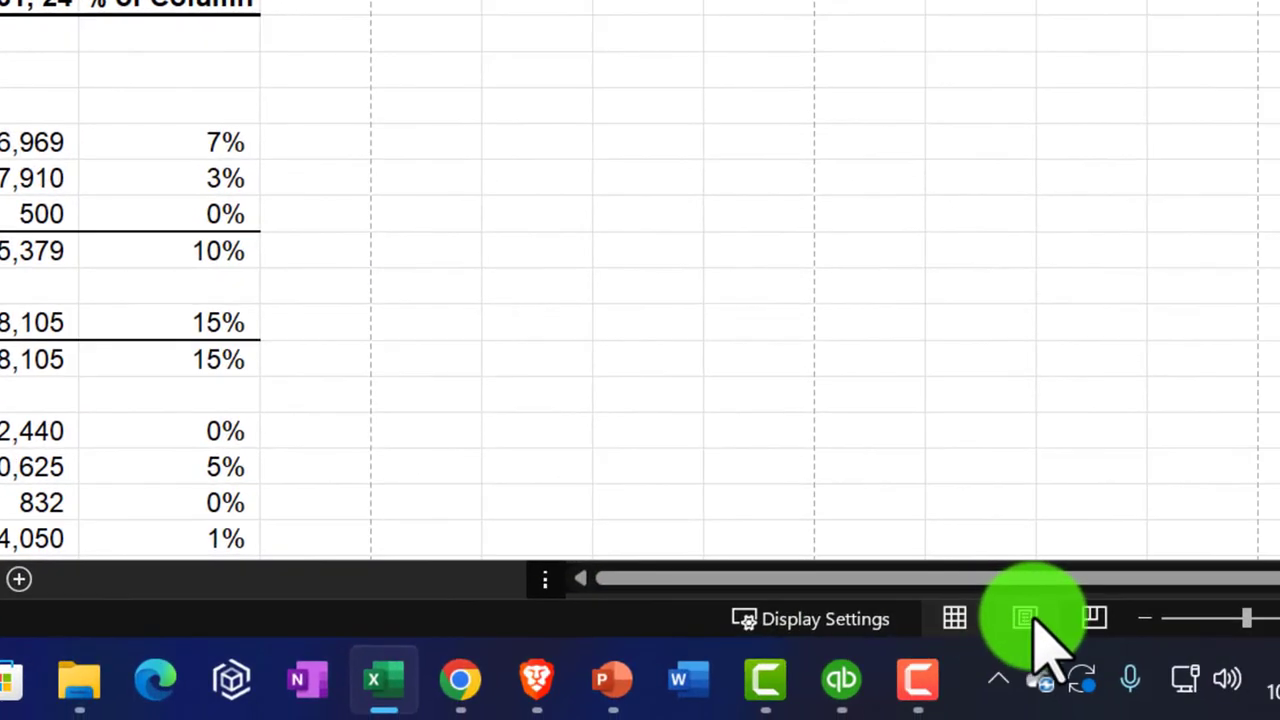
{"action": "left_click", "coordinate": [1025, 617]}
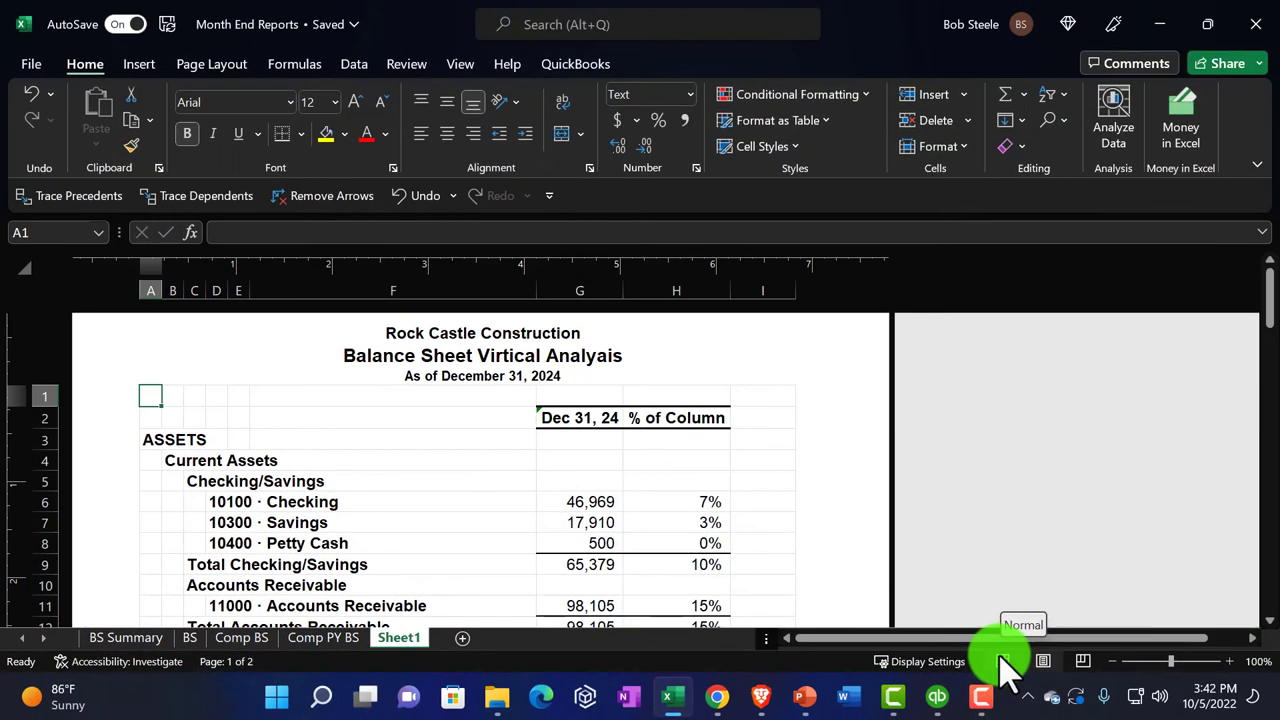
{"action": "left_click", "coordinate": [1003, 659]}
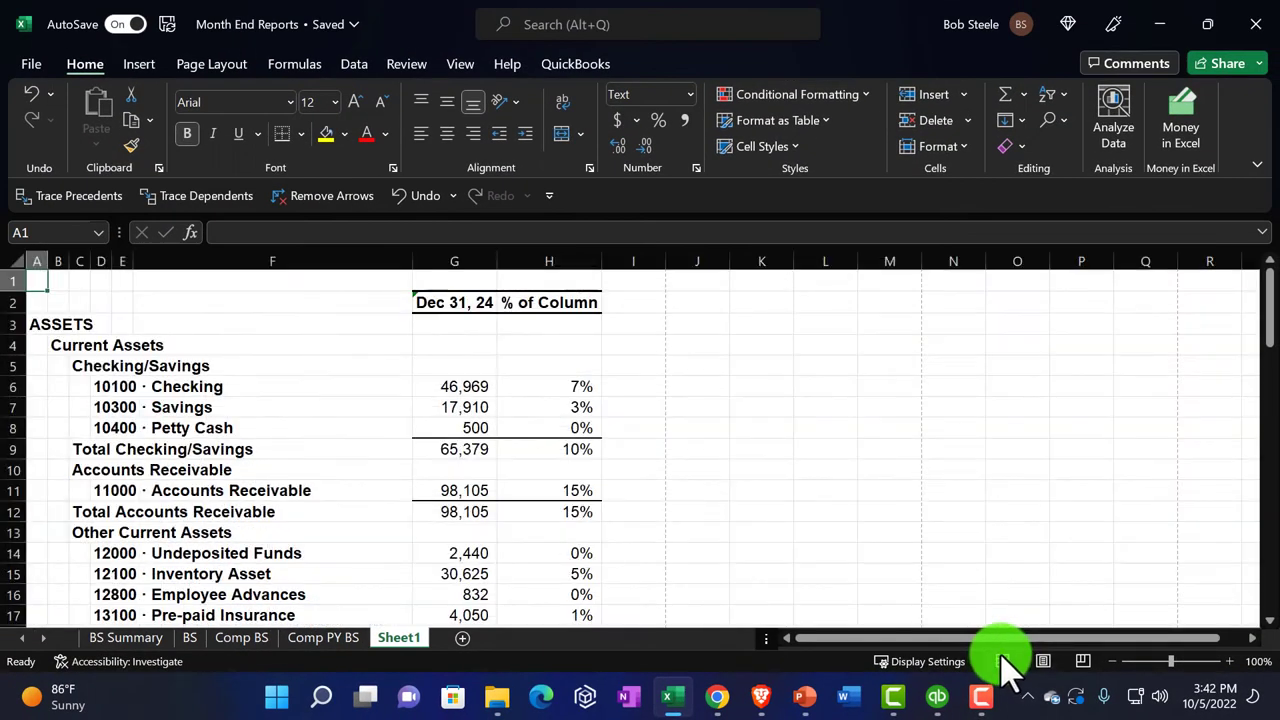
{"action": "double_click", "coordinate": [398, 638]}
{"action": "type", "text": "BA VA"}
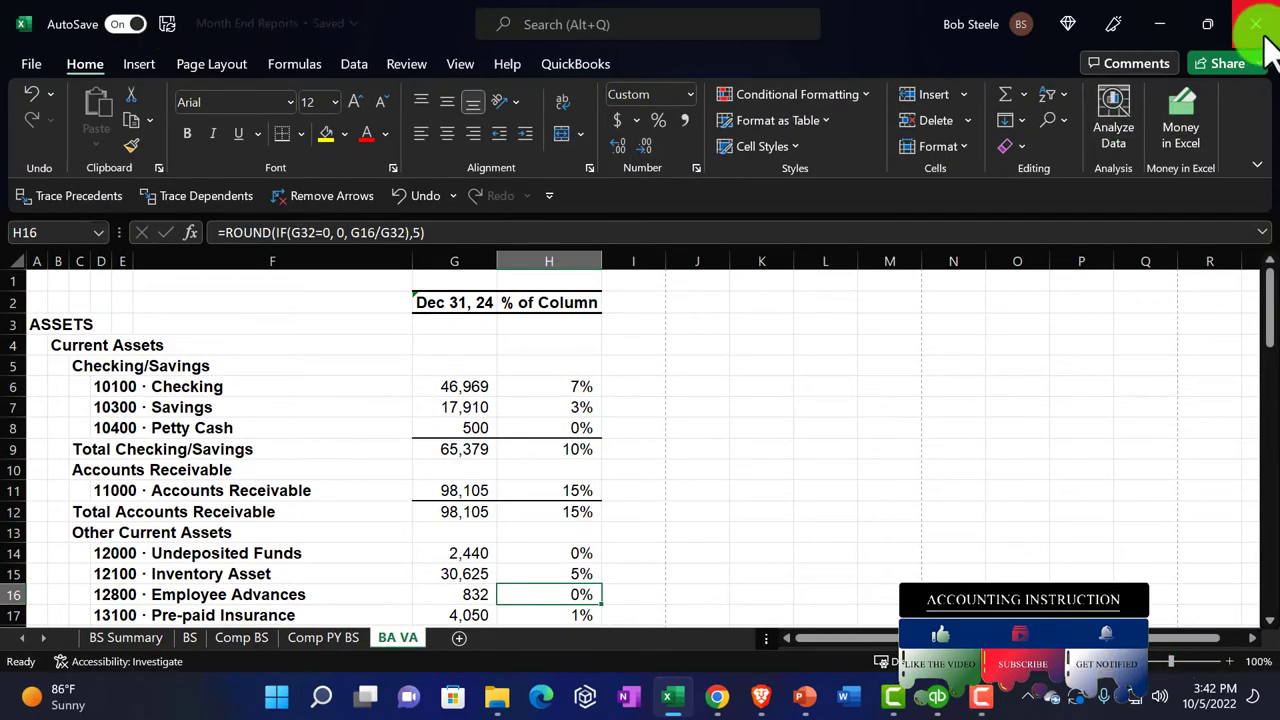
Close the workbook, and run the memorized report 6 Balance Sheet Compare to Prior Year from the QuickBooks Report Center.
{"action": "left_click", "coordinate": [1258, 36]}
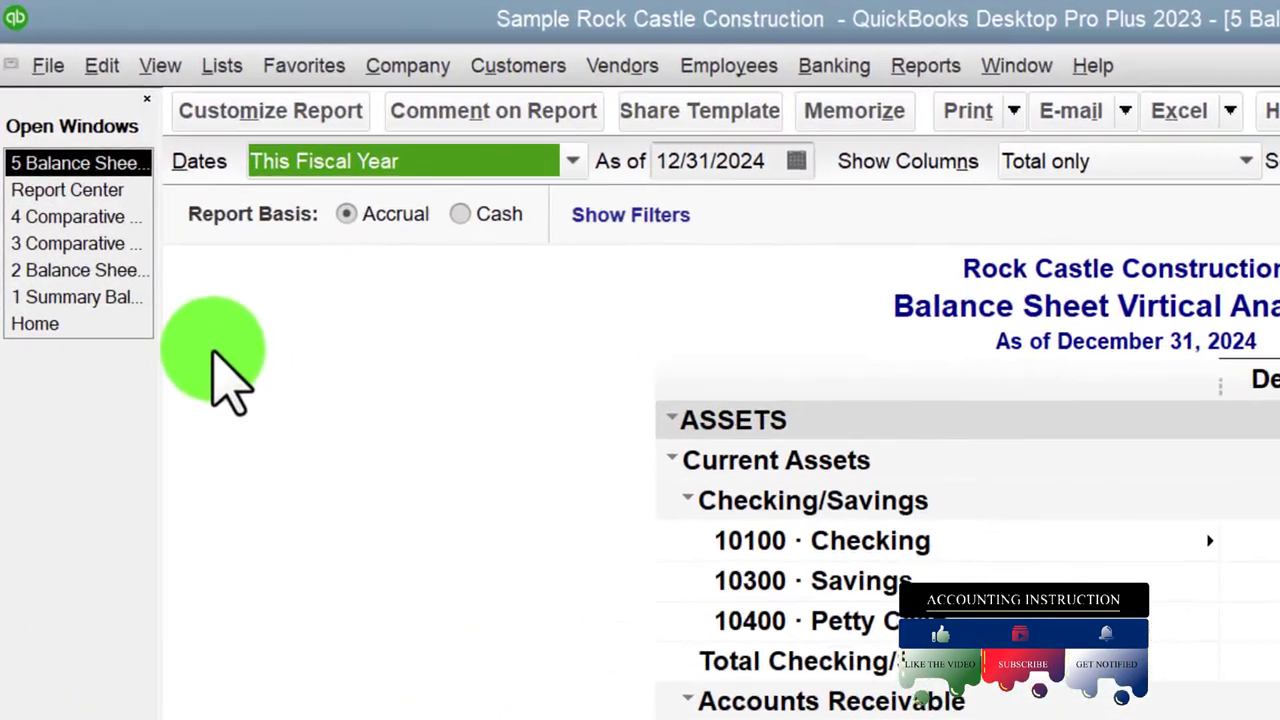
{"action": "left_click", "coordinate": [67, 189]}
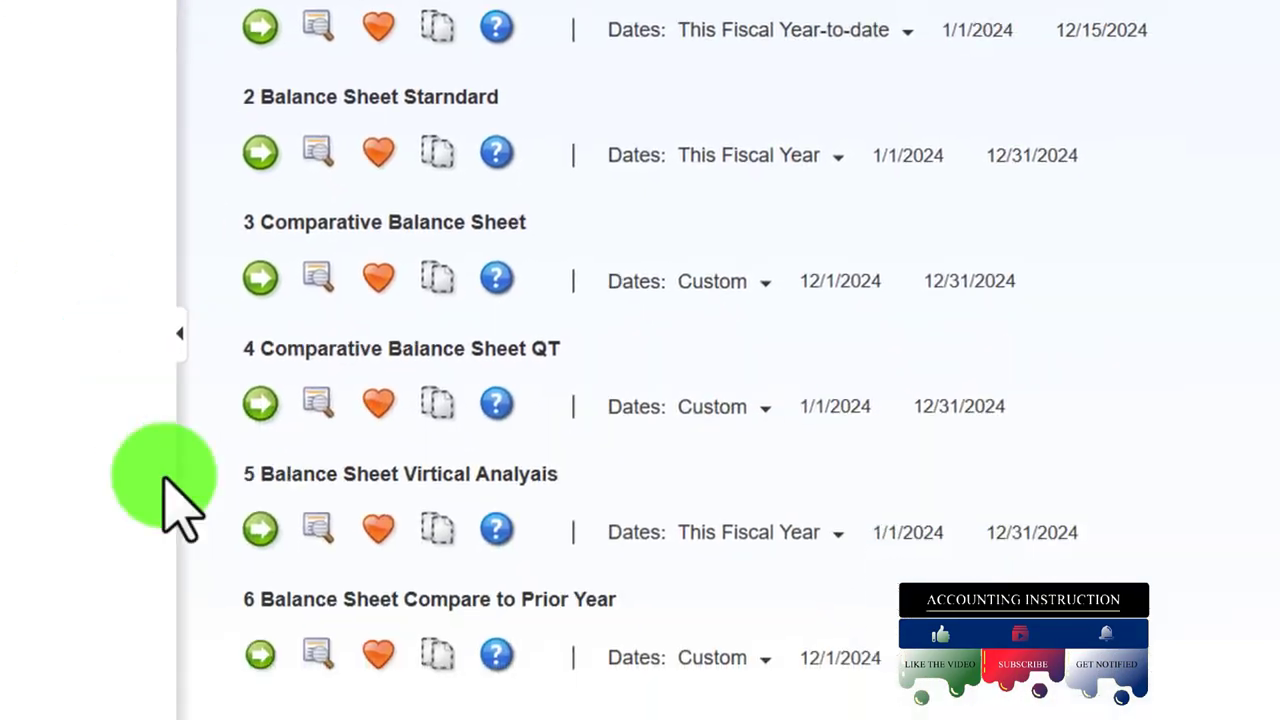
{"action": "left_click", "coordinate": [200, 568]}
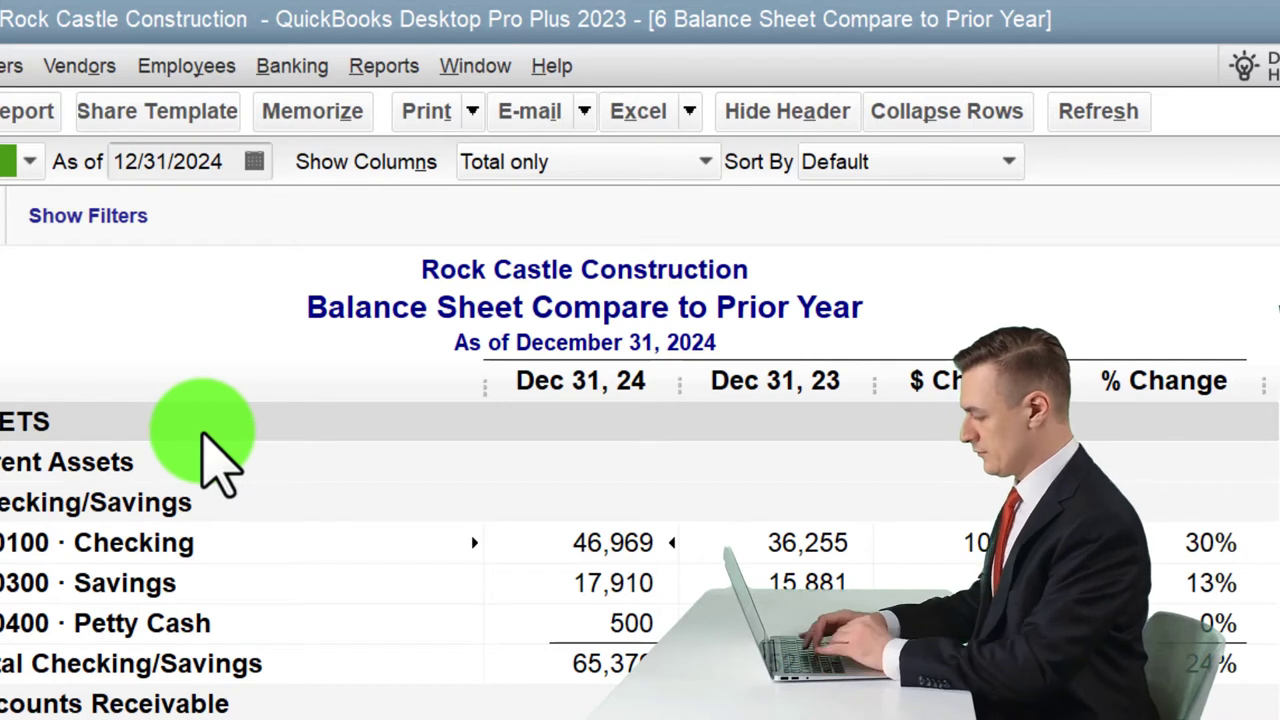
Export the Balance Sheet Compare to Prior Year report to a new worksheet in the existing Month End Reports workbook.
{"action": "left_click", "coordinate": [697, 110]}
{"action": "left_click", "coordinate": [700, 145]}
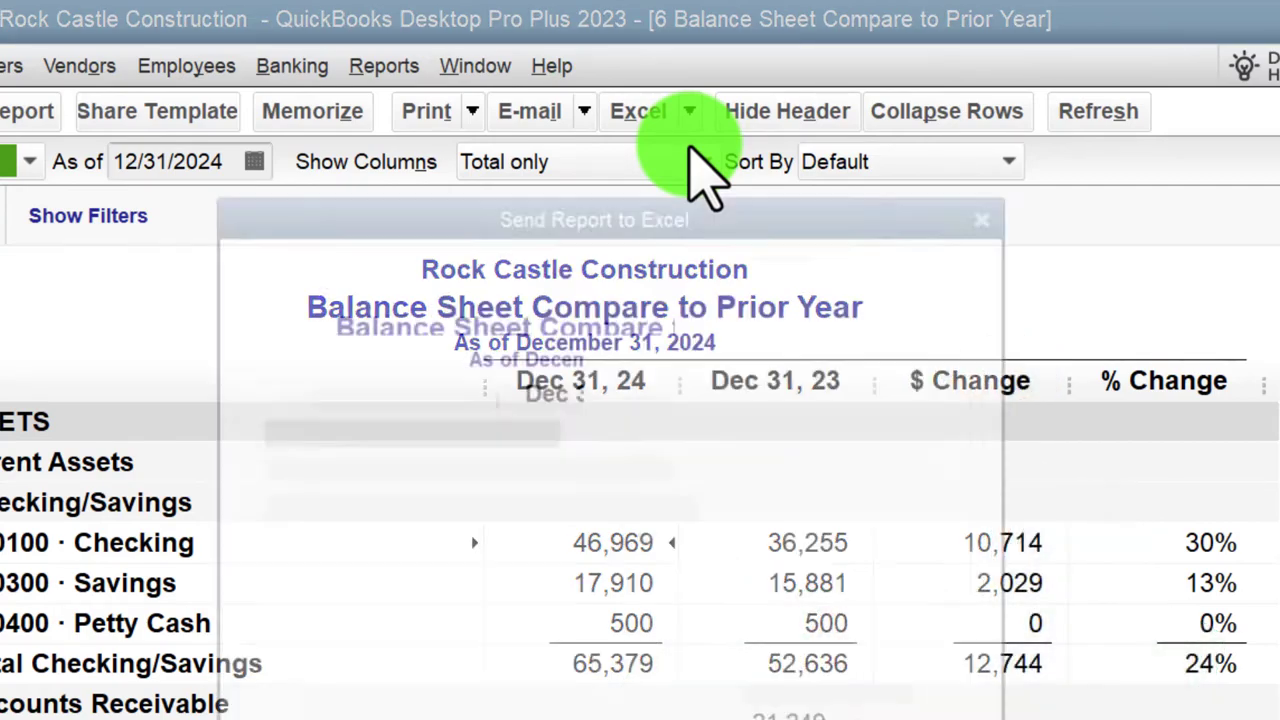
{"action": "left_click", "coordinate": [290, 384]}
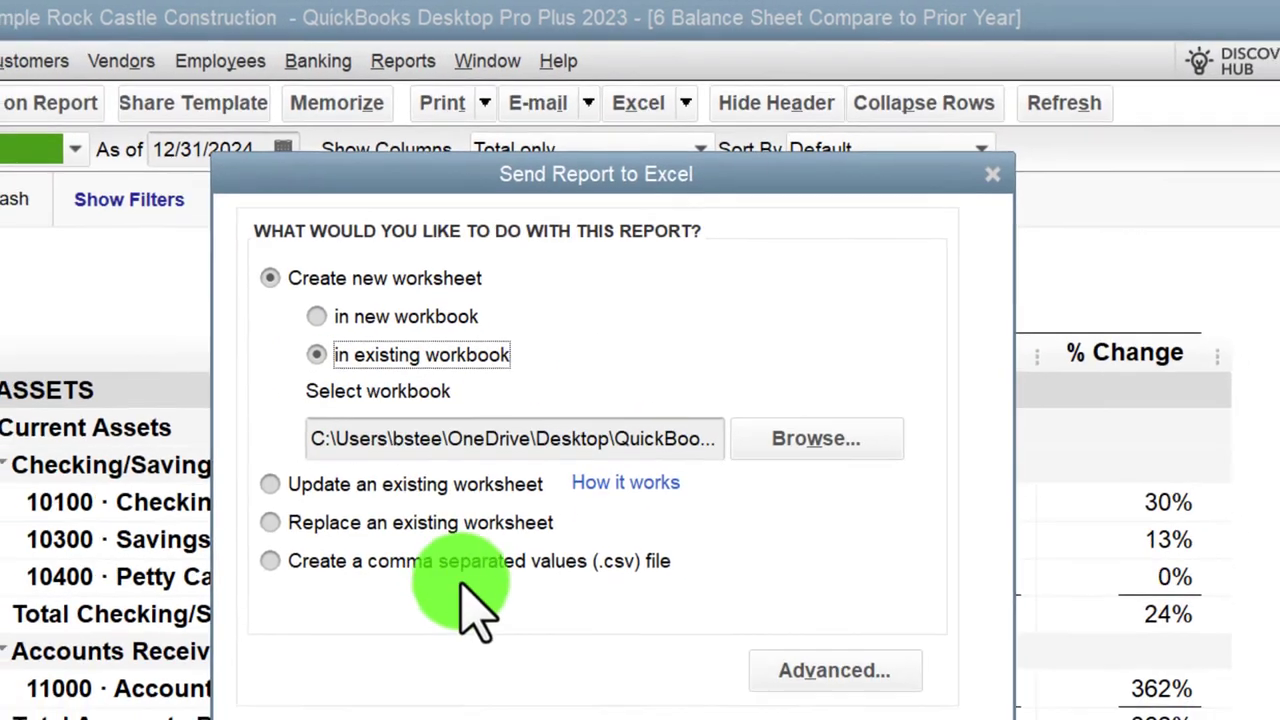
{"action": "left_click", "coordinate": [548, 690]}
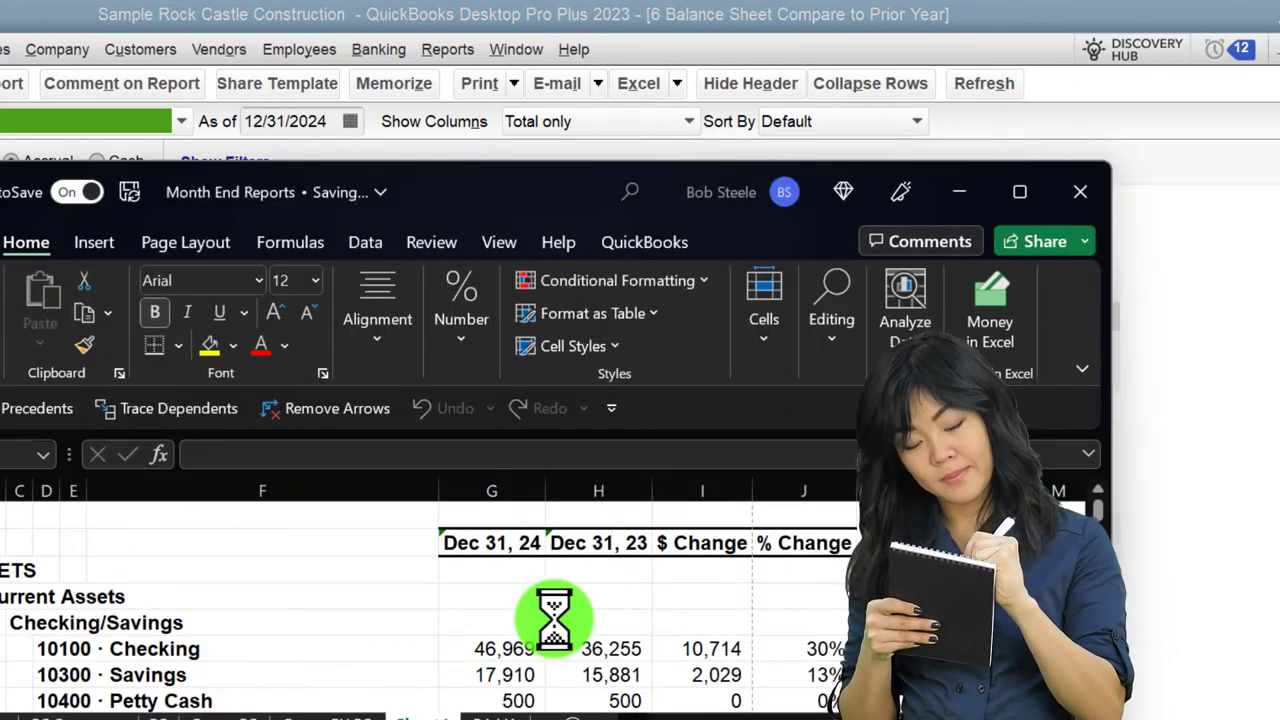
Check the page layout of the exported Sheet1, and narrow label column F so the % Change column fits on the page.
{"action": "left_click", "coordinate": [1020, 191]}
{"action": "left_click", "coordinate": [1043, 661]}
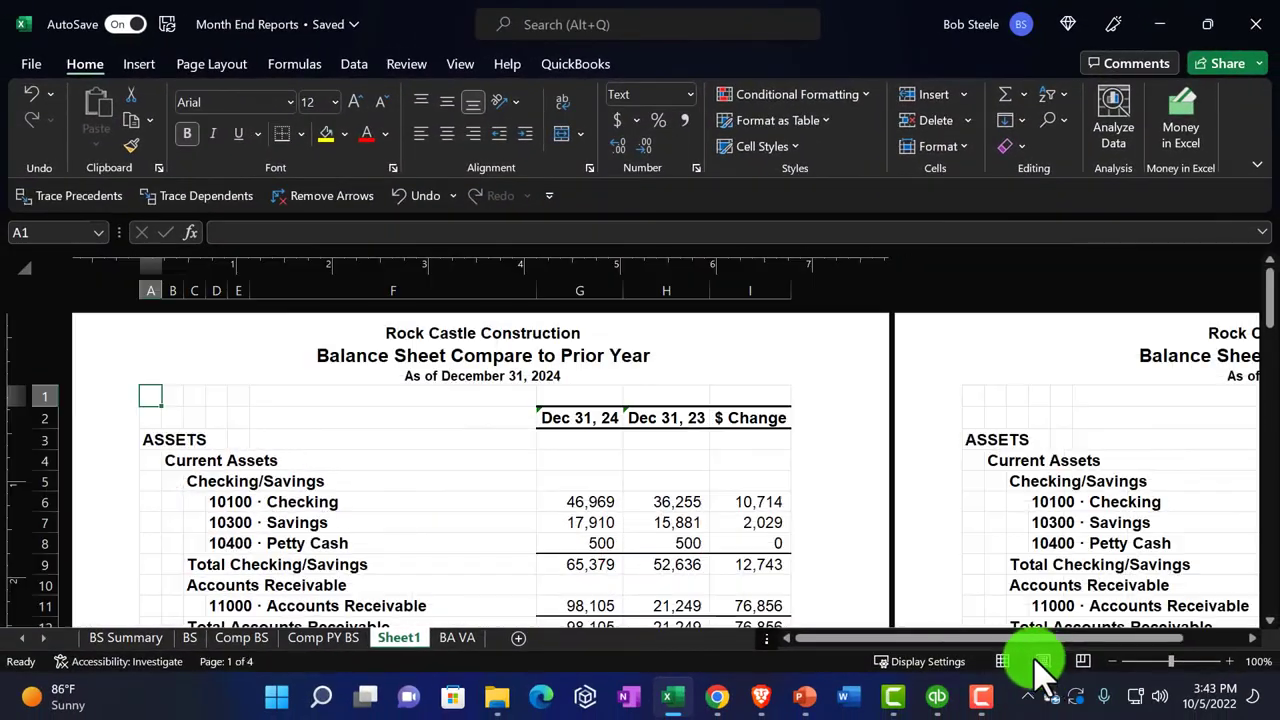
{"action": "left_click", "coordinate": [1002, 661]}
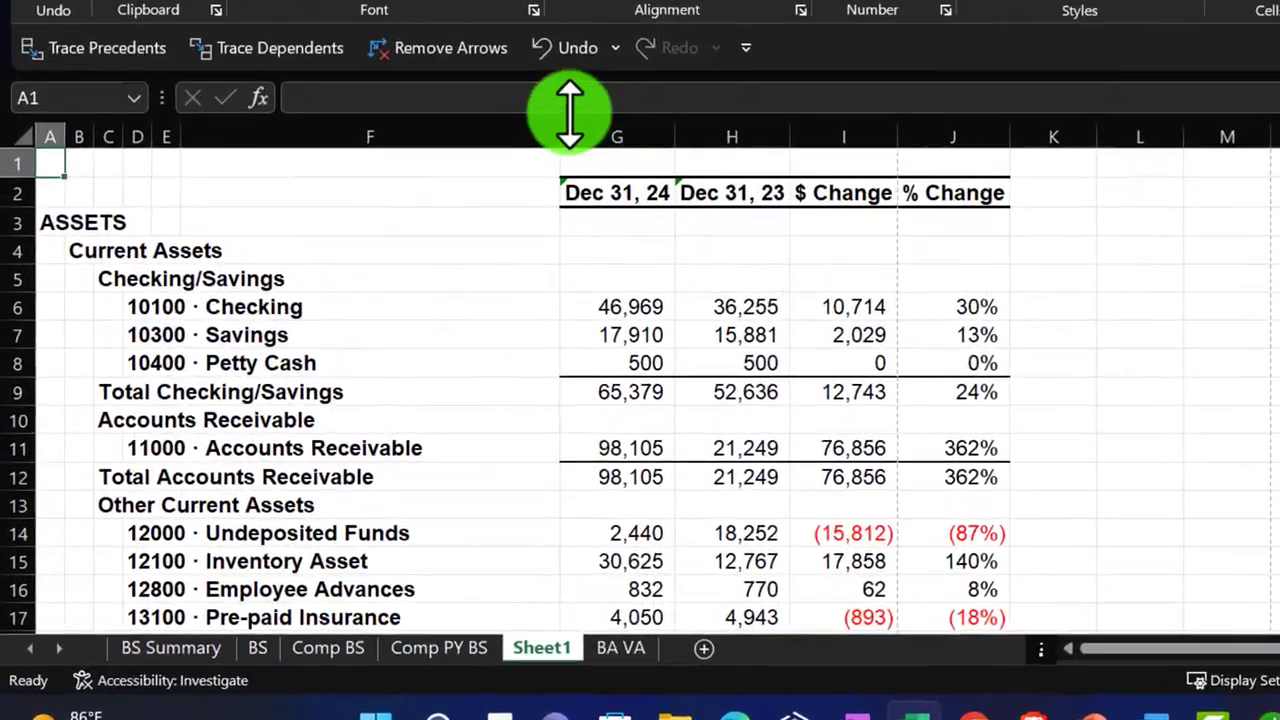
{"action": "left_click_drag", "start_coordinate": [491, 155], "coordinate": [487, 155]}
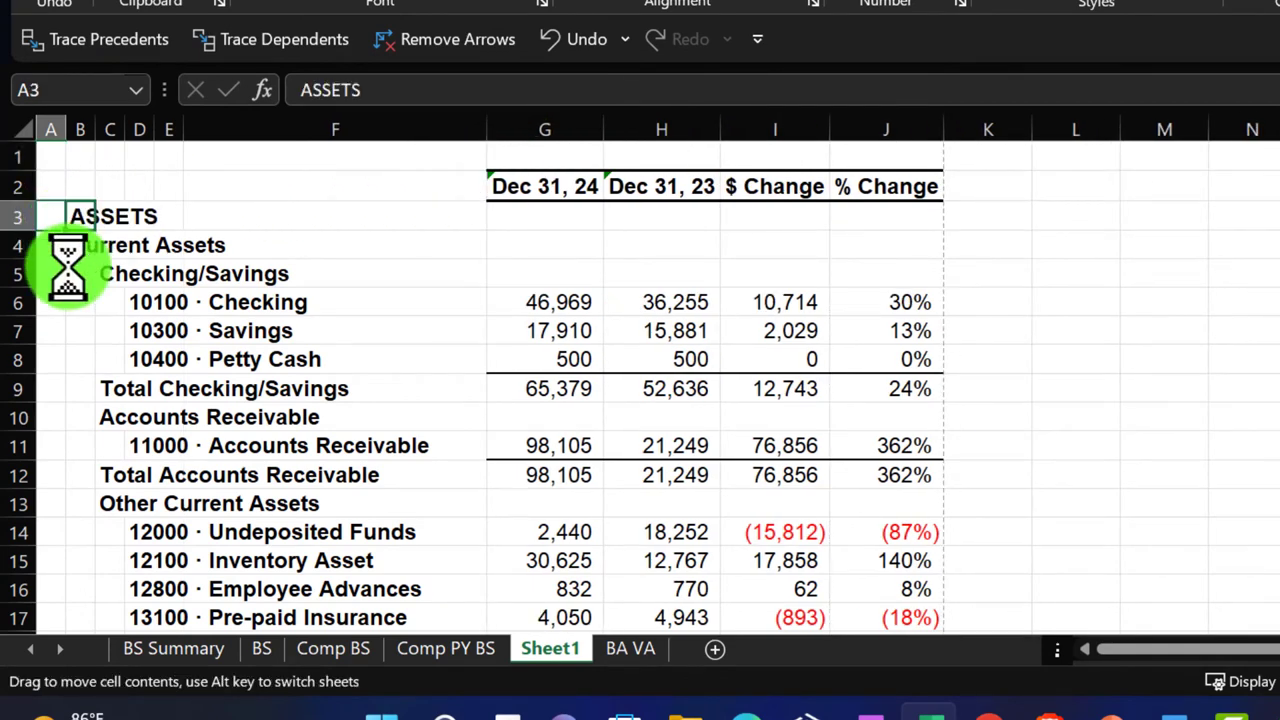
Move the ASSETS, TOTAL ASSETS, LIABILITIES & EQUITY and TOTAL LIABILITIES & EQUITY labels from column A into column B.
{"action": "left_click", "coordinate": [78, 226]}
{"action": "scroll", "coordinate": [60, 300], "scroll_direction": "down", "scroll_amount": 7}
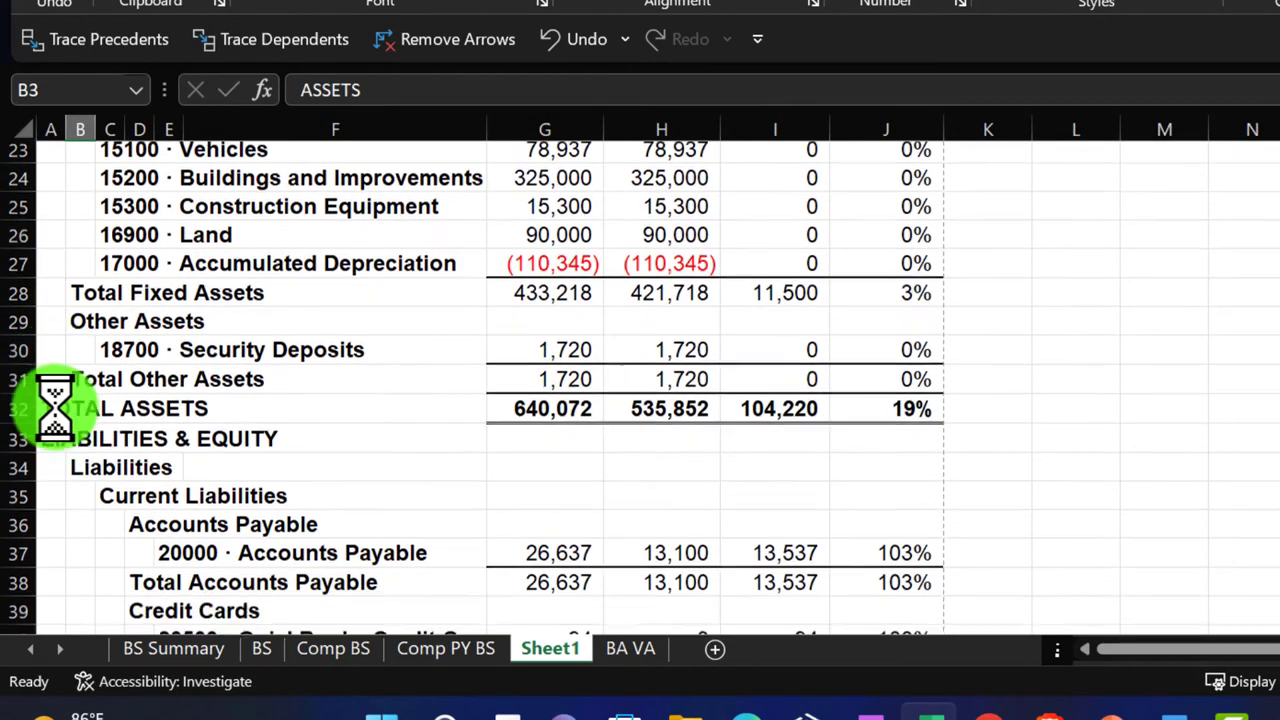
{"action": "scroll", "coordinate": [55, 405], "scroll_direction": "down", "scroll_amount": 1}
{"action": "left_click_drag", "start_coordinate": [44, 385], "coordinate": [44, 408]}
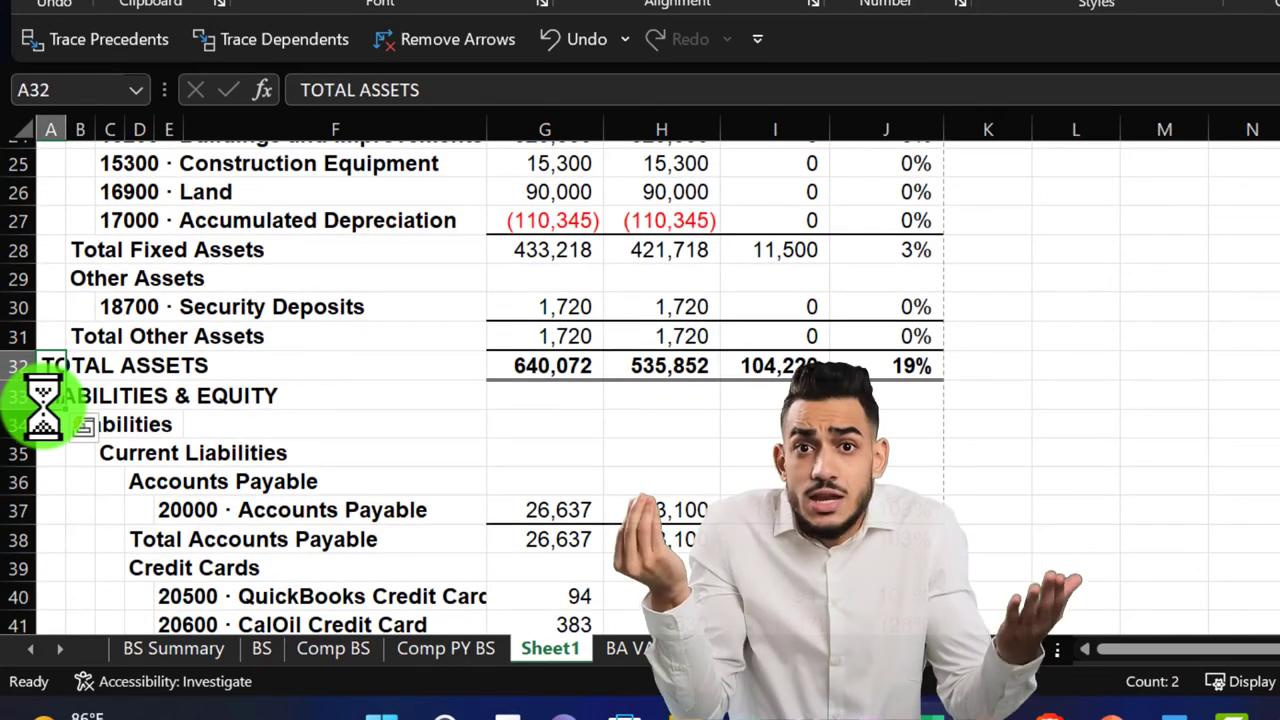
{"action": "scroll", "coordinate": [92, 475], "scroll_direction": "down", "scroll_amount": 11}
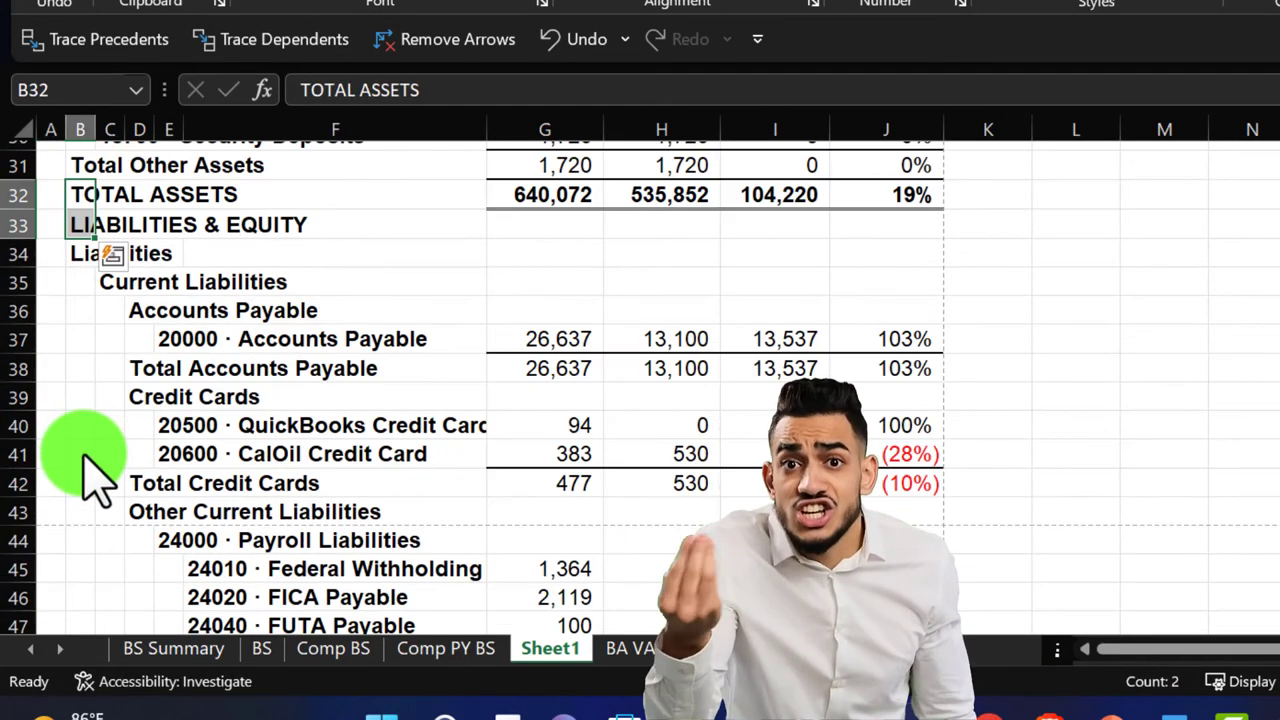
{"action": "scroll", "coordinate": [92, 475], "scroll_direction": "down", "scroll_amount": 2}
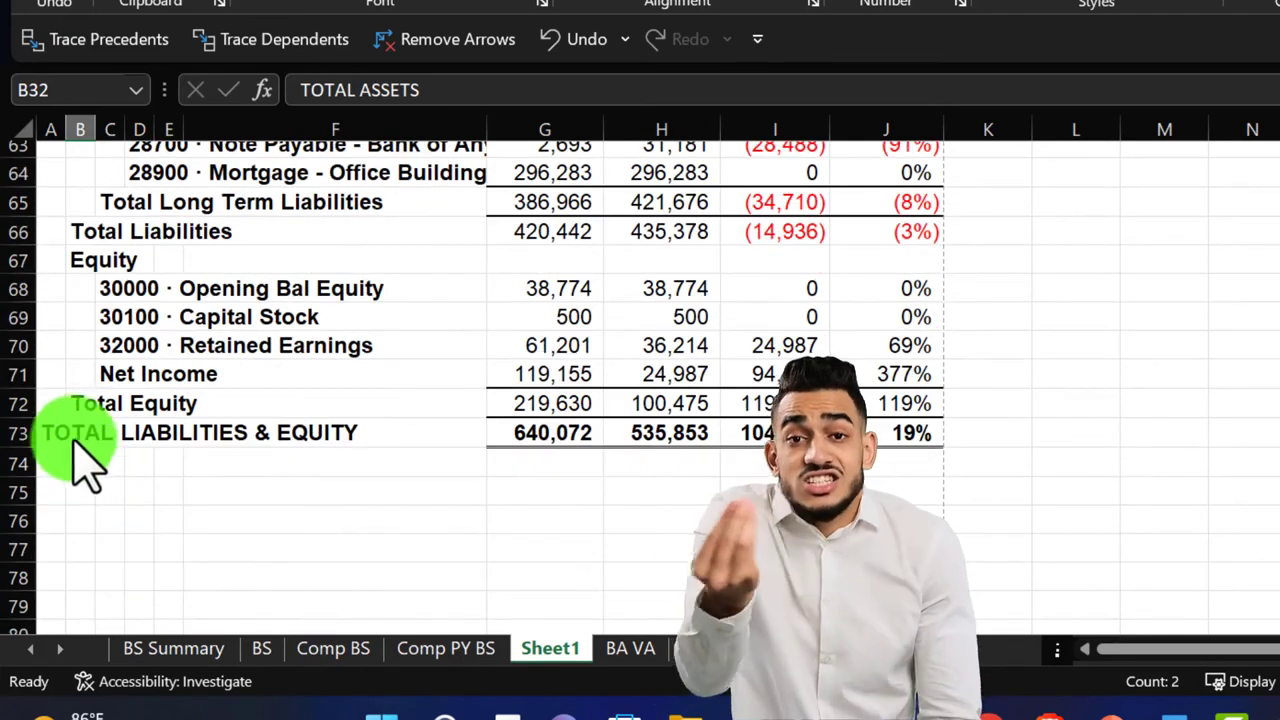
{"action": "left_click", "coordinate": [52, 432]}
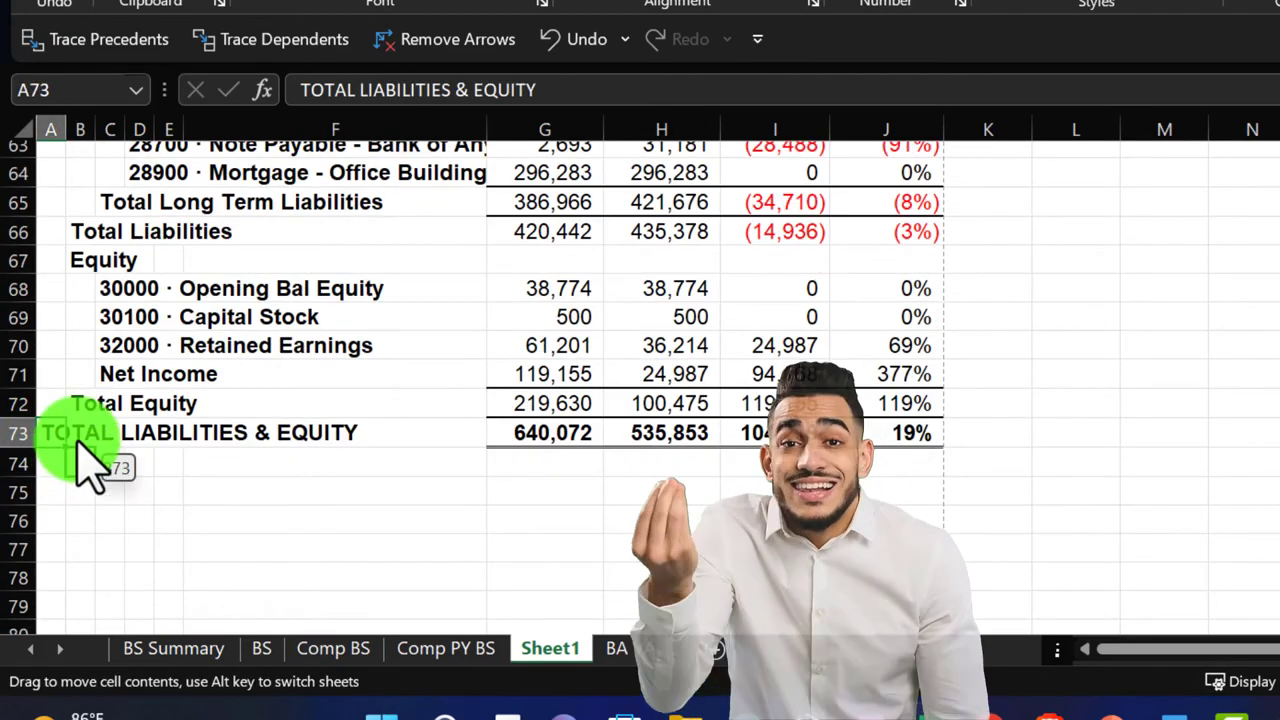
{"action": "left_click_drag", "start_coordinate": [58, 452], "coordinate": [74, 440]}
Delete the emptied column A from Sheet1.
{"action": "scroll", "coordinate": [78, 440], "scroll_direction": "up", "scroll_amount": 18}
{"action": "scroll", "coordinate": [88, 440], "scroll_direction": "up", "scroll_amount": 3}
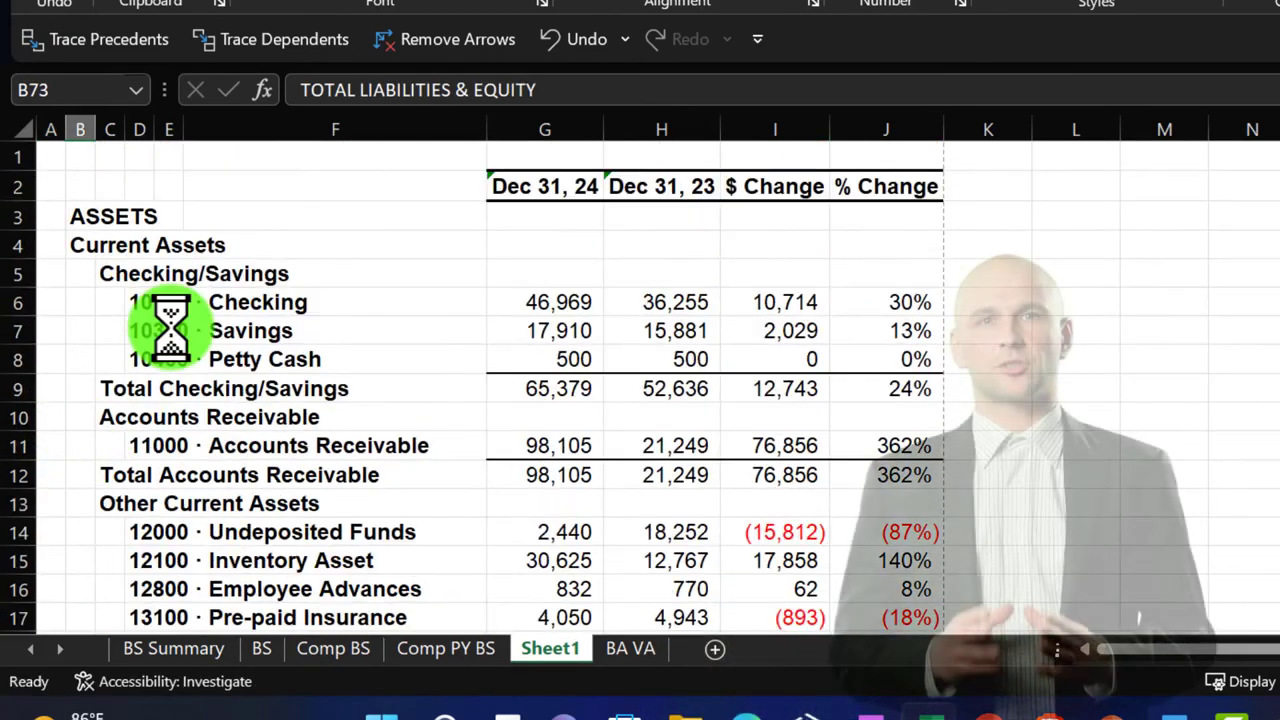
{"action": "left_click", "coordinate": [28, 130]}
{"action": "right_click", "coordinate": [52, 155]}
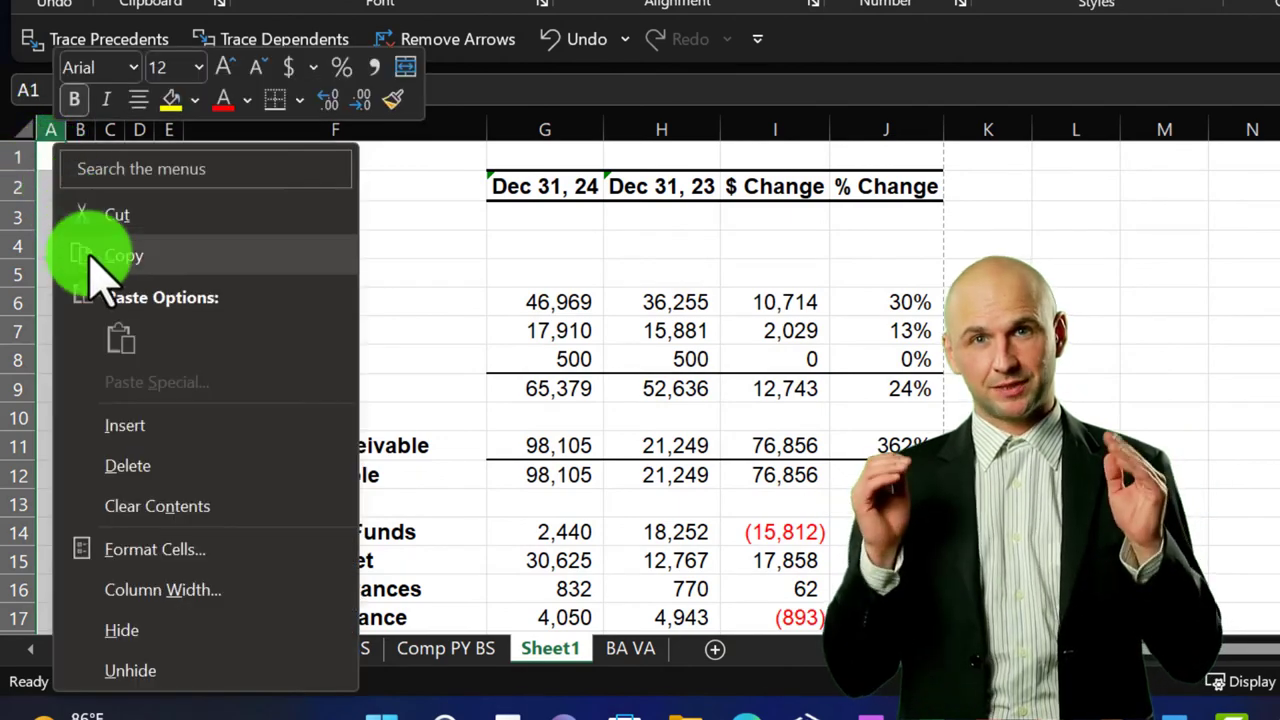
{"action": "left_click", "coordinate": [137, 476]}
{"action": "left_click", "coordinate": [188, 357]}
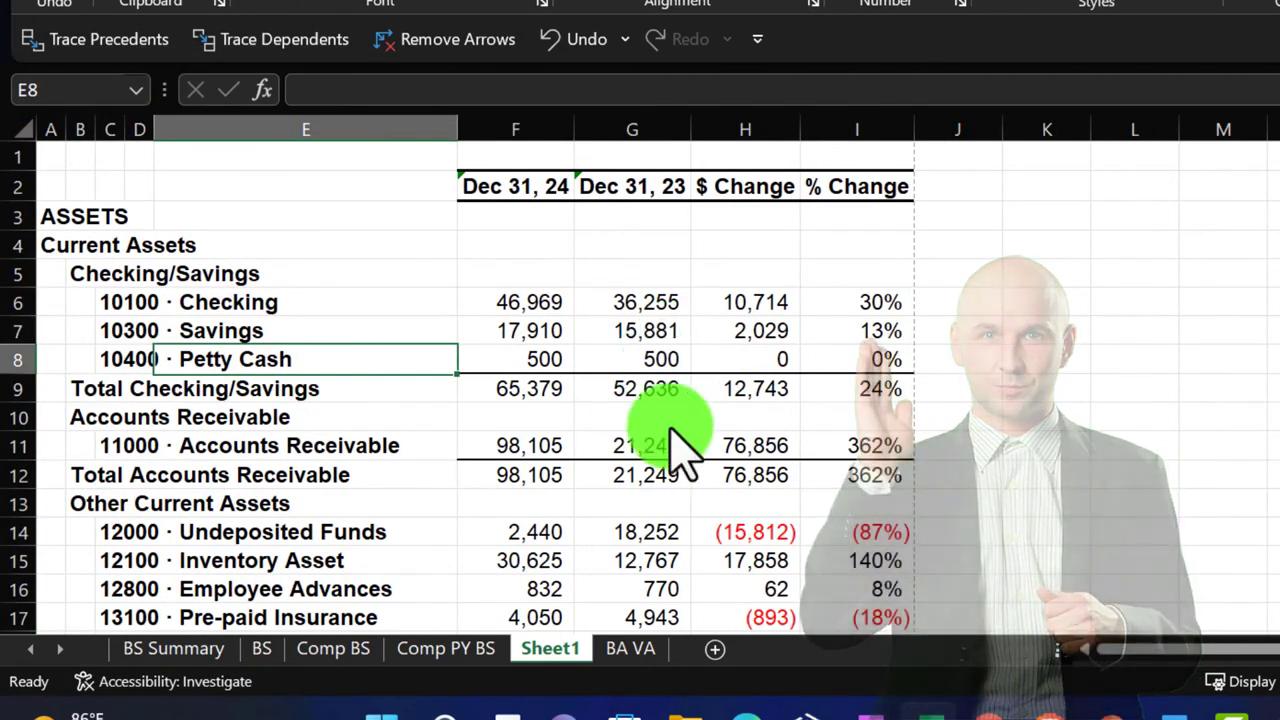
Move Sheet1 behind BA VA, and rename it as BS Comp 2.
{"action": "left_click_drag", "start_coordinate": [565, 650], "coordinate": [674, 655]}
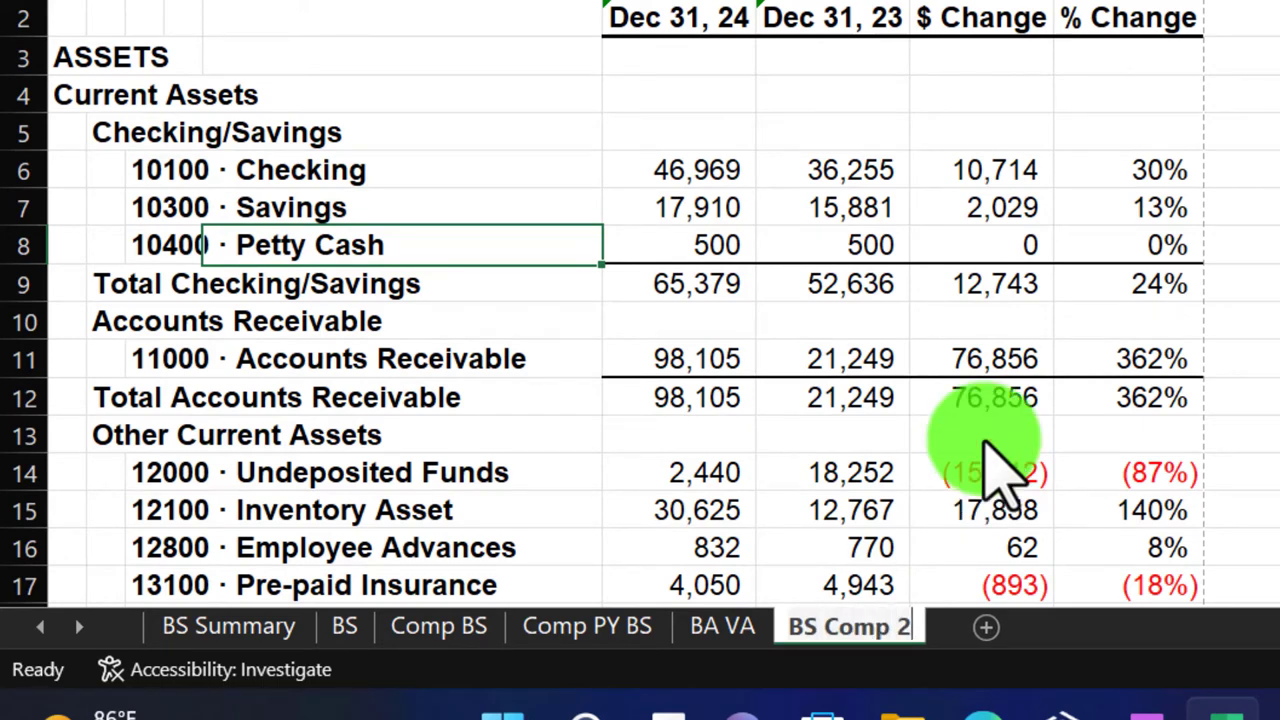
{"action": "key", "text": "Return"}
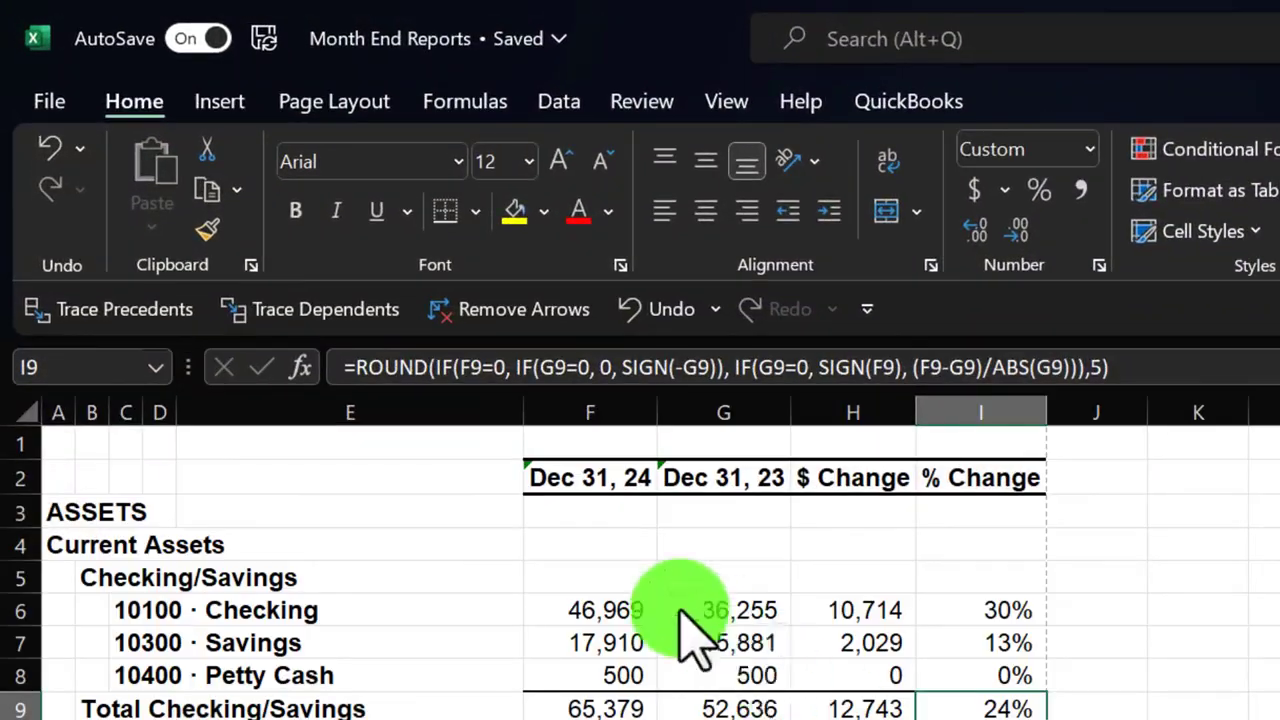
Set up printing with CutePDF Writer as the printer and Print Entire Workbook as the print range.
{"action": "left_click", "coordinate": [47, 101]}
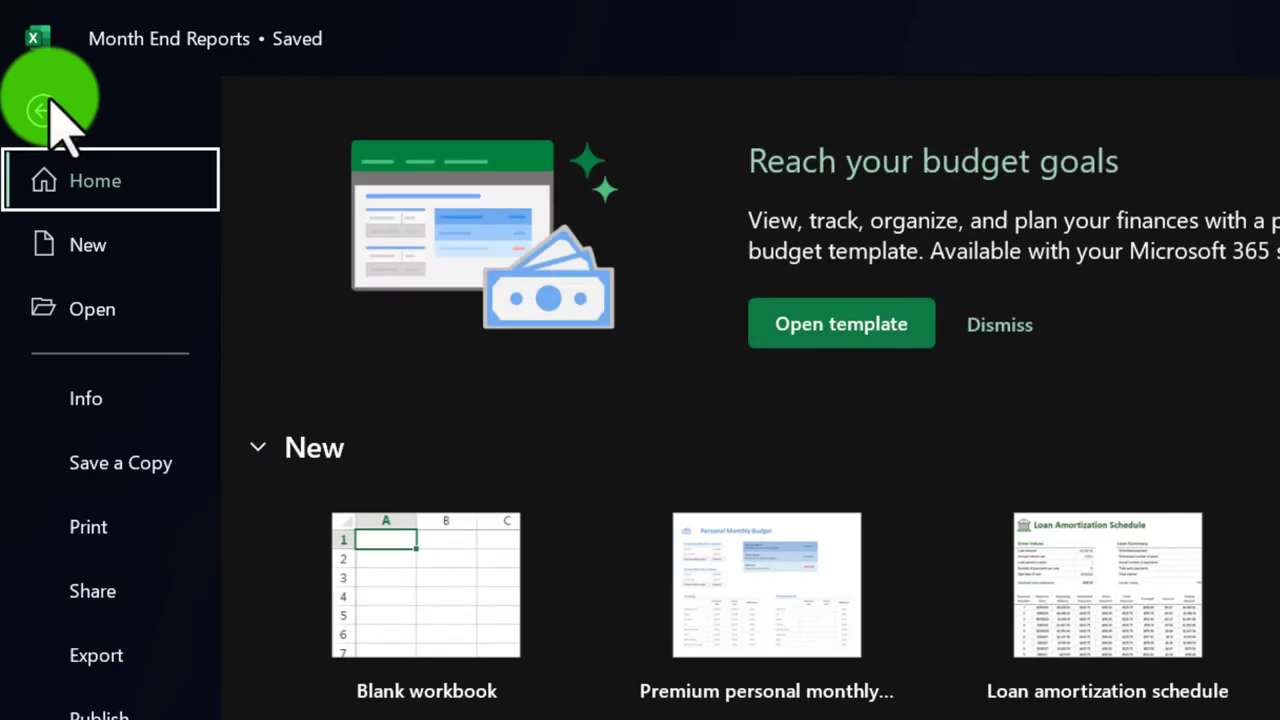
{"action": "left_click", "coordinate": [90, 528]}
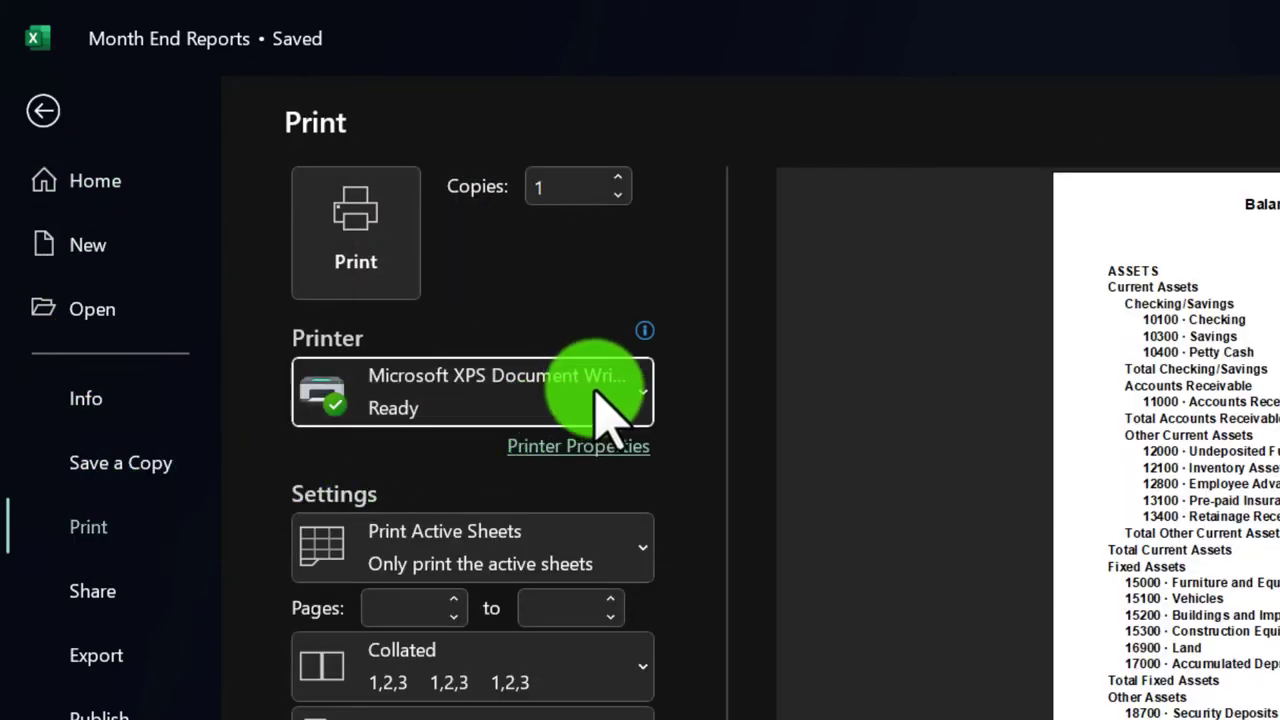
{"action": "left_click", "coordinate": [605, 400]}
{"action": "left_click", "coordinate": [490, 530]}
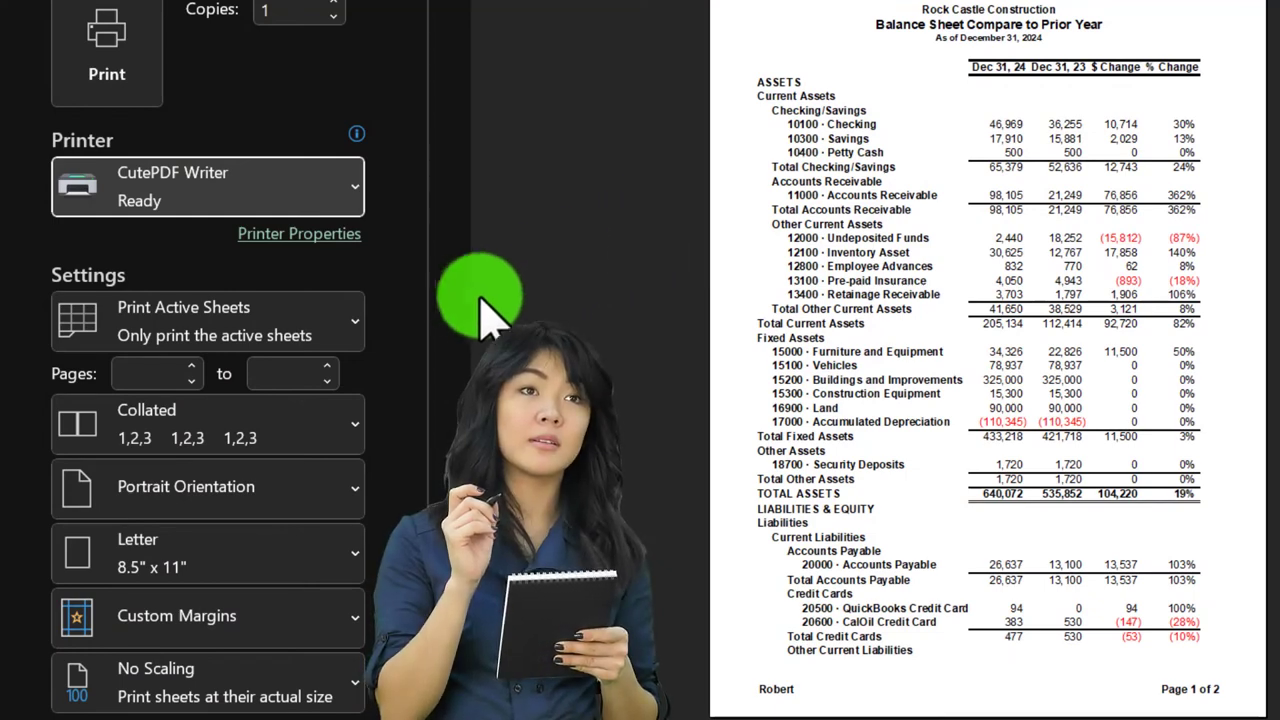
{"action": "left_click", "coordinate": [359, 313]}
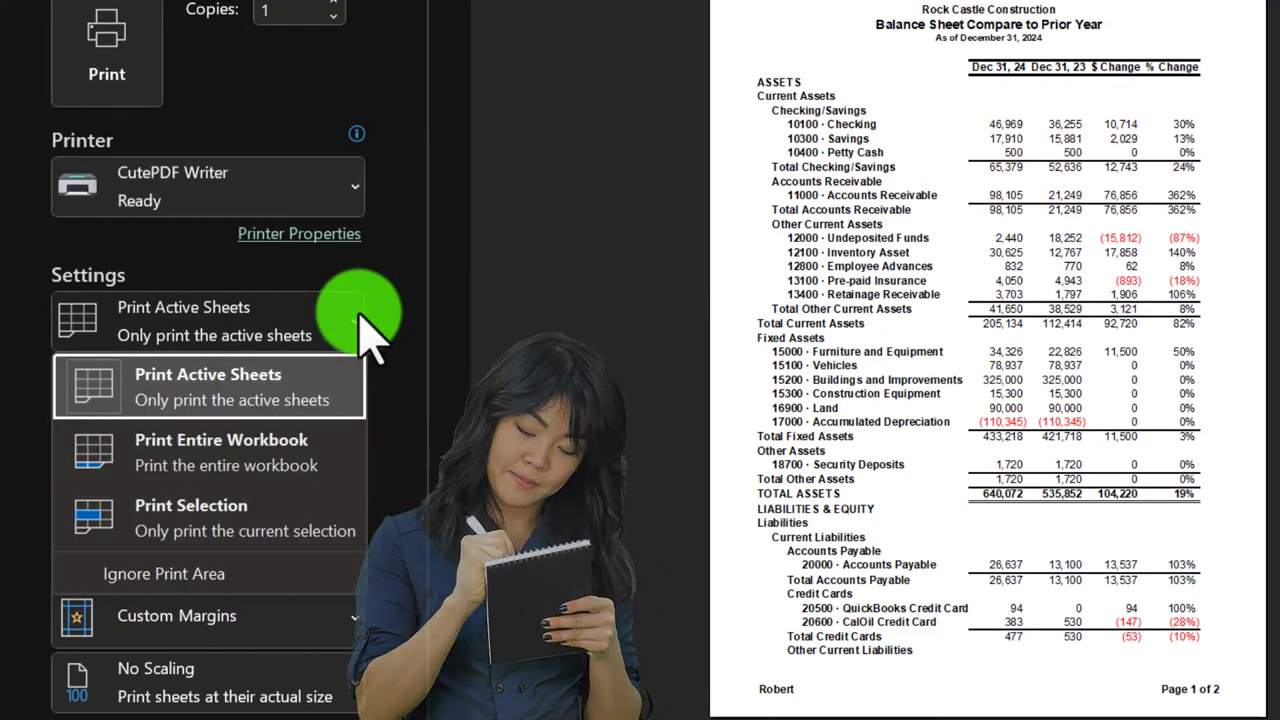
{"action": "left_click", "coordinate": [285, 465]}
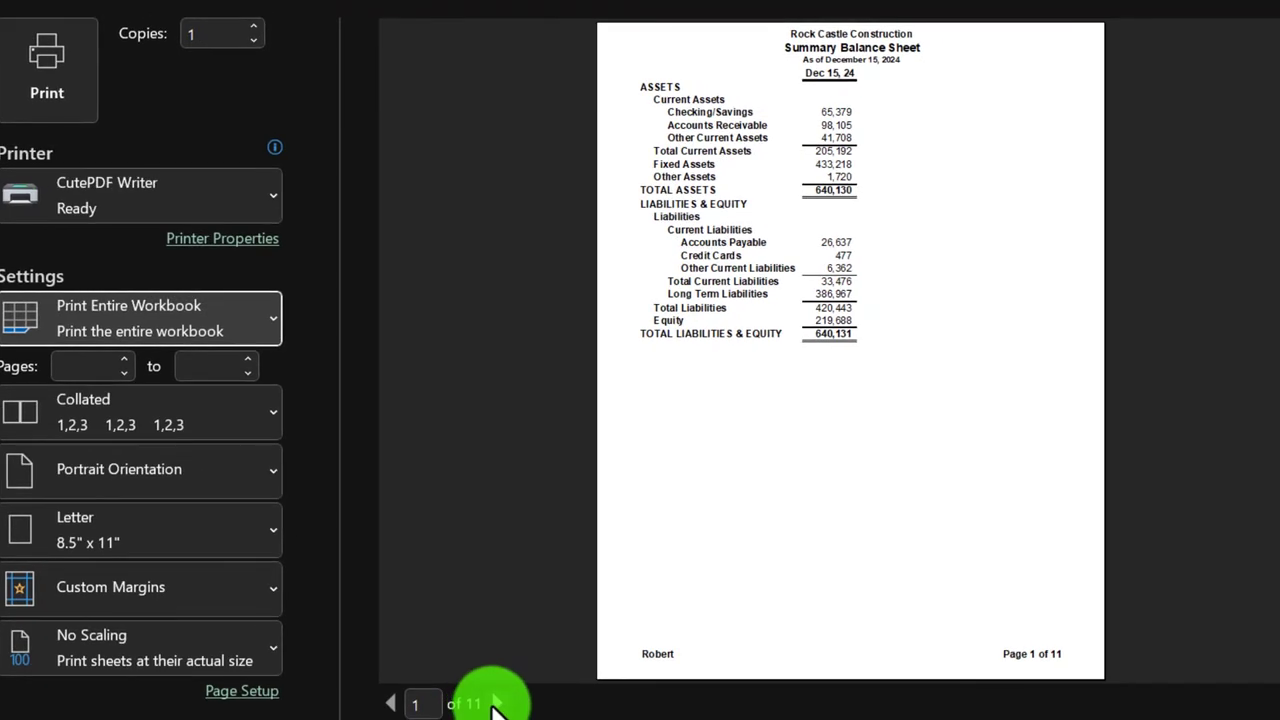
Page through the print preview of the entire workbook to examine how each balance sheet report fits its pages.
{"action": "left_click", "coordinate": [496, 703]}
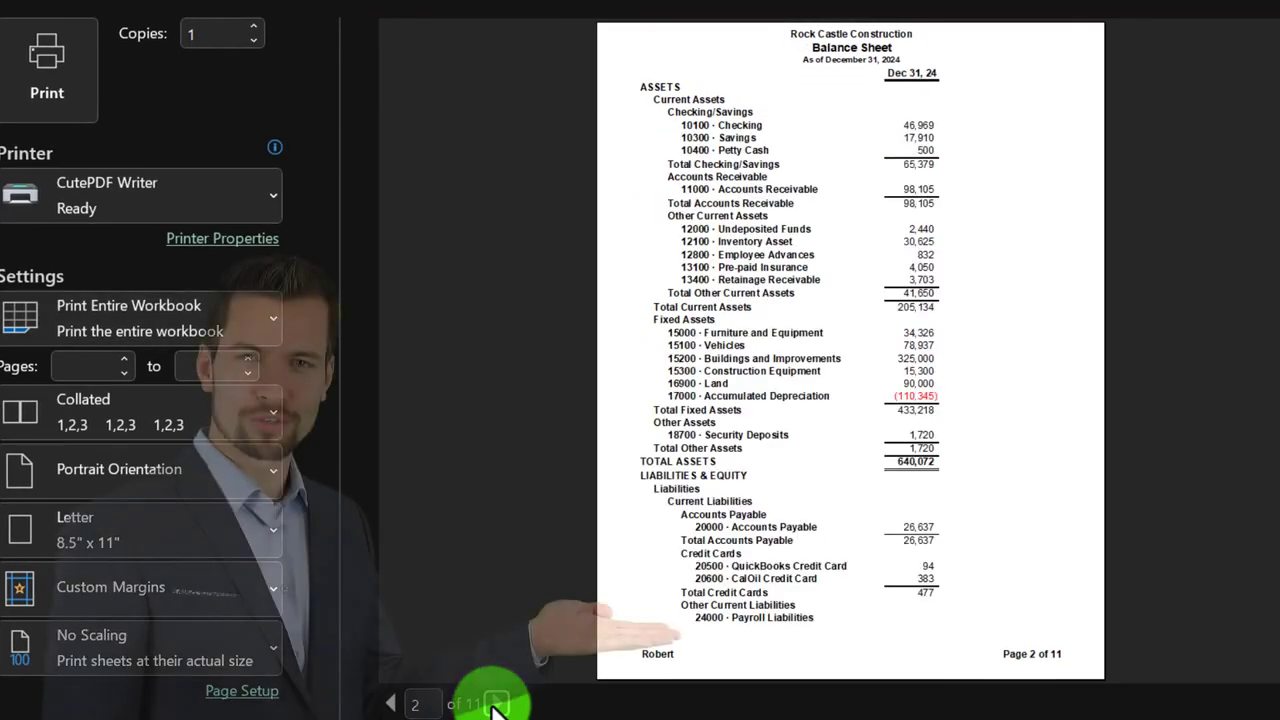
{"action": "left_click", "coordinate": [494, 704]}
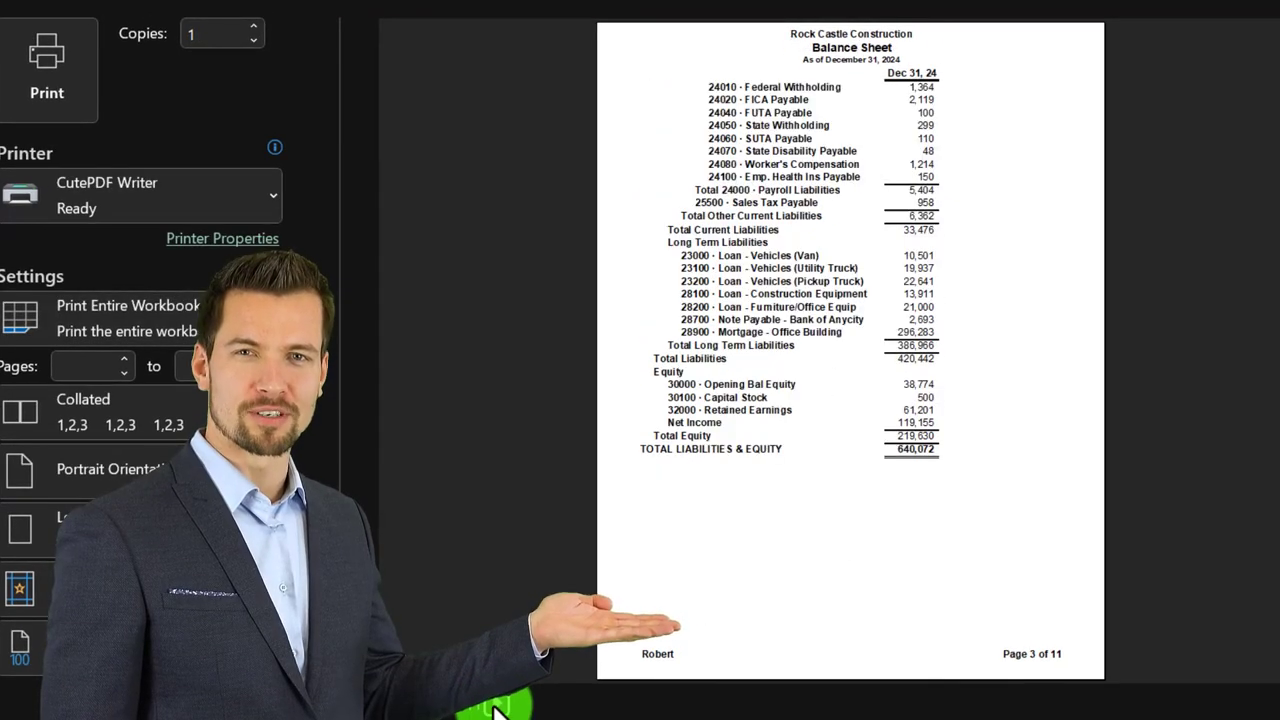
{"action": "left_click", "coordinate": [494, 704]}
{"action": "left_click", "coordinate": [494, 704]}
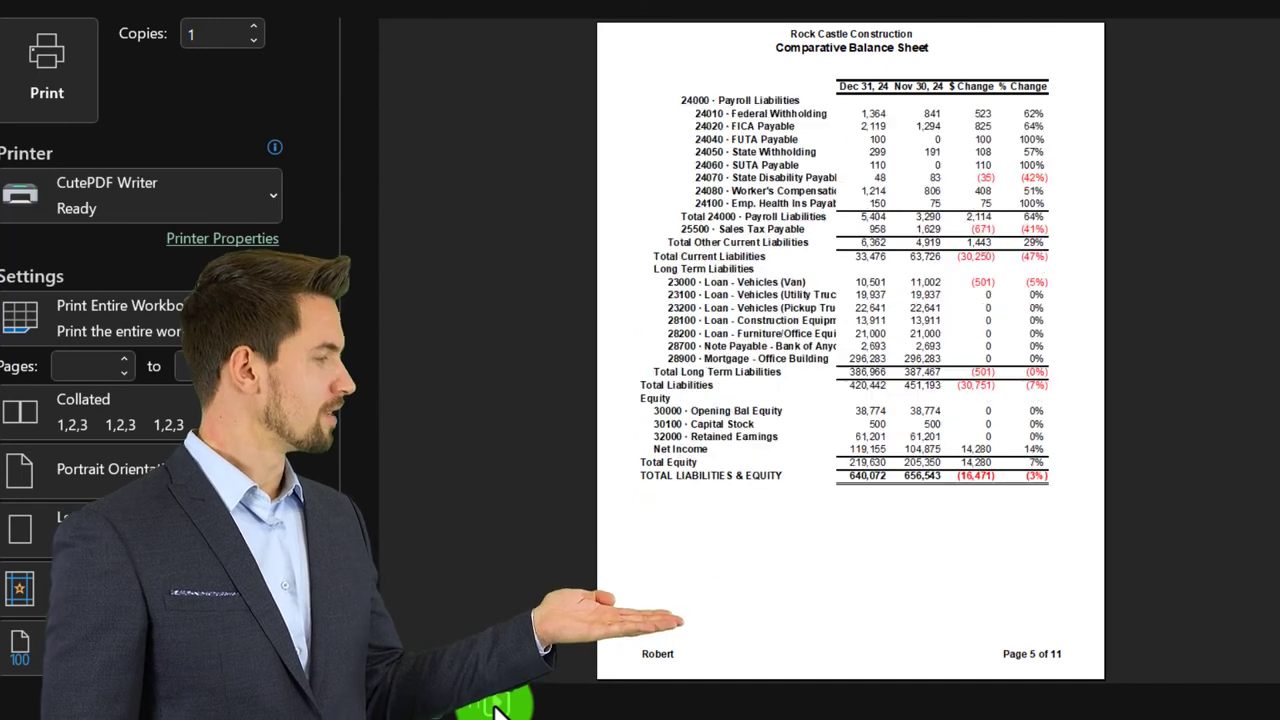
{"action": "left_click", "coordinate": [390, 703]}
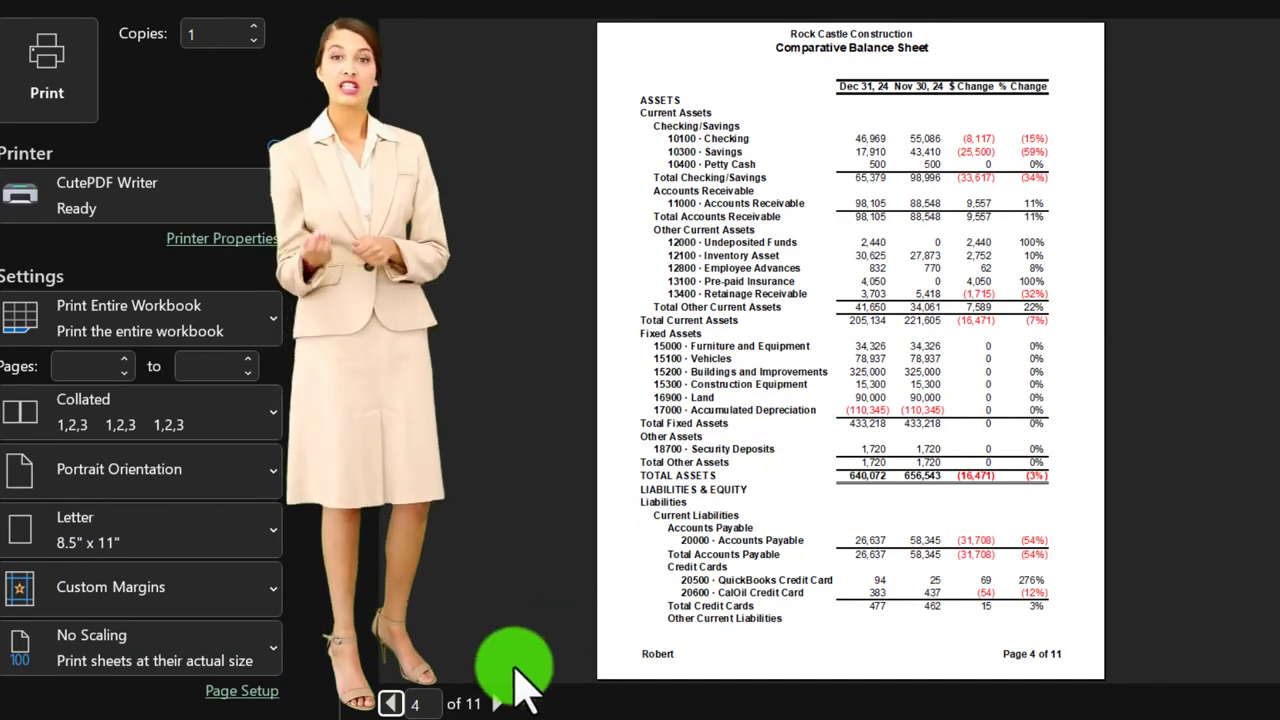
{"action": "left_click", "coordinate": [495, 702]}
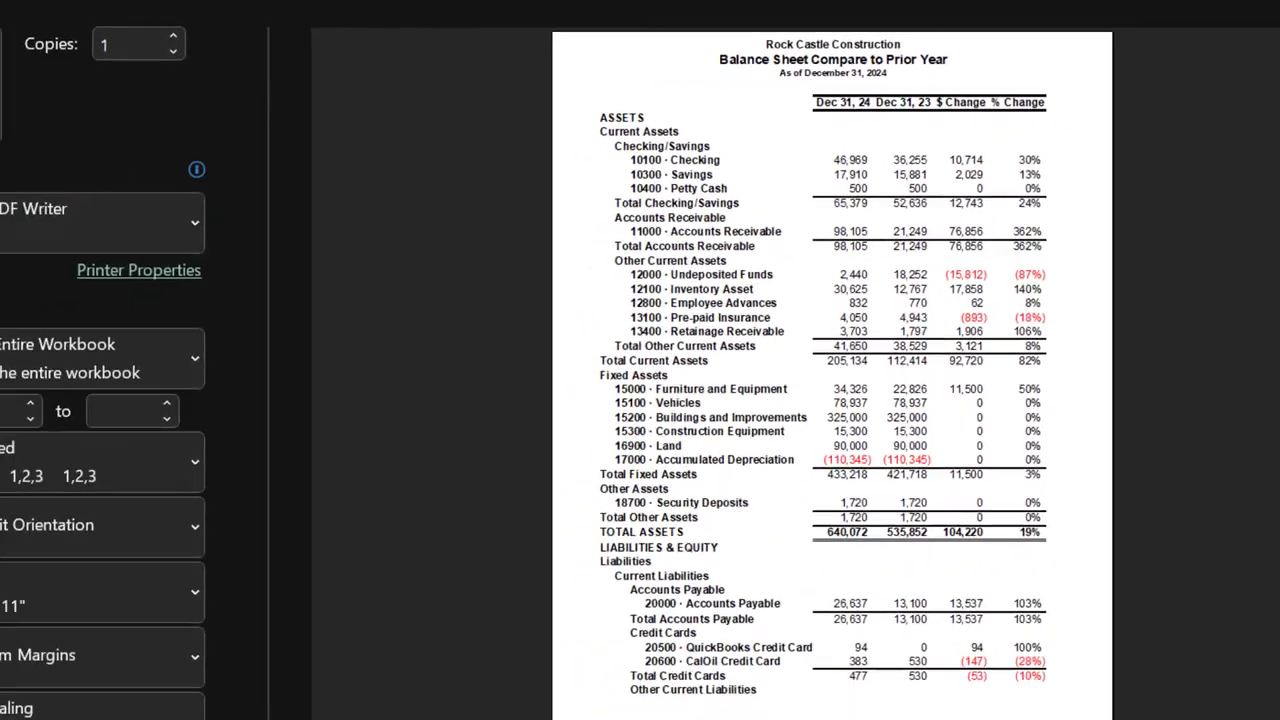
{"action": "left_click", "coordinate": [535, 707]}
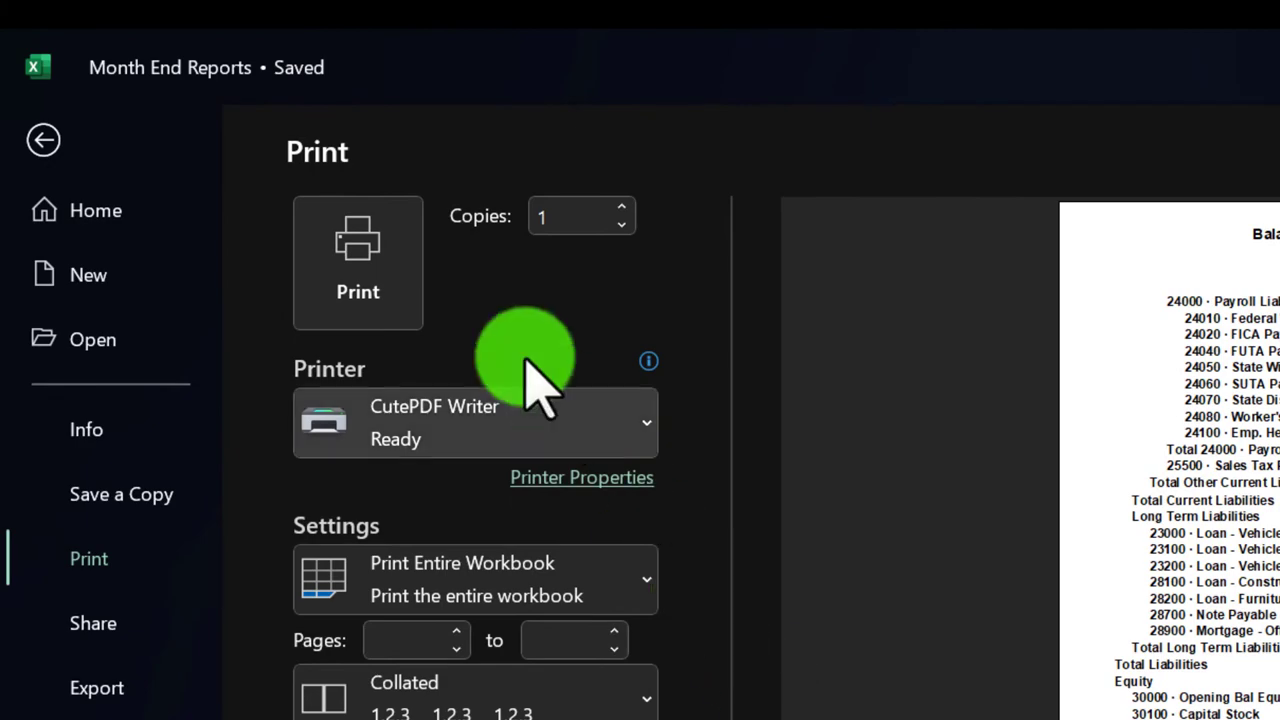
Print the entire workbook to a PDF named Month End Reports PDF in the Rock Castle Construction folder.
{"action": "left_click", "coordinate": [380, 225]}
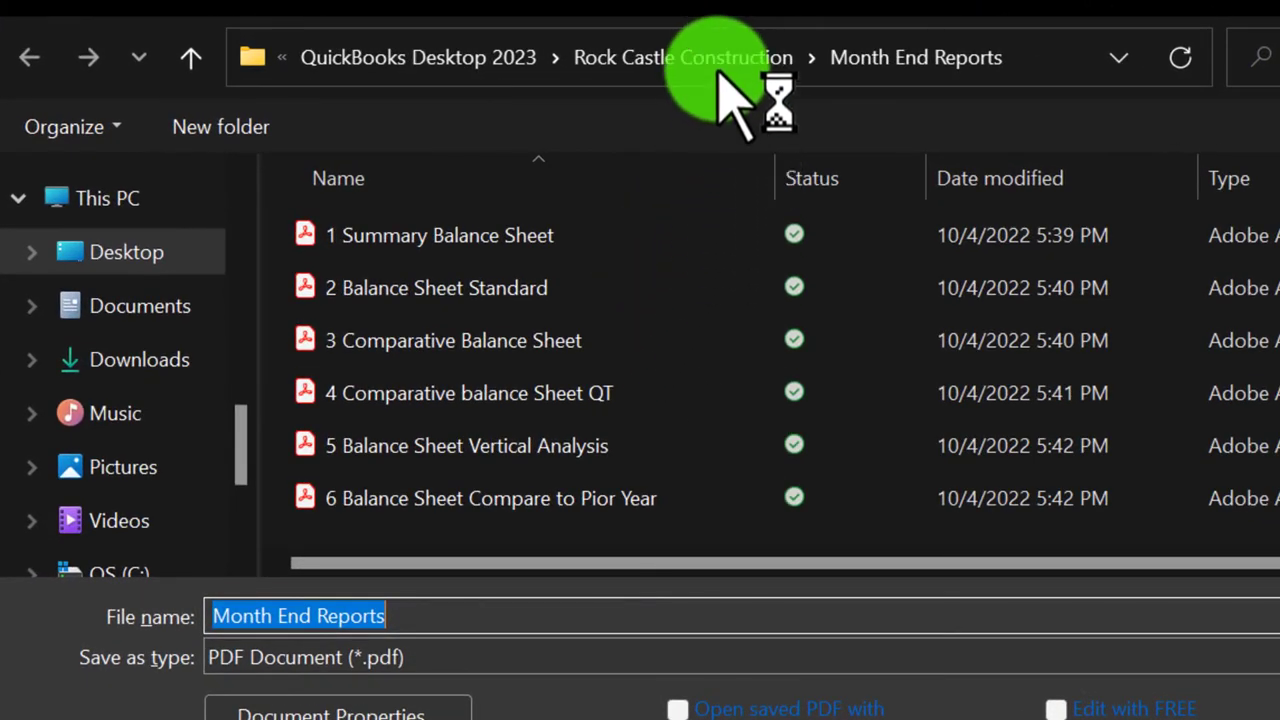
{"action": "left_click", "coordinate": [716, 62]}
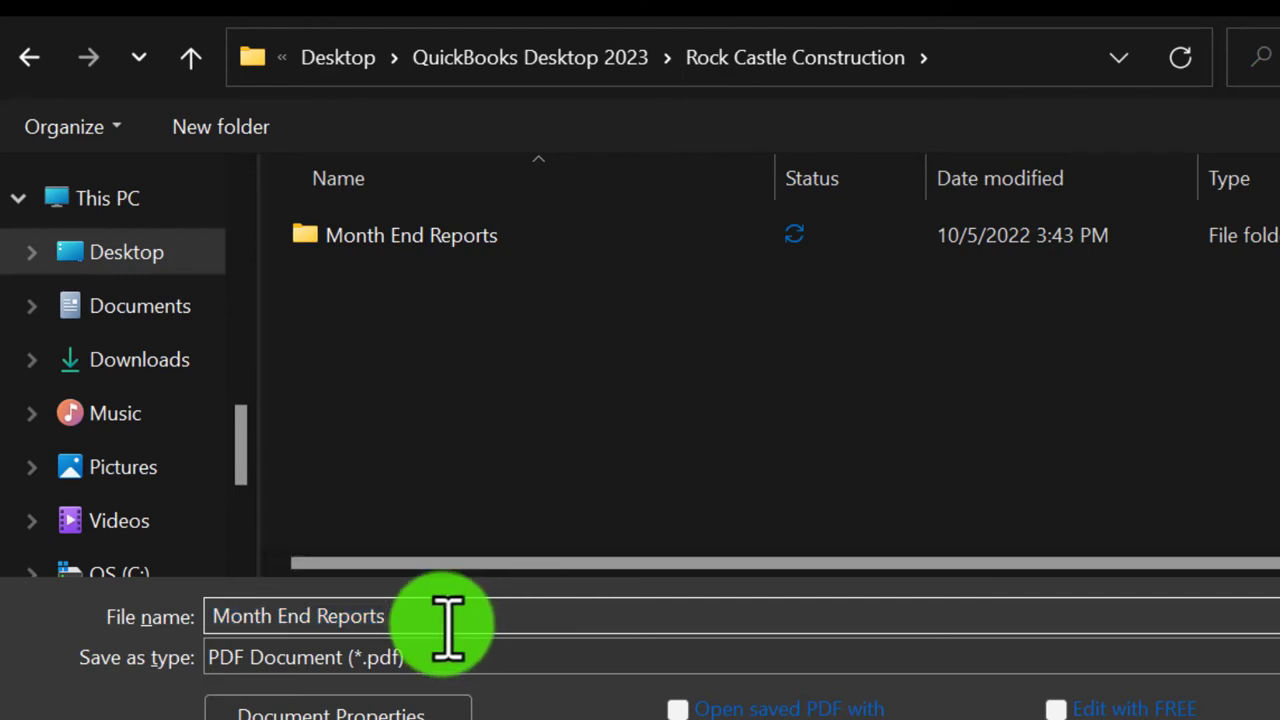
{"action": "type", "text": "."}
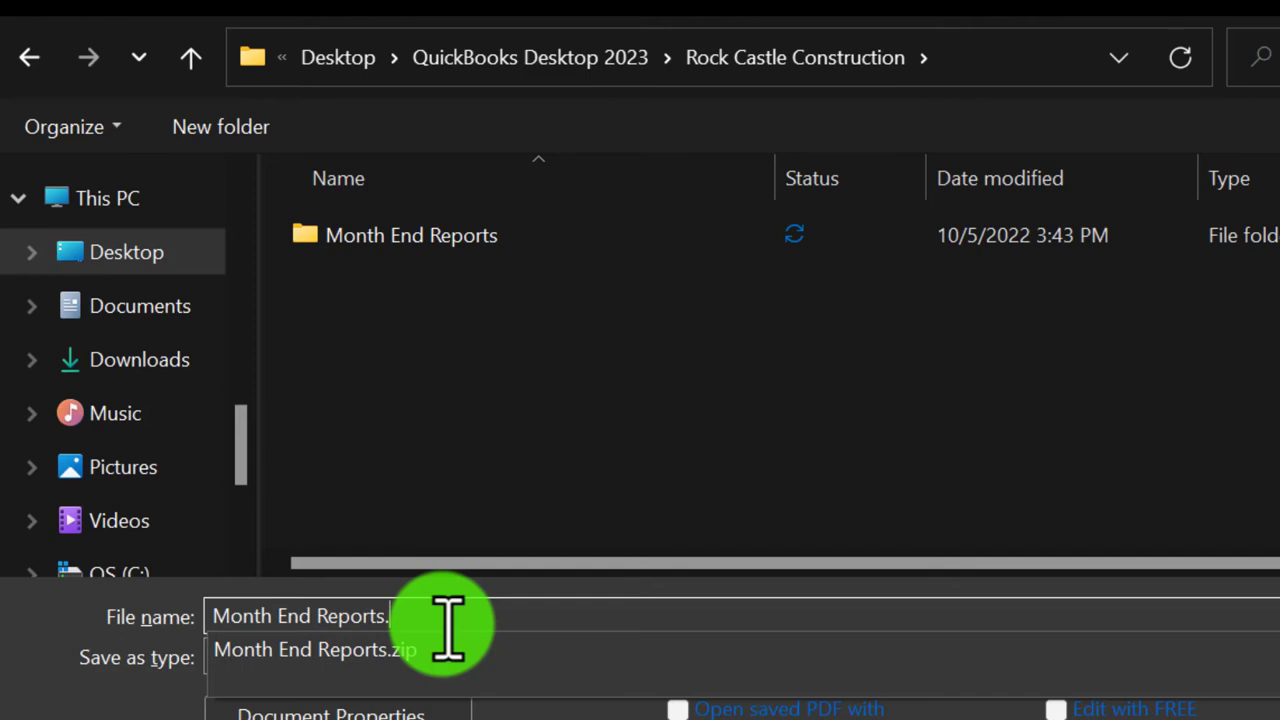
{"action": "left_click", "coordinate": [1008, 688]}
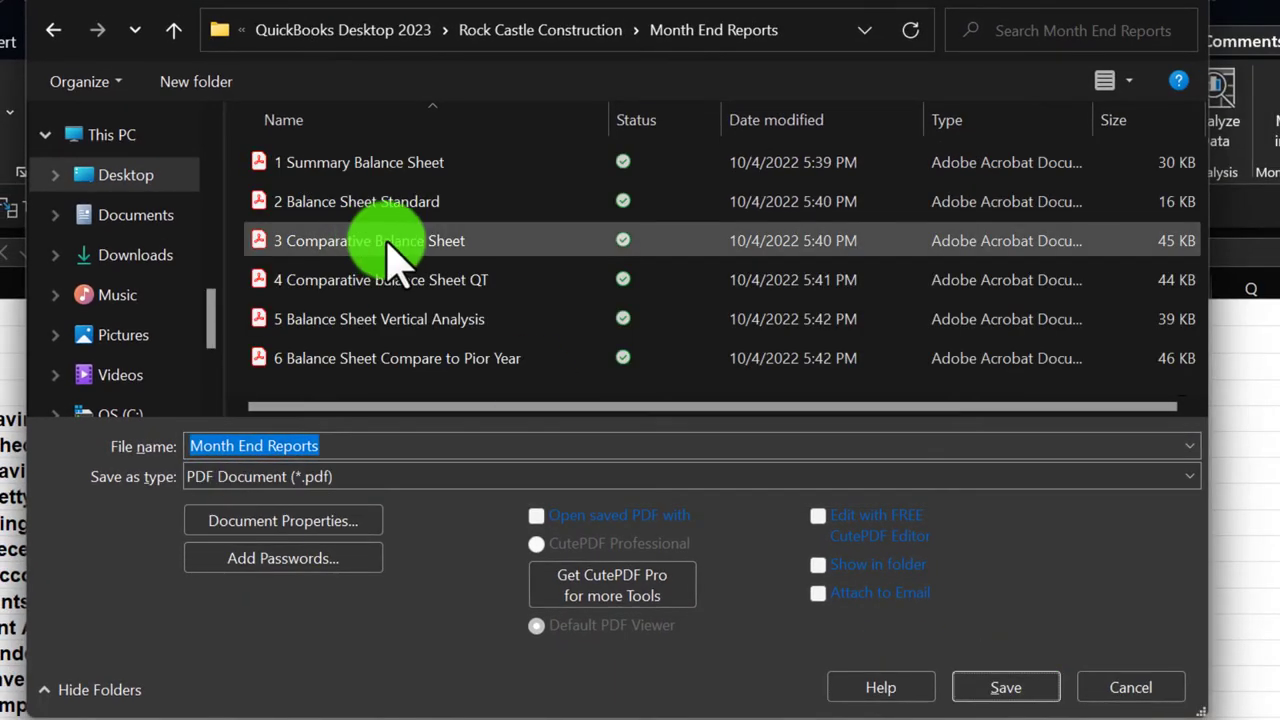
{"action": "left_click", "coordinate": [560, 31]}
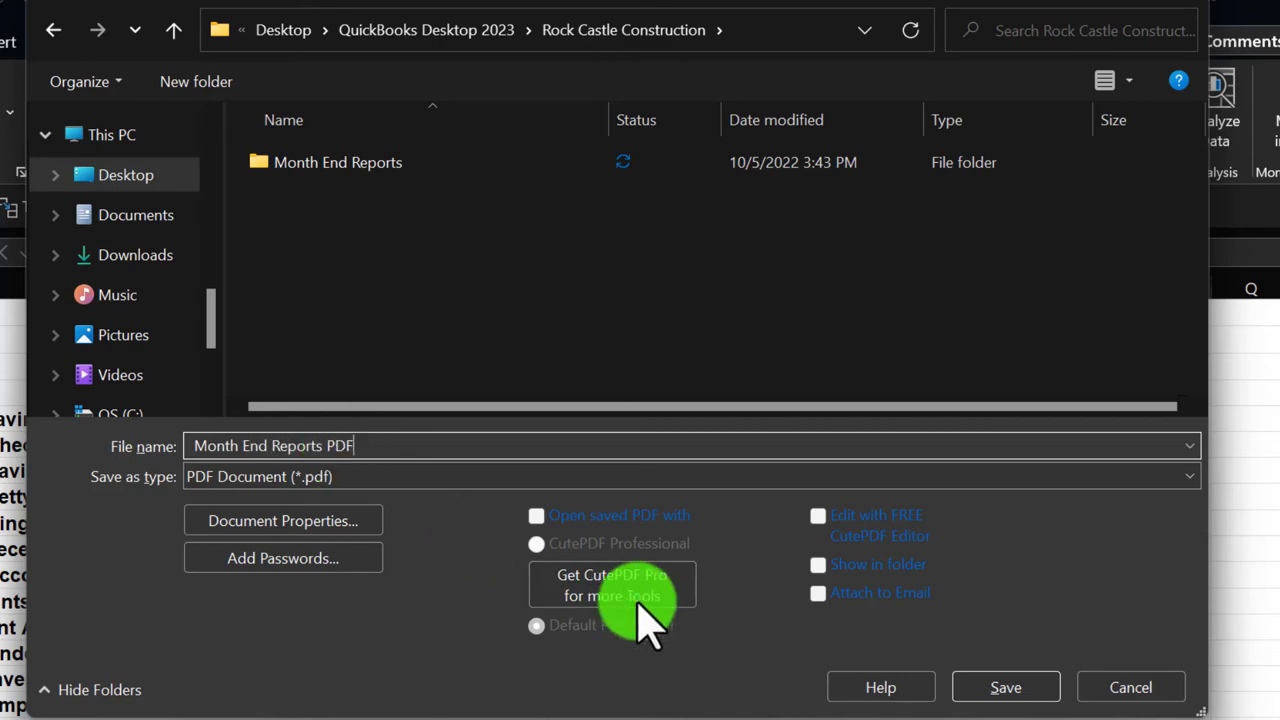
{"action": "left_click", "coordinate": [1005, 688]}
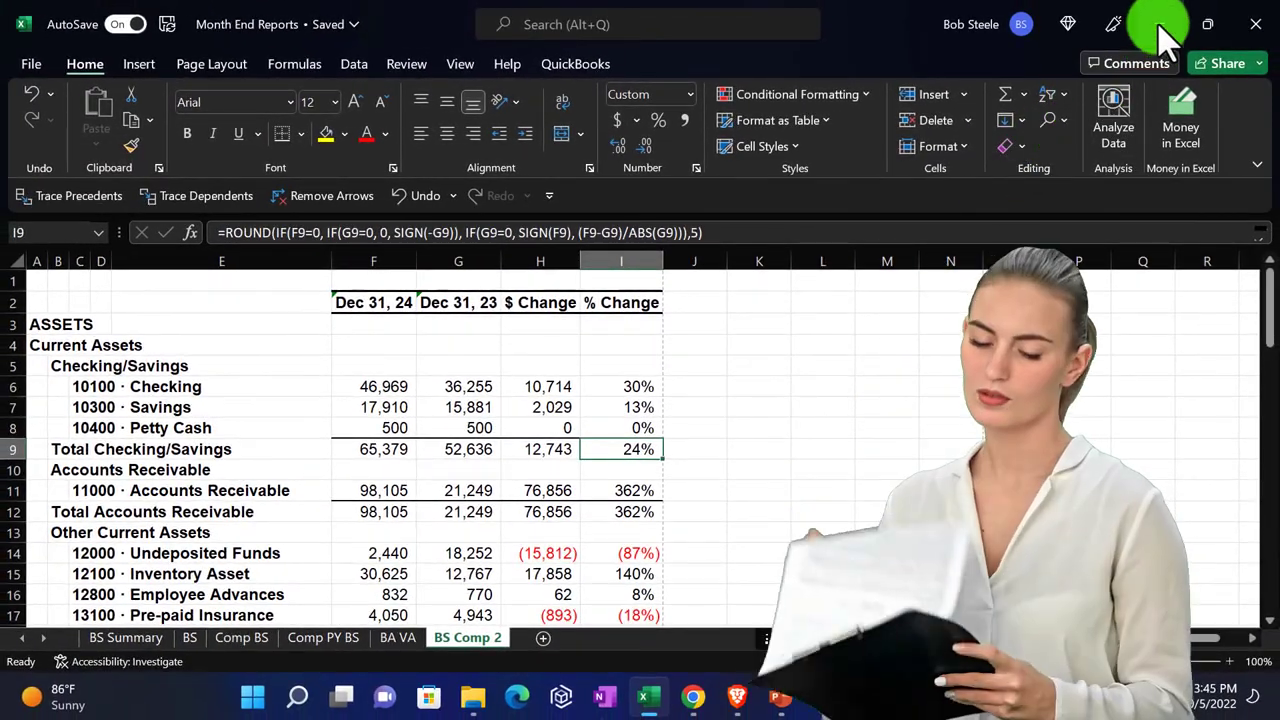
From the desktop, browse QuickBooks Desktop 2023 to Rock Castle Construction's Month End Reports folder and select the Month End Reports workbook.
{"action": "left_click", "coordinate": [1160, 24]}
{"action": "left_click", "coordinate": [1209, 12]}
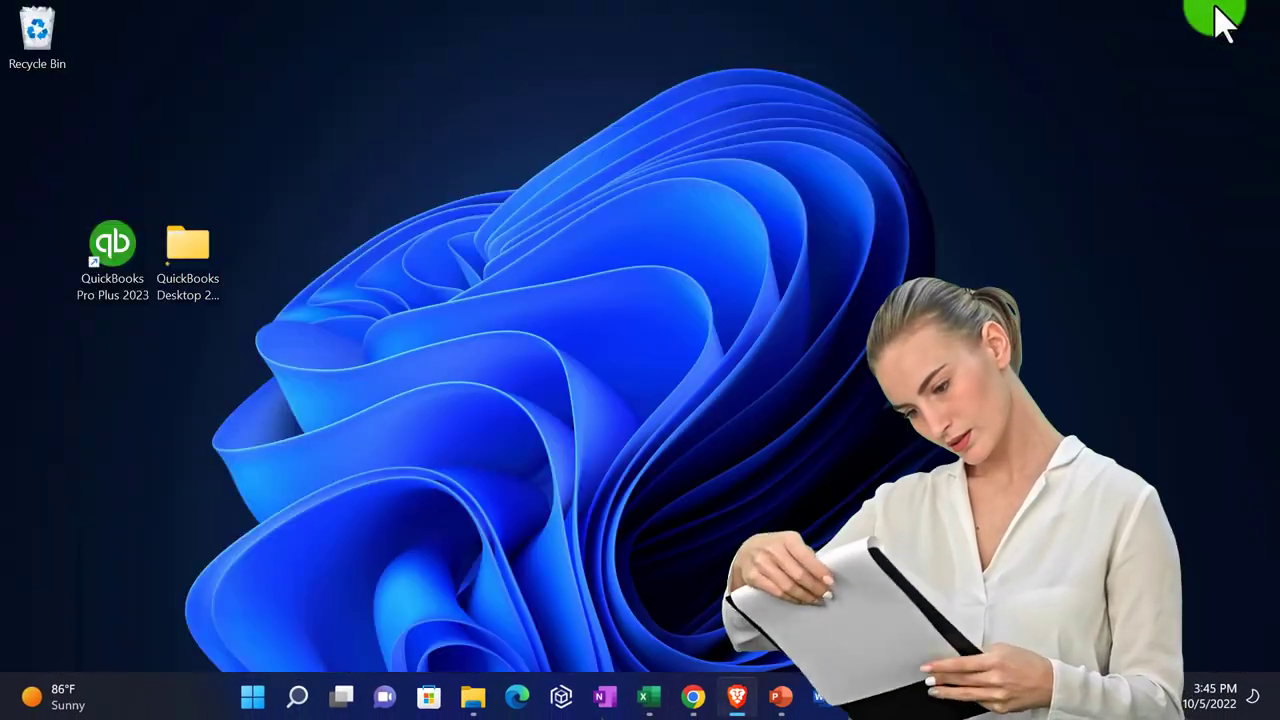
{"action": "double_click", "coordinate": [205, 265]}
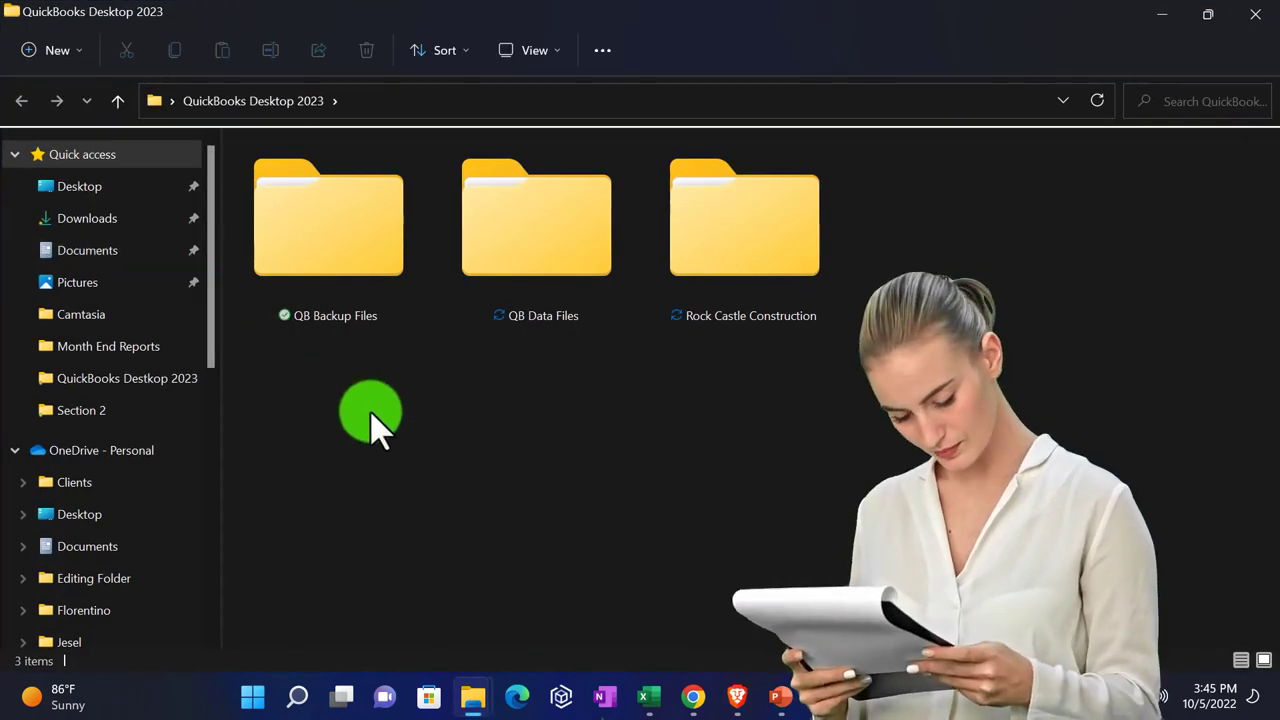
{"action": "double_click", "coordinate": [776, 272]}
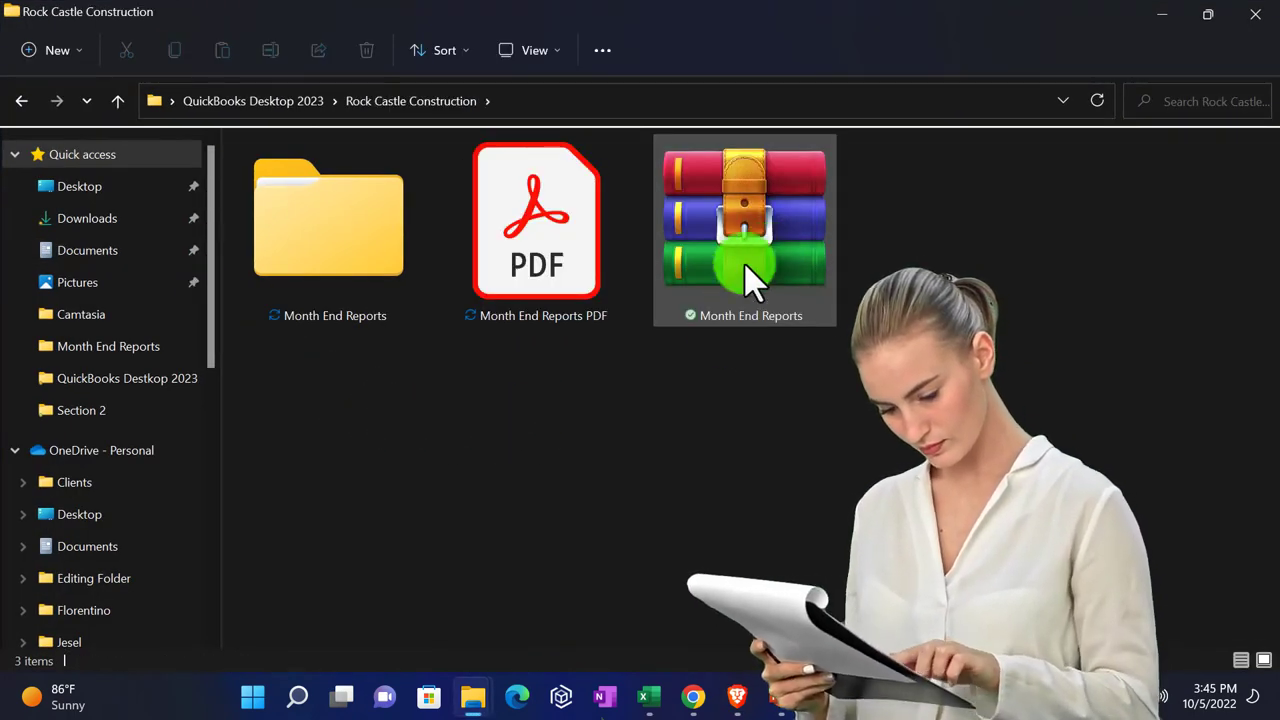
{"action": "double_click", "coordinate": [383, 263]}
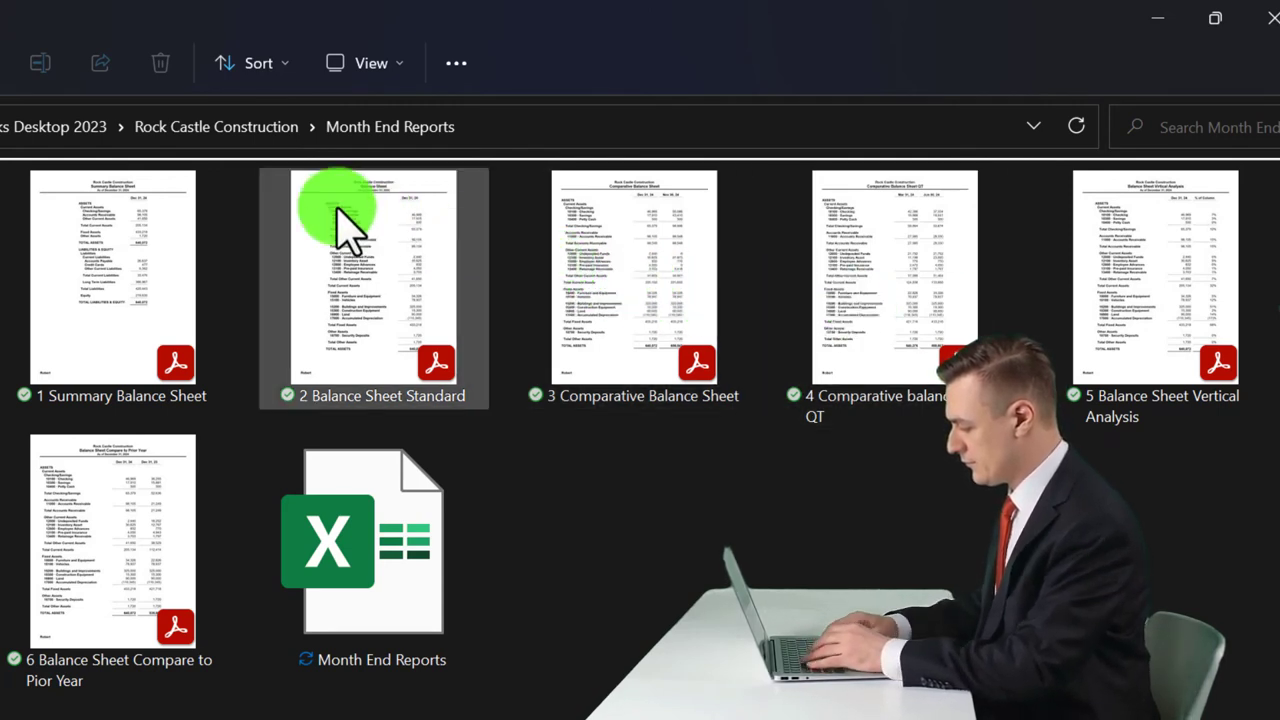
{"action": "left_click", "coordinate": [378, 628]}
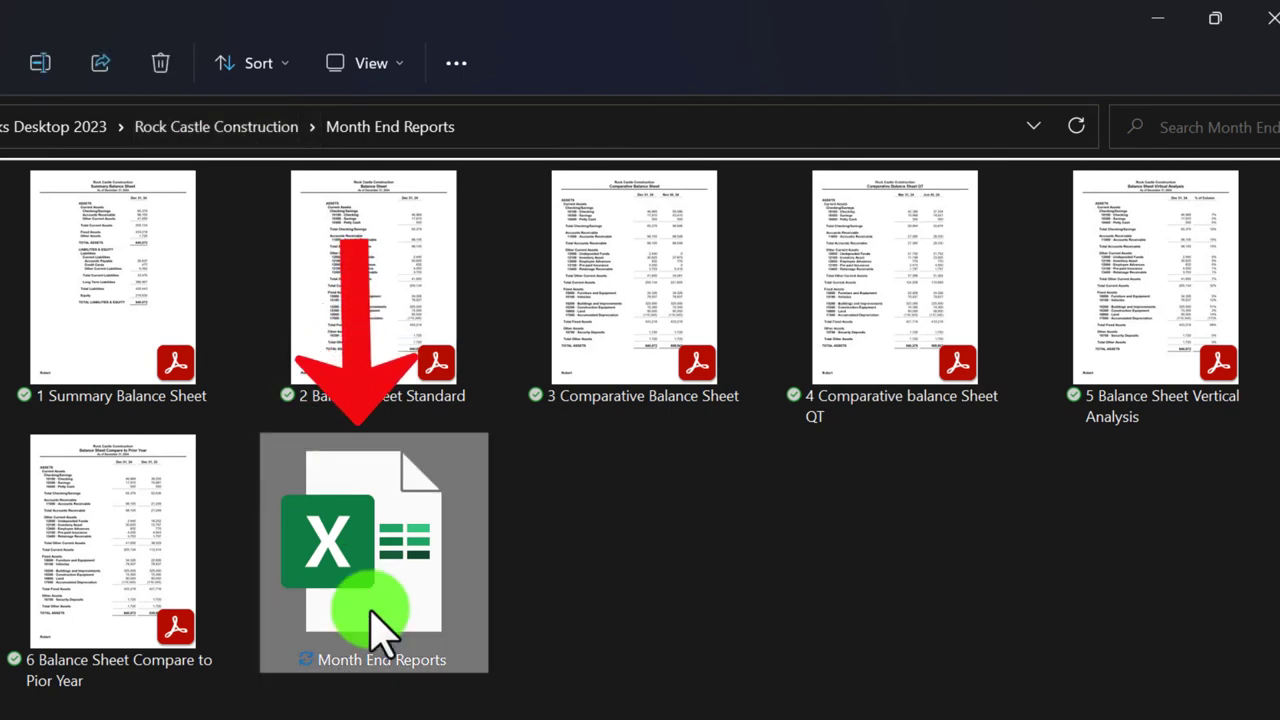
Open Month End Reports PDF from the Rock Castle Construction folder in Acrobat Reader and collapse the tools pane.
{"action": "left_click", "coordinate": [251, 127]}
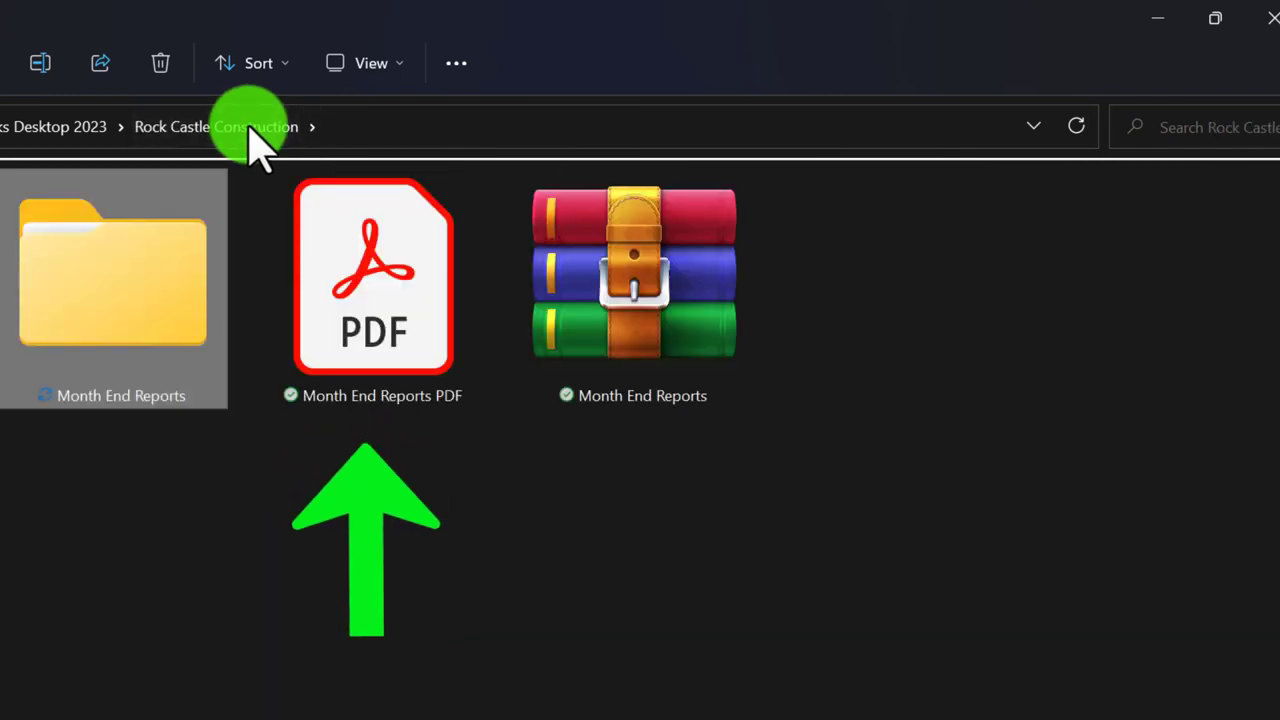
{"action": "left_click", "coordinate": [330, 305]}
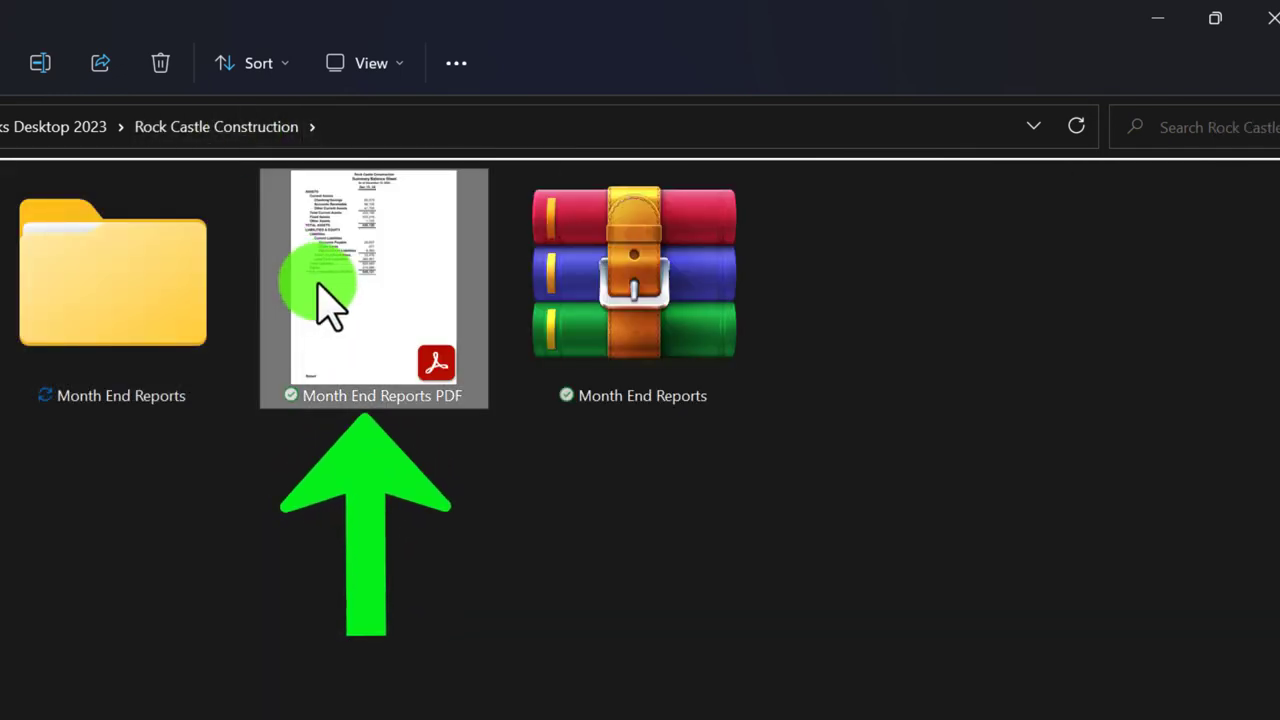
{"action": "double_click", "coordinate": [330, 305]}
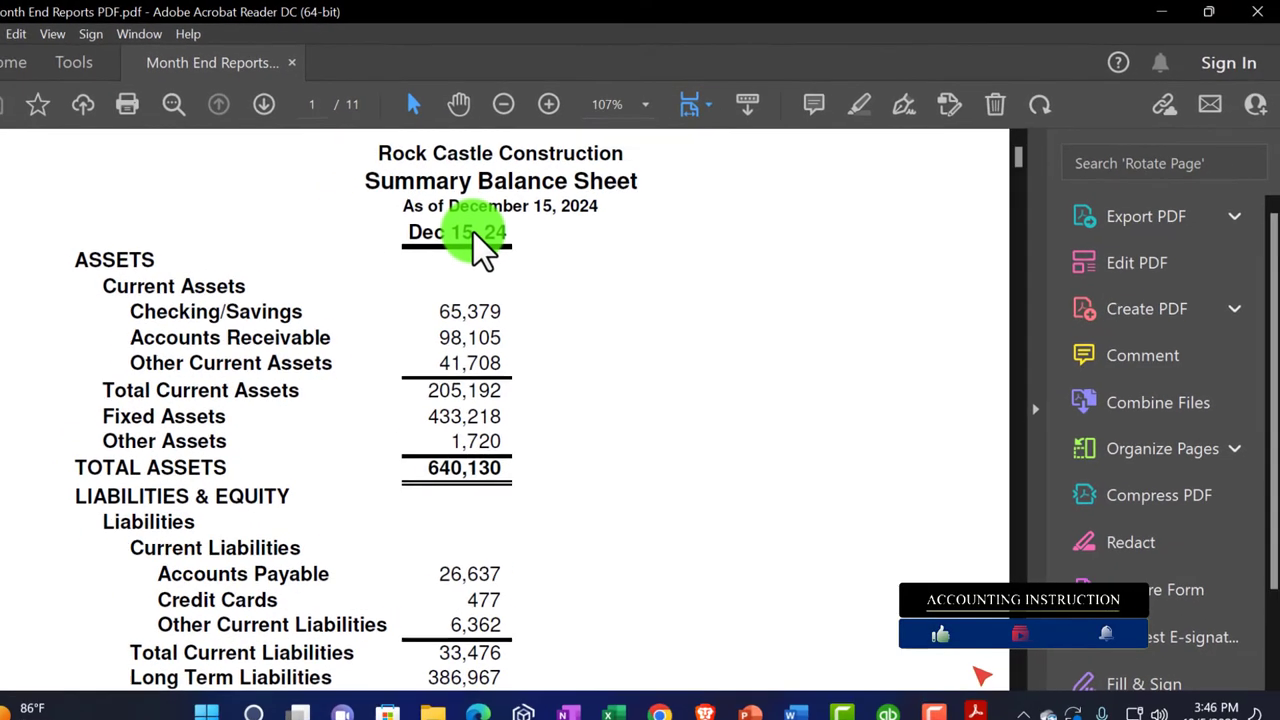
{"action": "left_click", "coordinate": [1040, 400]}
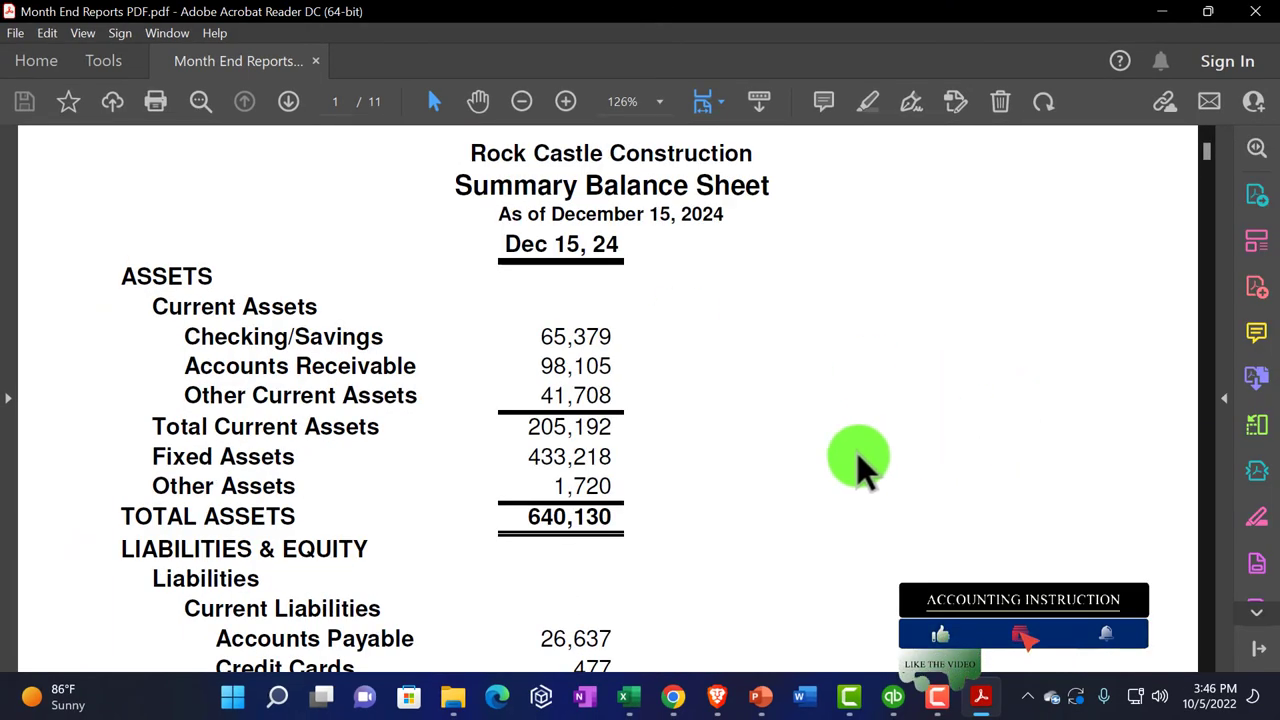
Read through the PDF's pages from the Summary Balance Sheet onward to examine how each balance sheet report printed.
{"action": "scroll", "coordinate": [857, 453], "scroll_direction": "down", "scroll_amount": 5}
{"action": "scroll", "coordinate": [857, 453], "scroll_direction": "down", "scroll_amount": 15}
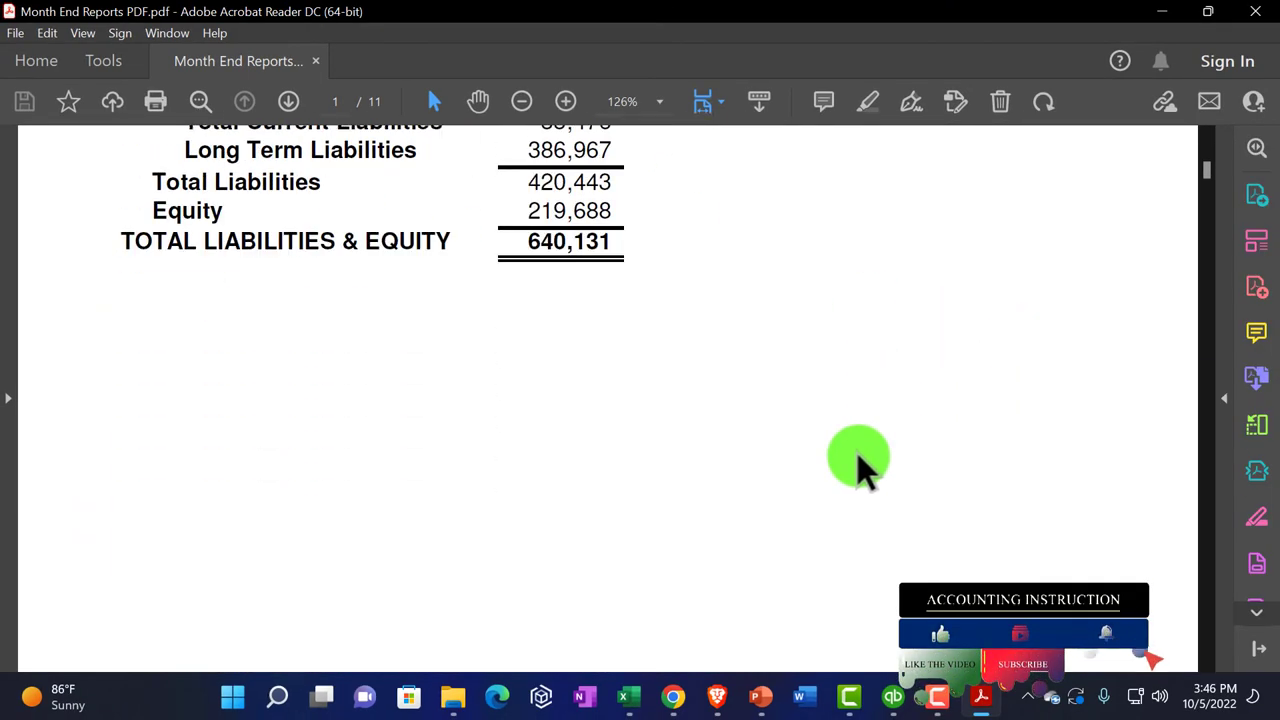
{"action": "scroll", "coordinate": [856, 452], "scroll_direction": "down", "scroll_amount": 2}
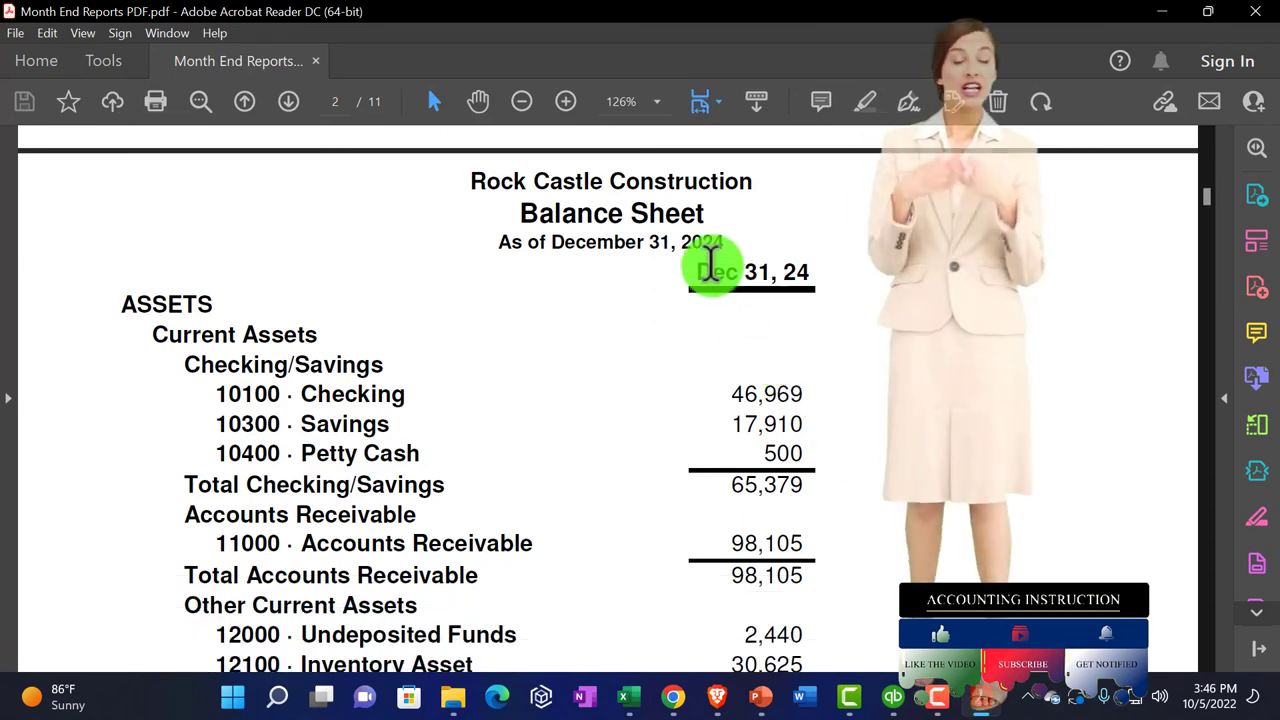
{"action": "scroll", "coordinate": [712, 268], "scroll_direction": "down", "scroll_amount": 8}
{"action": "scroll", "coordinate": [716, 270], "scroll_direction": "down", "scroll_amount": 16}
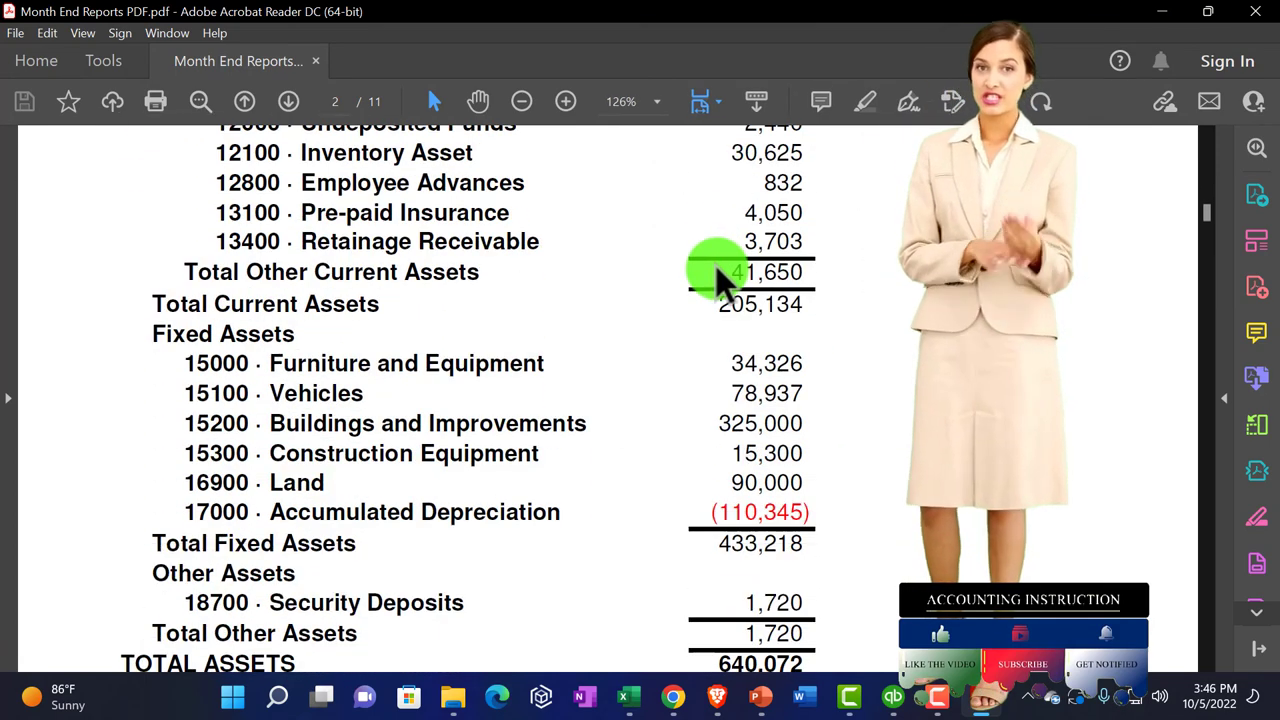
{"action": "scroll", "coordinate": [712, 277], "scroll_direction": "down", "scroll_amount": 12}
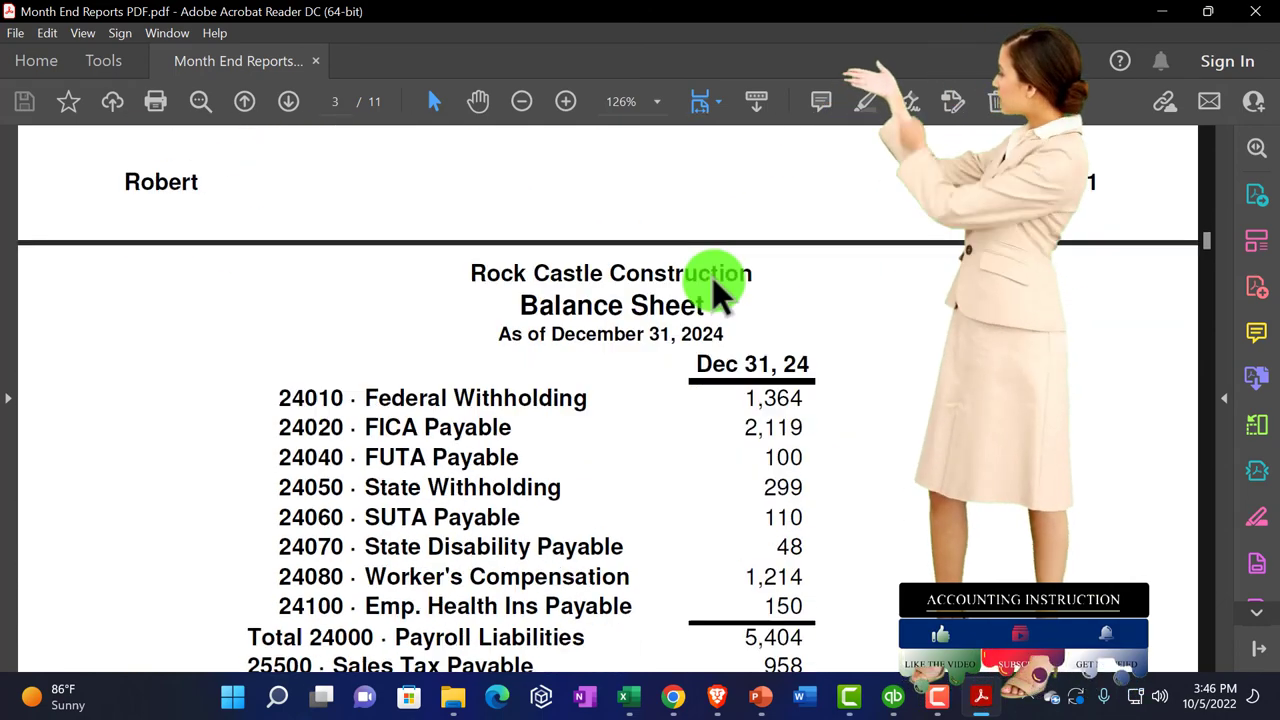
{"action": "scroll", "coordinate": [711, 277], "scroll_direction": "down", "scroll_amount": 20}
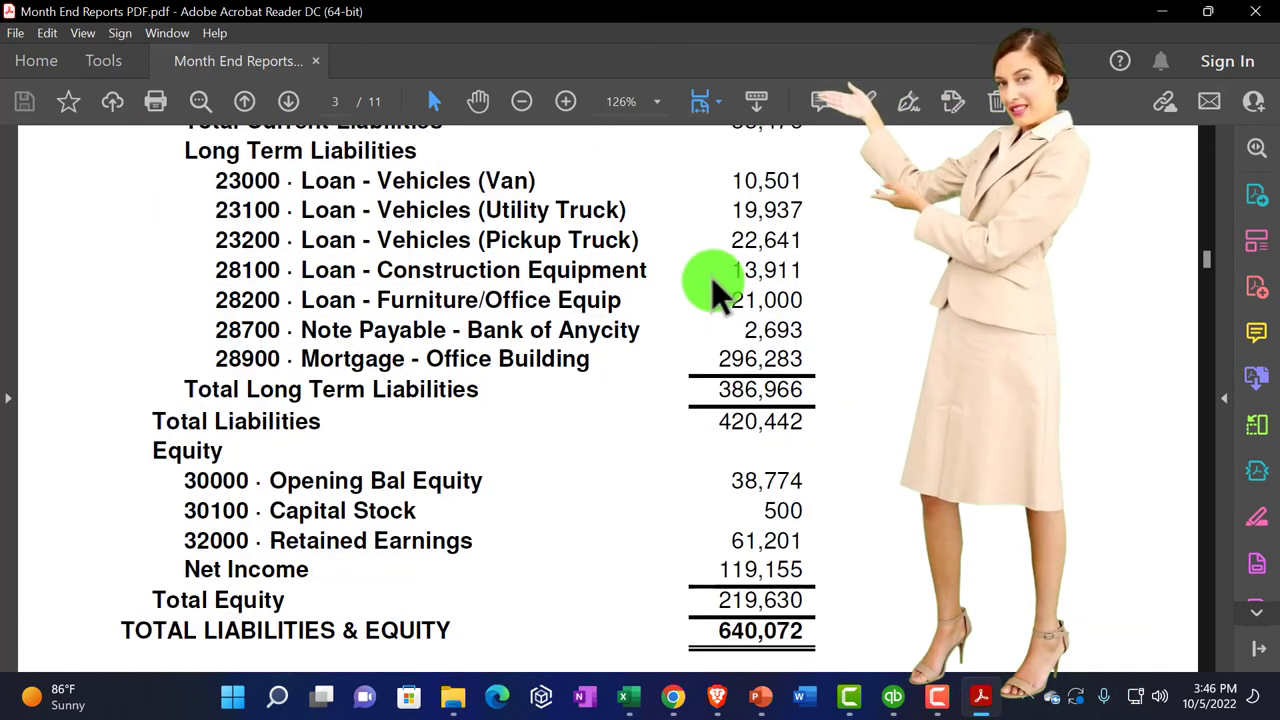
{"action": "scroll", "coordinate": [711, 277], "scroll_direction": "down", "scroll_amount": 11}
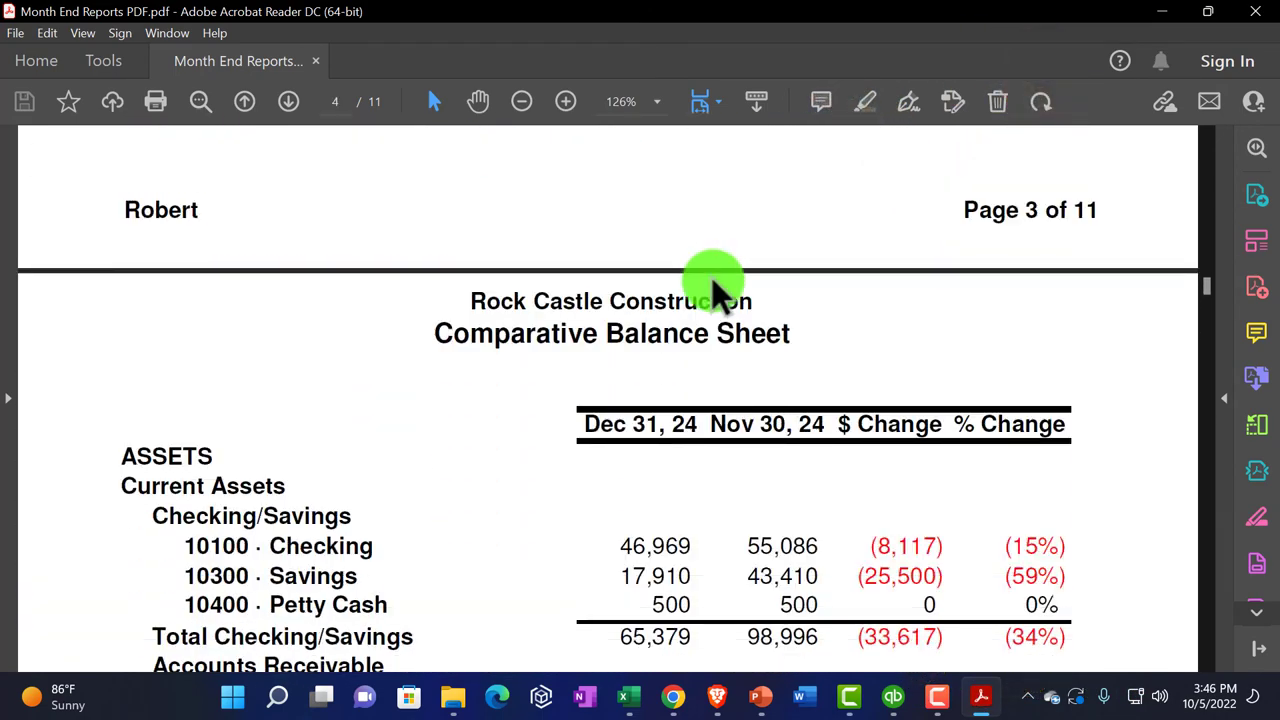
{"action": "scroll", "coordinate": [712, 280], "scroll_direction": "down", "scroll_amount": 18}
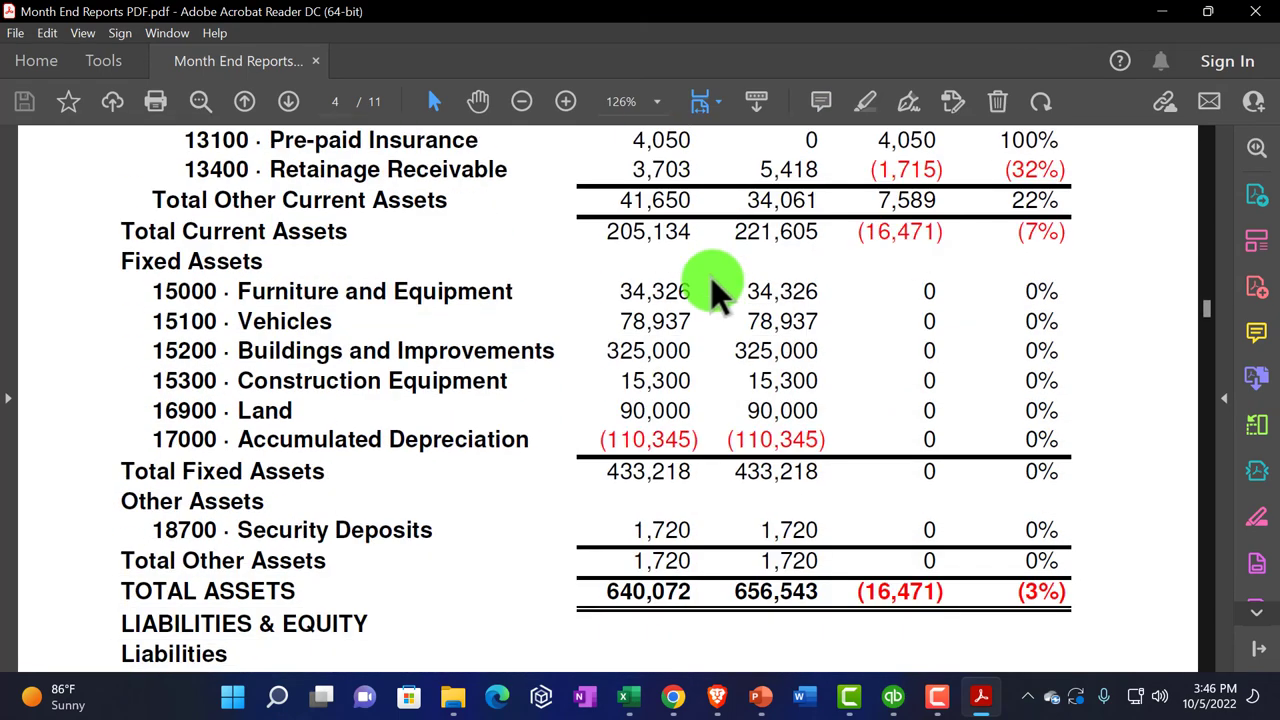
{"action": "scroll", "coordinate": [712, 282], "scroll_direction": "down", "scroll_amount": 15}
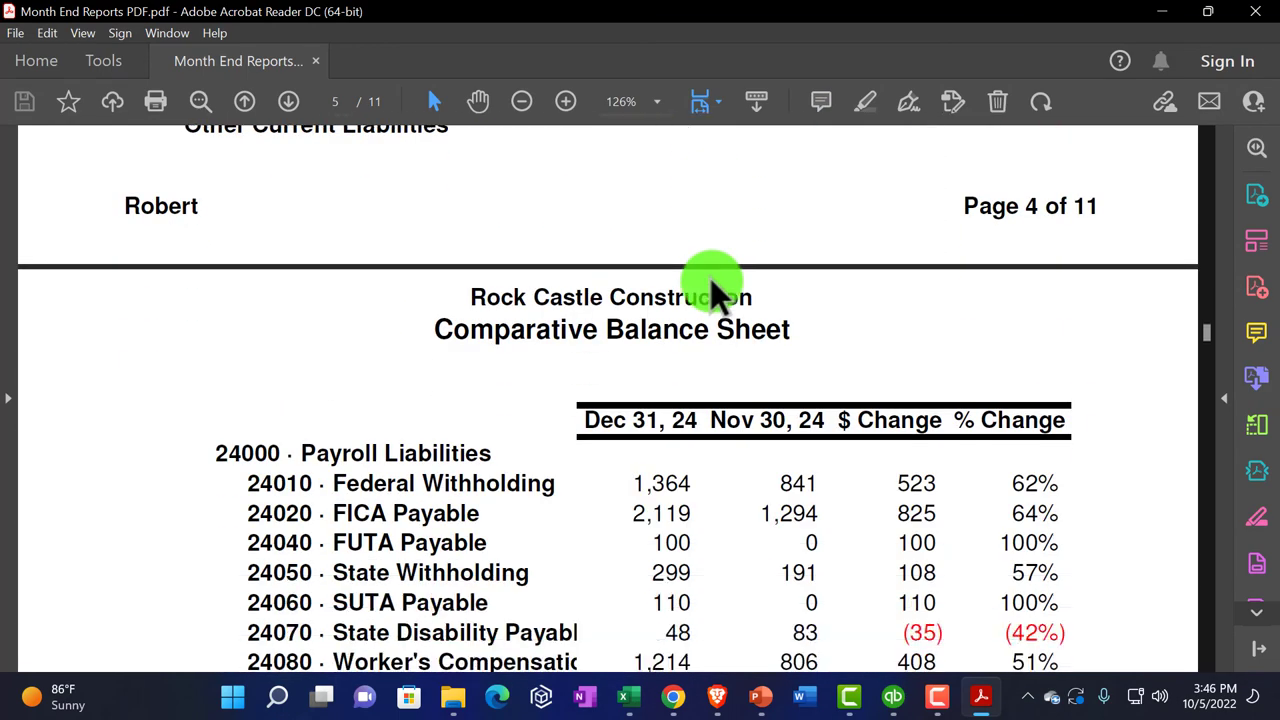
{"action": "scroll", "coordinate": [710, 282], "scroll_direction": "down", "scroll_amount": 20}
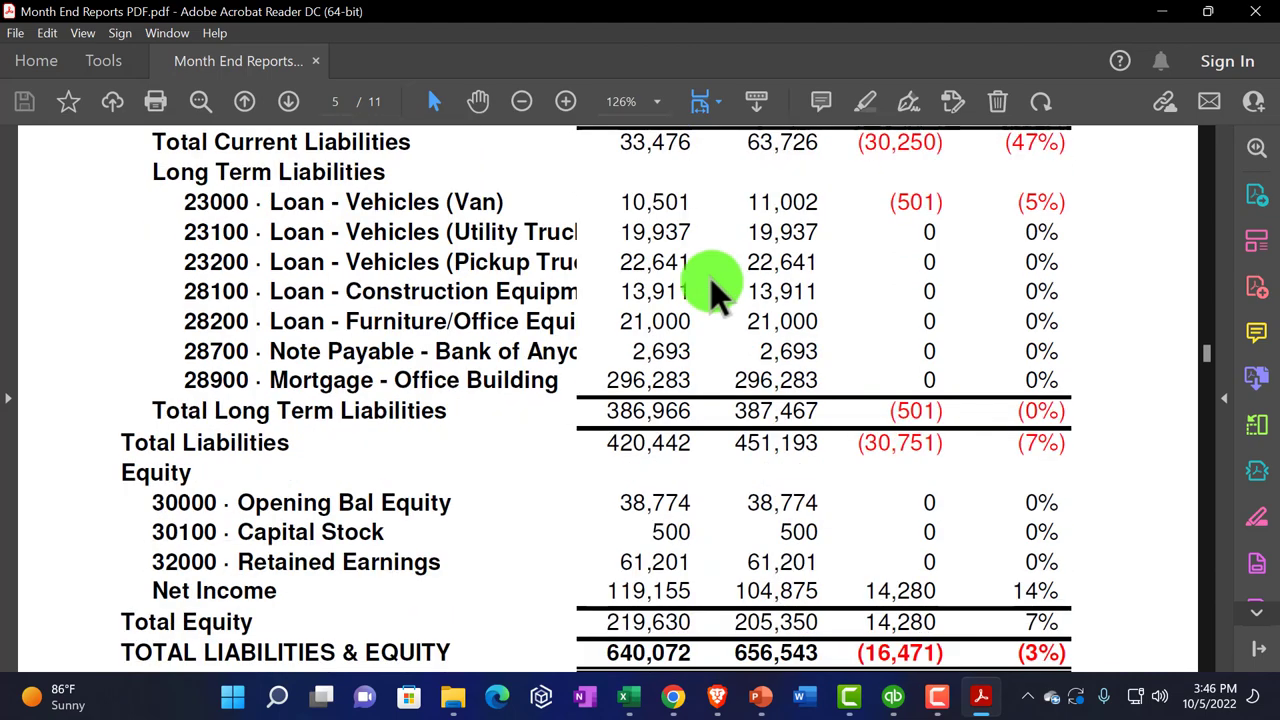
{"action": "scroll", "coordinate": [710, 280], "scroll_direction": "down", "scroll_amount": 13}
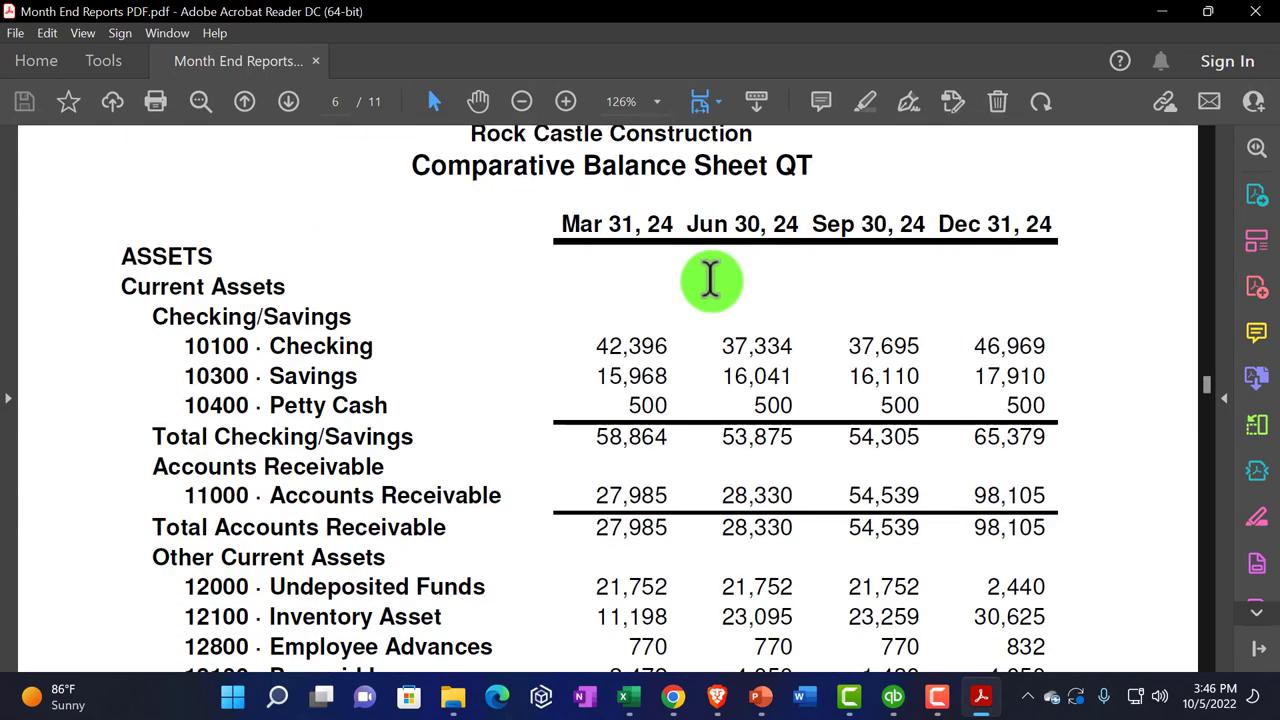
{"action": "scroll", "coordinate": [710, 280], "scroll_direction": "down", "scroll_amount": 6}
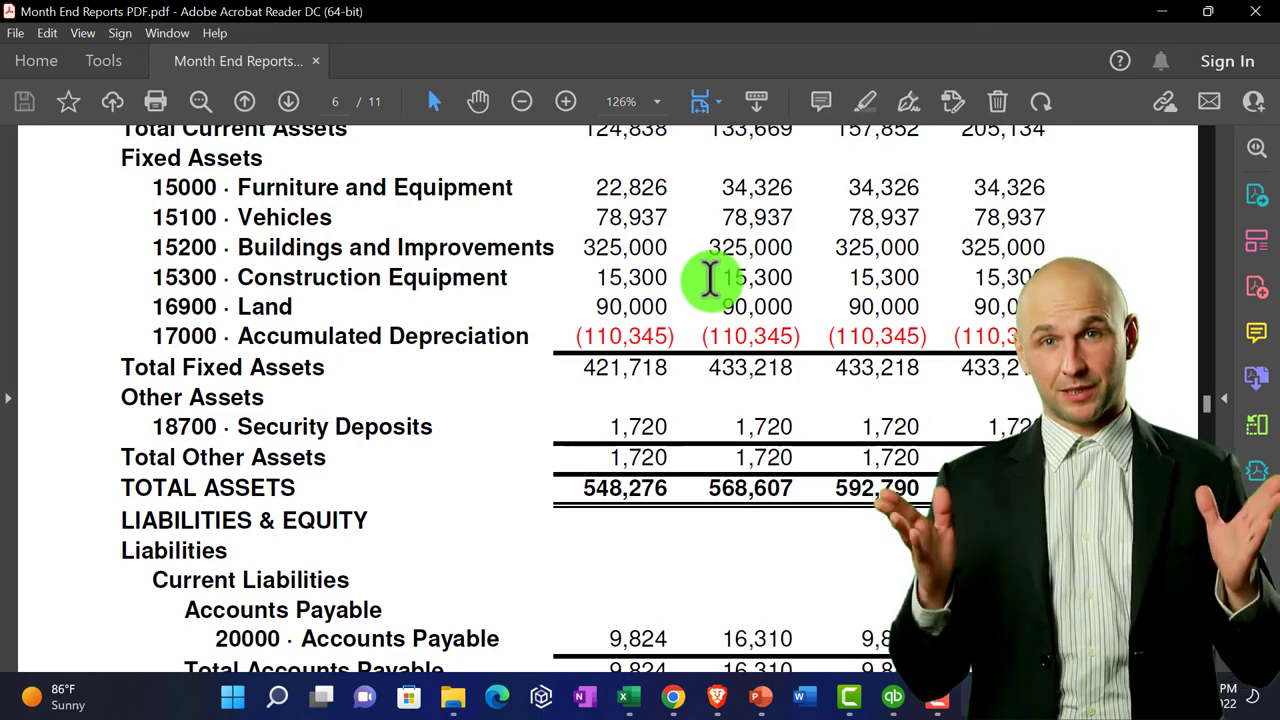
{"action": "scroll", "coordinate": [710, 280], "scroll_direction": "down", "scroll_amount": 9}
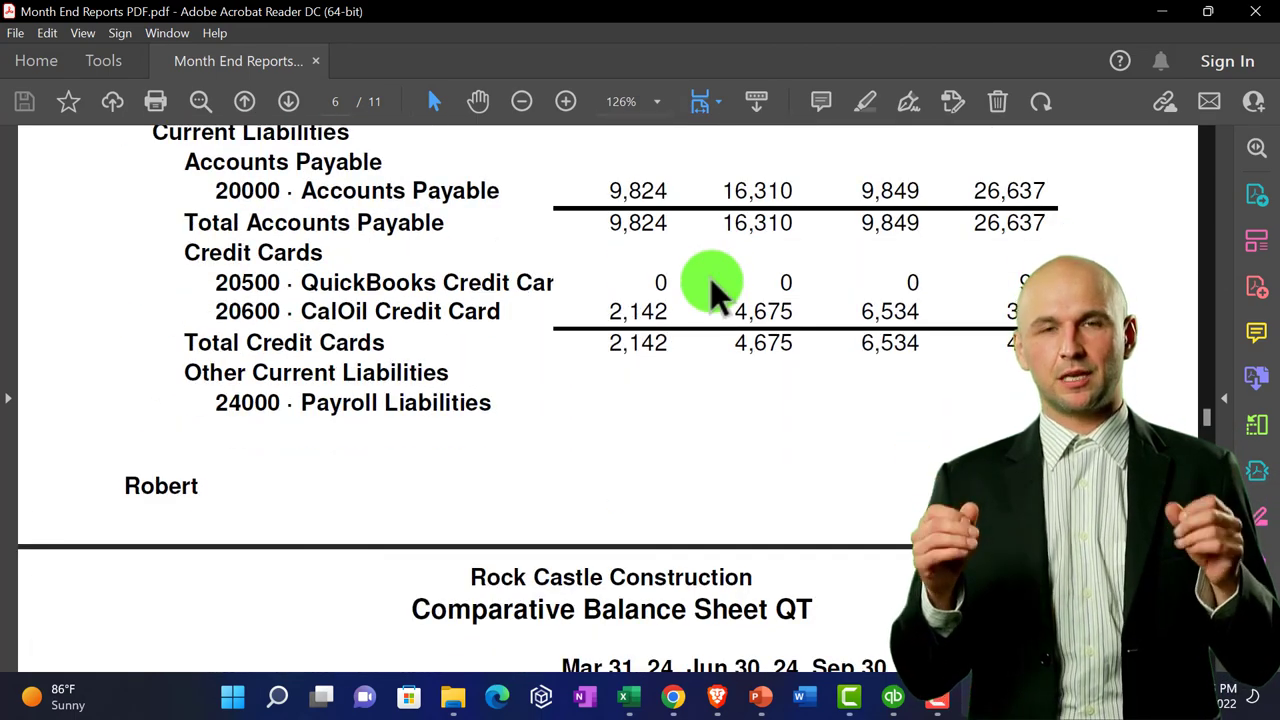
{"action": "scroll", "coordinate": [710, 280], "scroll_direction": "down", "scroll_amount": 8}
{"action": "scroll", "coordinate": [710, 278], "scroll_direction": "down", "scroll_amount": 14}
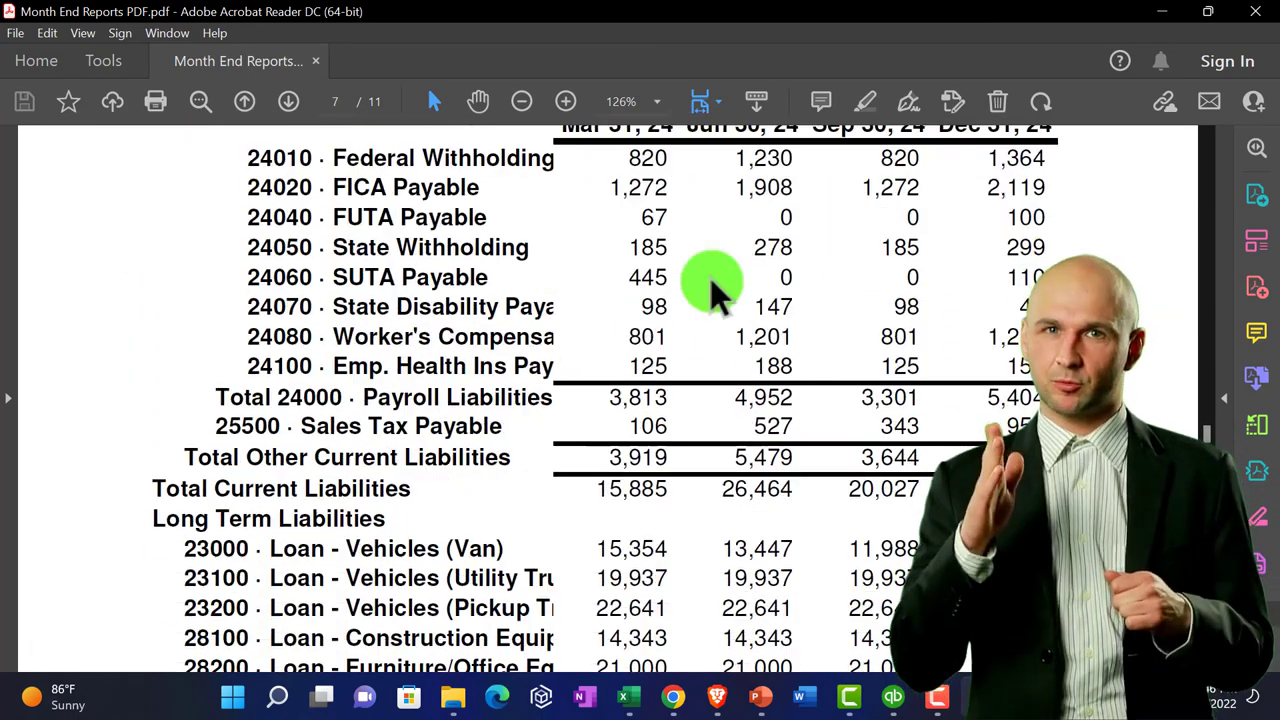
{"action": "scroll", "coordinate": [710, 278], "scroll_direction": "down", "scroll_amount": 11}
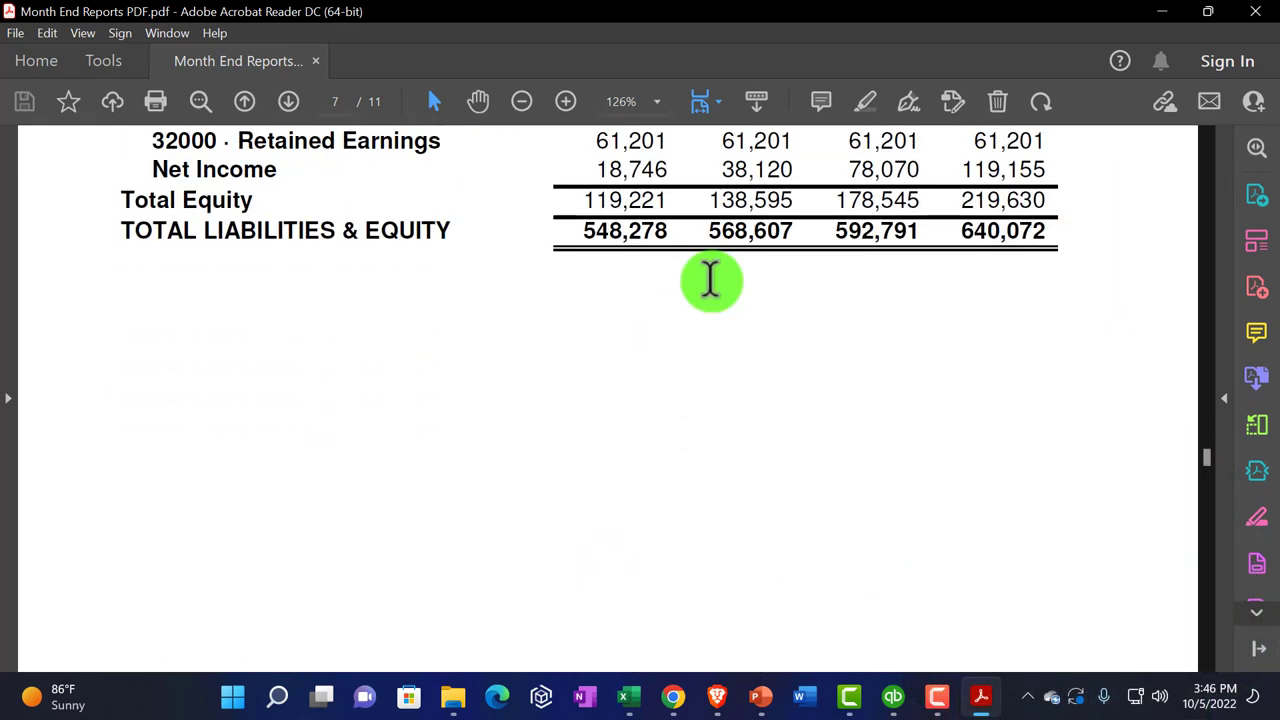
{"action": "scroll", "coordinate": [733, 297], "scroll_direction": "down", "scroll_amount": 6}
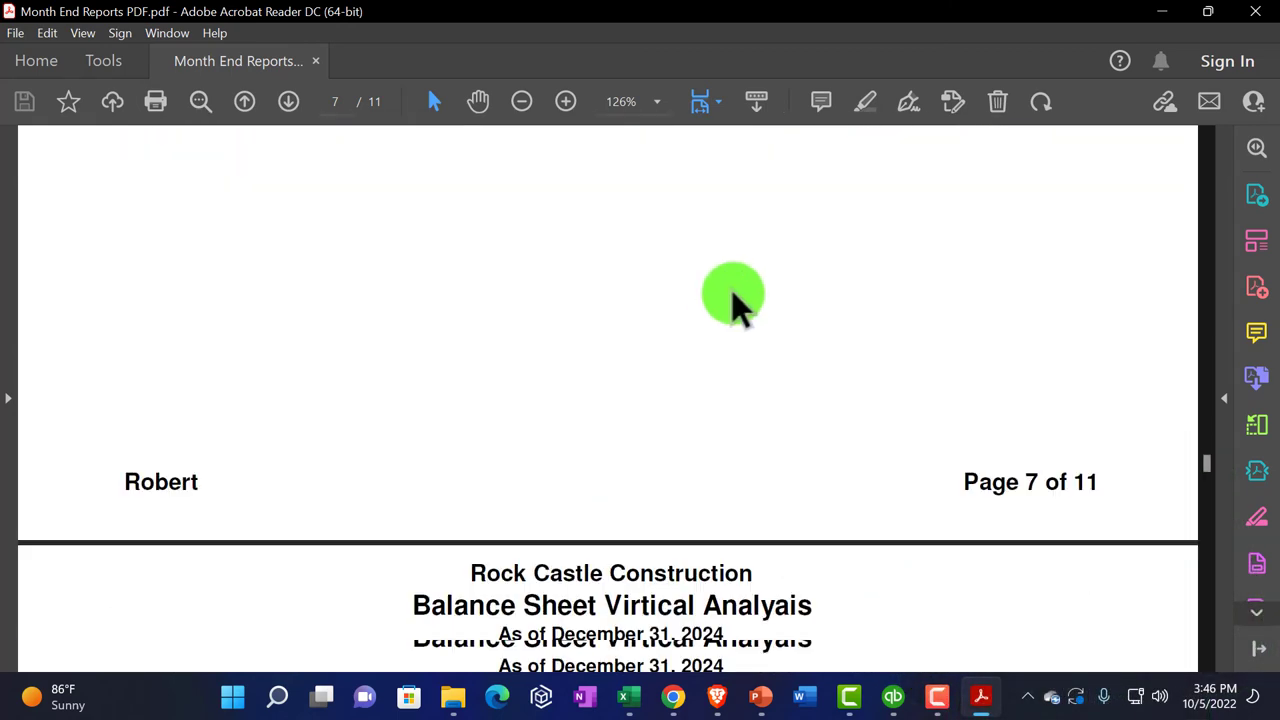
{"action": "scroll", "coordinate": [732, 293], "scroll_direction": "down", "scroll_amount": 5}
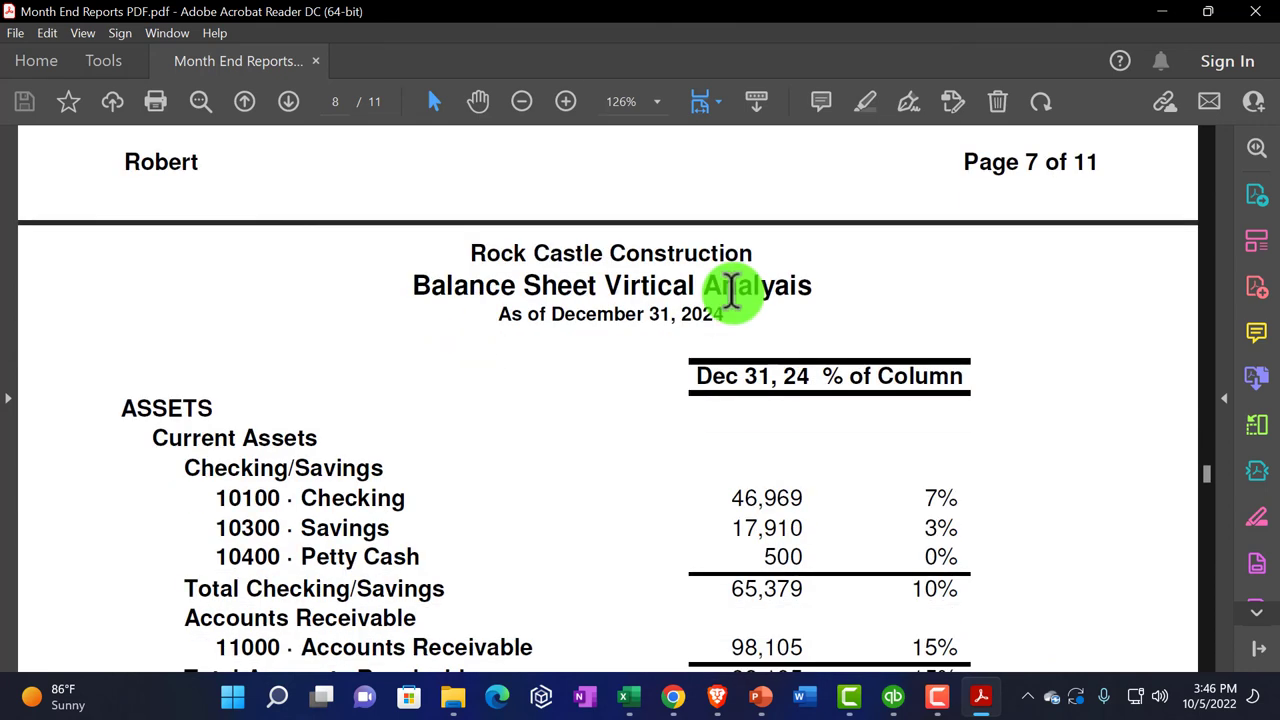